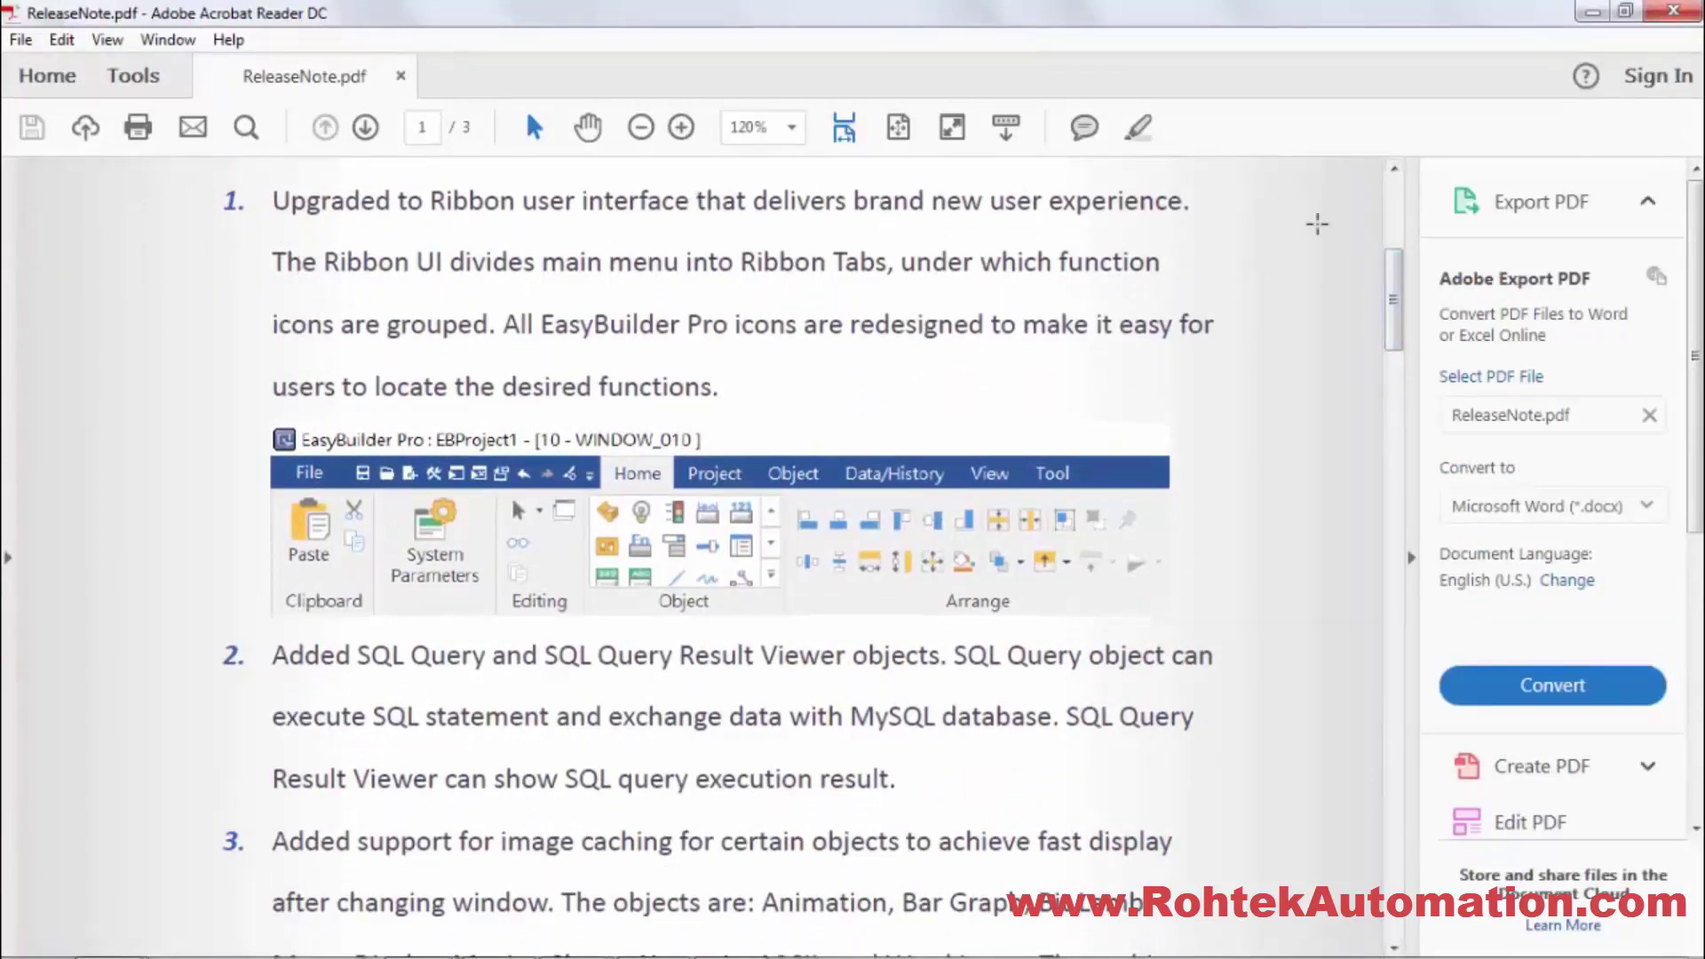
Read through the EasyBuilder Pro V6.00.01.137 release notes, from the new Ribbon interface to the added drivers
{"action": "left_click_drag", "start_coordinate": [1396, 280], "coordinate": [1394, 348]}
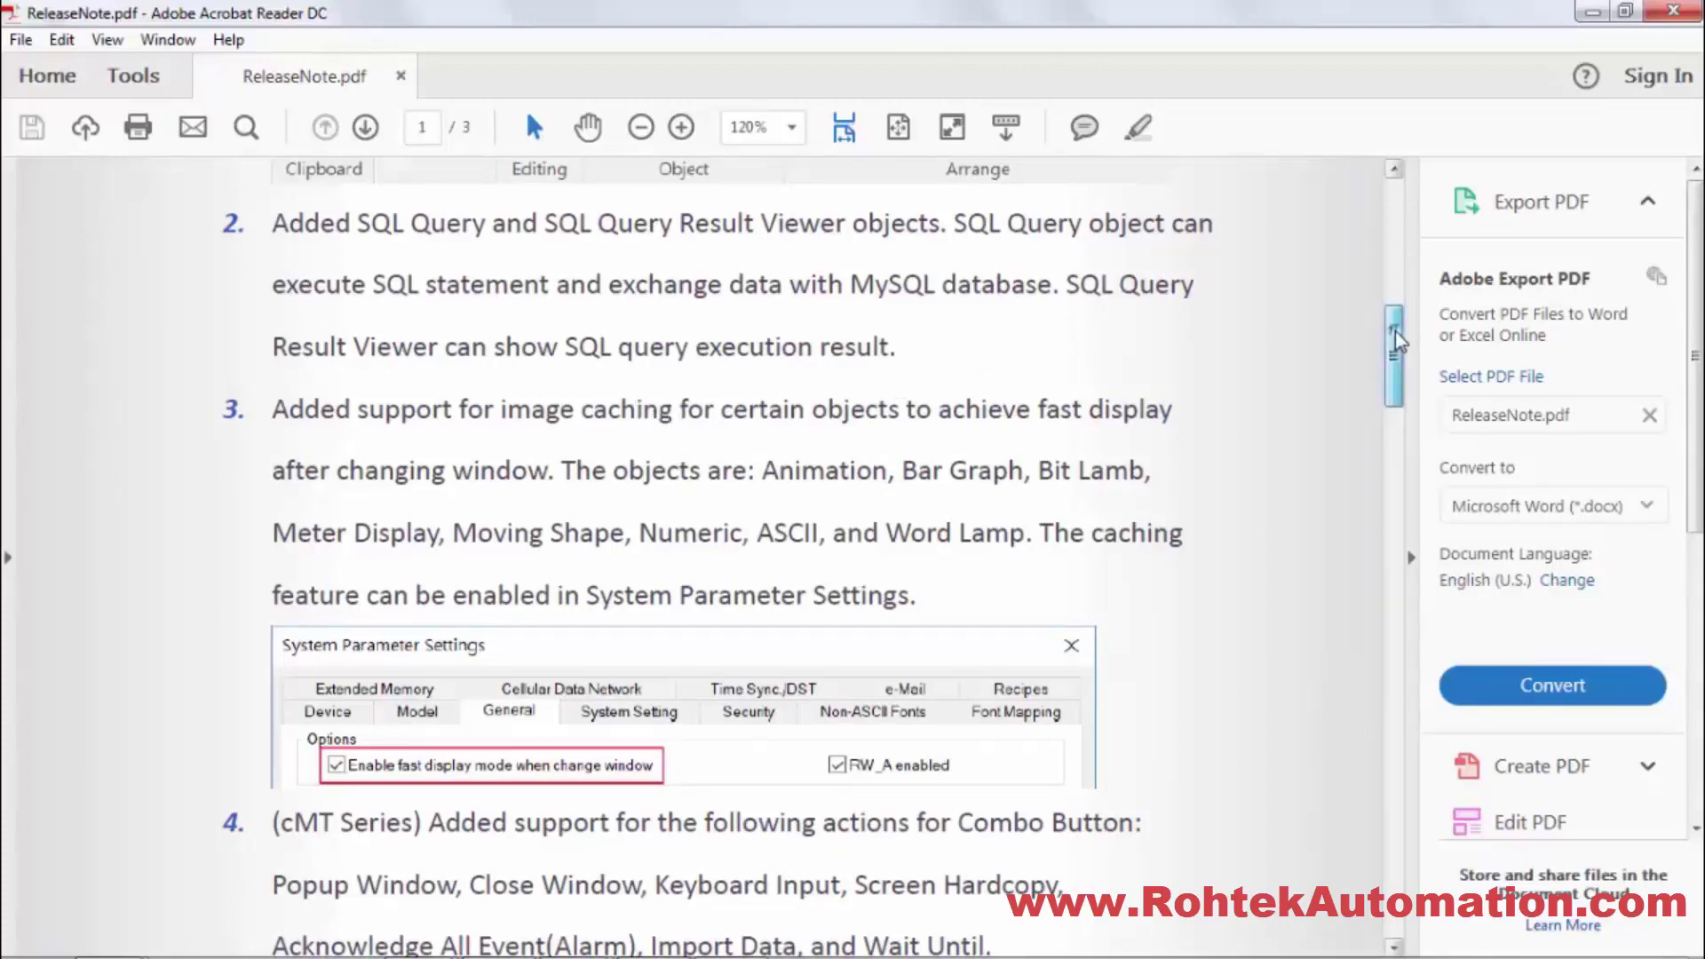
{"action": "left_click_drag", "start_coordinate": [1393, 343], "coordinate": [1399, 368]}
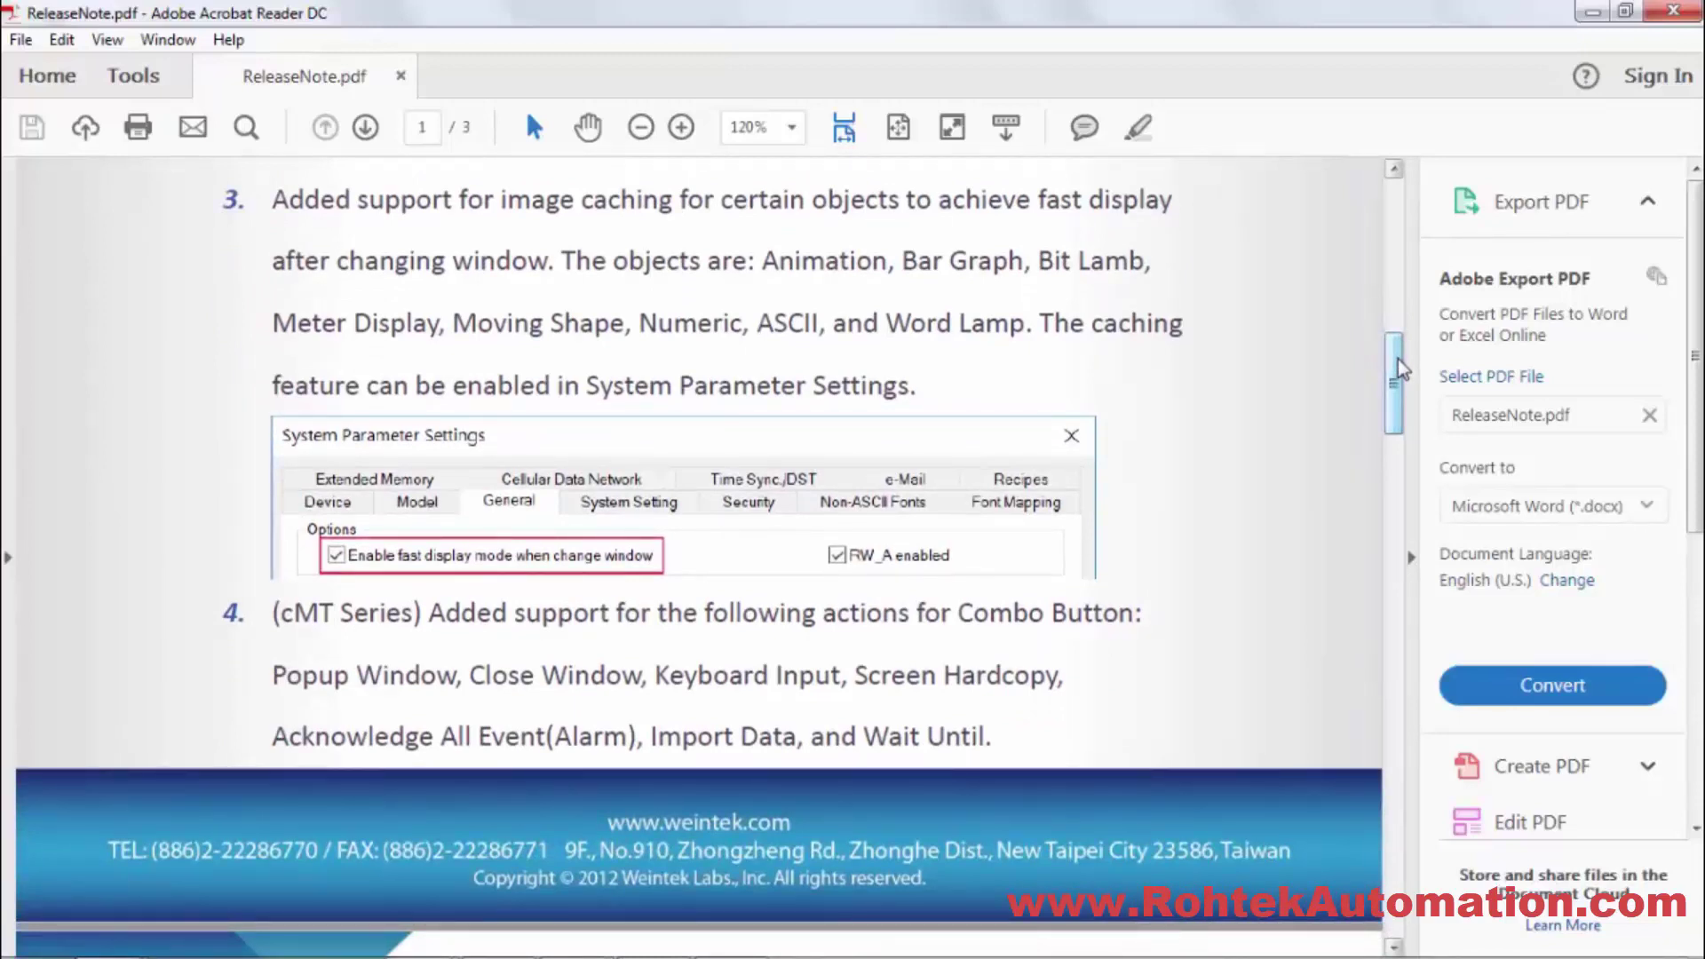
{"action": "left_click_drag", "start_coordinate": [1399, 368], "coordinate": [1399, 422]}
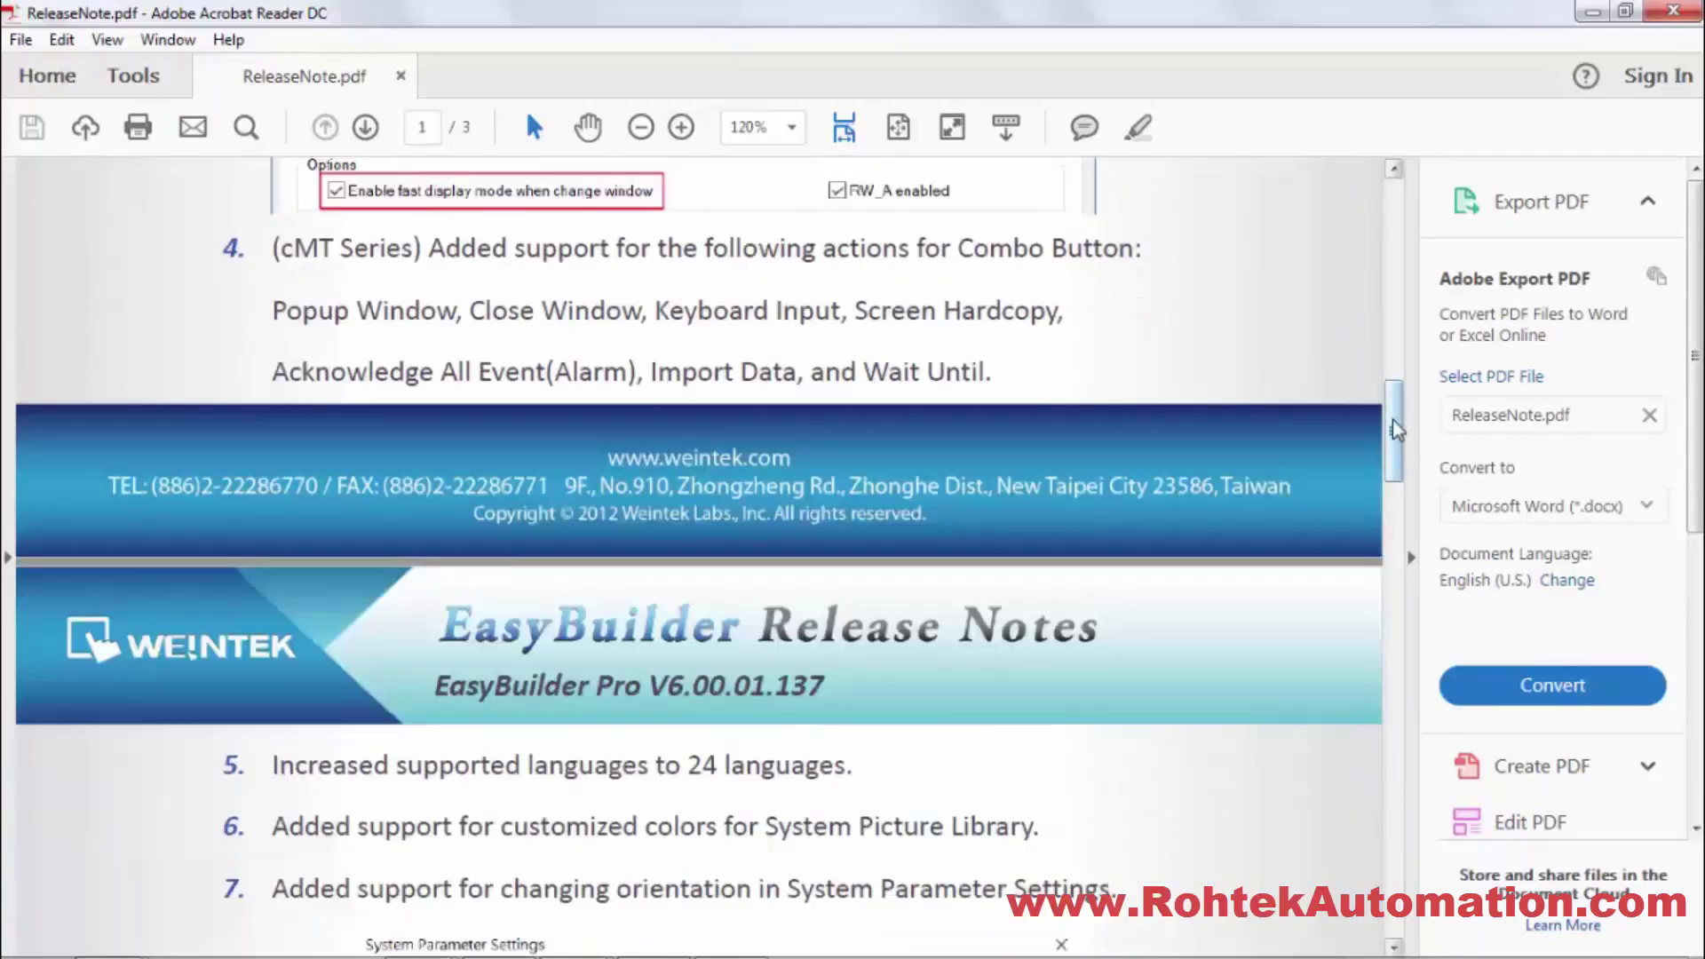
{"action": "scroll", "coordinate": [523, 284], "scroll_direction": "down", "scroll_amount": 5}
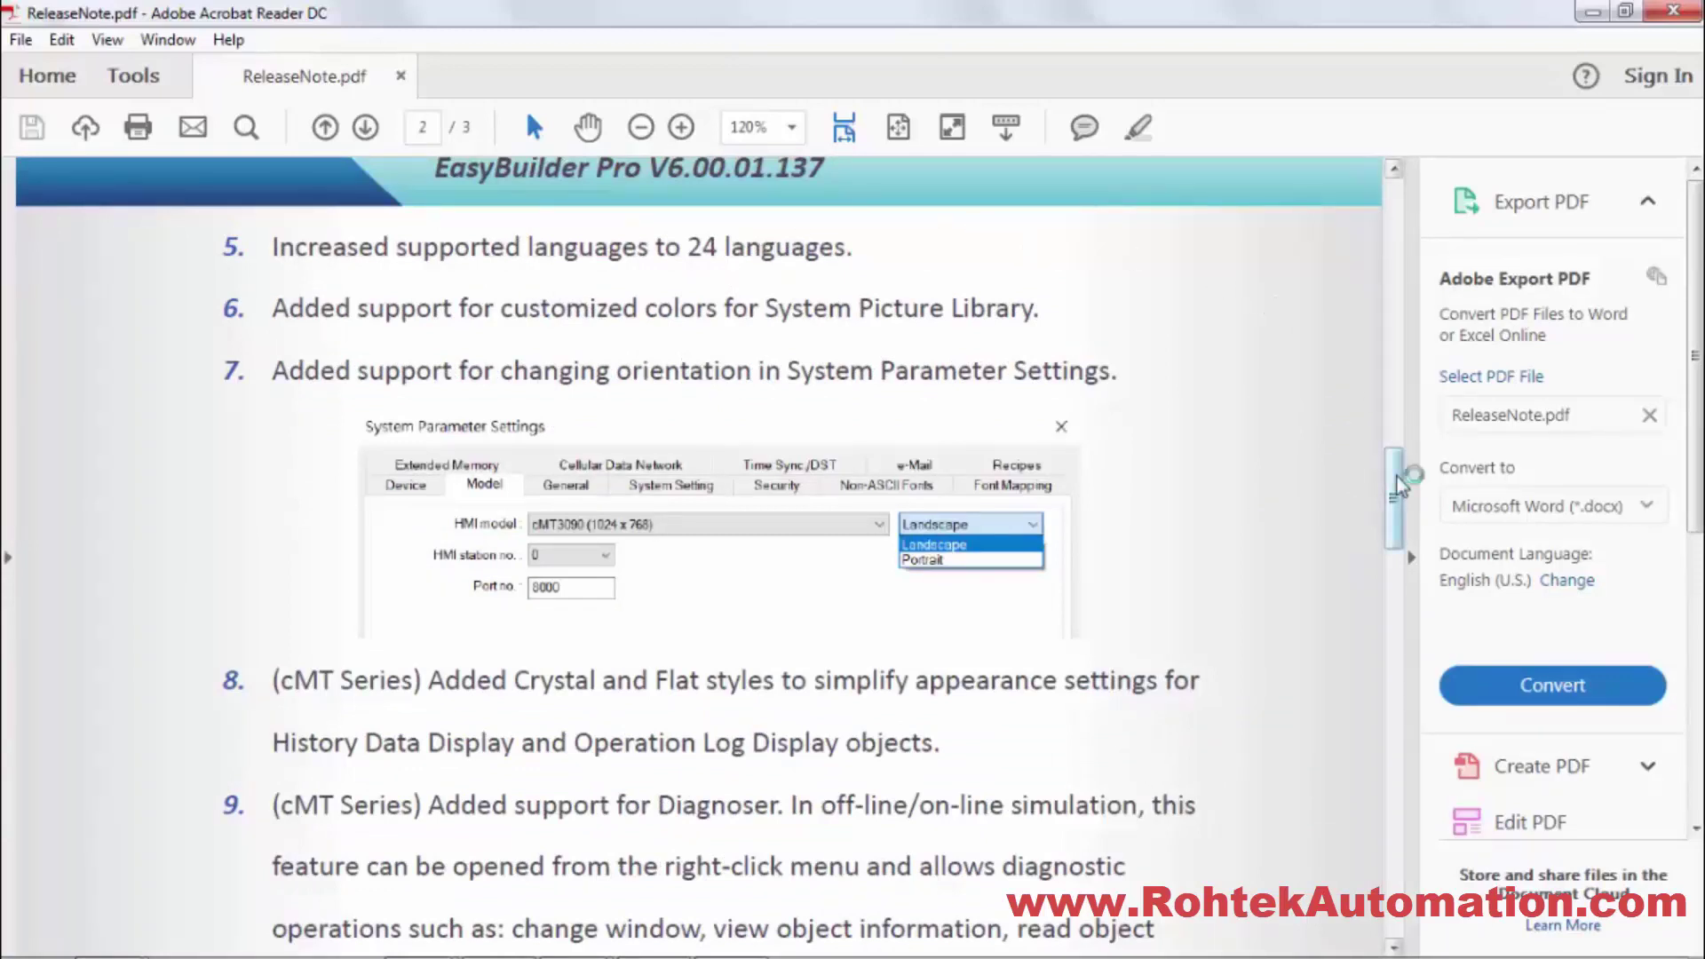
{"action": "left_click_drag", "start_coordinate": [1398, 484], "coordinate": [1398, 569]}
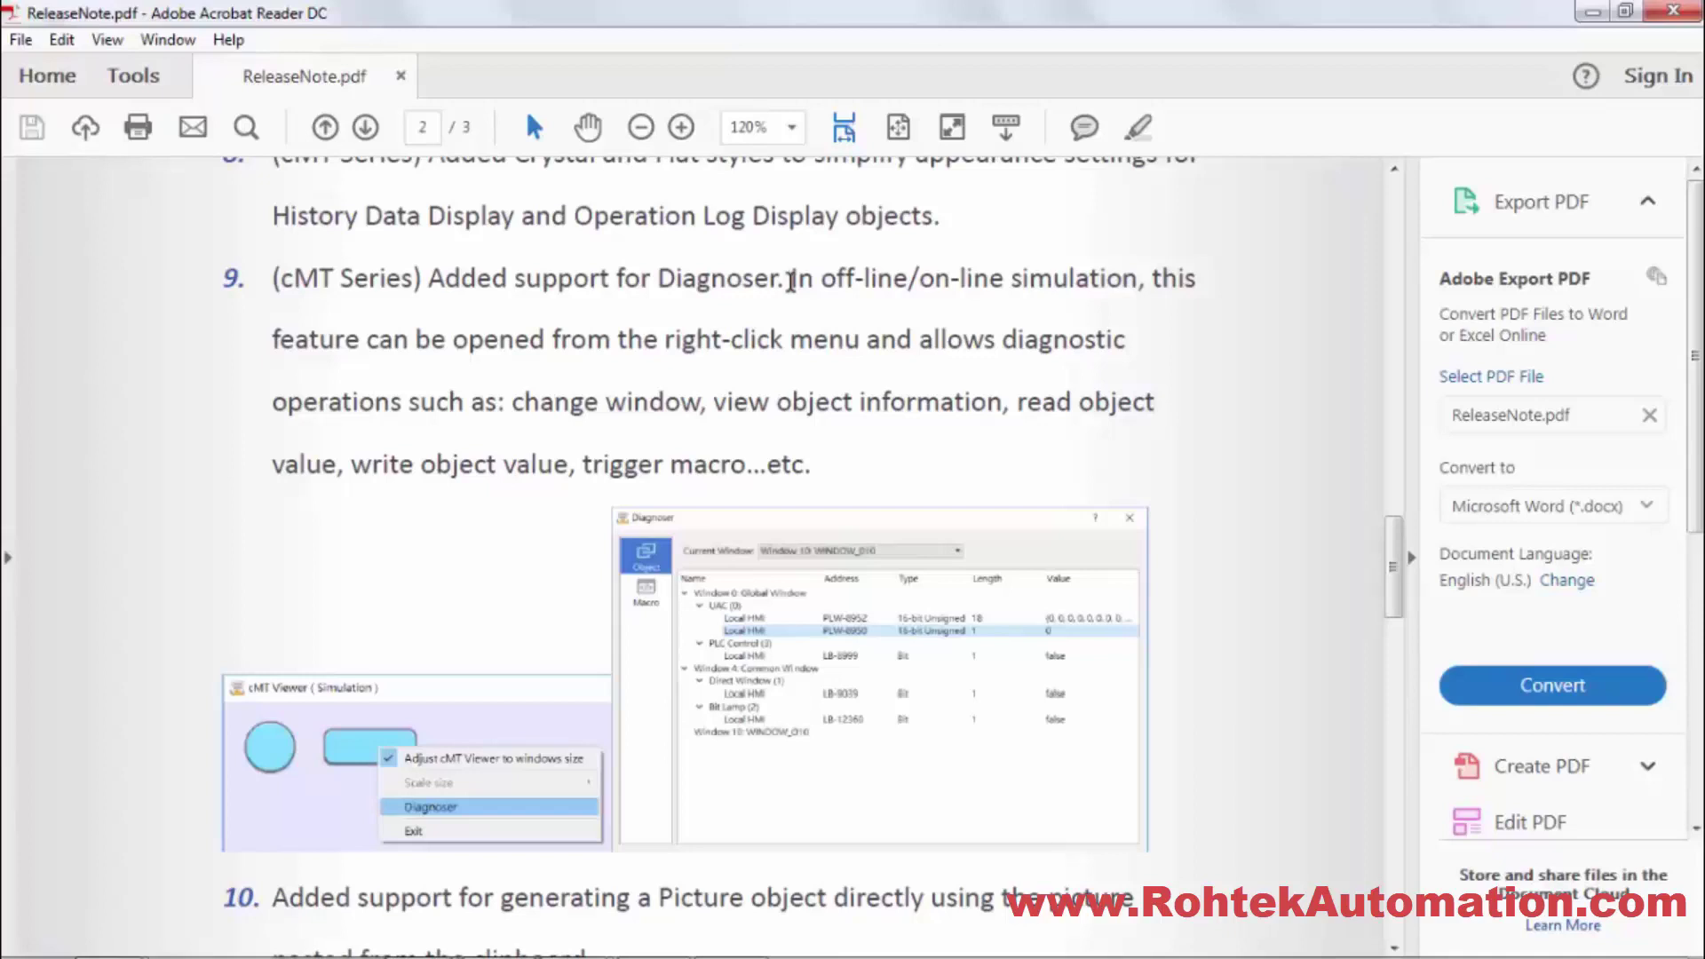
{"action": "scroll", "coordinate": [791, 282], "scroll_direction": "down", "scroll_amount": 8}
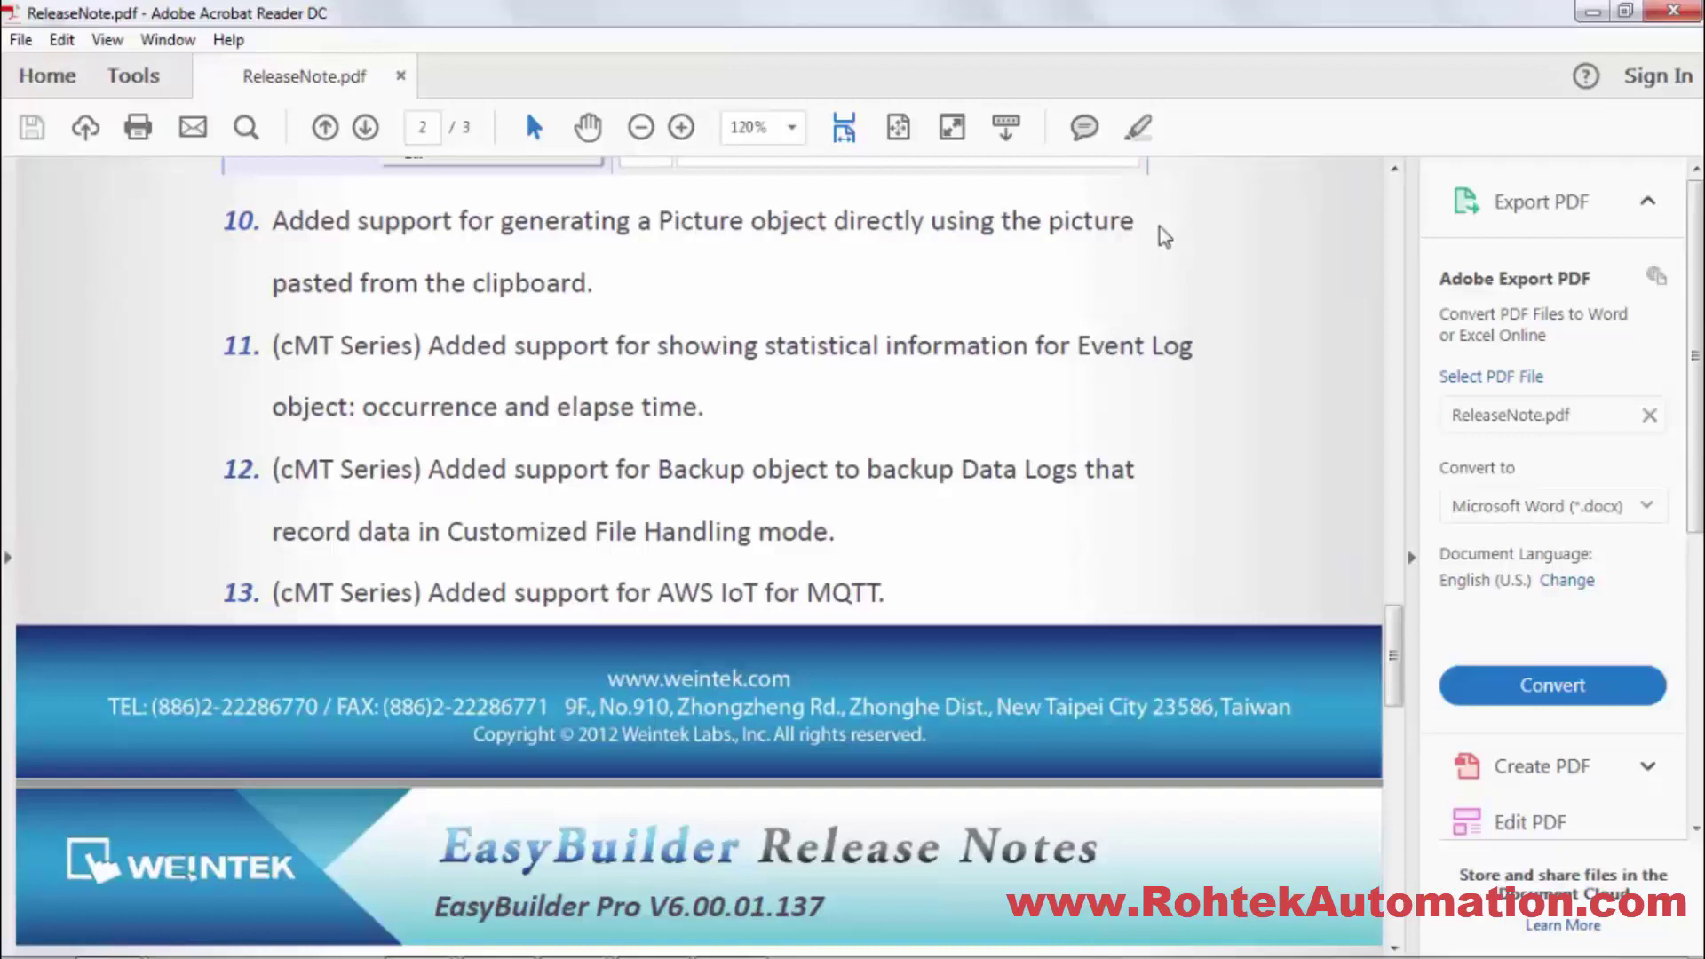
{"action": "scroll", "coordinate": [912, 373], "scroll_direction": "down", "scroll_amount": 10}
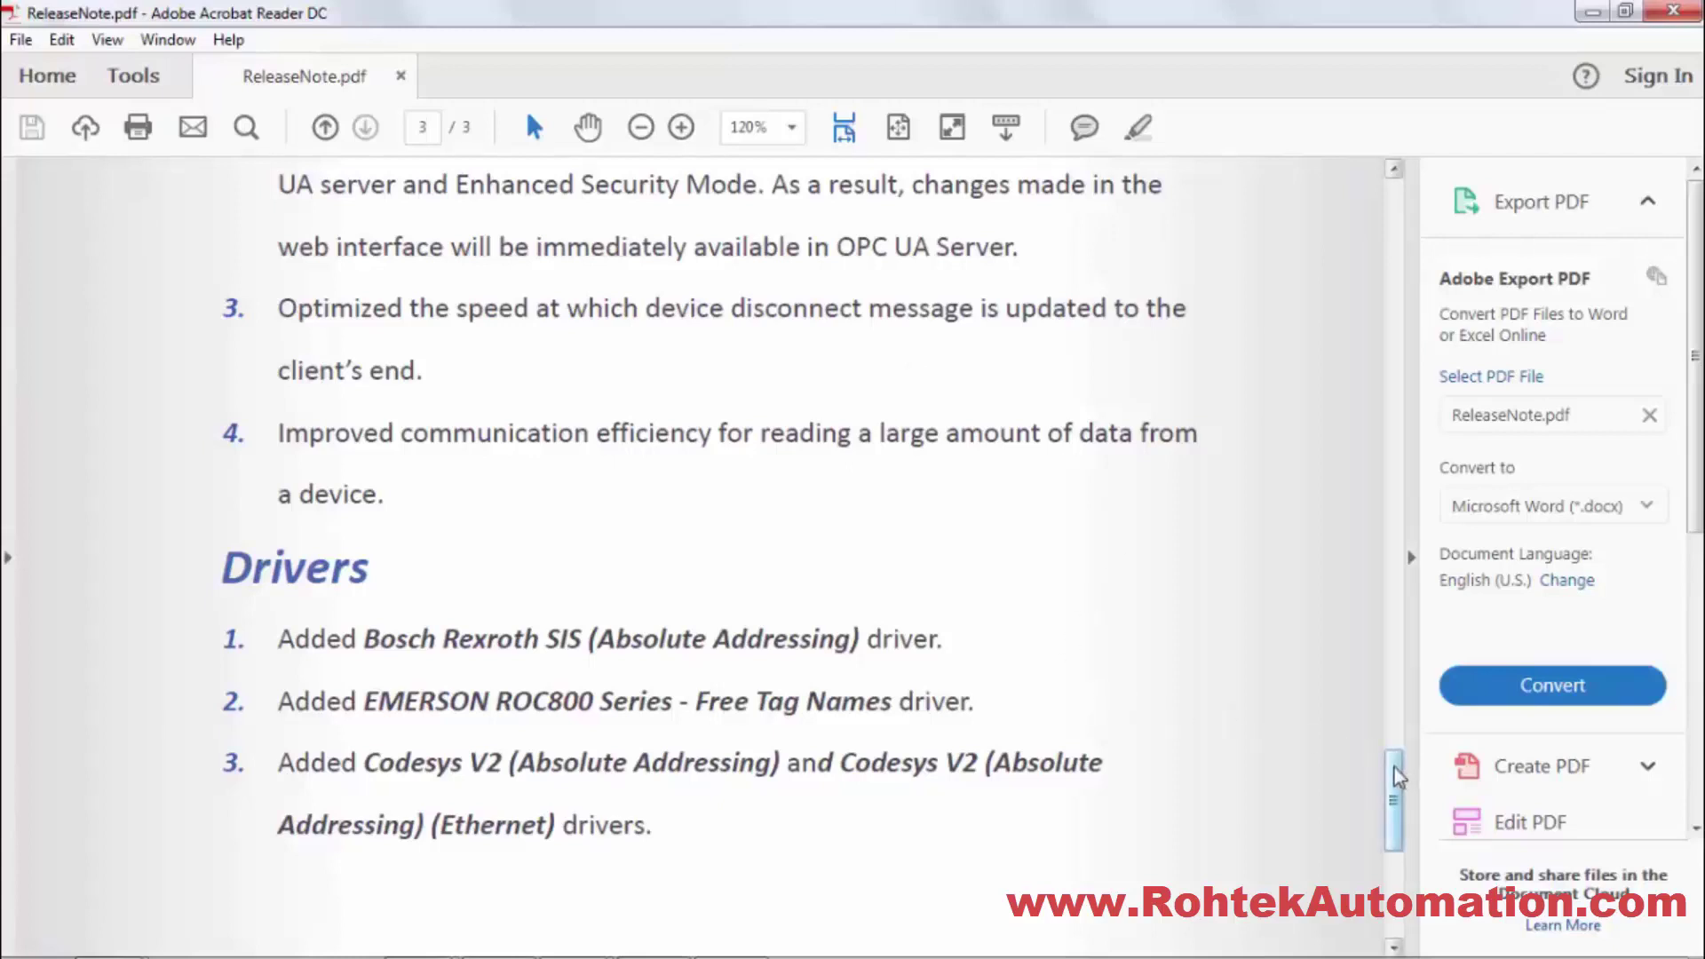
{"action": "mouse_move", "coordinate": [1399, 777]}
{"action": "left_mouse_down"}
{"action": "mouse_move", "coordinate": [1401, 853]}
{"action": "mouse_move", "coordinate": [1413, 784]}
{"action": "left_mouse_up"}
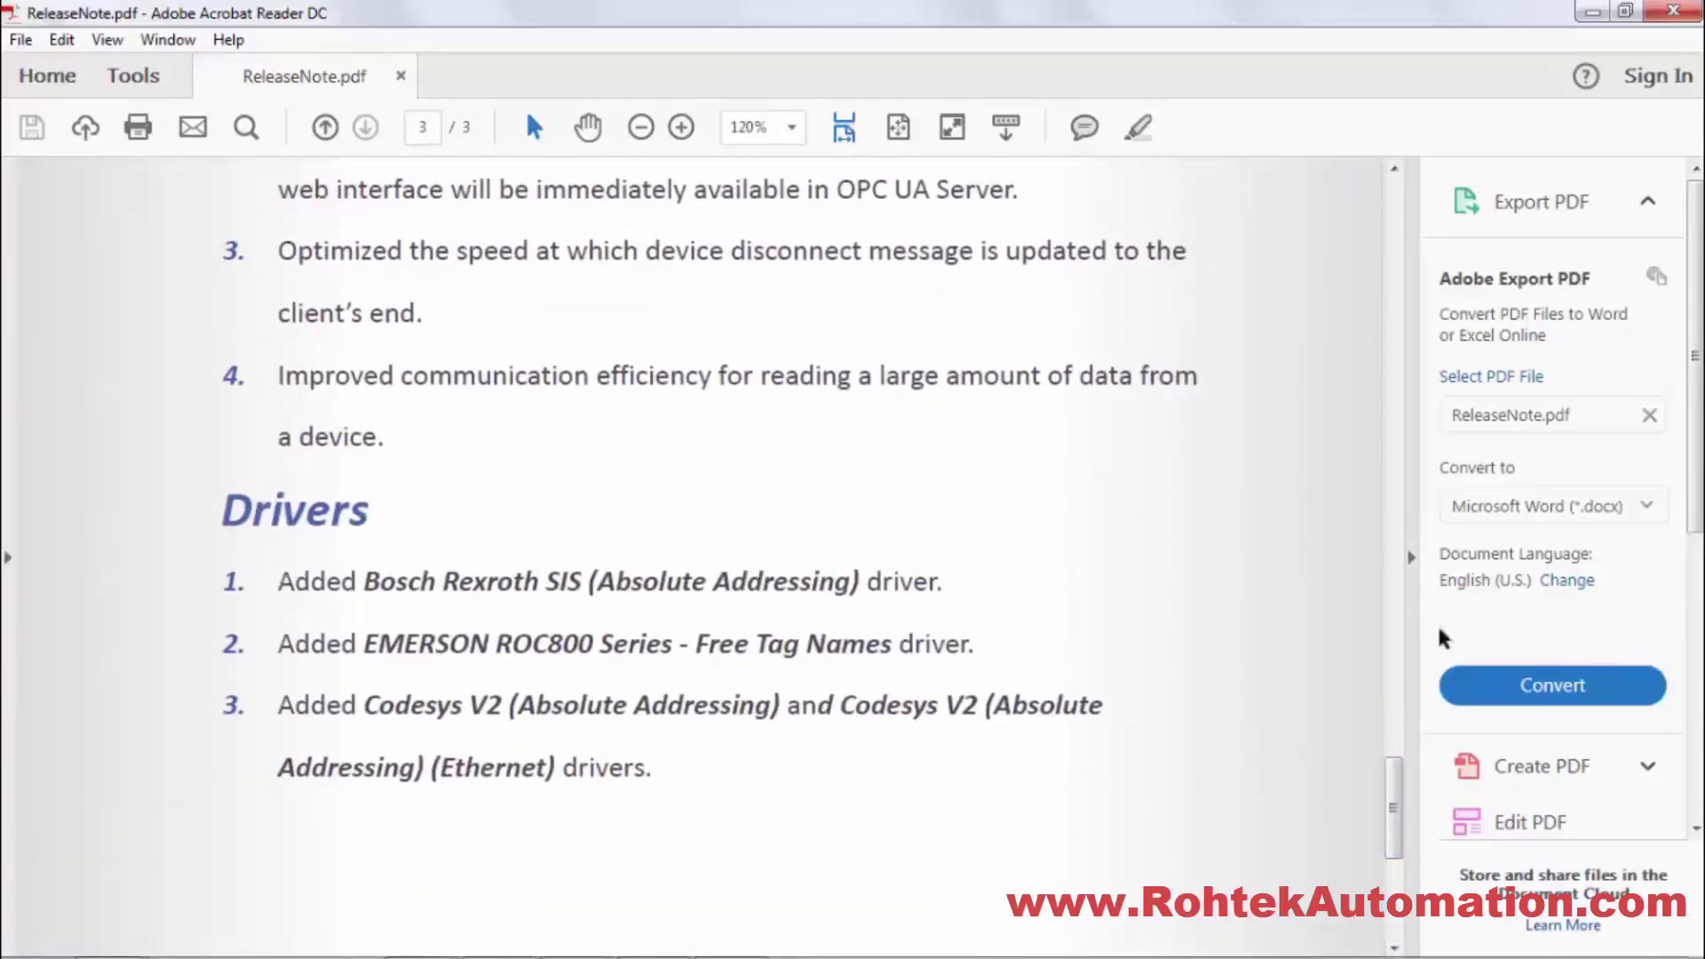
Switch to EasyBuilder Pro and start a new database server entry that uses an IP address instead of a domain name
{"action": "left_click", "coordinate": [1624, 15]}
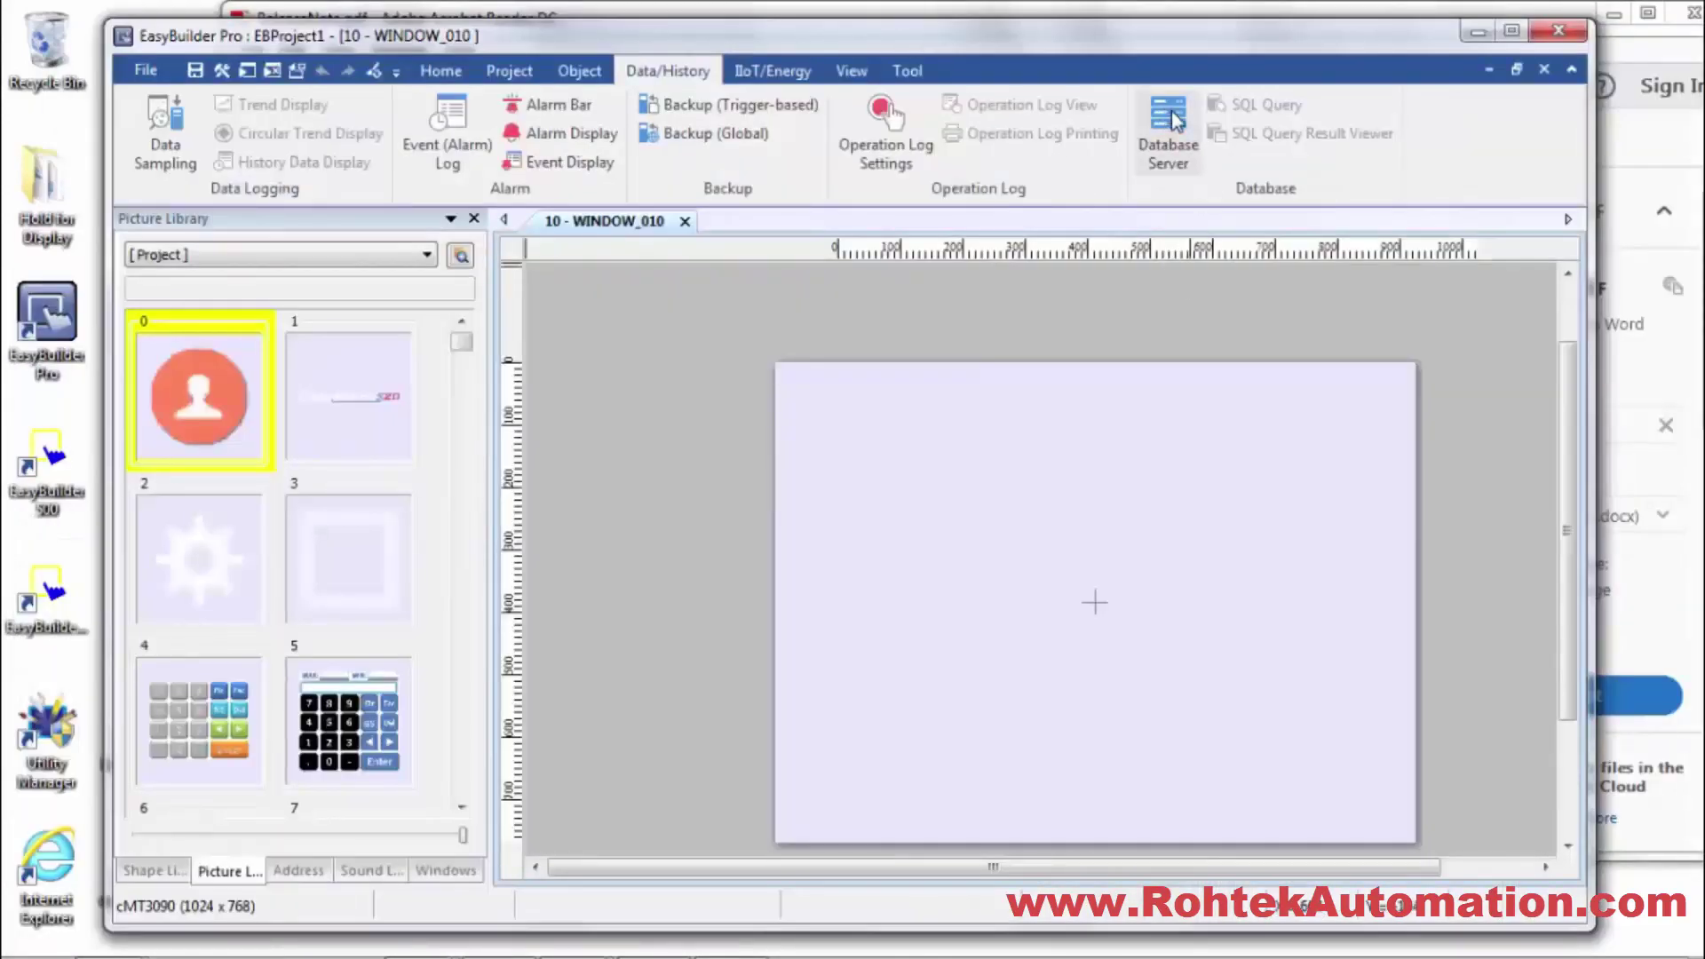
{"action": "left_click", "coordinate": [1168, 122]}
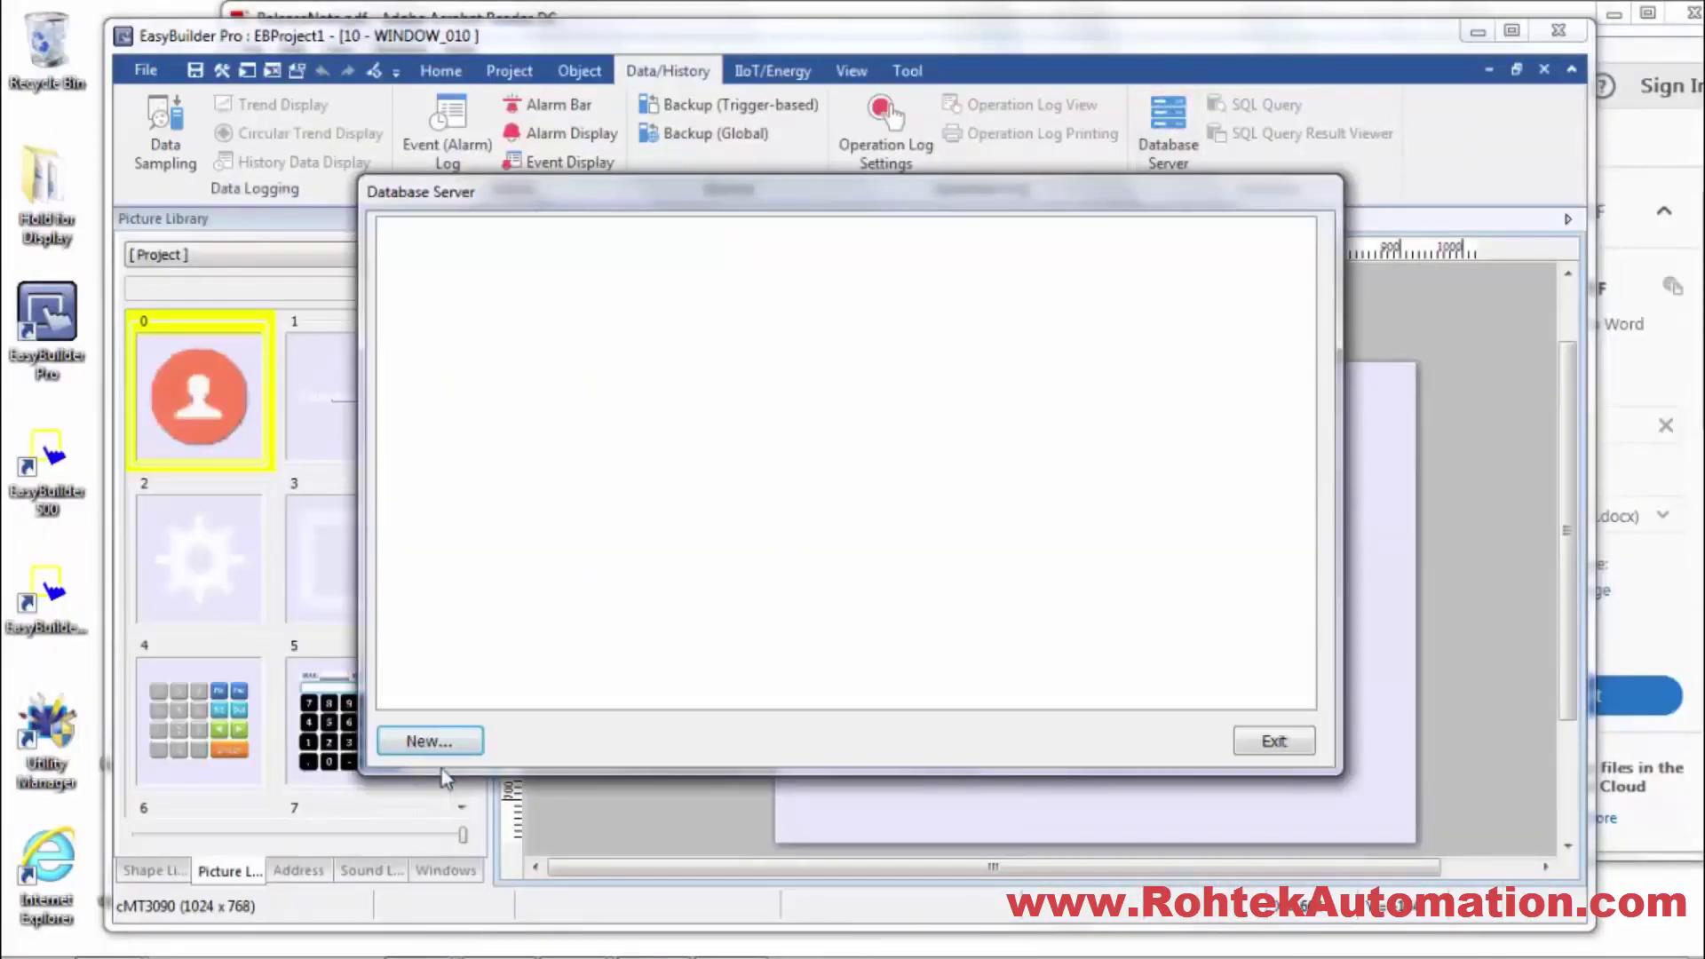
{"action": "left_click", "coordinate": [455, 744]}
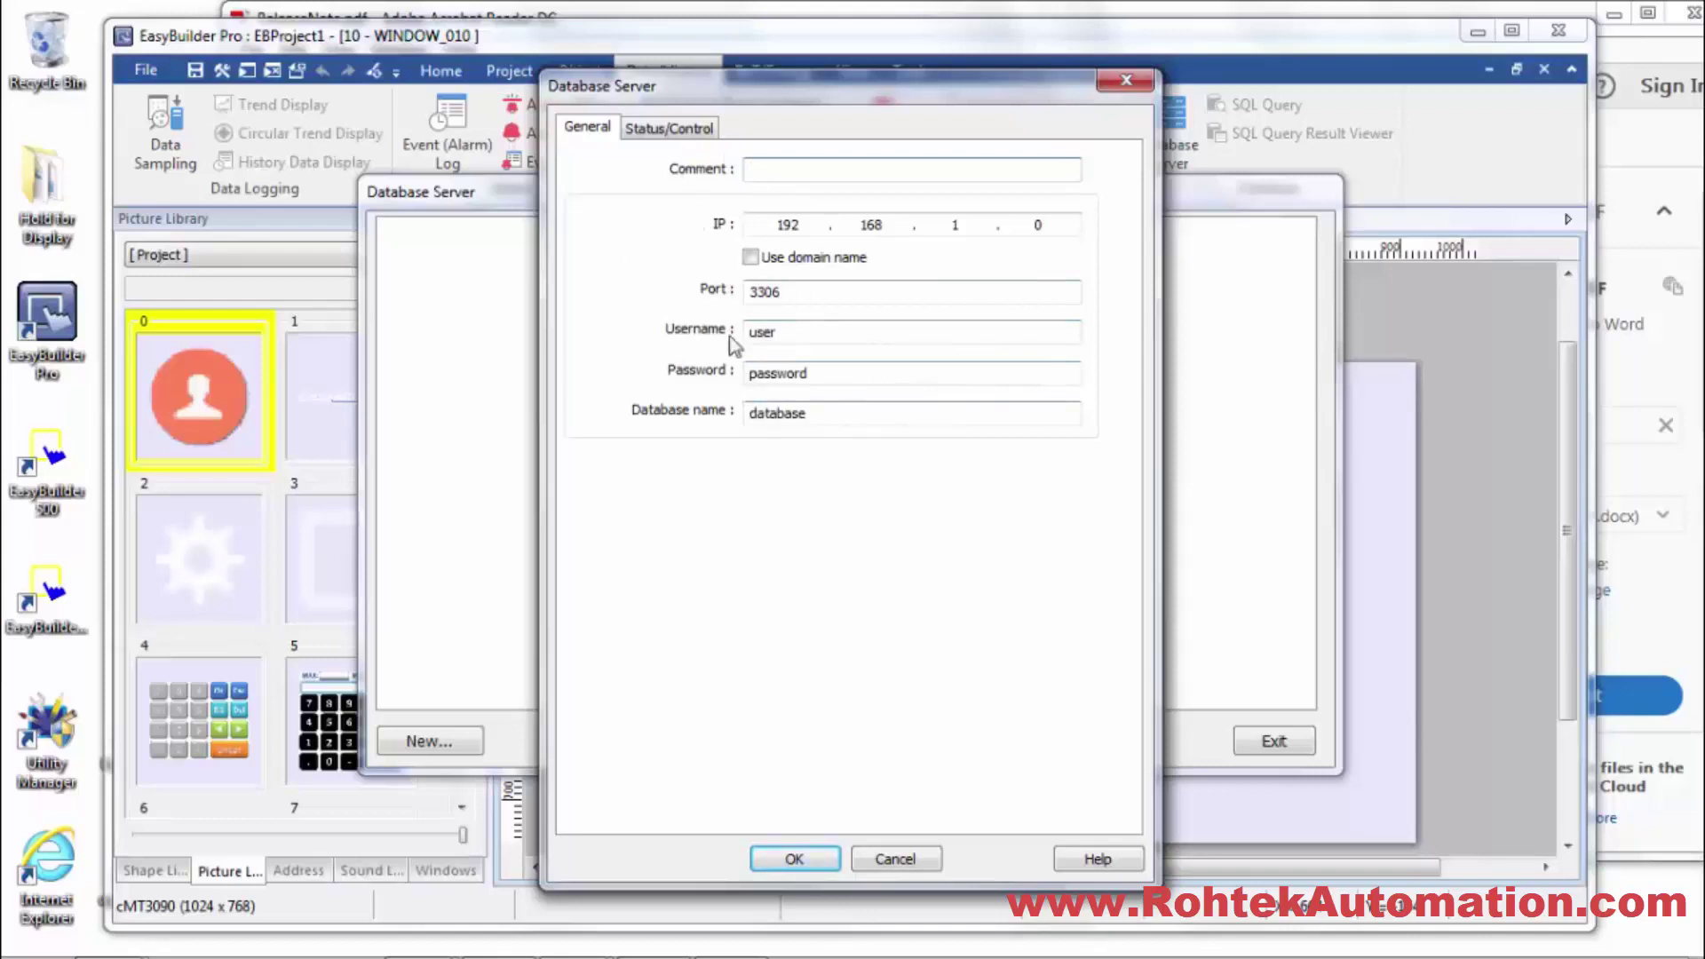
{"action": "left_click", "coordinate": [751, 257]}
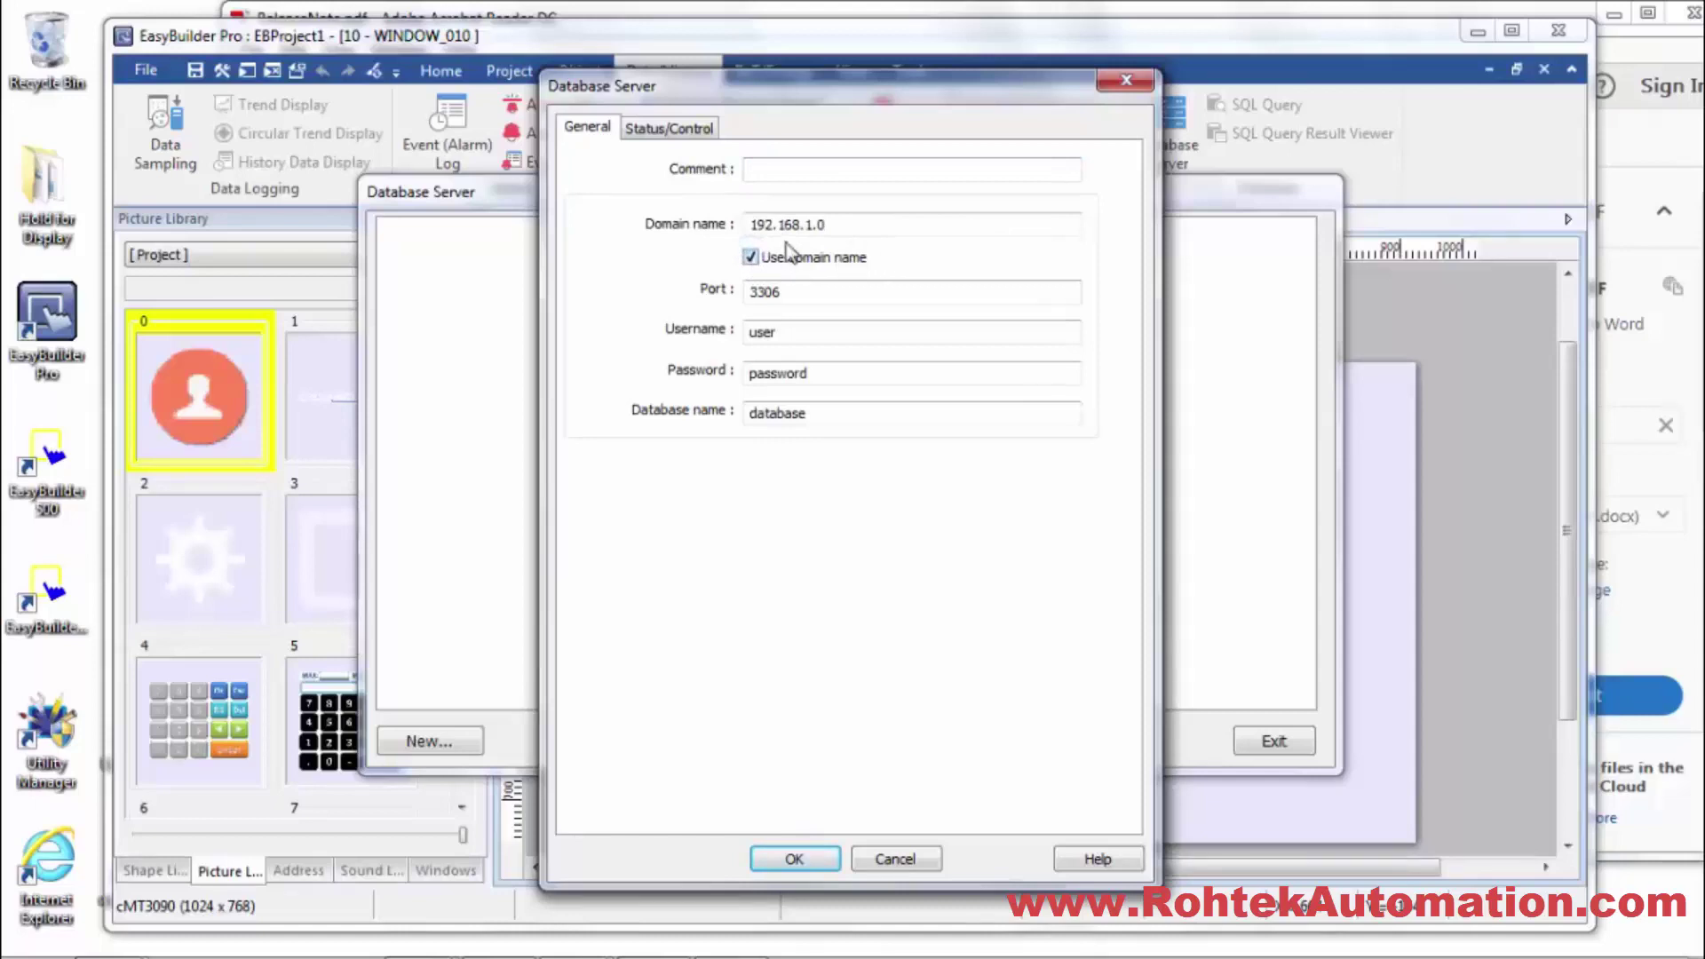
{"action": "left_click", "coordinate": [752, 260]}
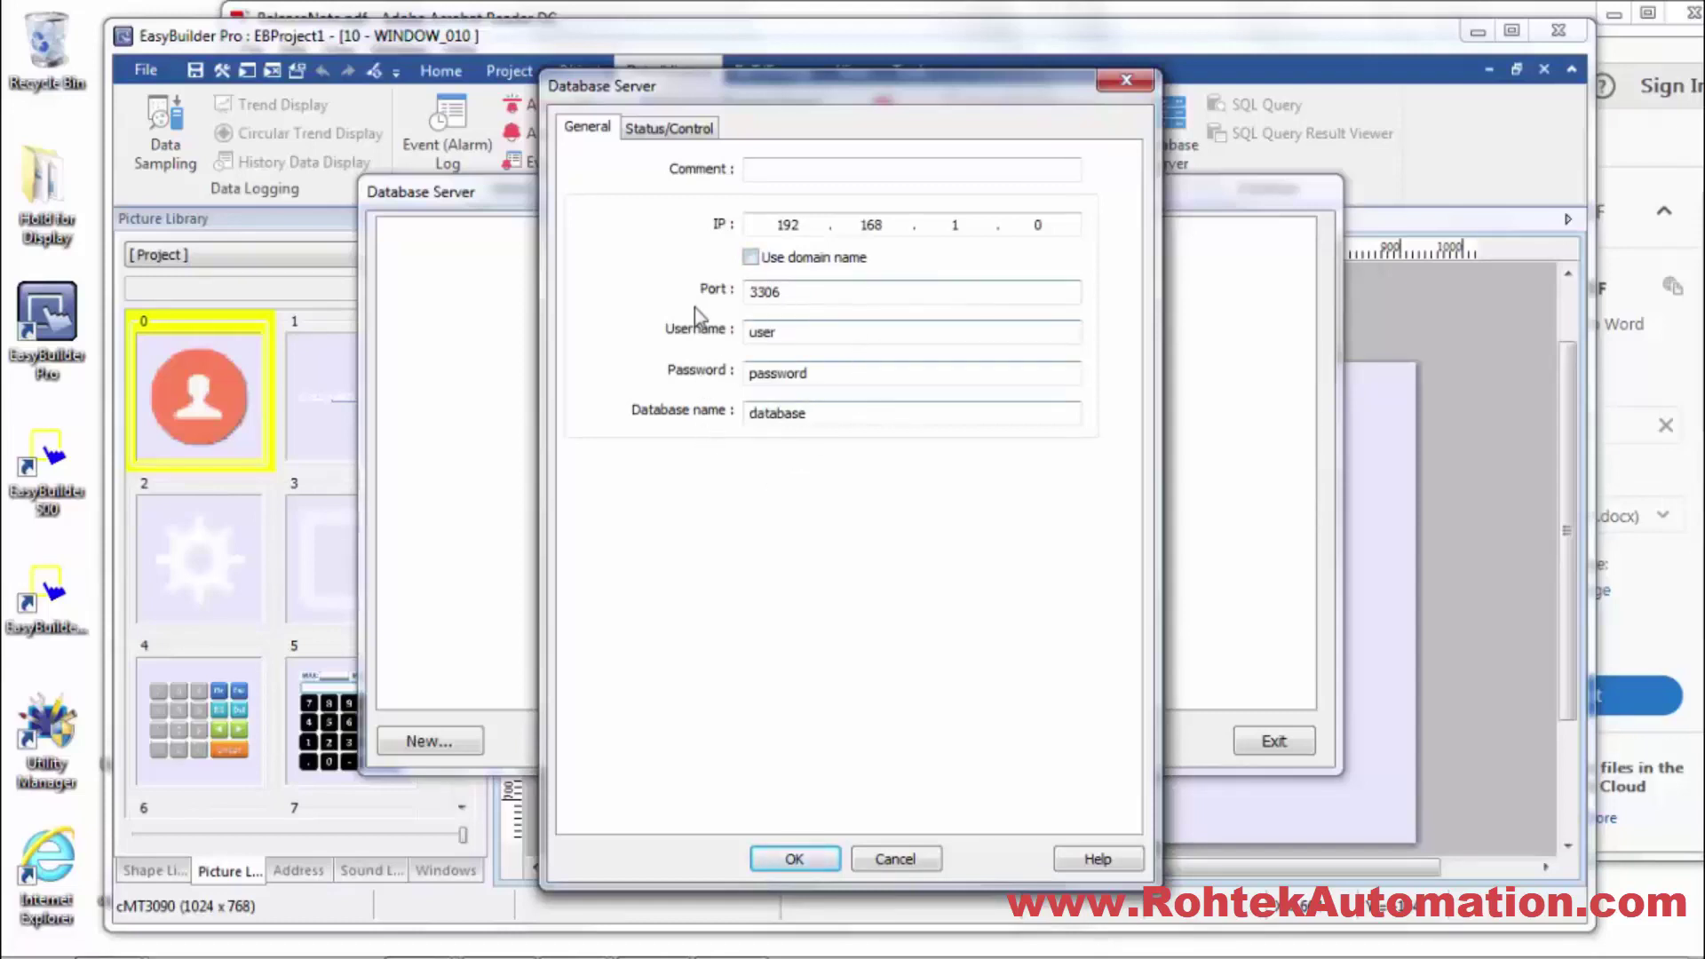
Enable the database server's control address at Local HMI LW 0, then save the server and close the server list
{"action": "left_click", "coordinate": [675, 126]}
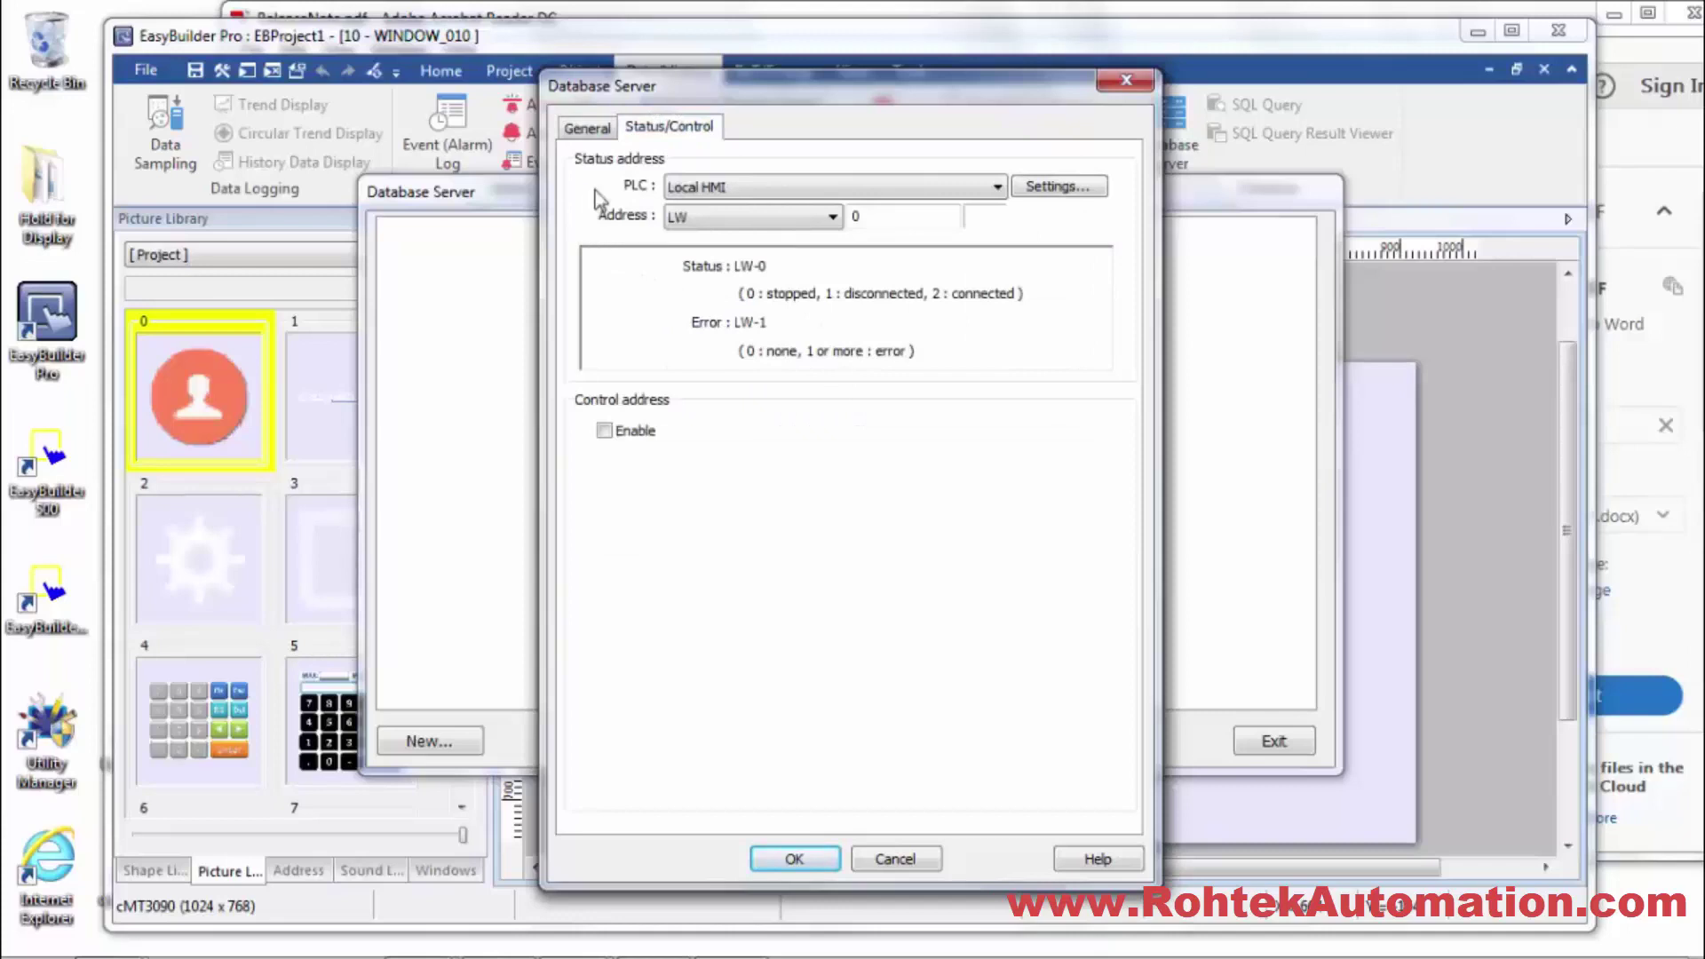
{"action": "left_click", "coordinate": [697, 189]}
{"action": "left_click", "coordinate": [603, 430]}
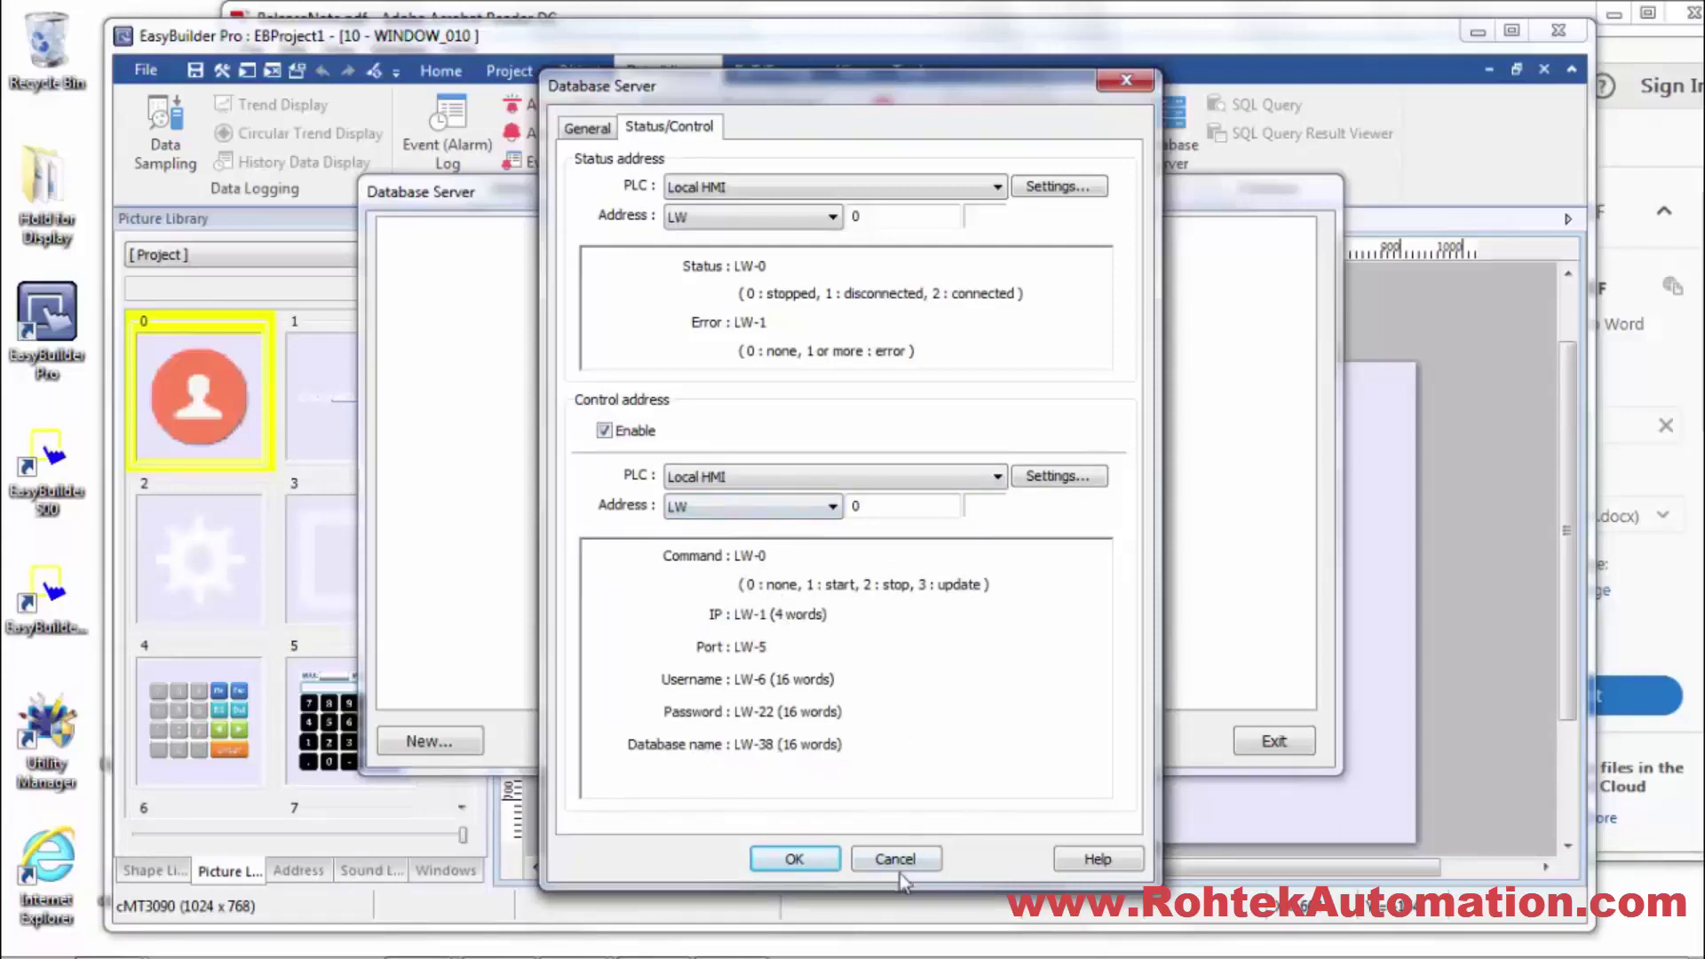
{"action": "left_click", "coordinate": [807, 858]}
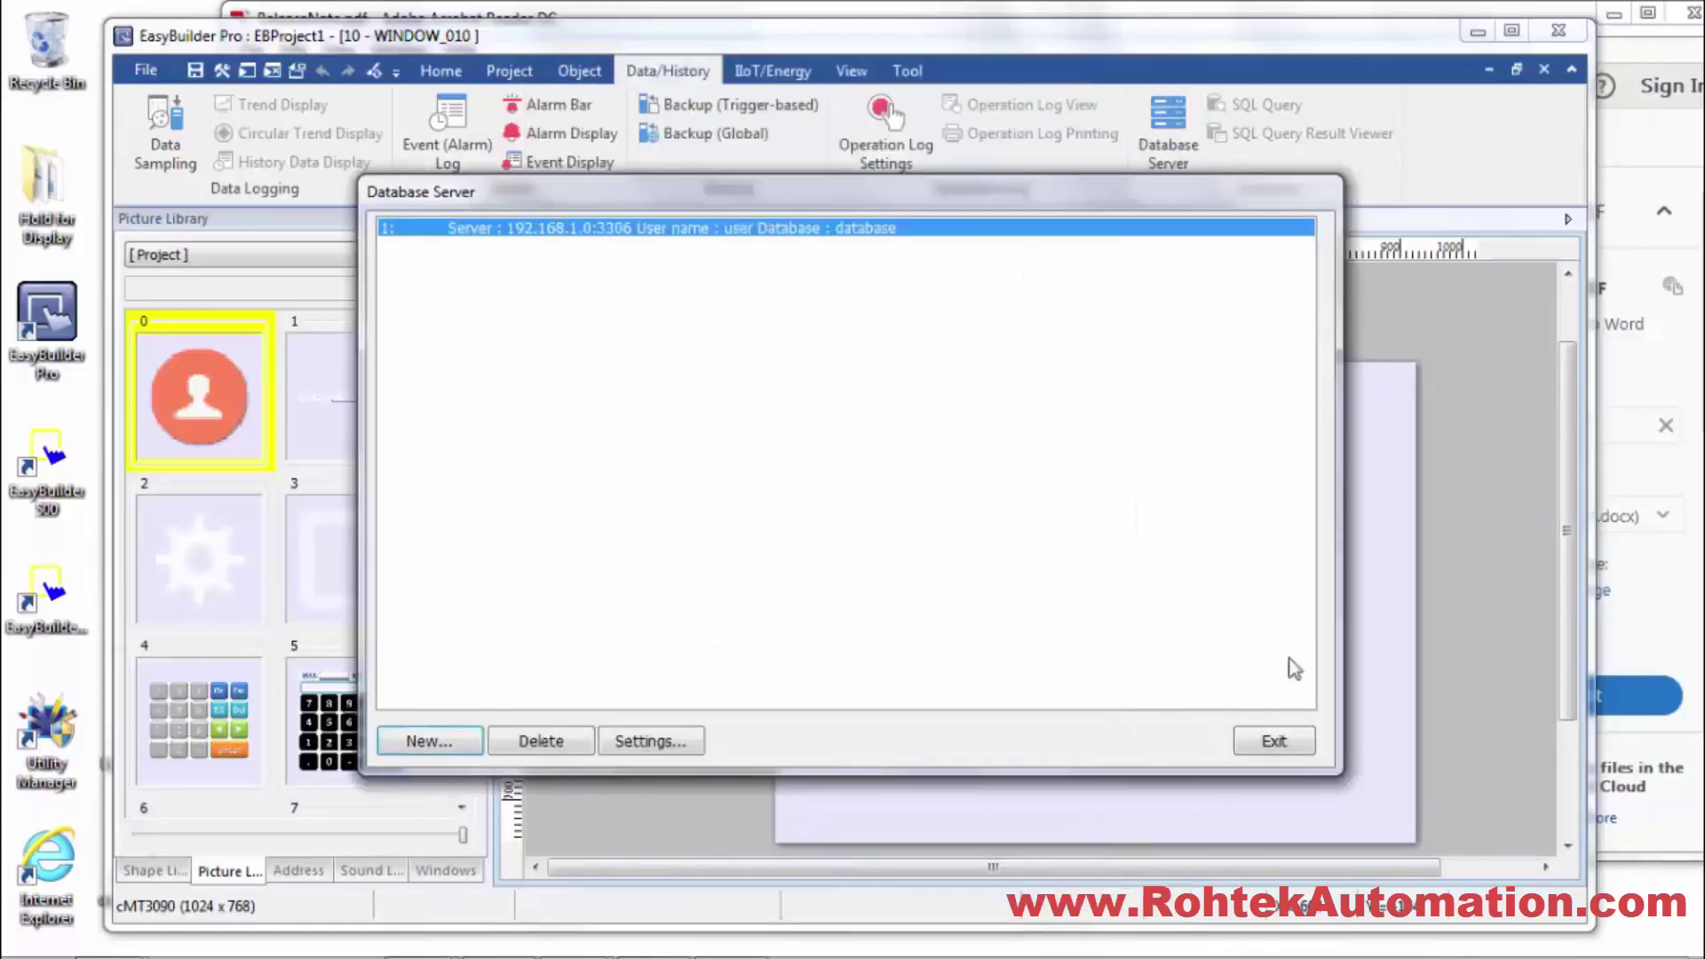
{"action": "left_click", "coordinate": [1253, 741]}
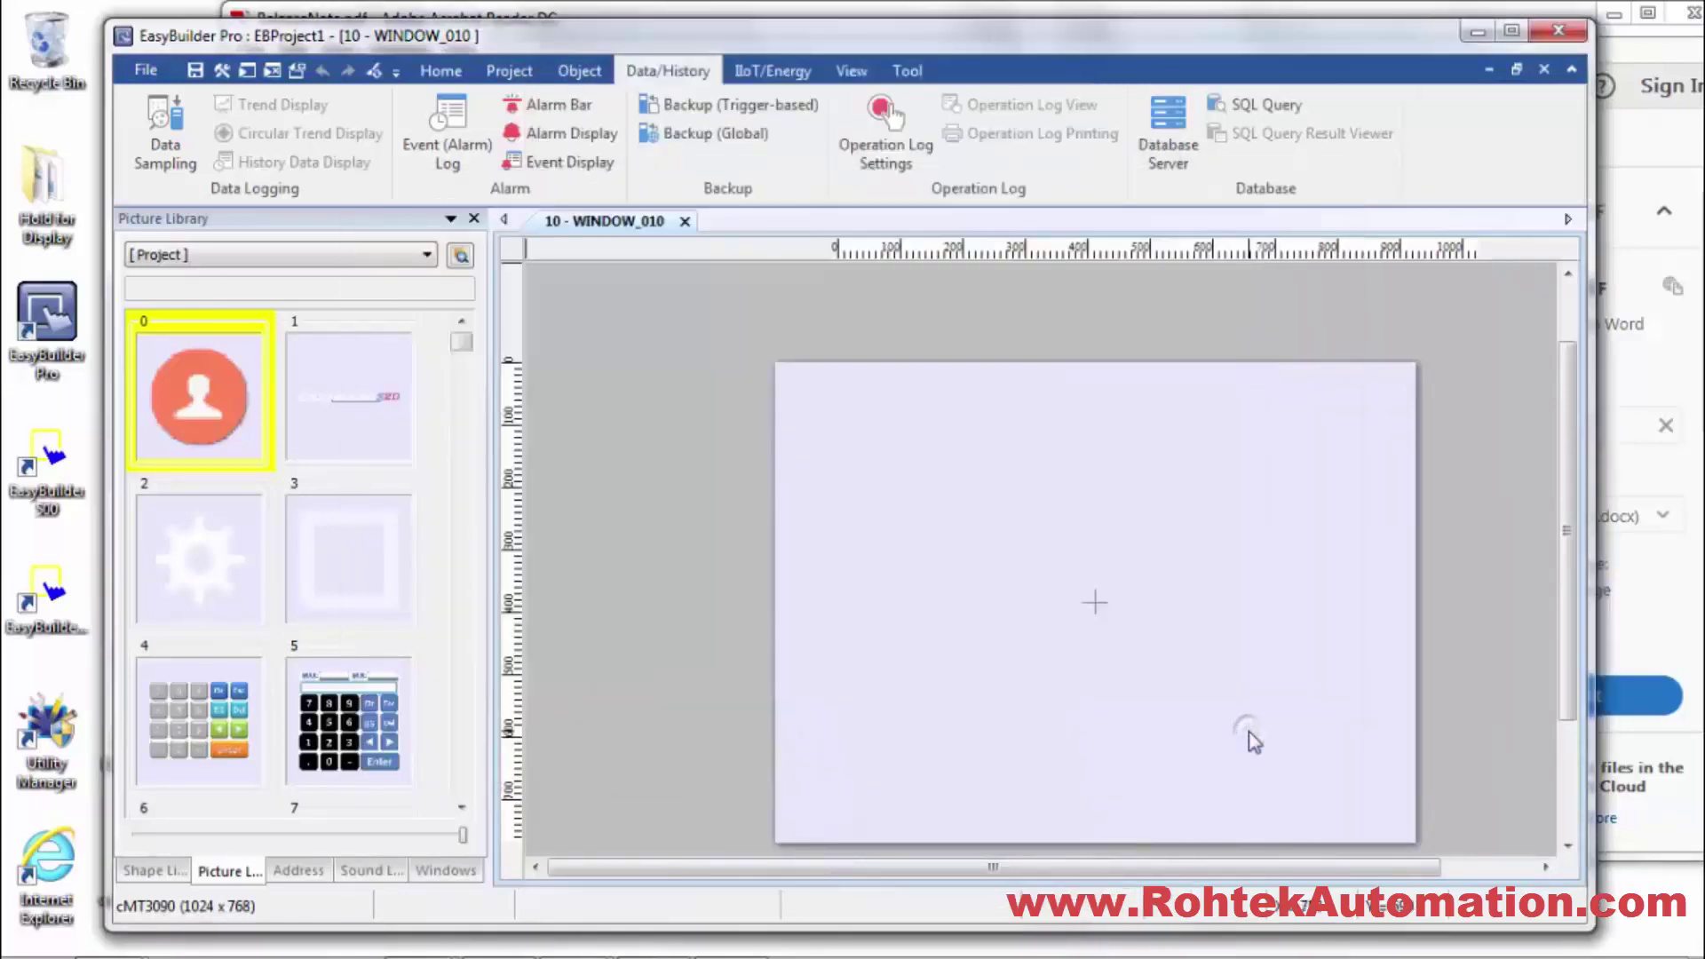
Start a new SQL query on the database server and add three fields to its schema
{"action": "left_click", "coordinate": [1223, 108]}
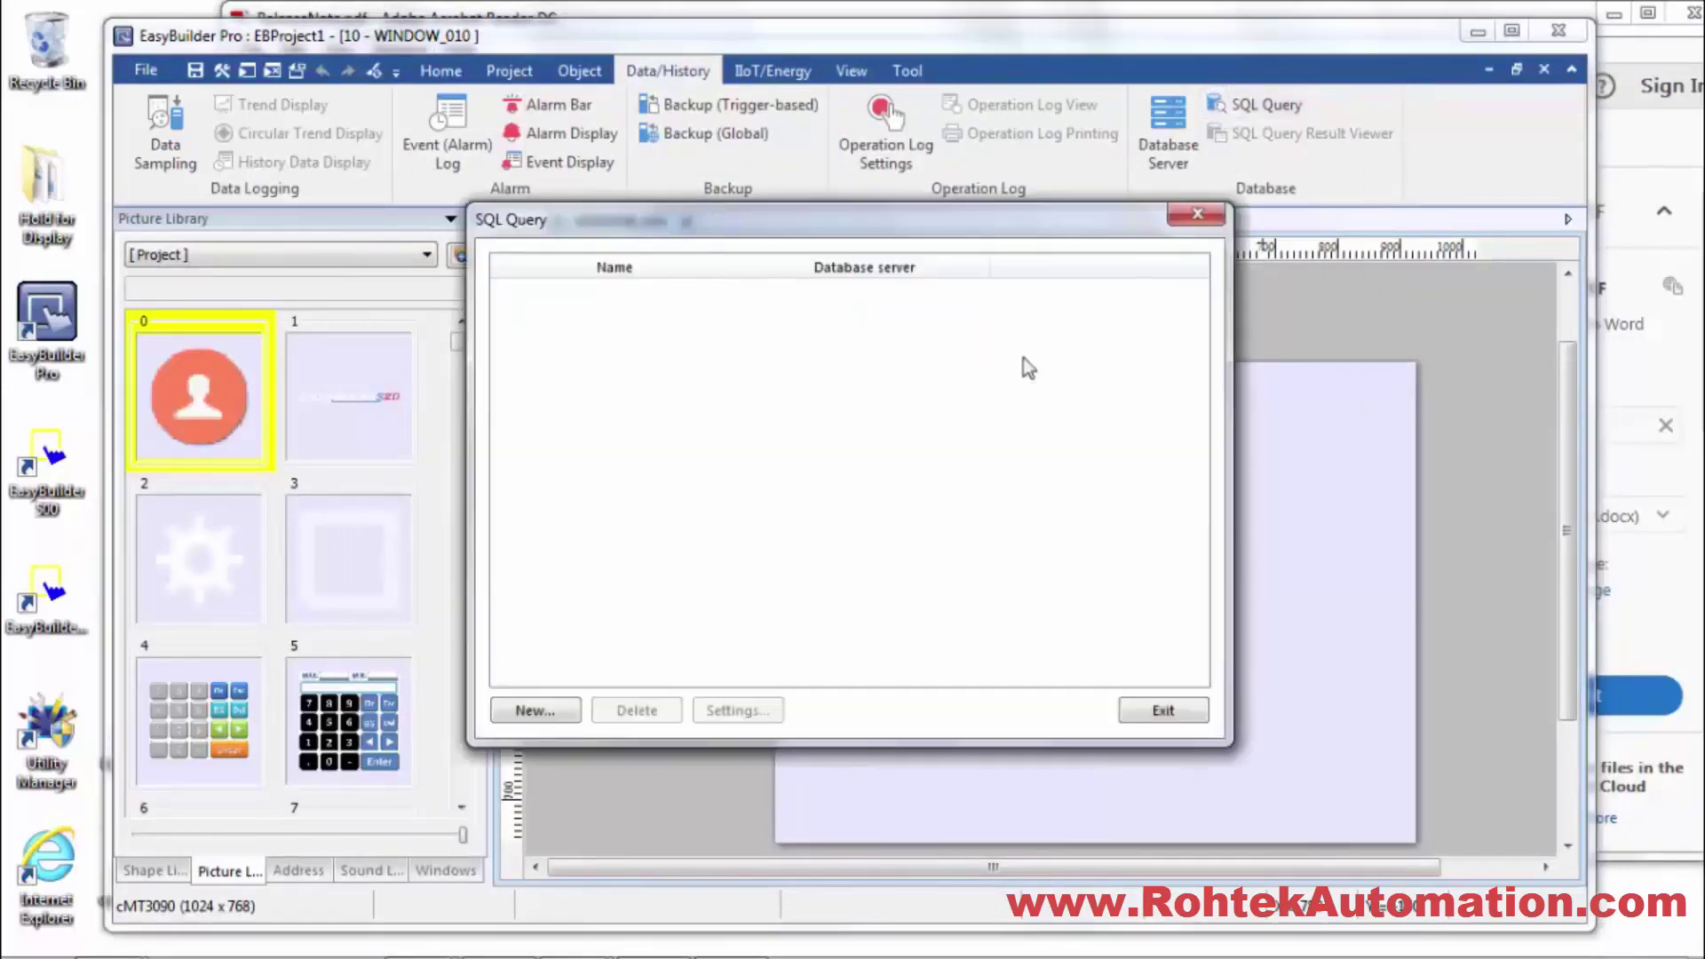
{"action": "left_click", "coordinate": [535, 710]}
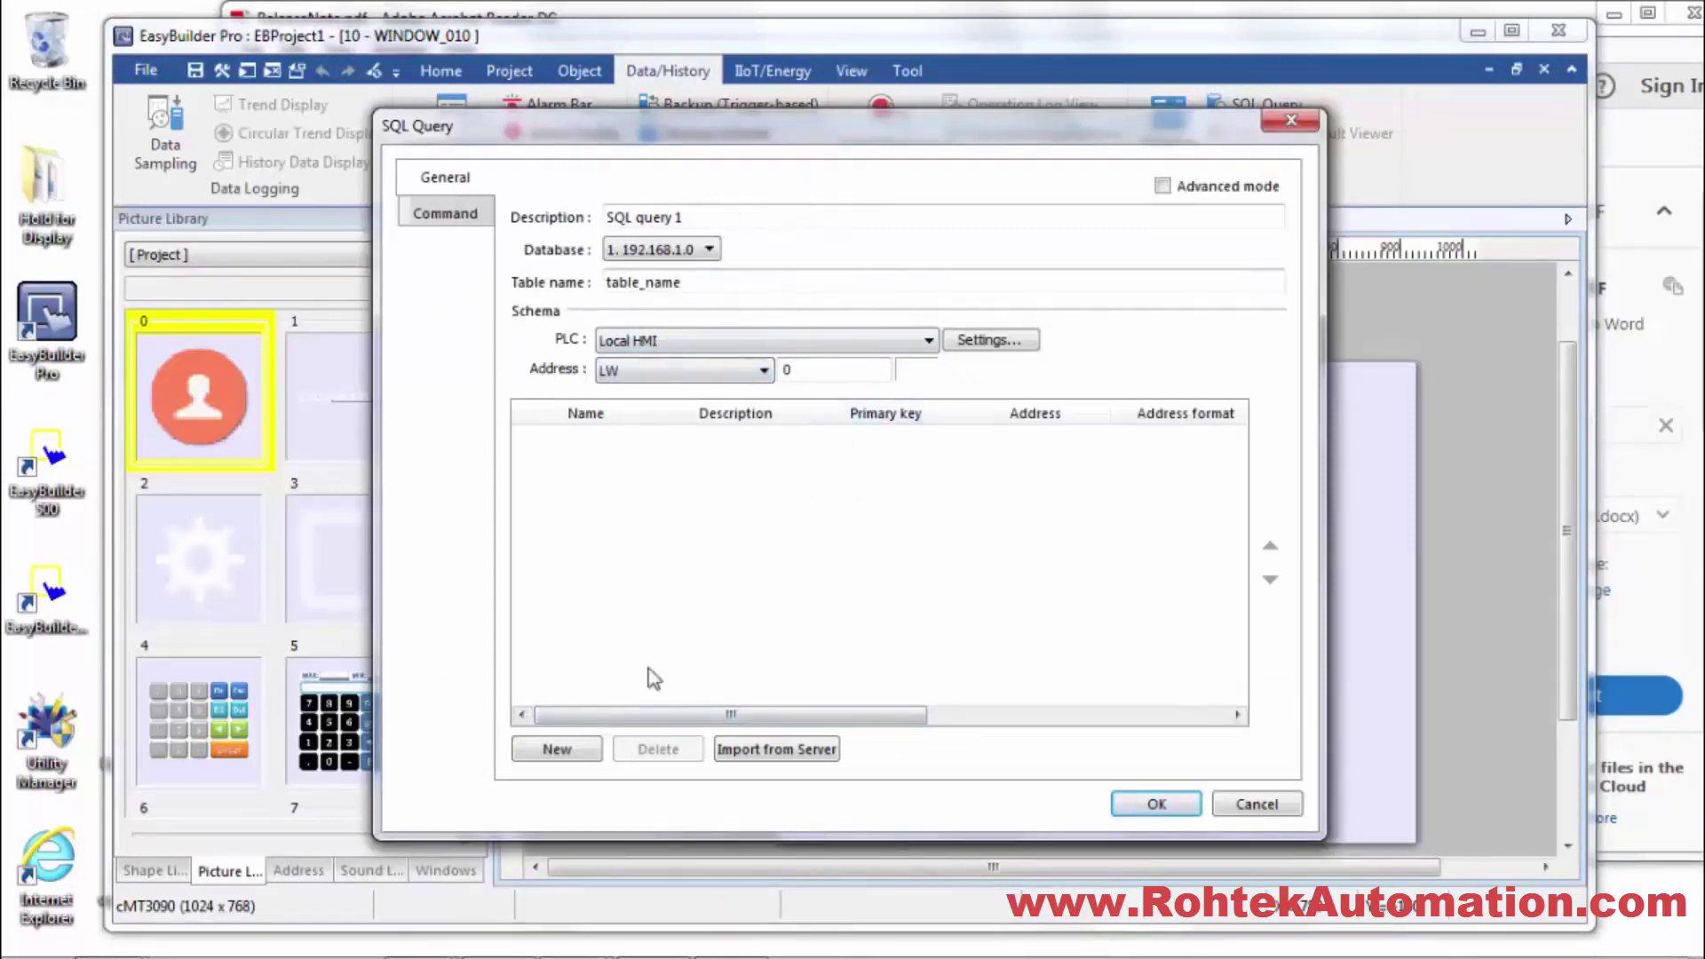
{"action": "left_click", "coordinate": [572, 752]}
{"action": "left_click", "coordinate": [572, 750]}
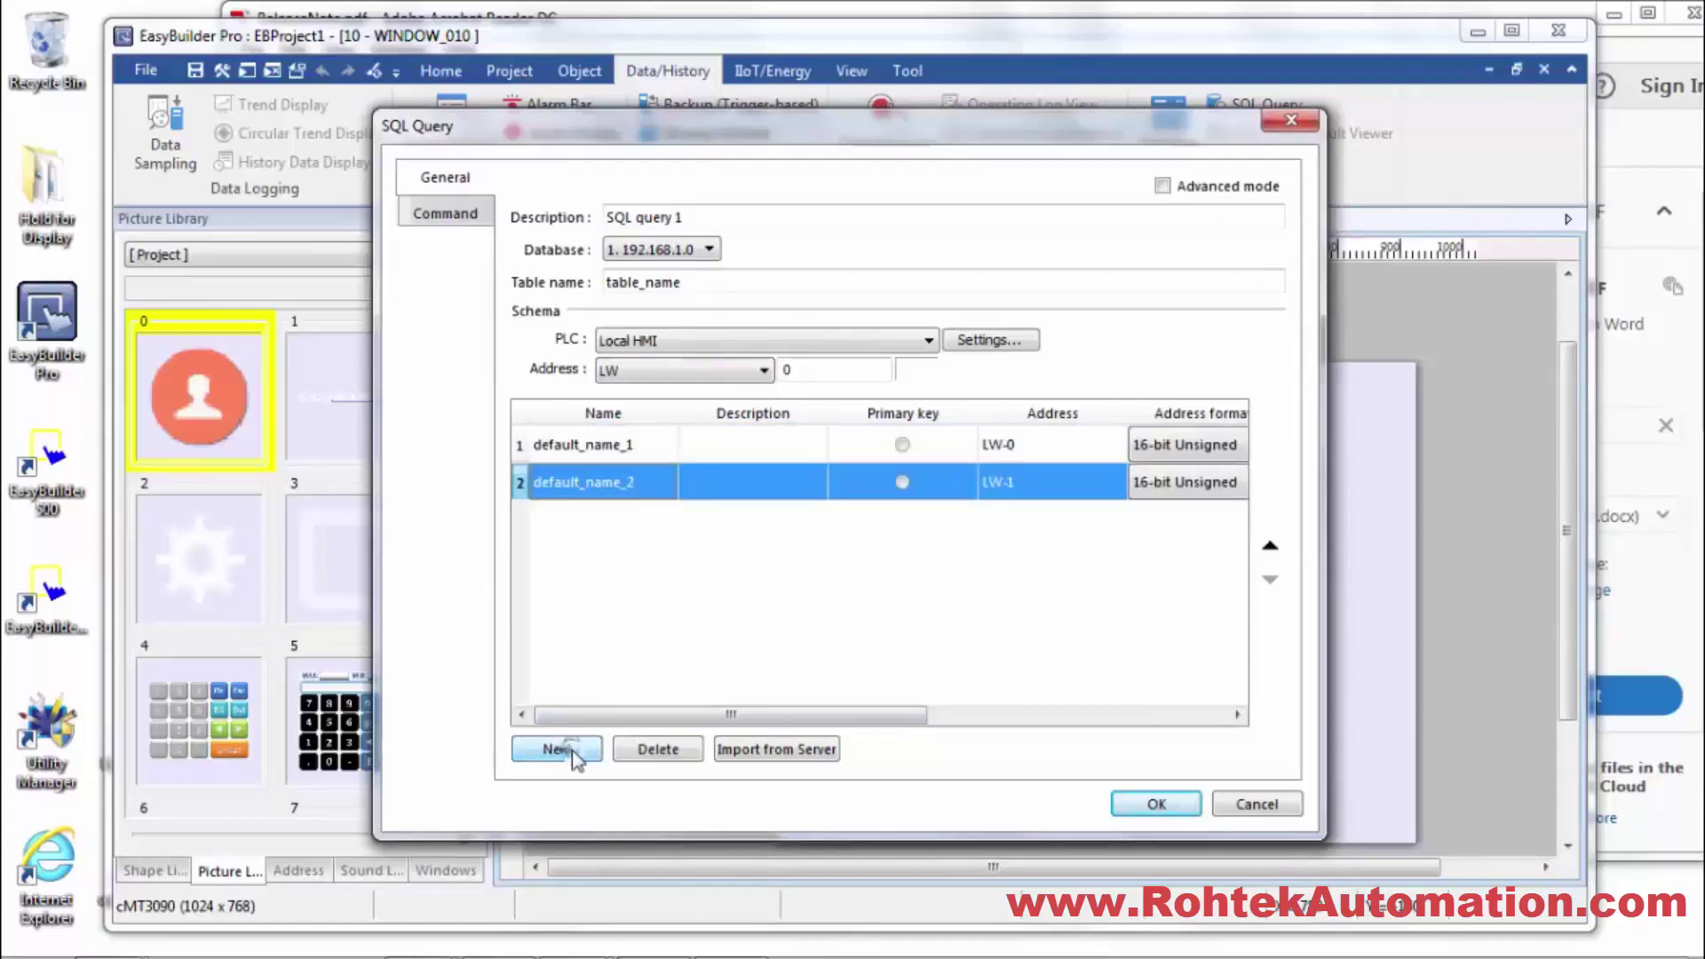
{"action": "left_click", "coordinate": [572, 750]}
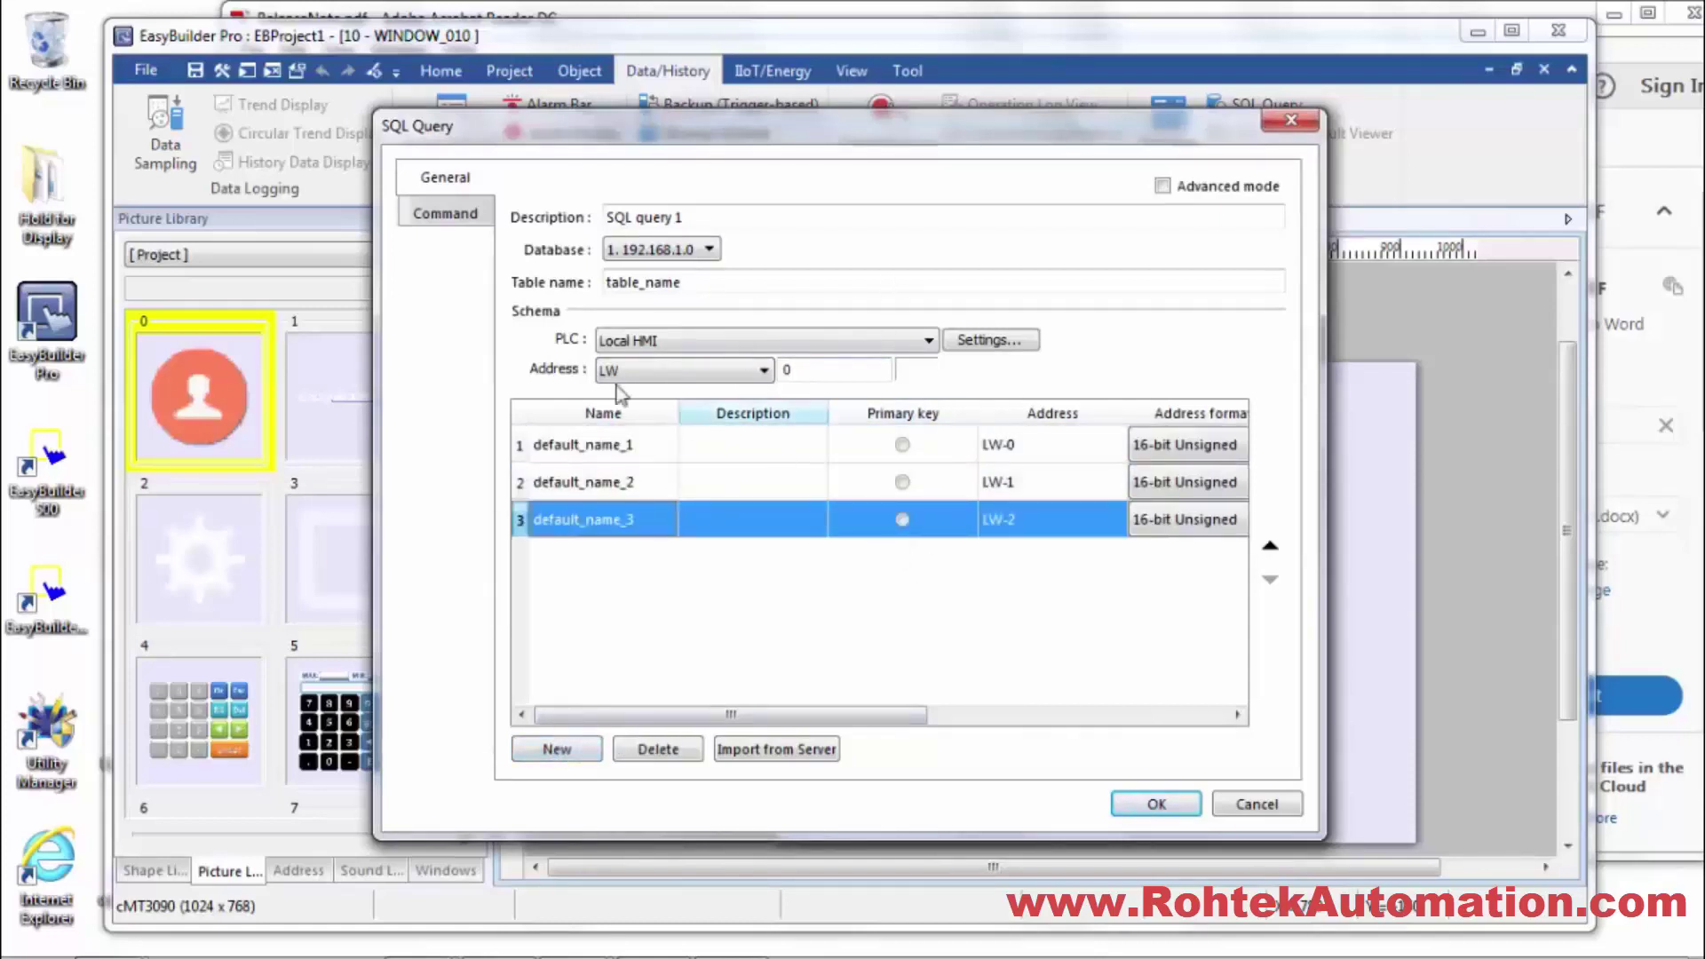
Review the query's command addresses, make default_name_1 the primary key, and save the SQL query
{"action": "left_click", "coordinate": [459, 214]}
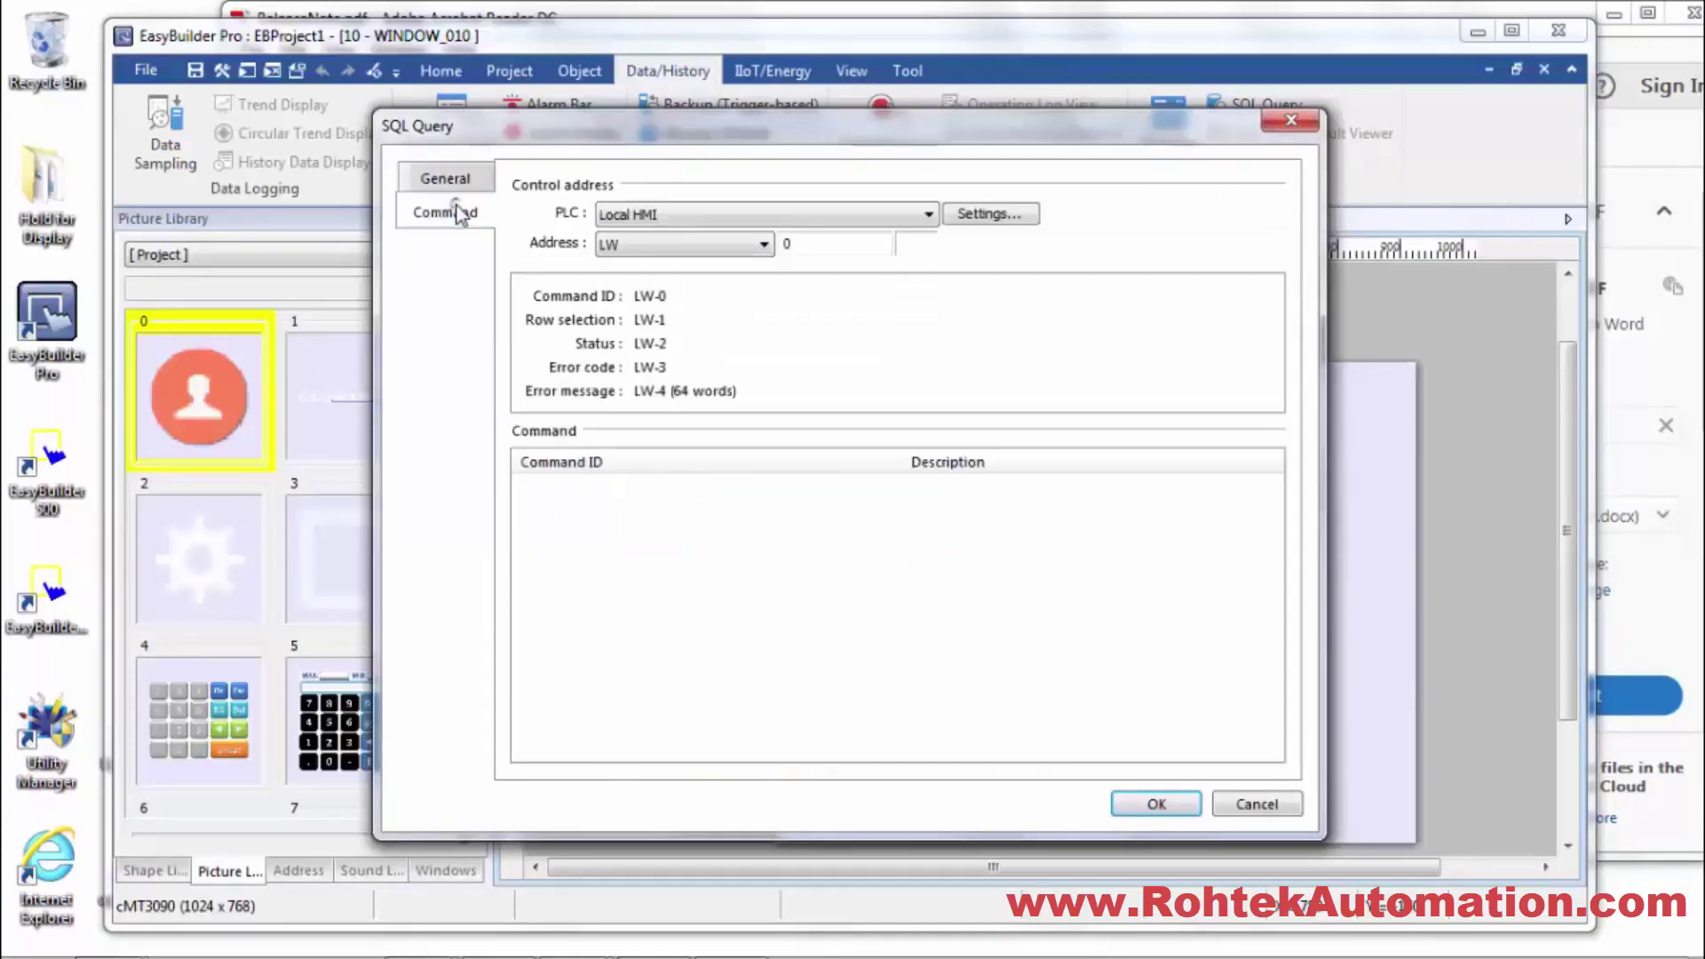
{"action": "left_click", "coordinate": [432, 185]}
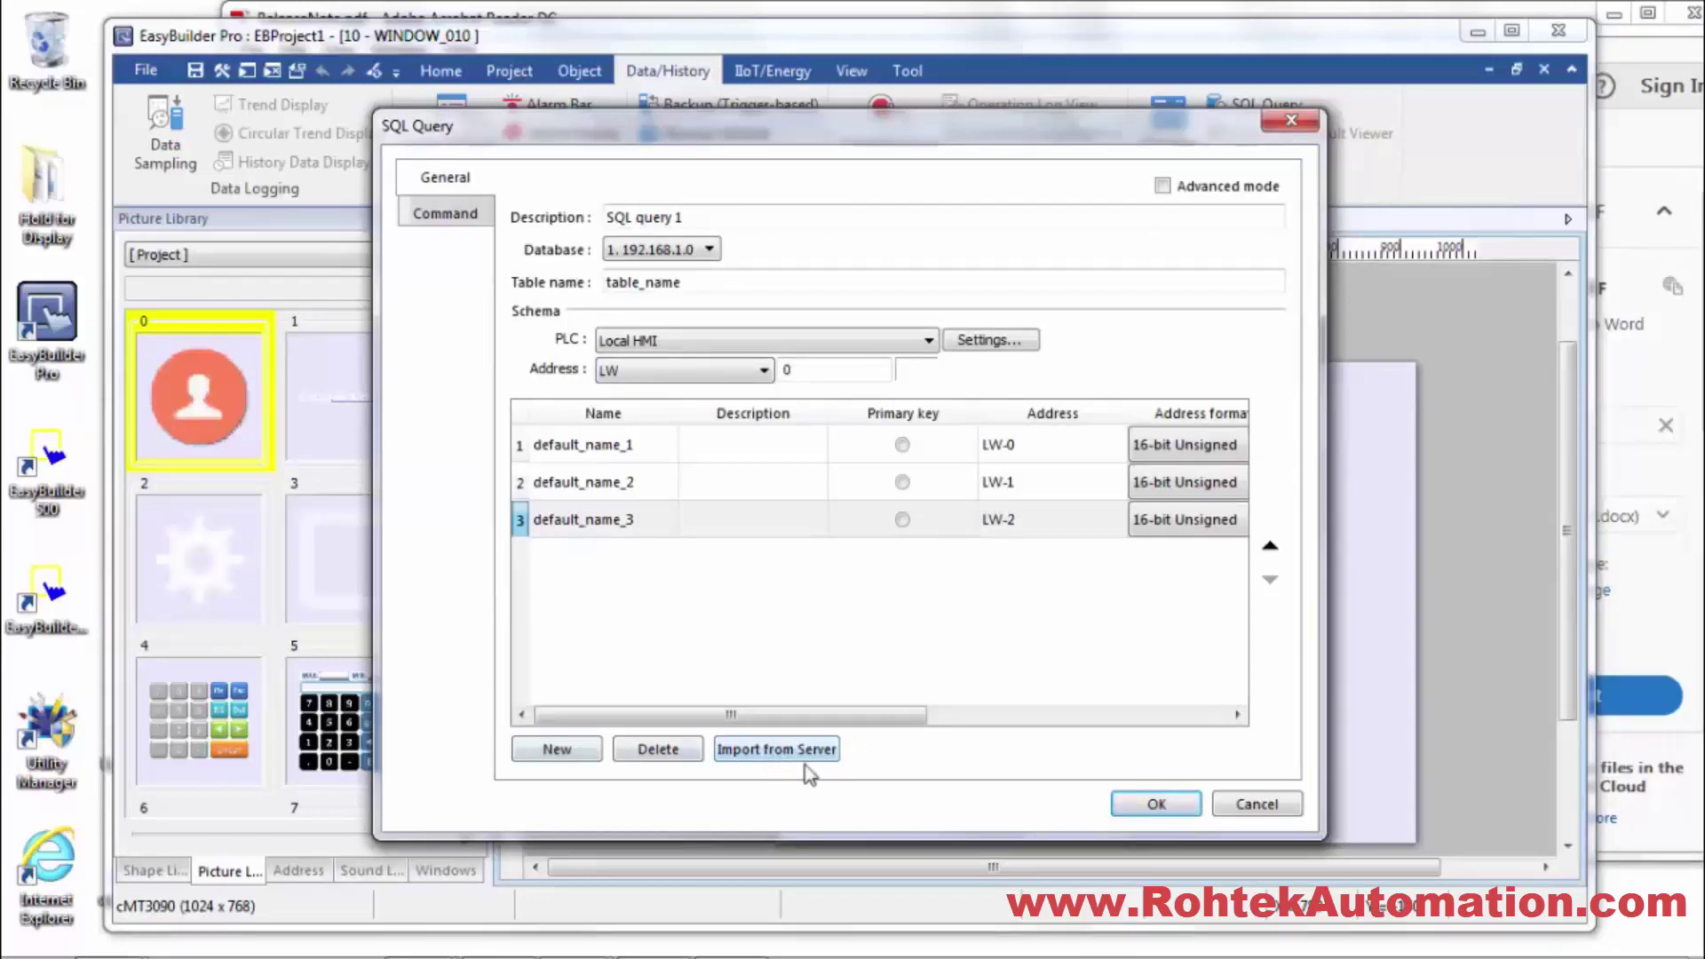
{"action": "left_click", "coordinate": [902, 444]}
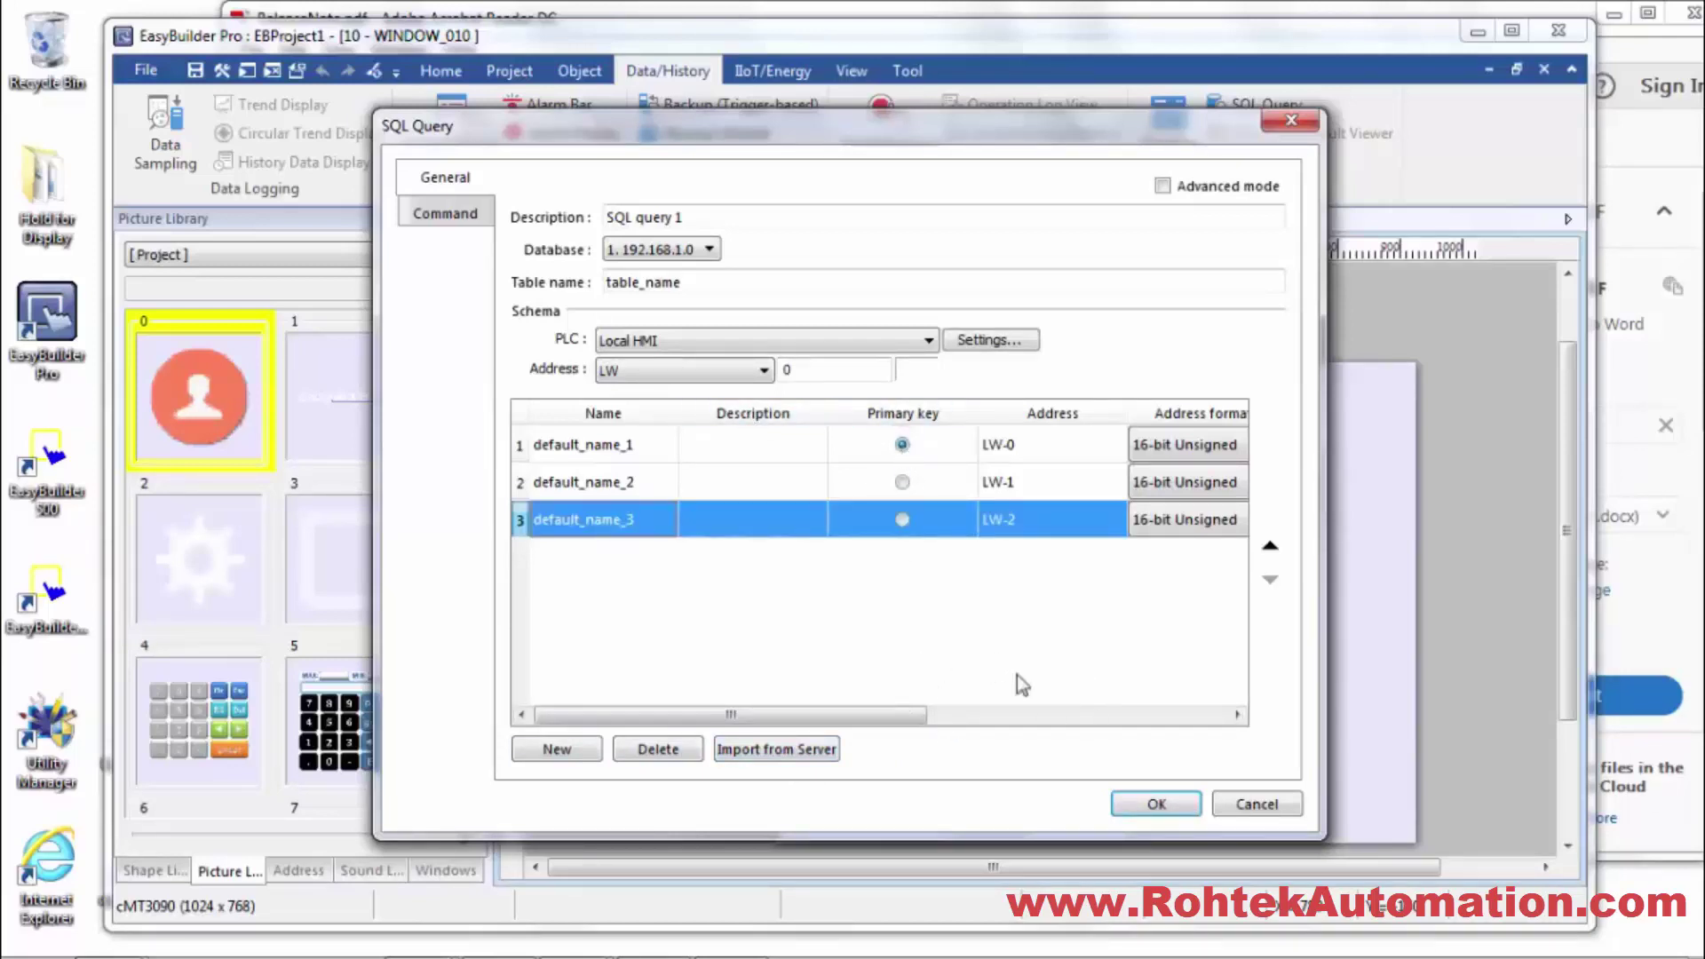
{"action": "left_click", "coordinate": [1157, 806]}
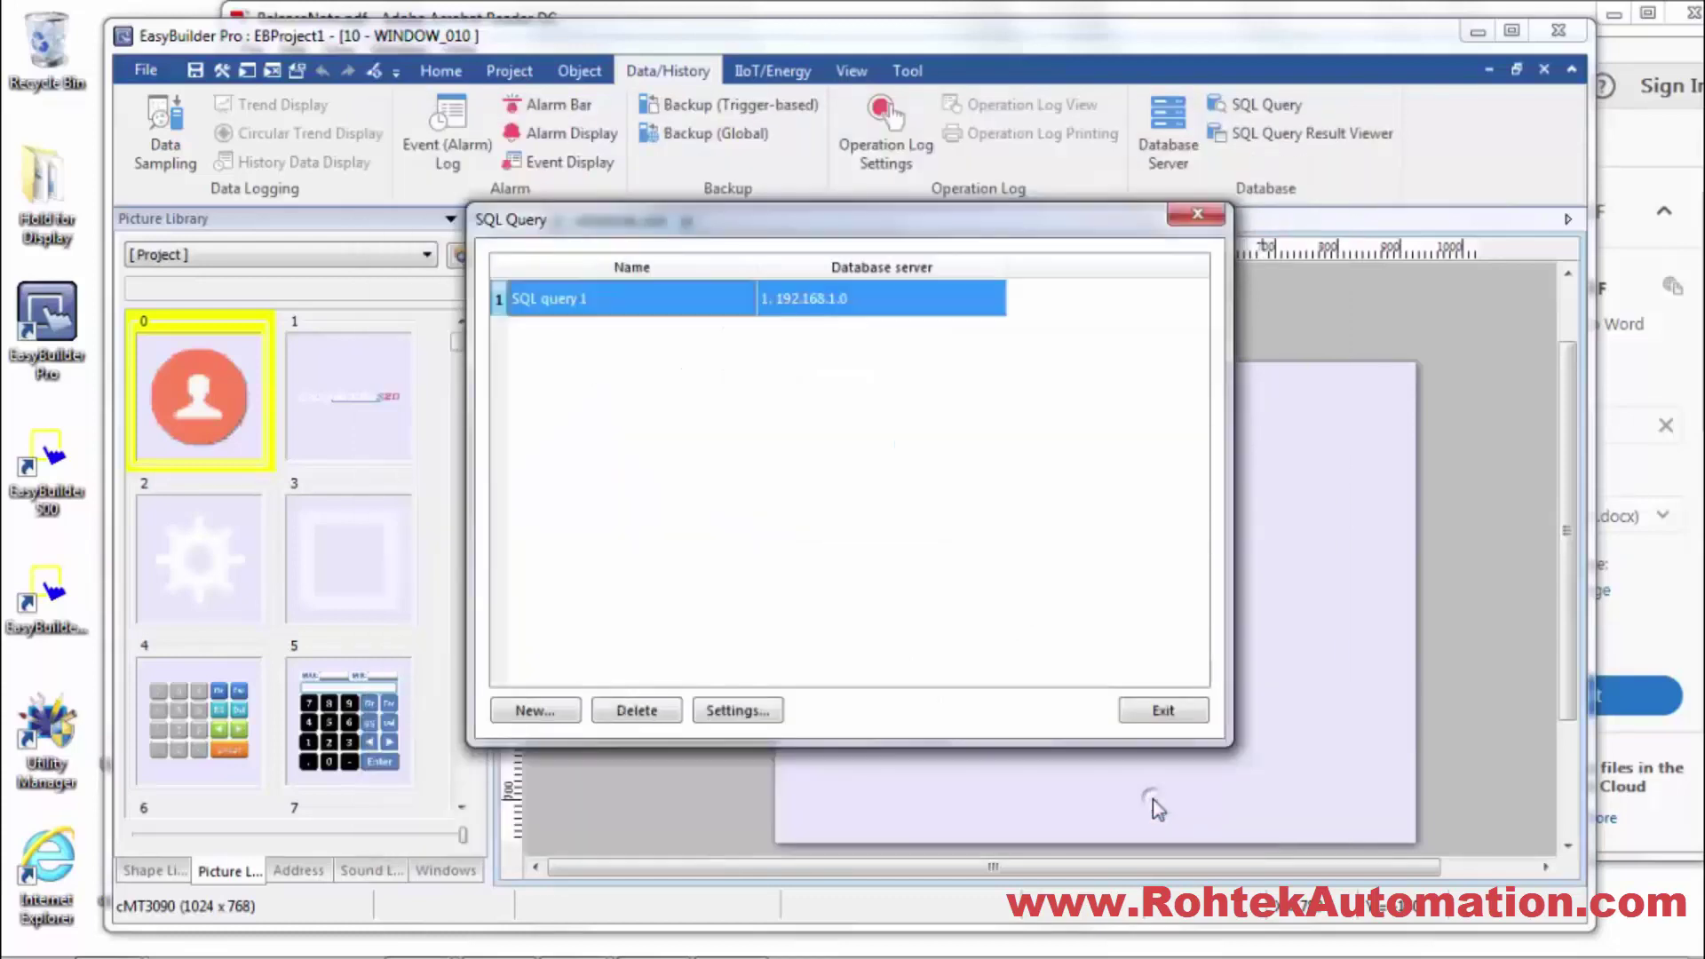
{"action": "left_click", "coordinate": [1184, 717]}
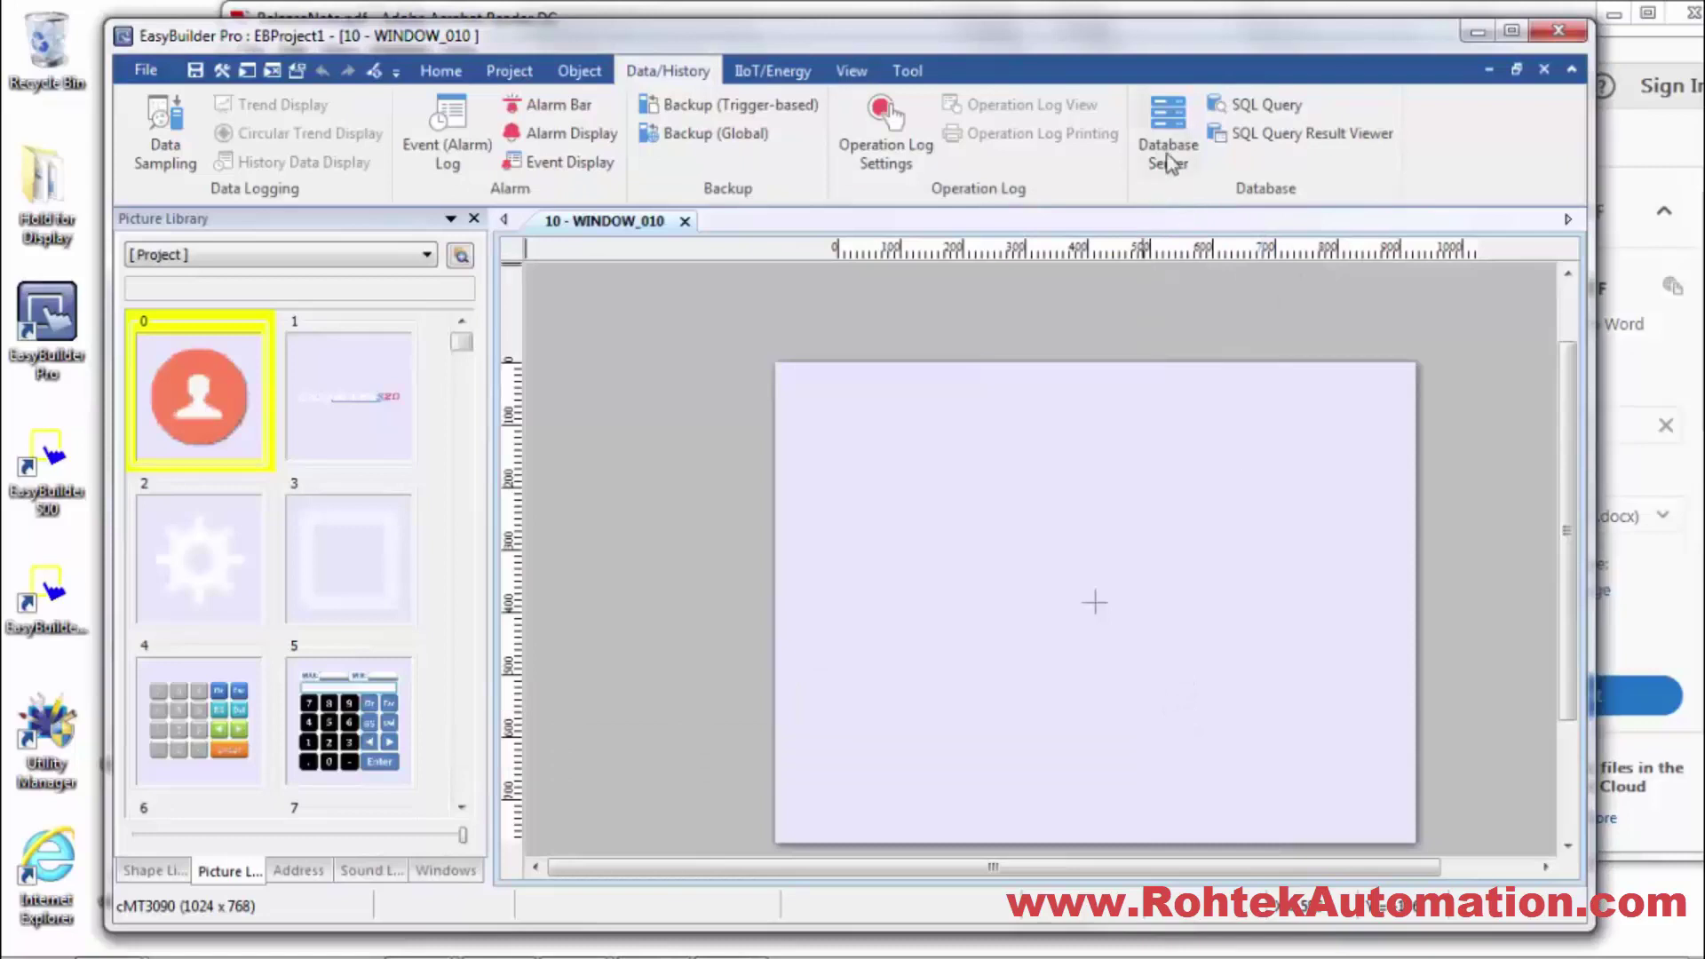
Start a new SQL Query Result Viewer object for SQL query 1, keeping the Crystal style
{"action": "left_click", "coordinate": [1231, 135]}
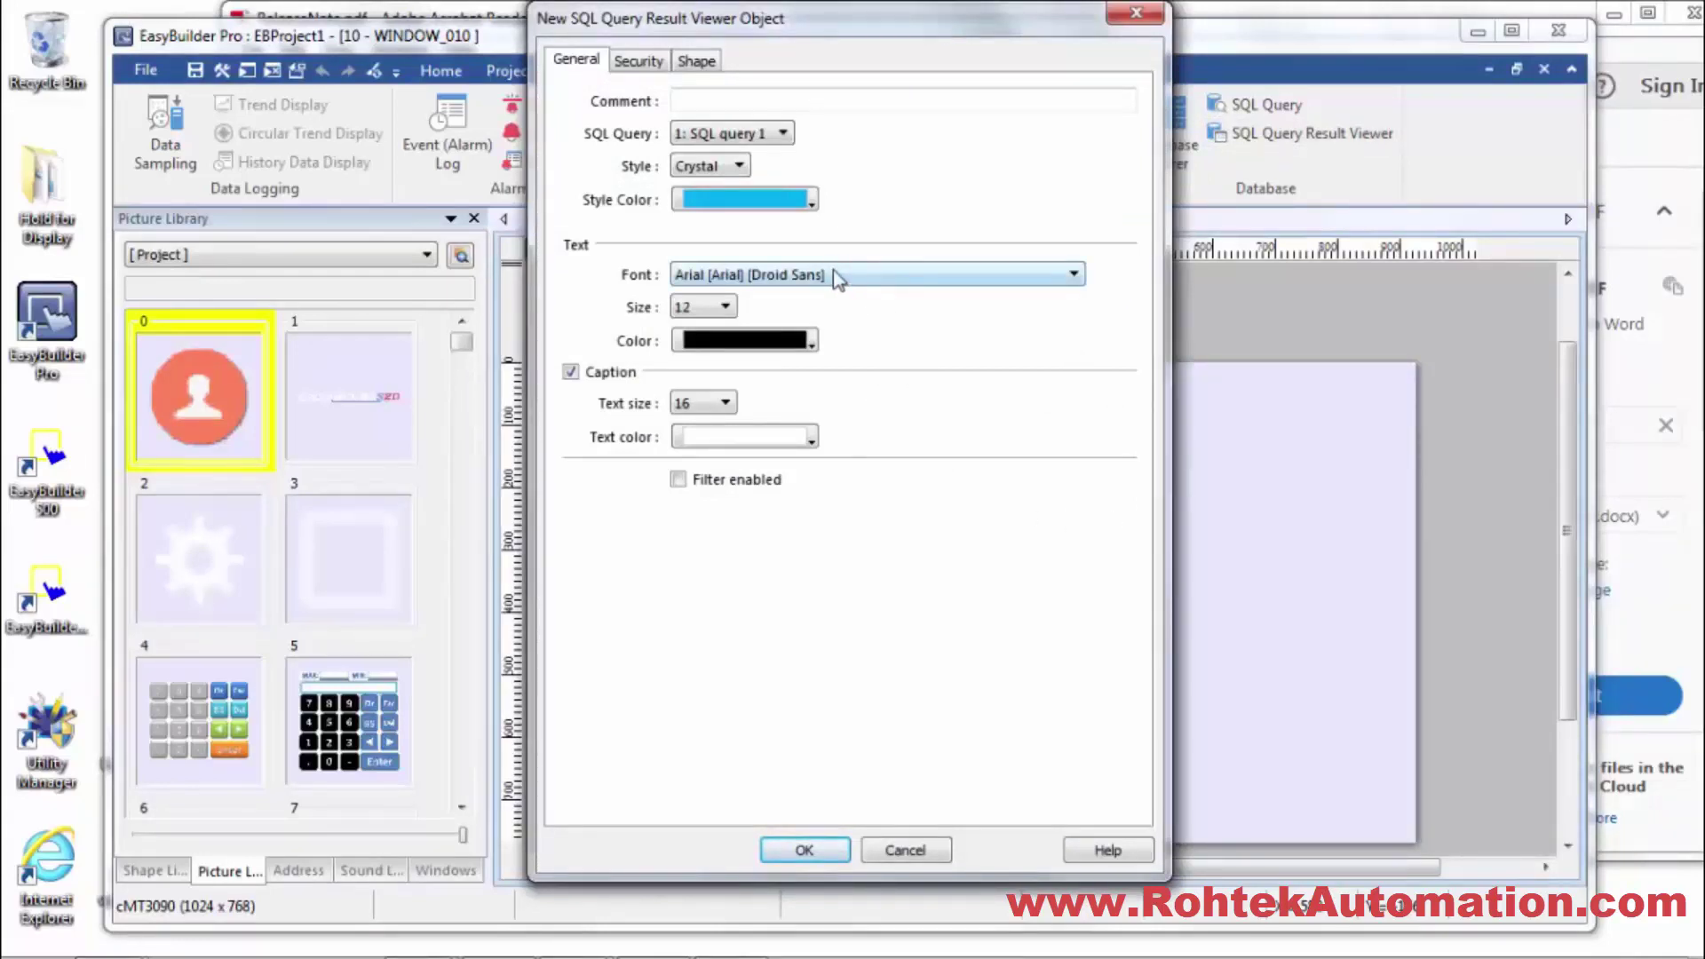
{"action": "left_click", "coordinate": [756, 135]}
{"action": "left_click", "coordinate": [742, 135]}
{"action": "left_click", "coordinate": [743, 169]}
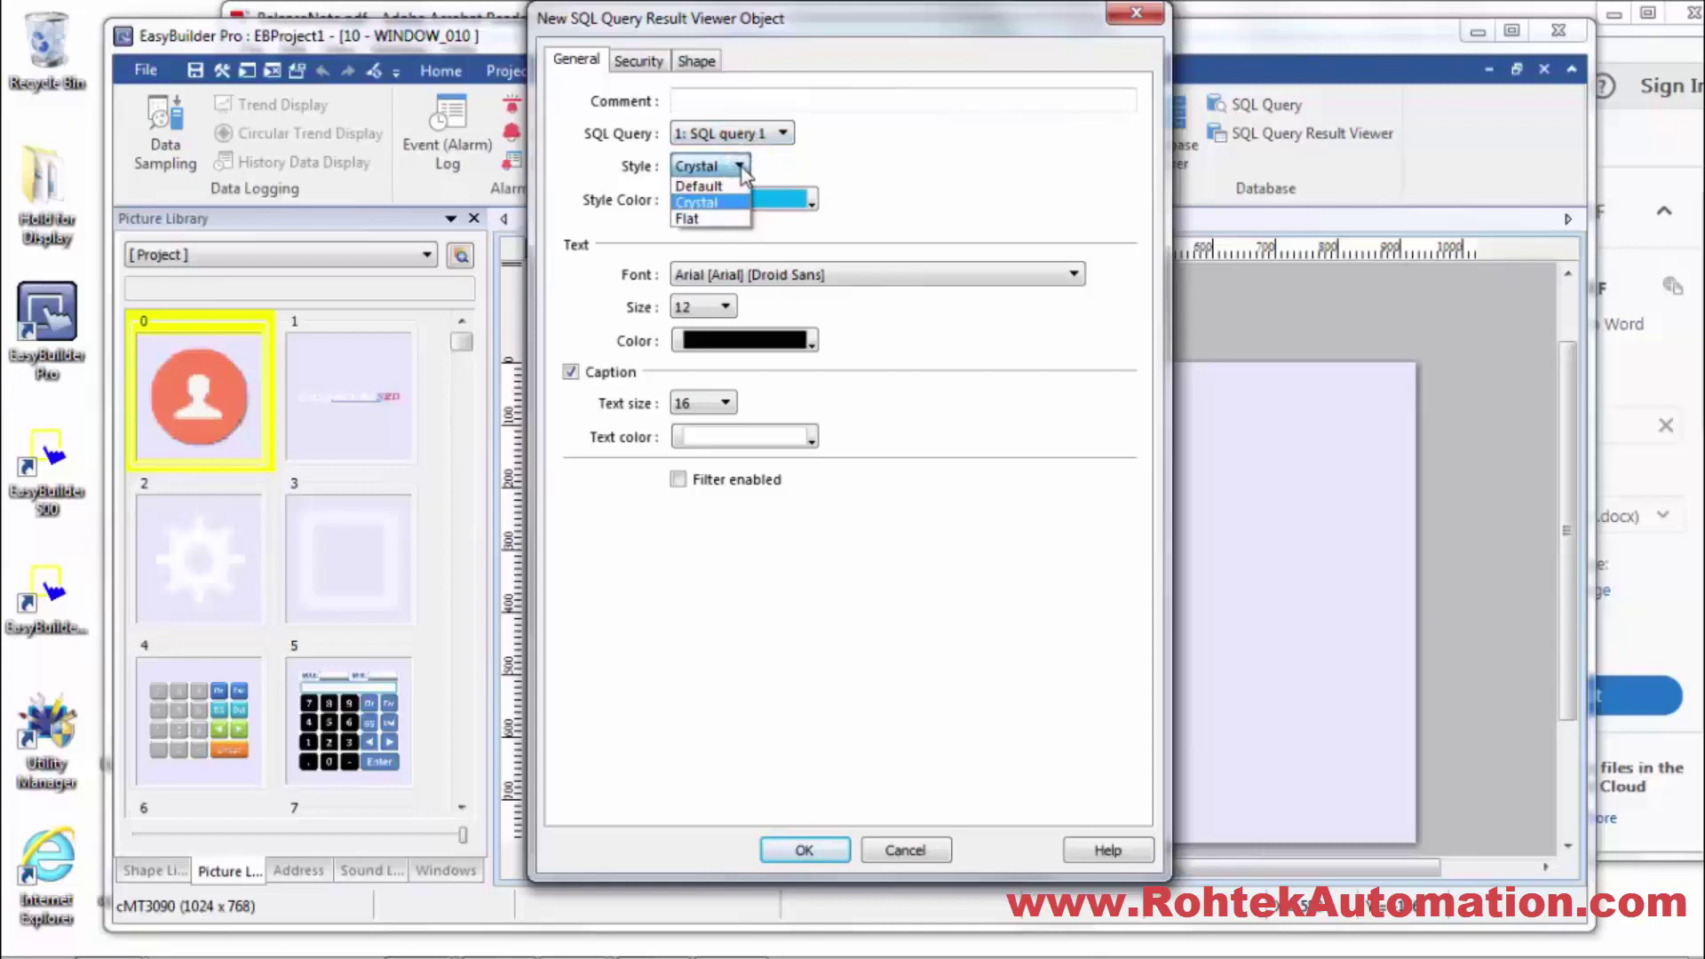
{"action": "left_click", "coordinate": [742, 167]}
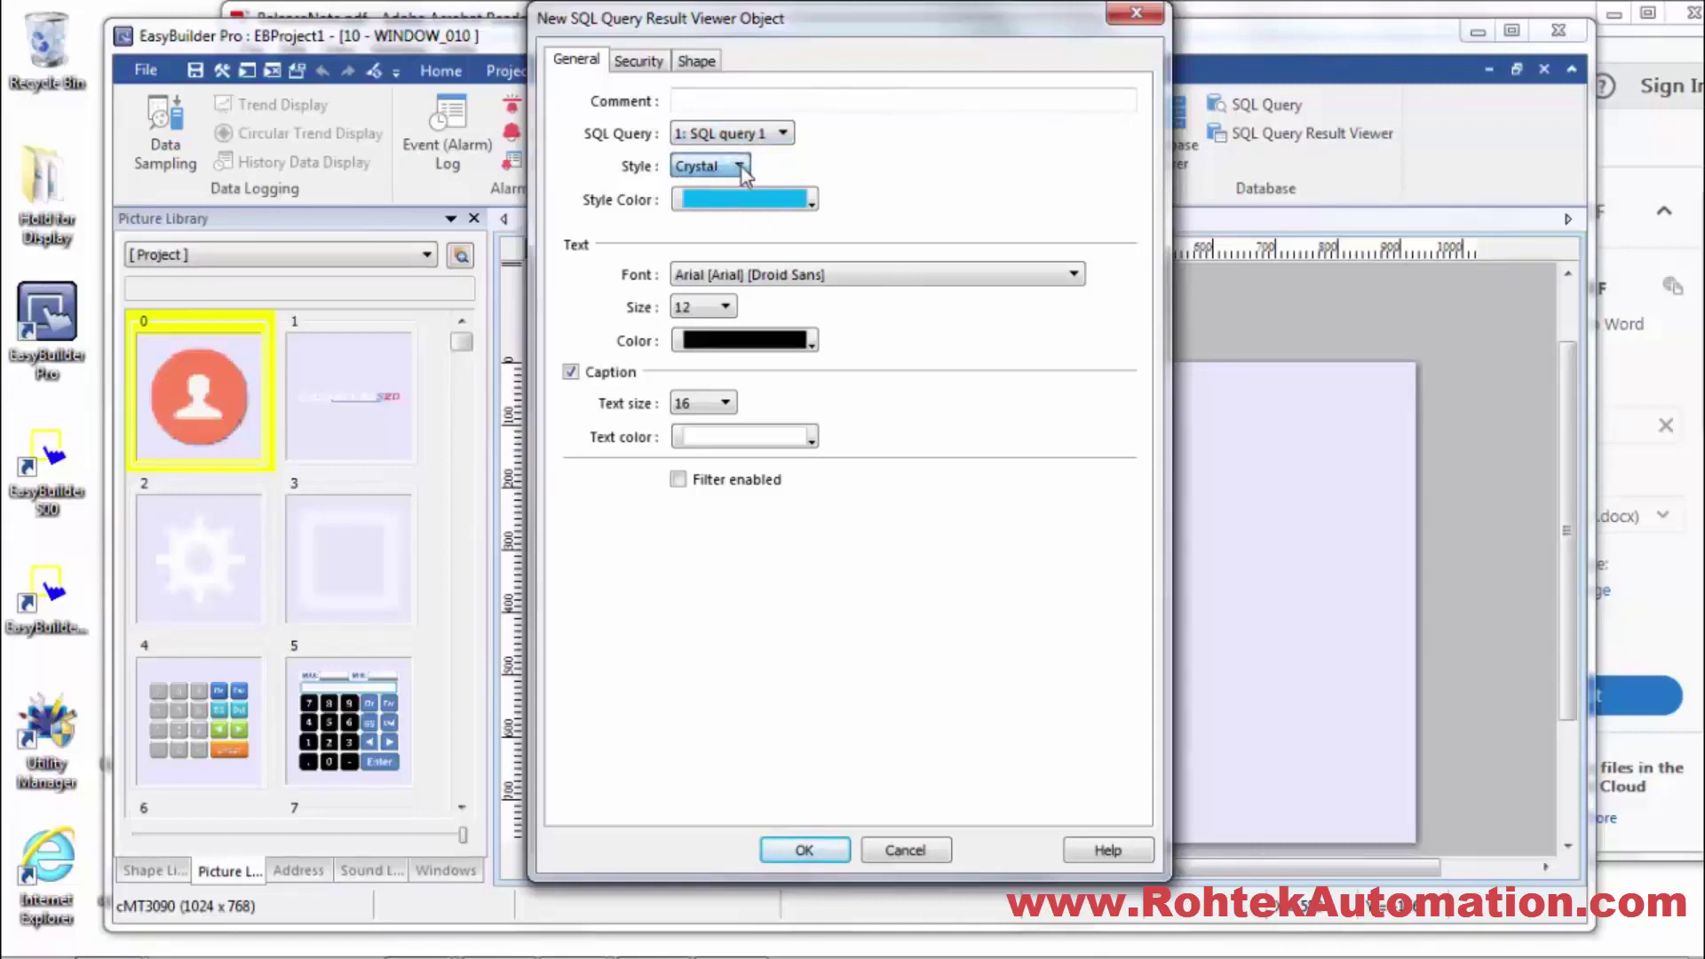
Try the enable/disable security function and the use-shape option on the result viewer, switching each off again
{"action": "left_click", "coordinate": [631, 62]}
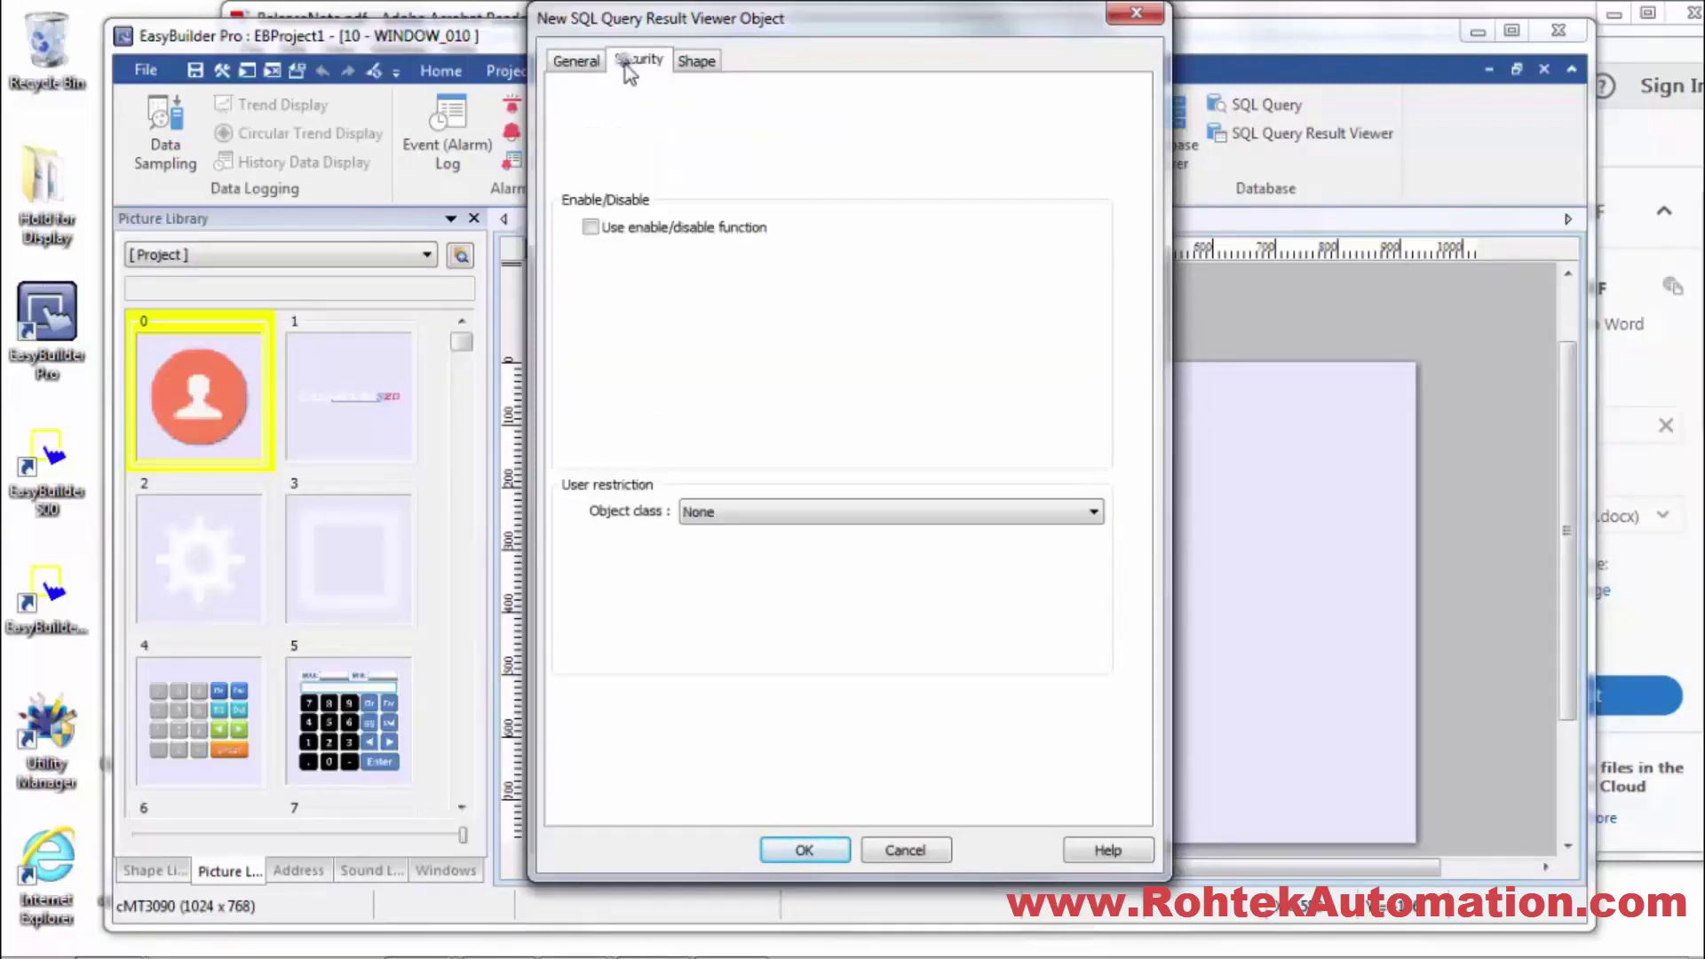
{"action": "left_click", "coordinate": [591, 228]}
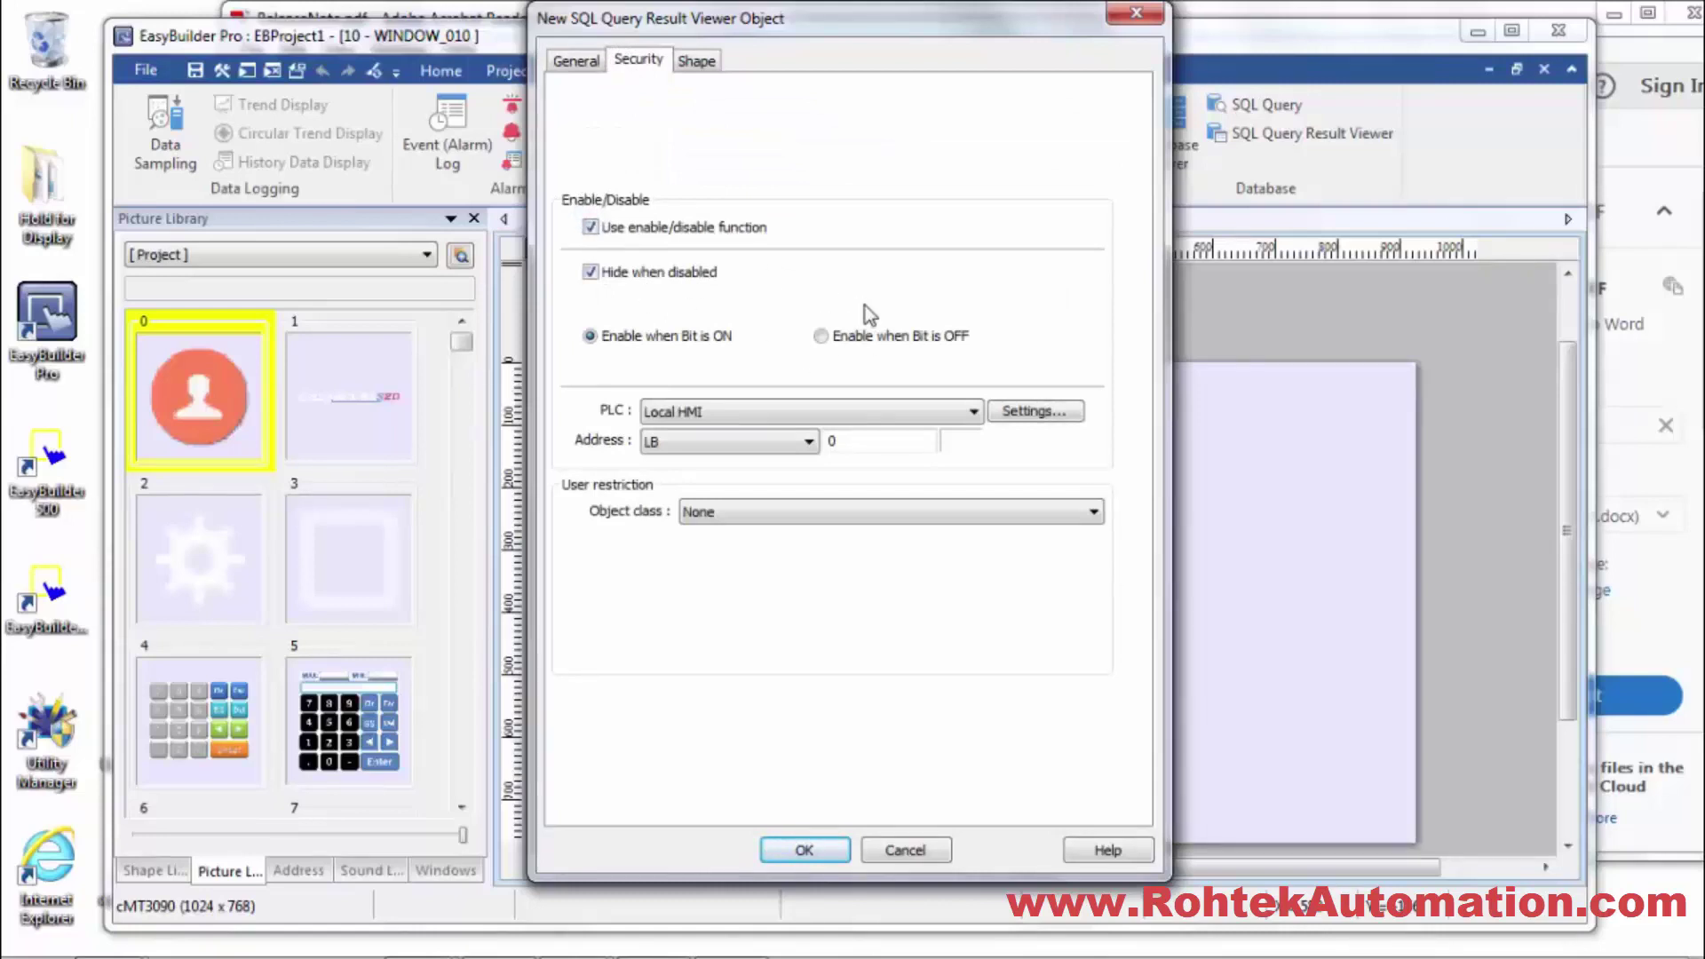
{"action": "left_click", "coordinate": [590, 227]}
{"action": "left_click", "coordinate": [698, 62]}
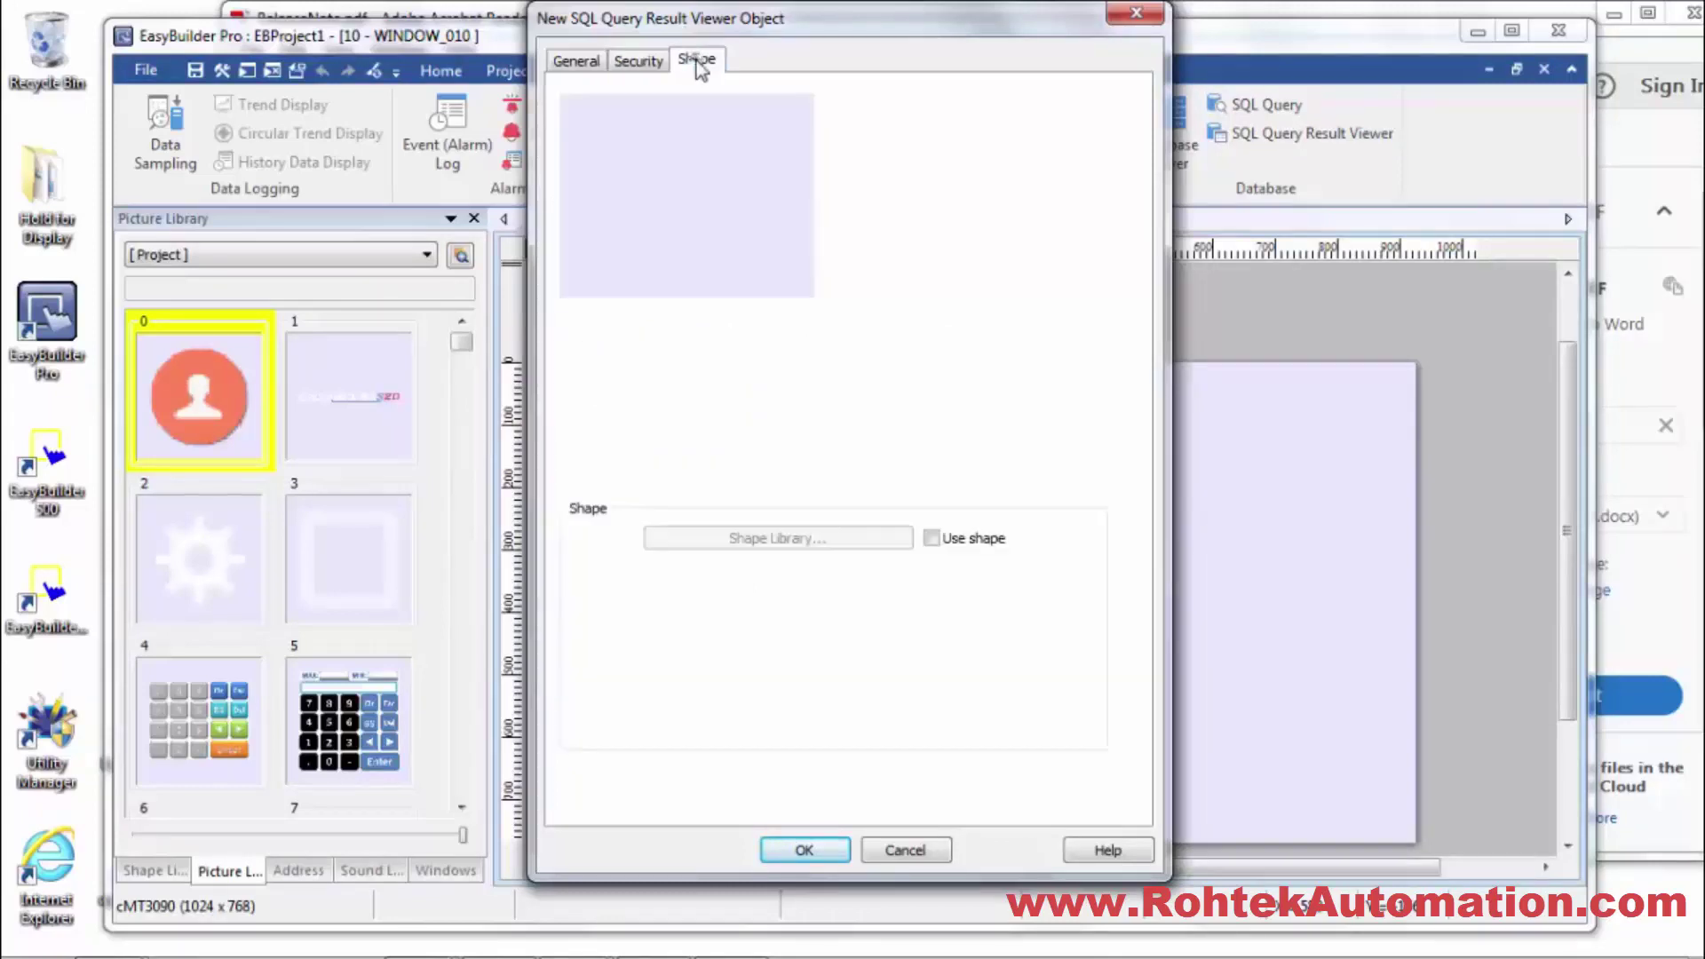
{"action": "left_click", "coordinate": [938, 540]}
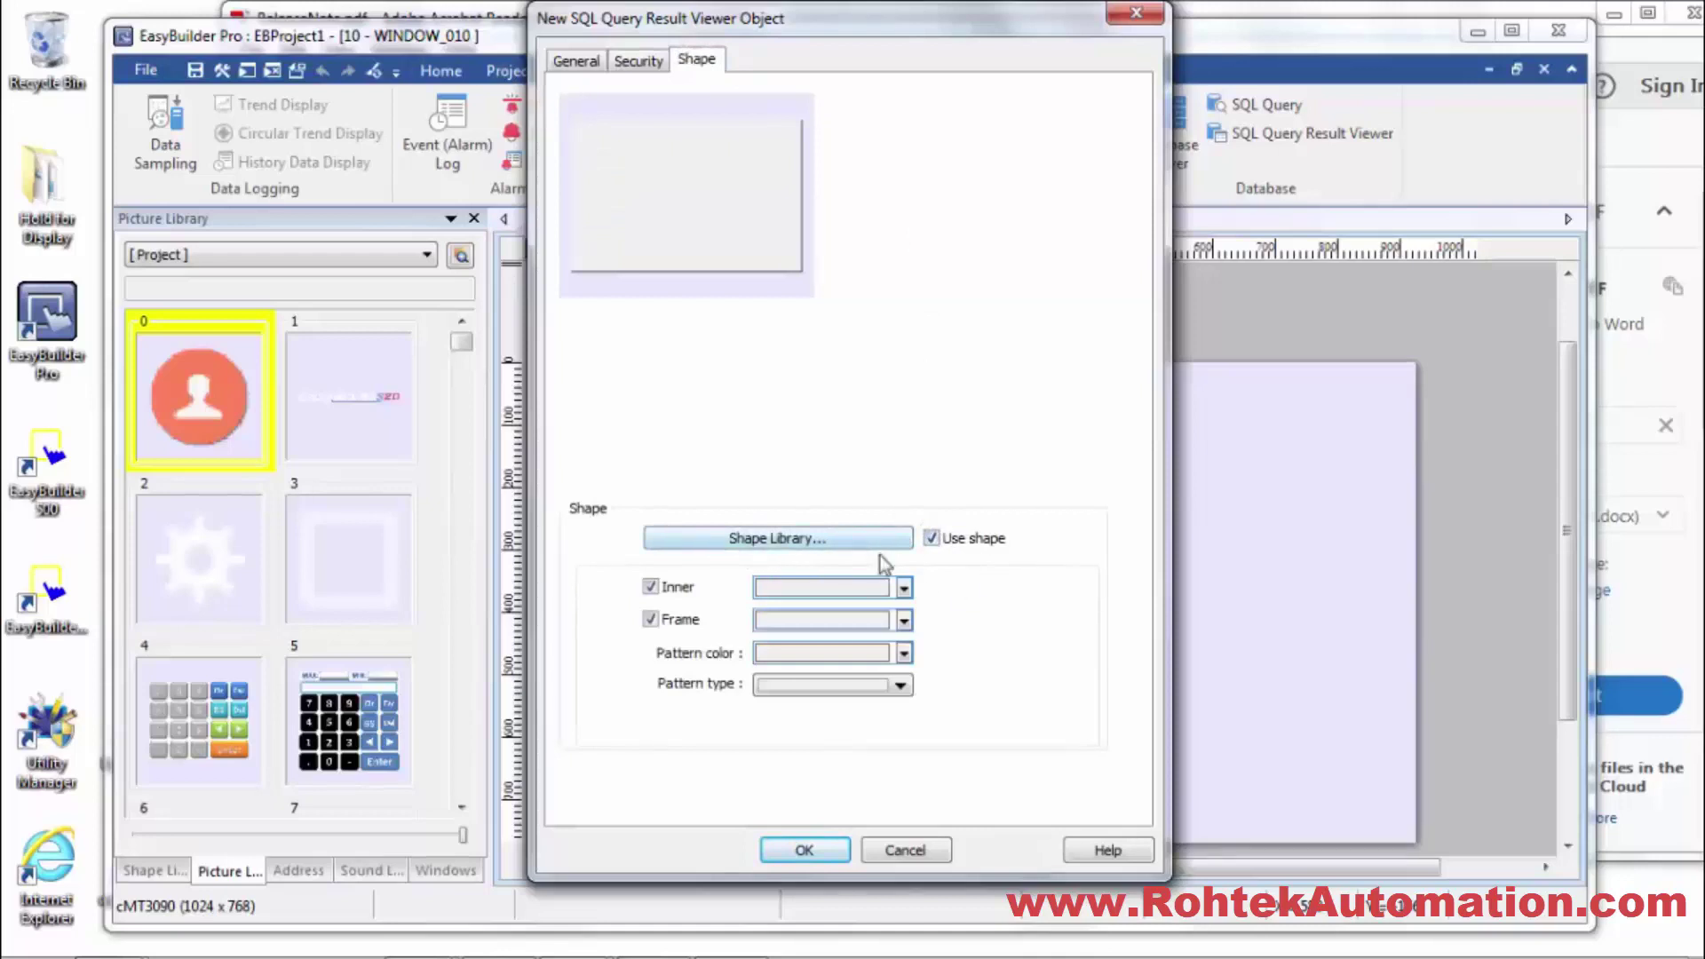
{"action": "left_click", "coordinate": [932, 539]}
Confirm the result viewer settings and place the object in the upper-right area of WINDOW_010 at about (584, 78)
{"action": "left_click", "coordinate": [804, 849]}
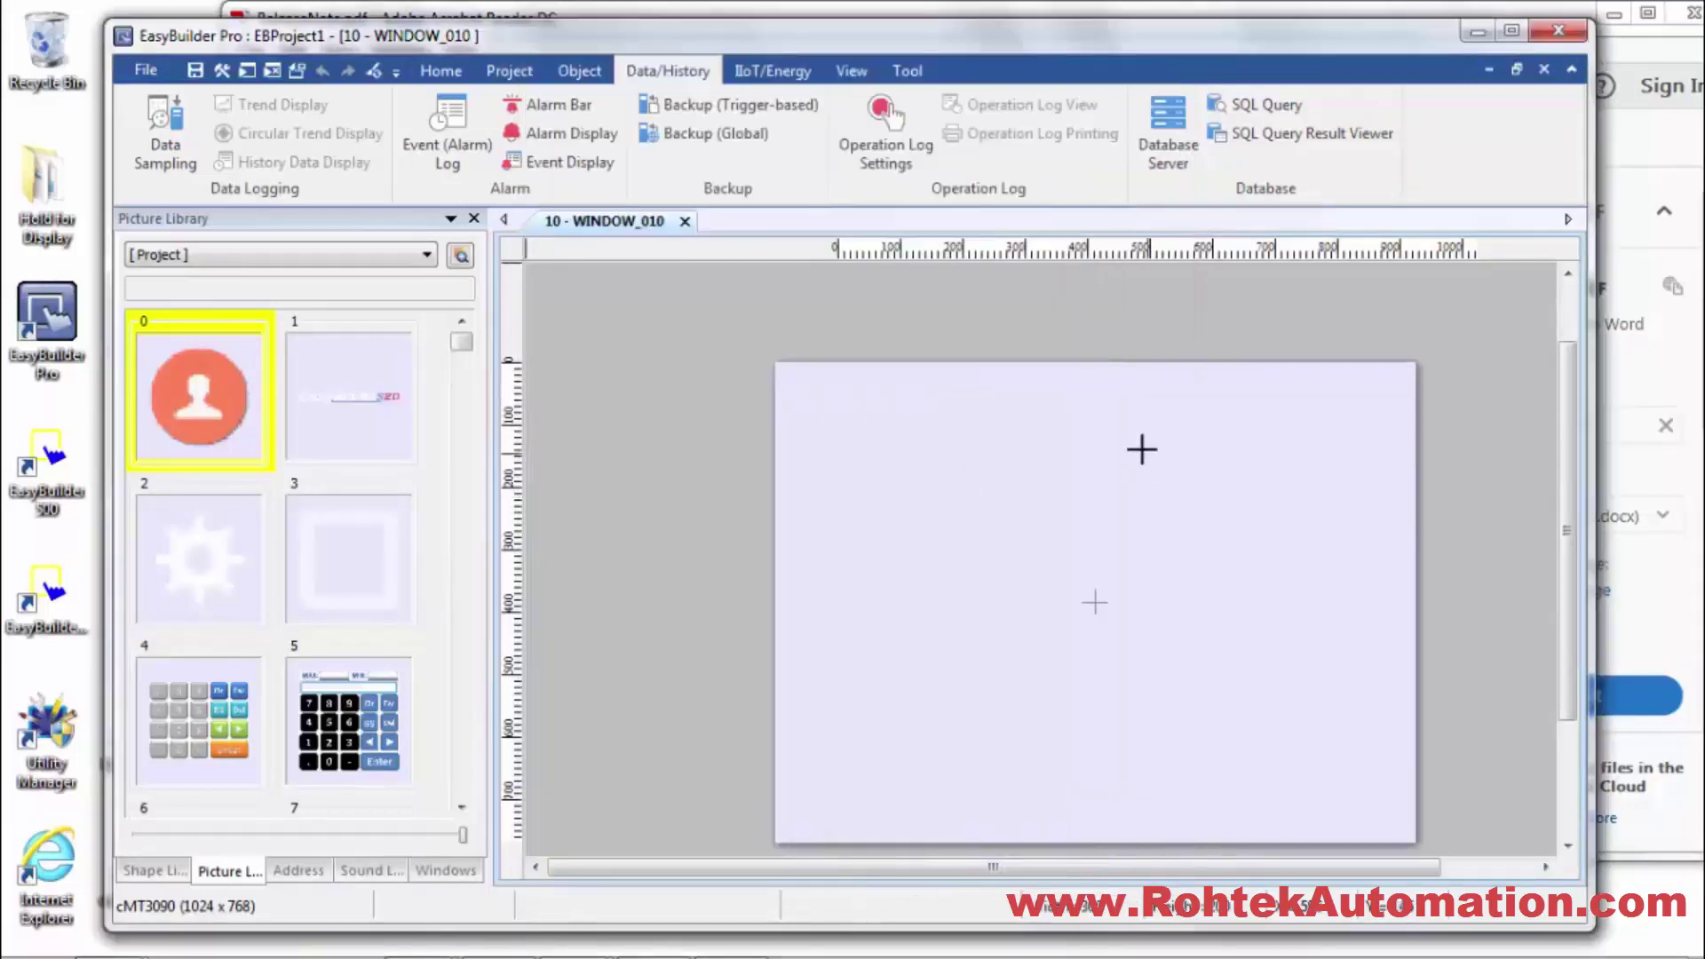
{"action": "left_click", "coordinate": [1138, 410]}
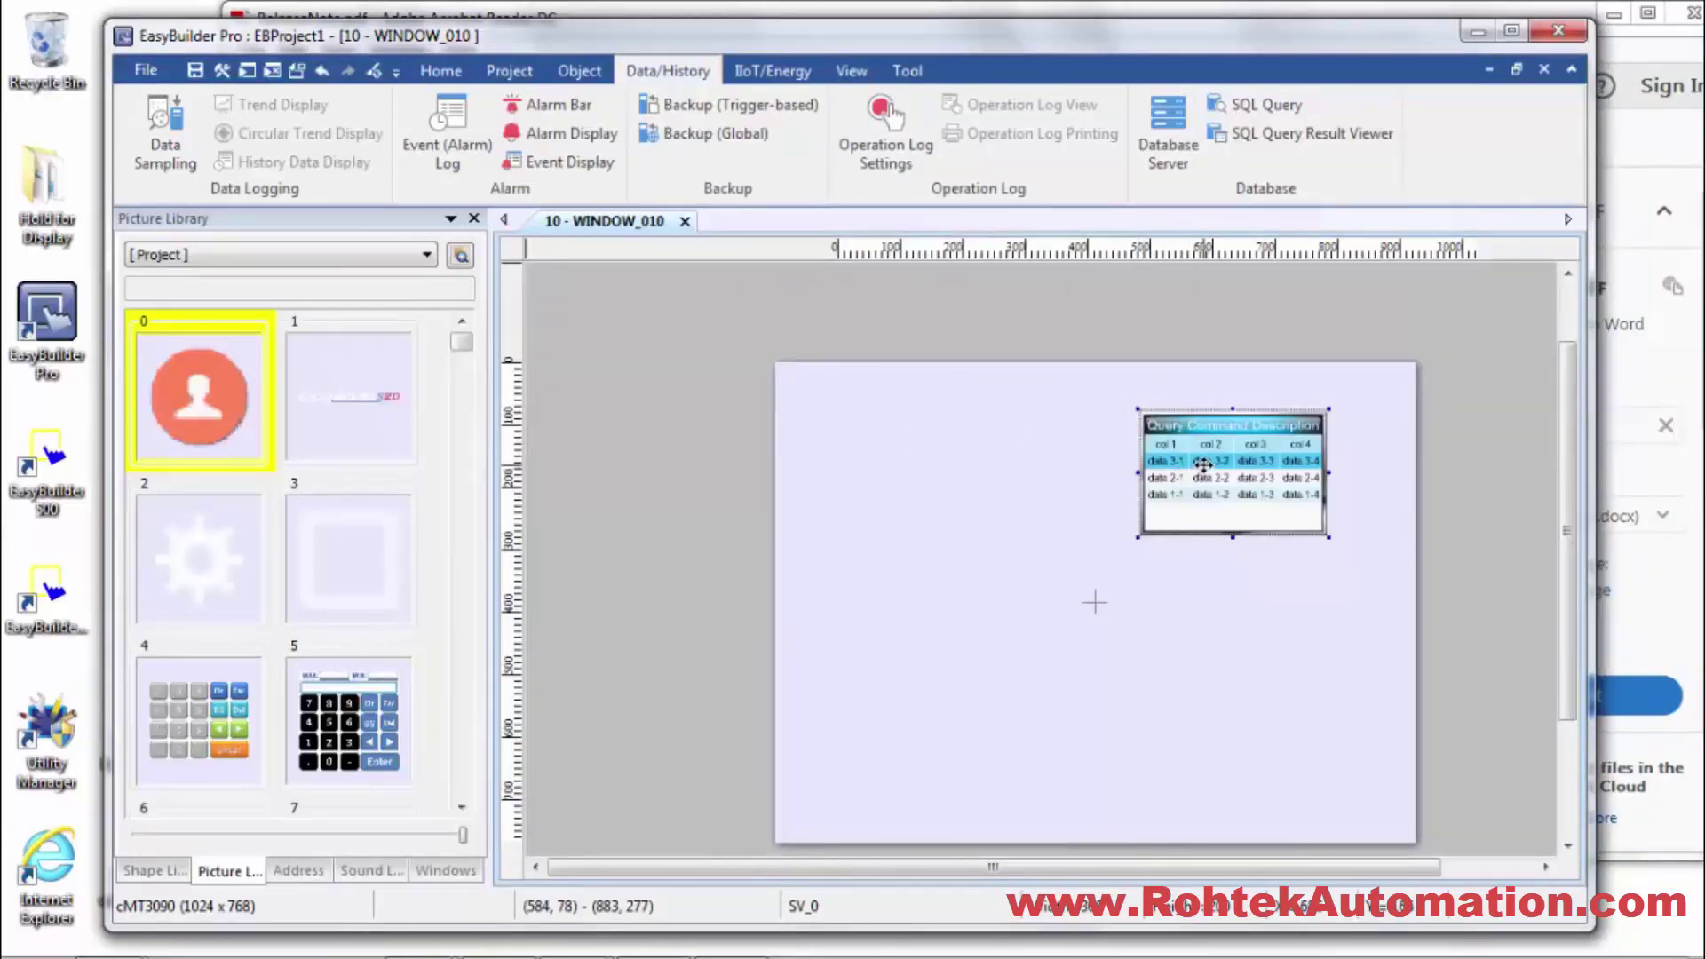
Move the query result viewer to the lower-left area of WINDOW_010 at about (46, 524) and start a new Combo Button object
{"action": "left_click_drag", "start_coordinate": [1203, 464], "coordinate": [868, 745]}
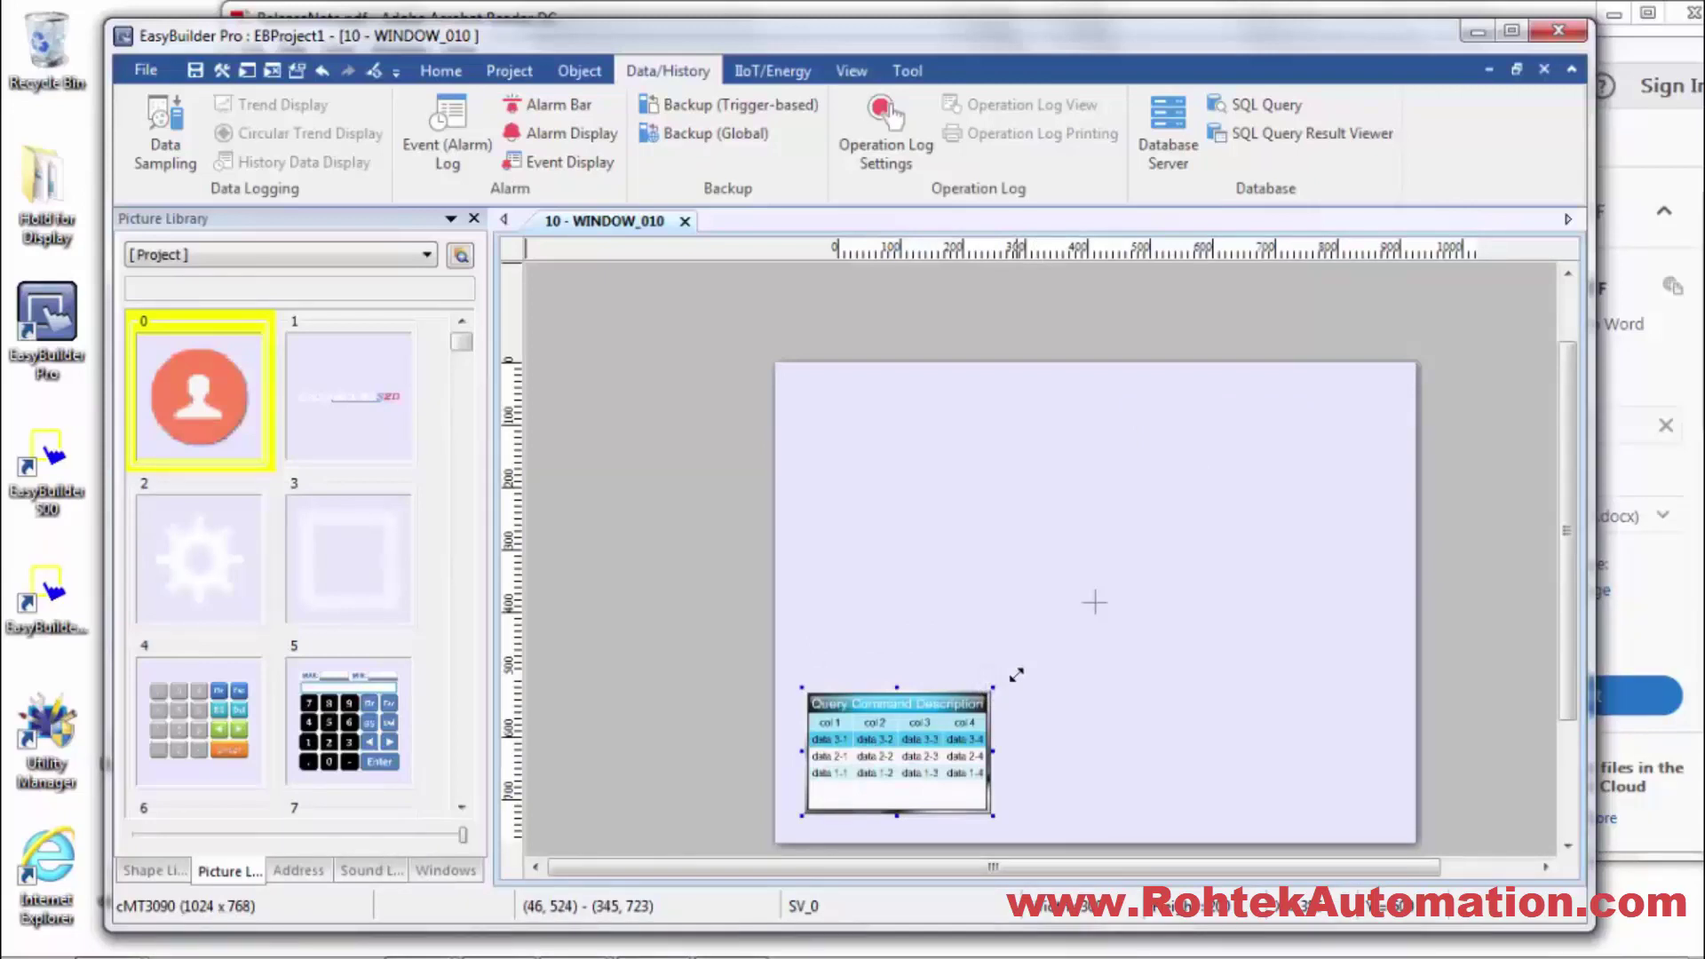
{"action": "left_click", "coordinate": [505, 74]}
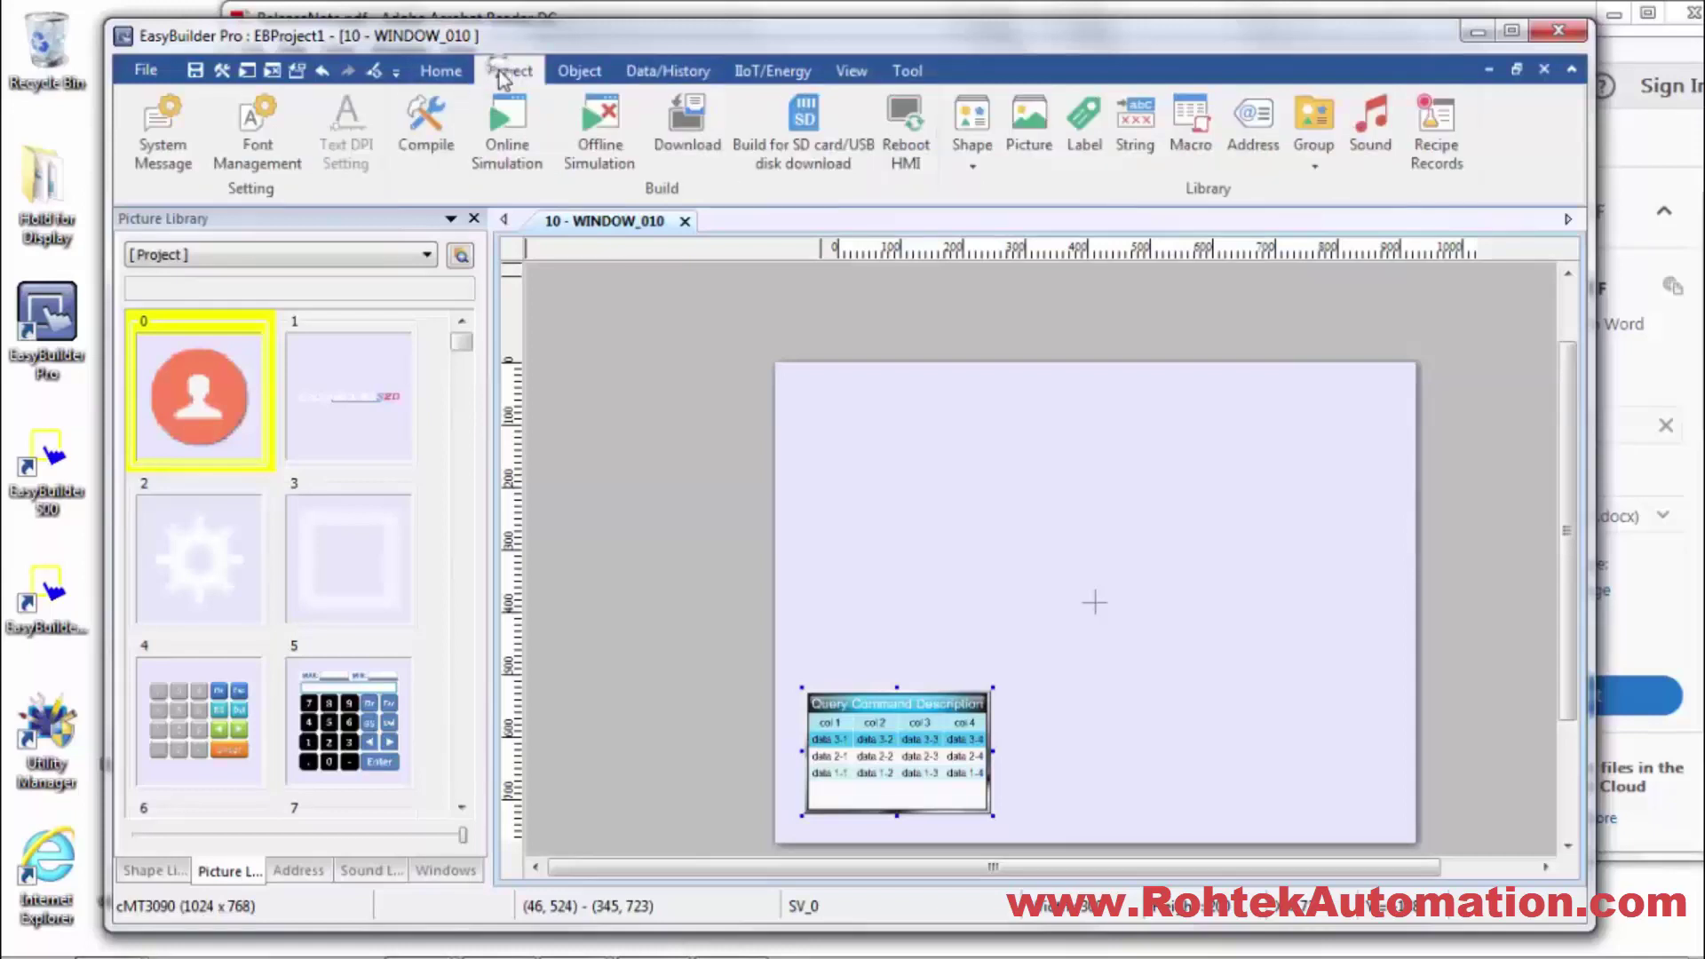
{"action": "left_click", "coordinate": [577, 73]}
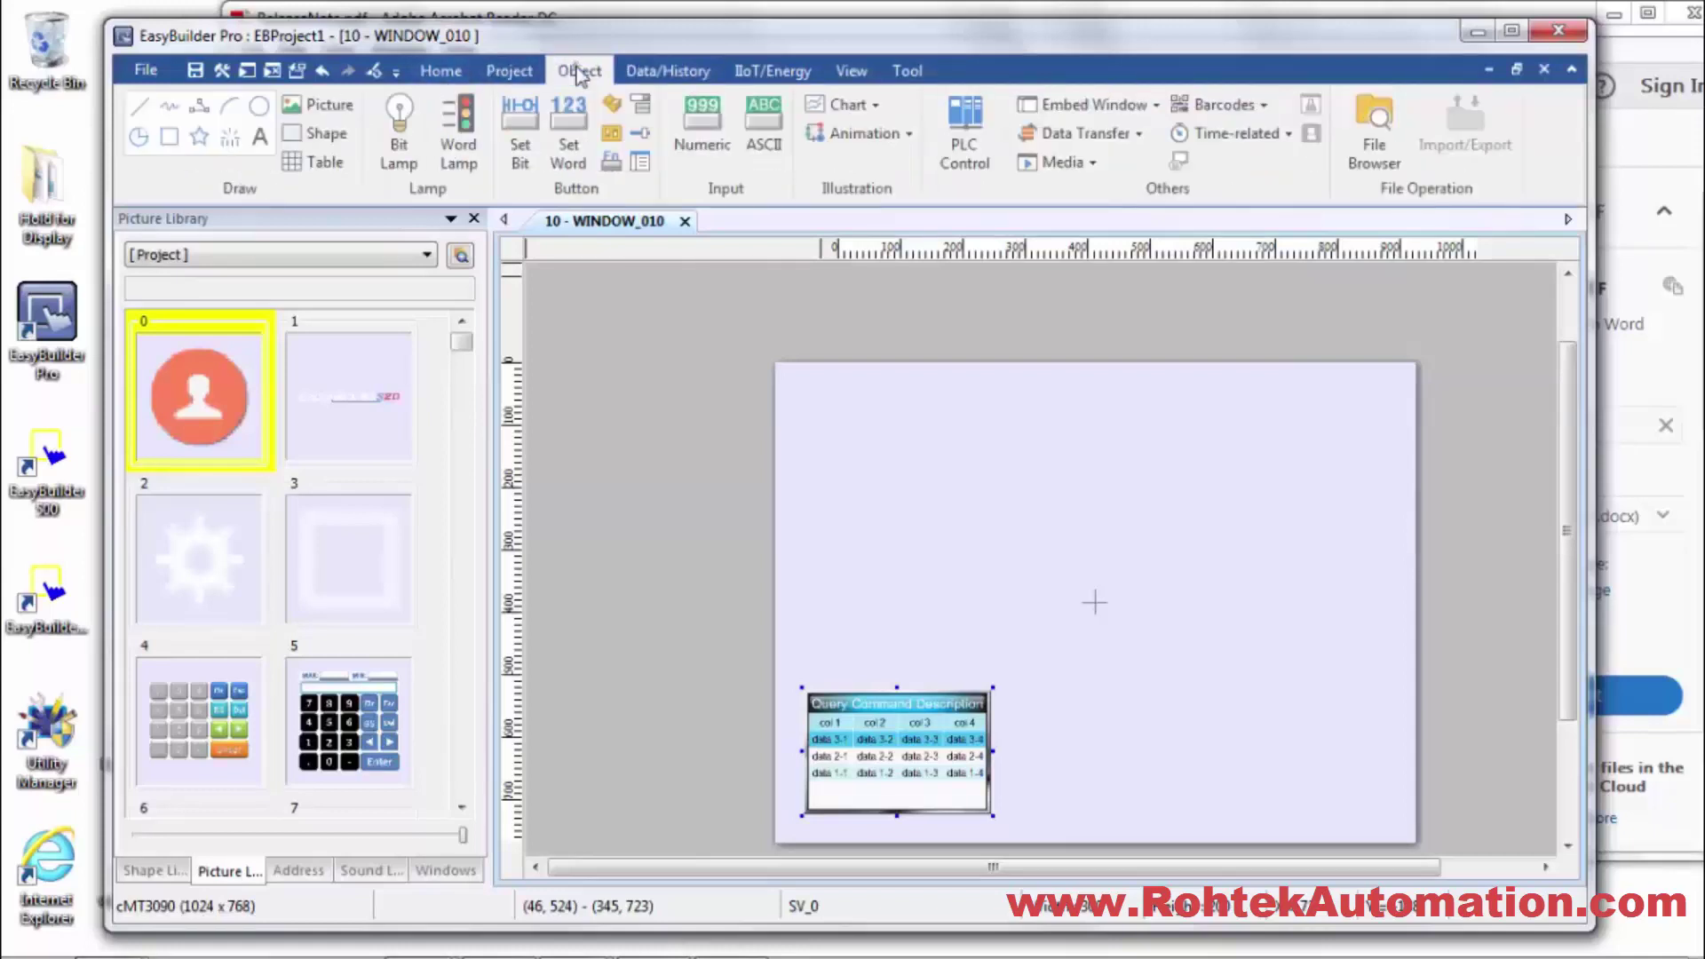
{"action": "left_click", "coordinate": [645, 108]}
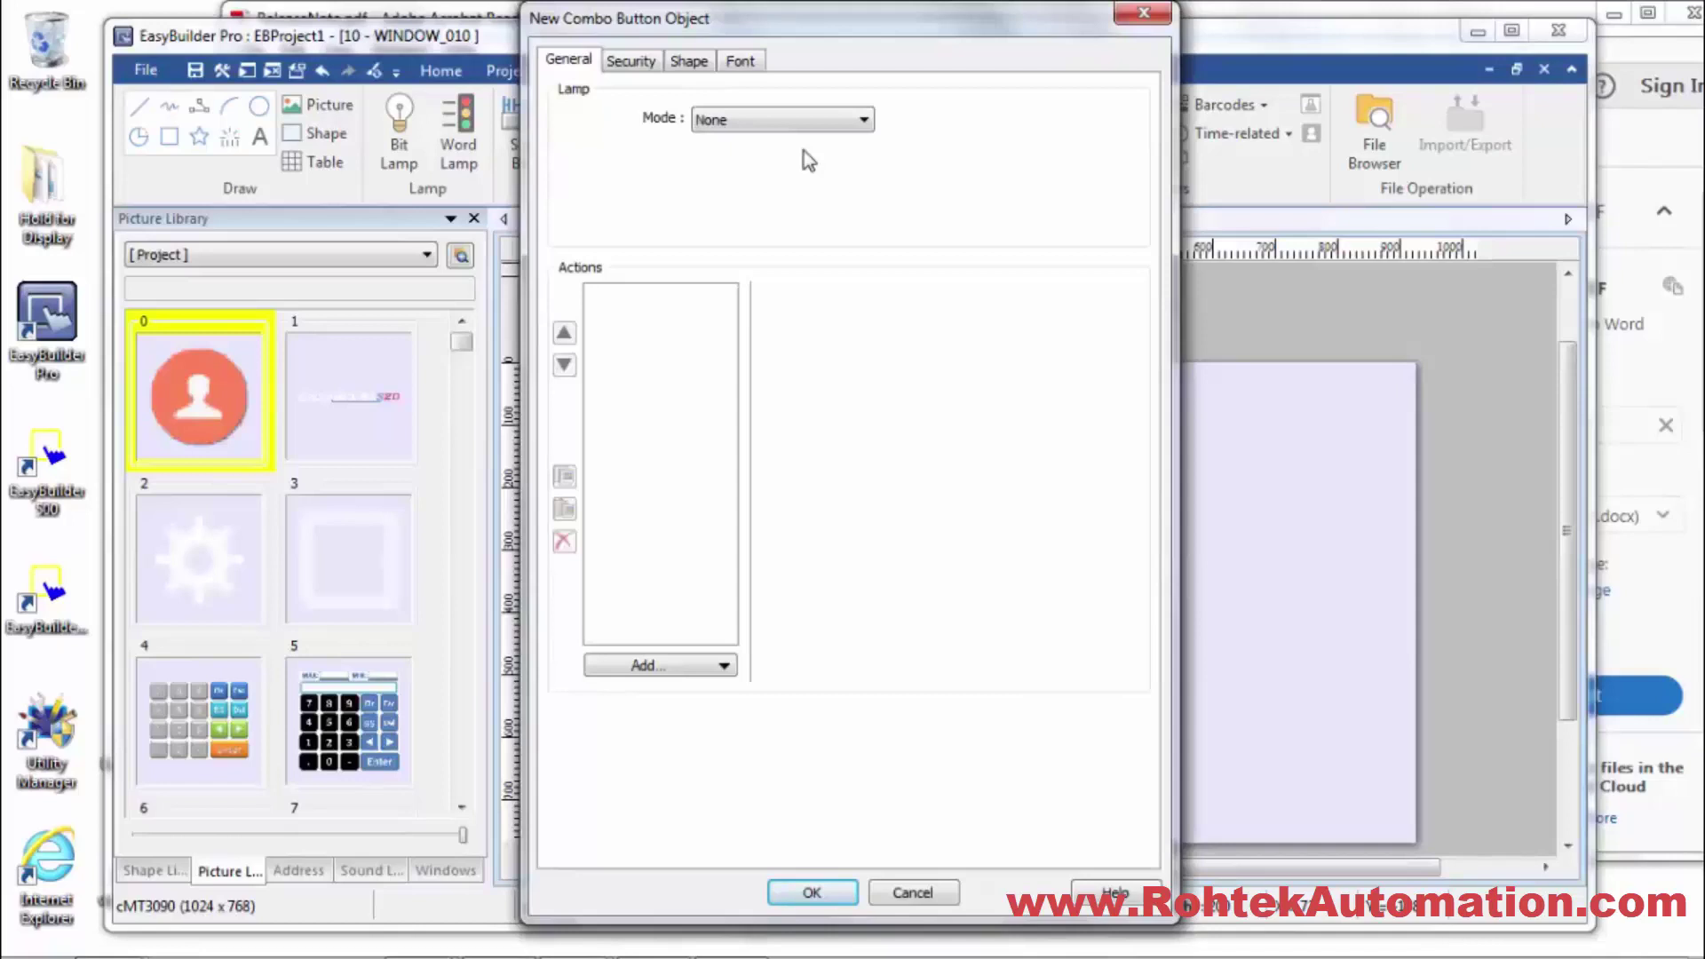
Add a Wait Until action to the combo button and delete the duplicate Wait Until entry
{"action": "left_click", "coordinate": [691, 662]}
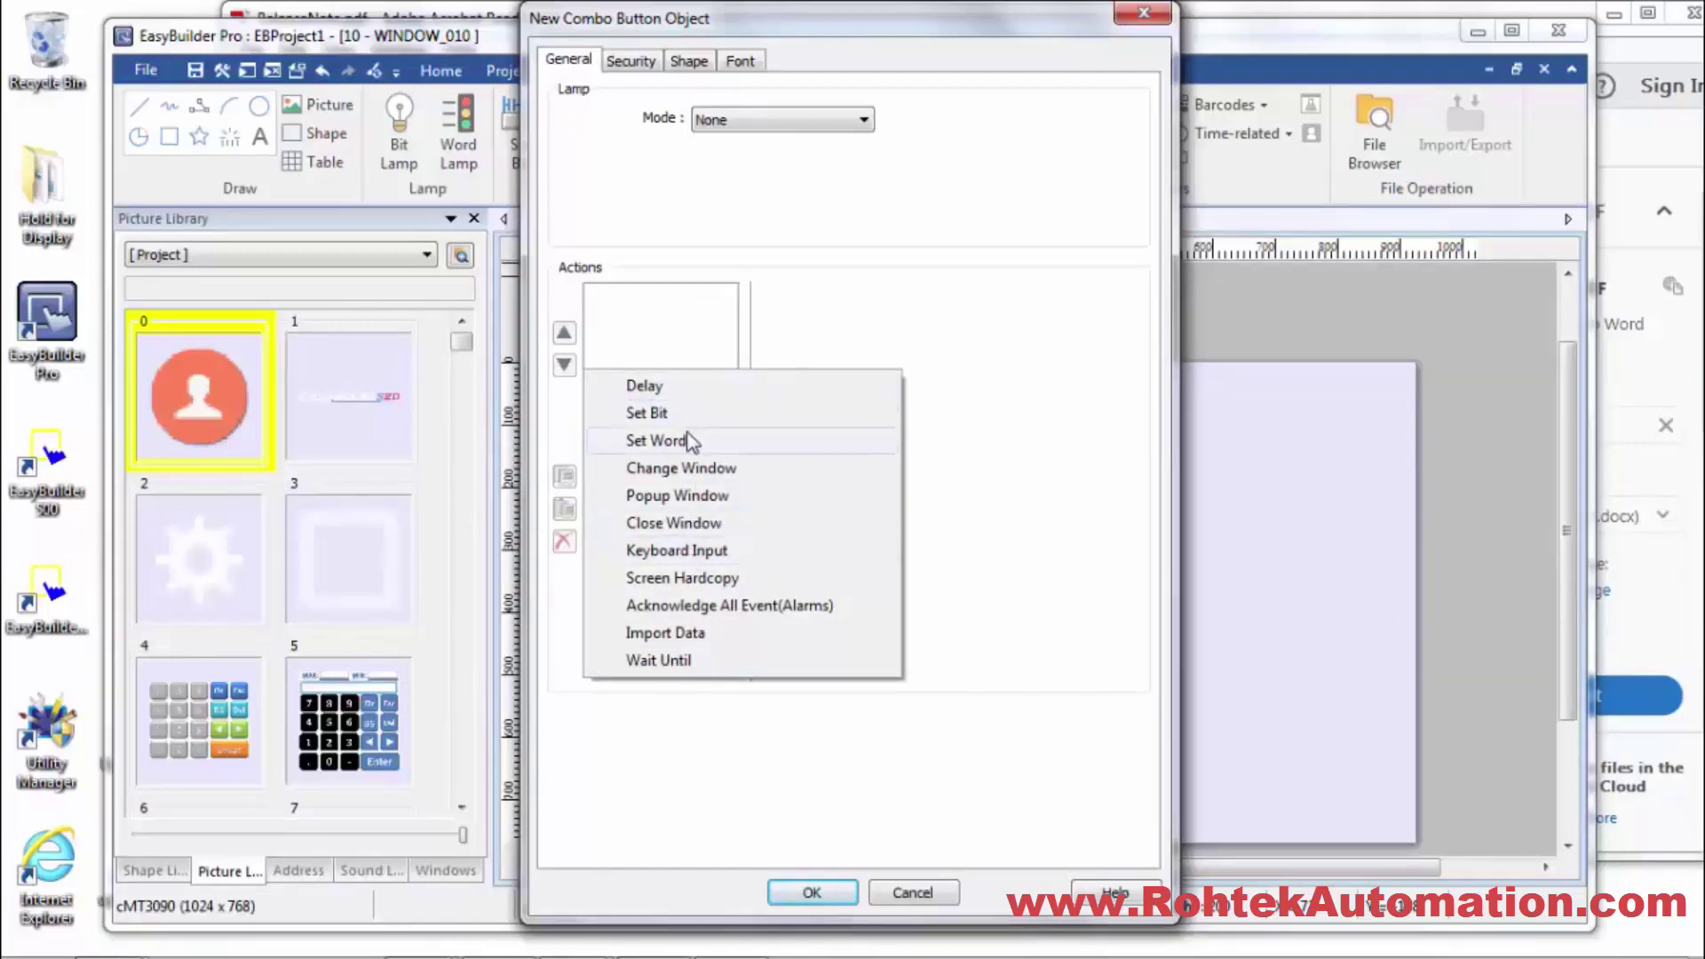
{"action": "left_click", "coordinate": [641, 660]}
{"action": "left_click", "coordinate": [645, 665]}
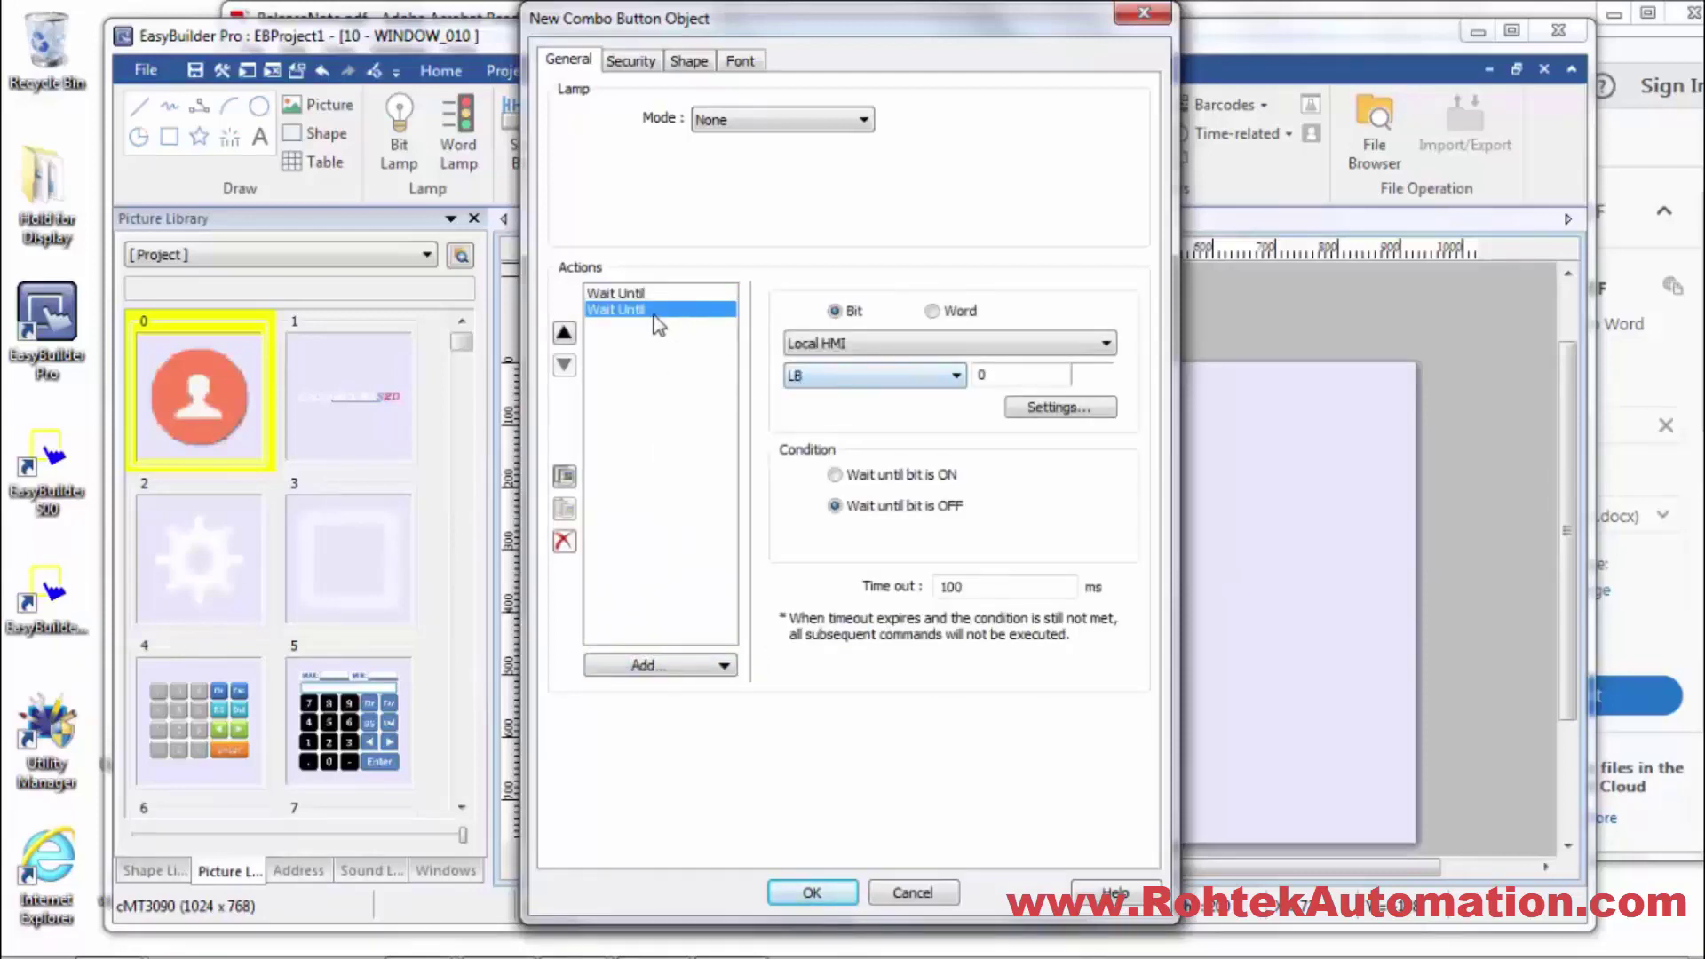
{"action": "left_click", "coordinate": [564, 541]}
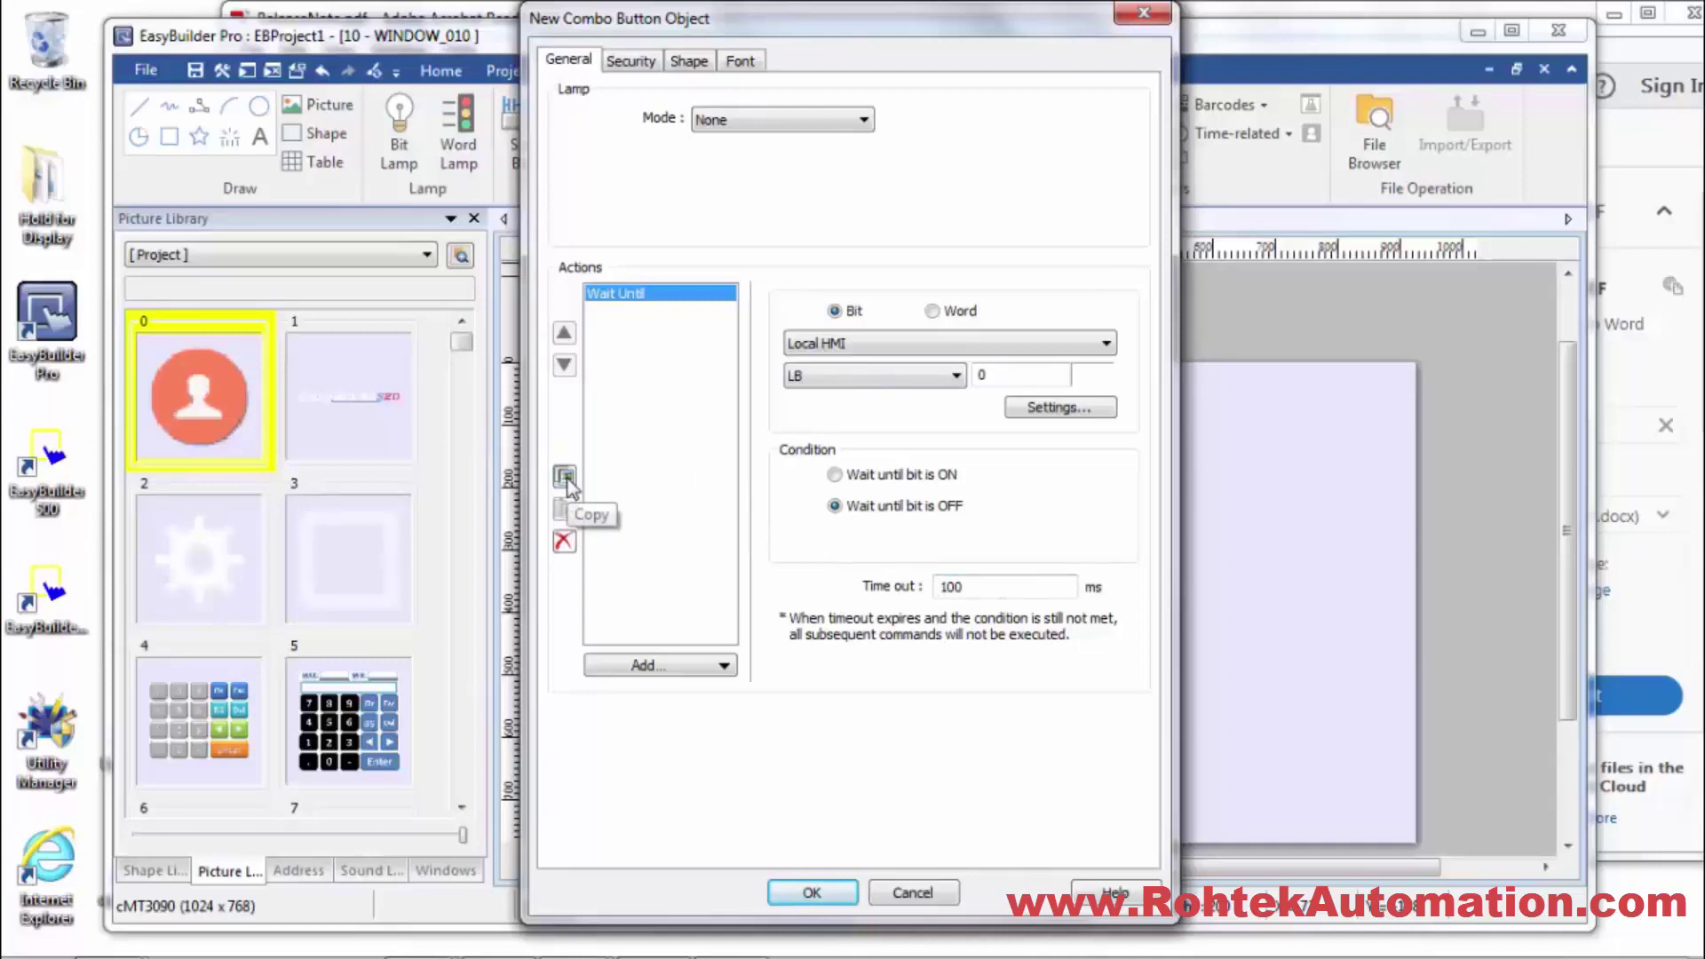
Add a Set Bit (Set ON) action above Wait Until with write address LB 100, and select the Wait Until action
{"action": "left_click", "coordinate": [649, 668]}
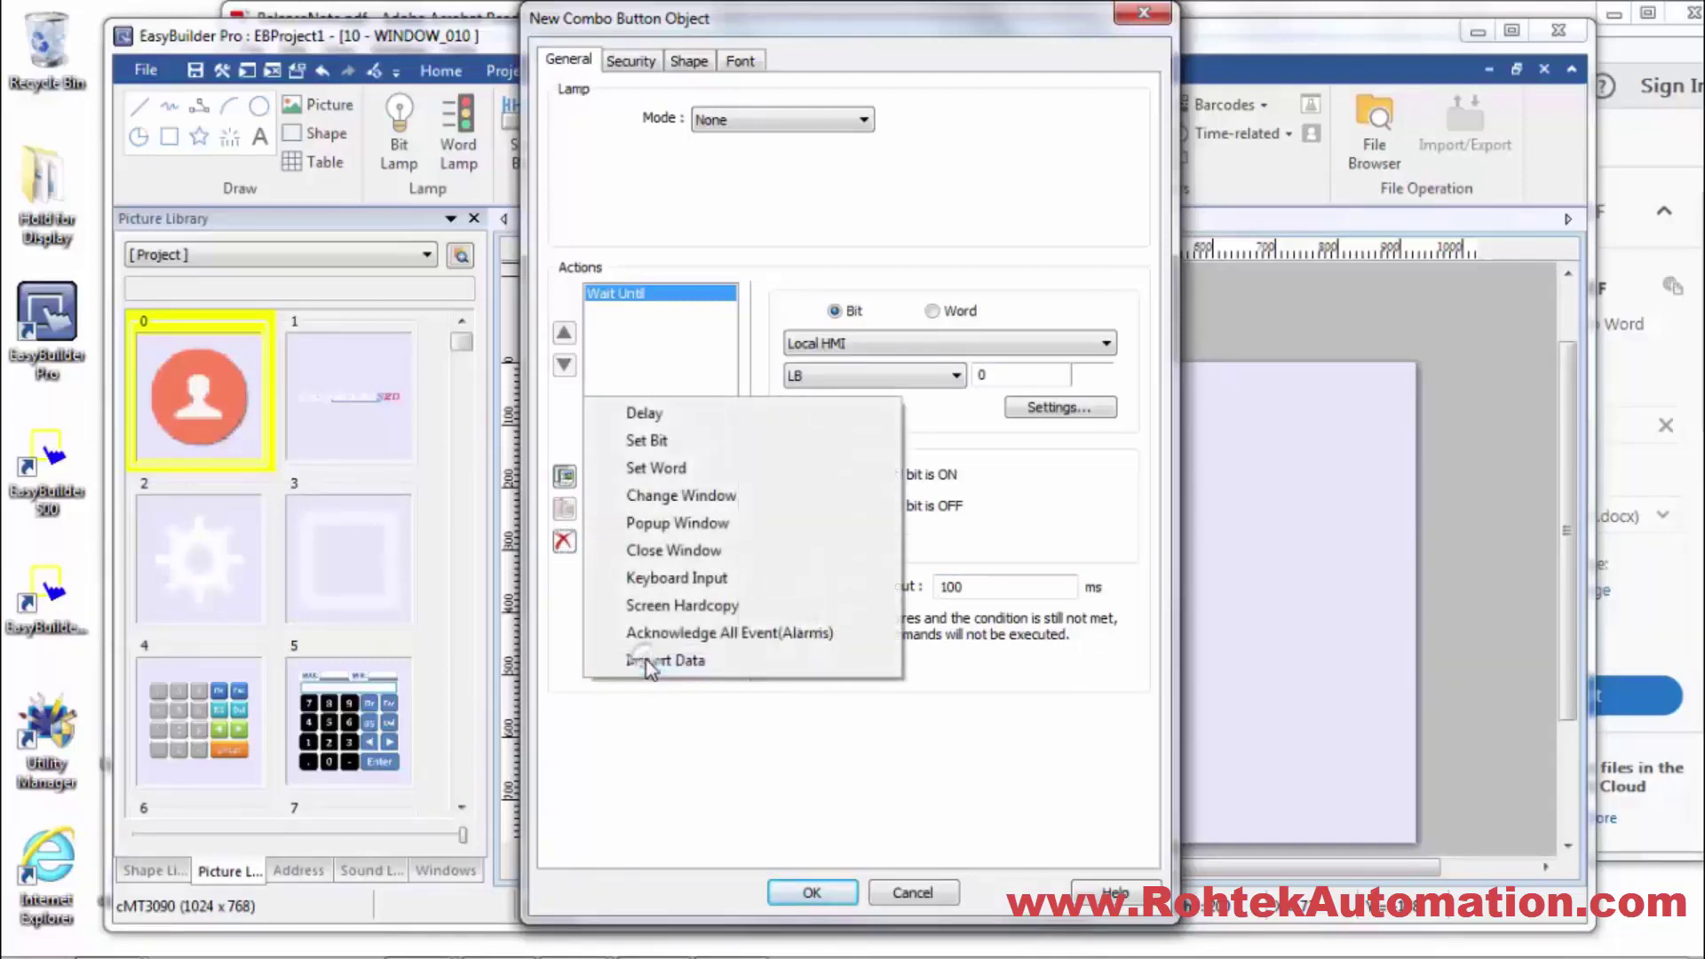
{"action": "left_click", "coordinate": [672, 453]}
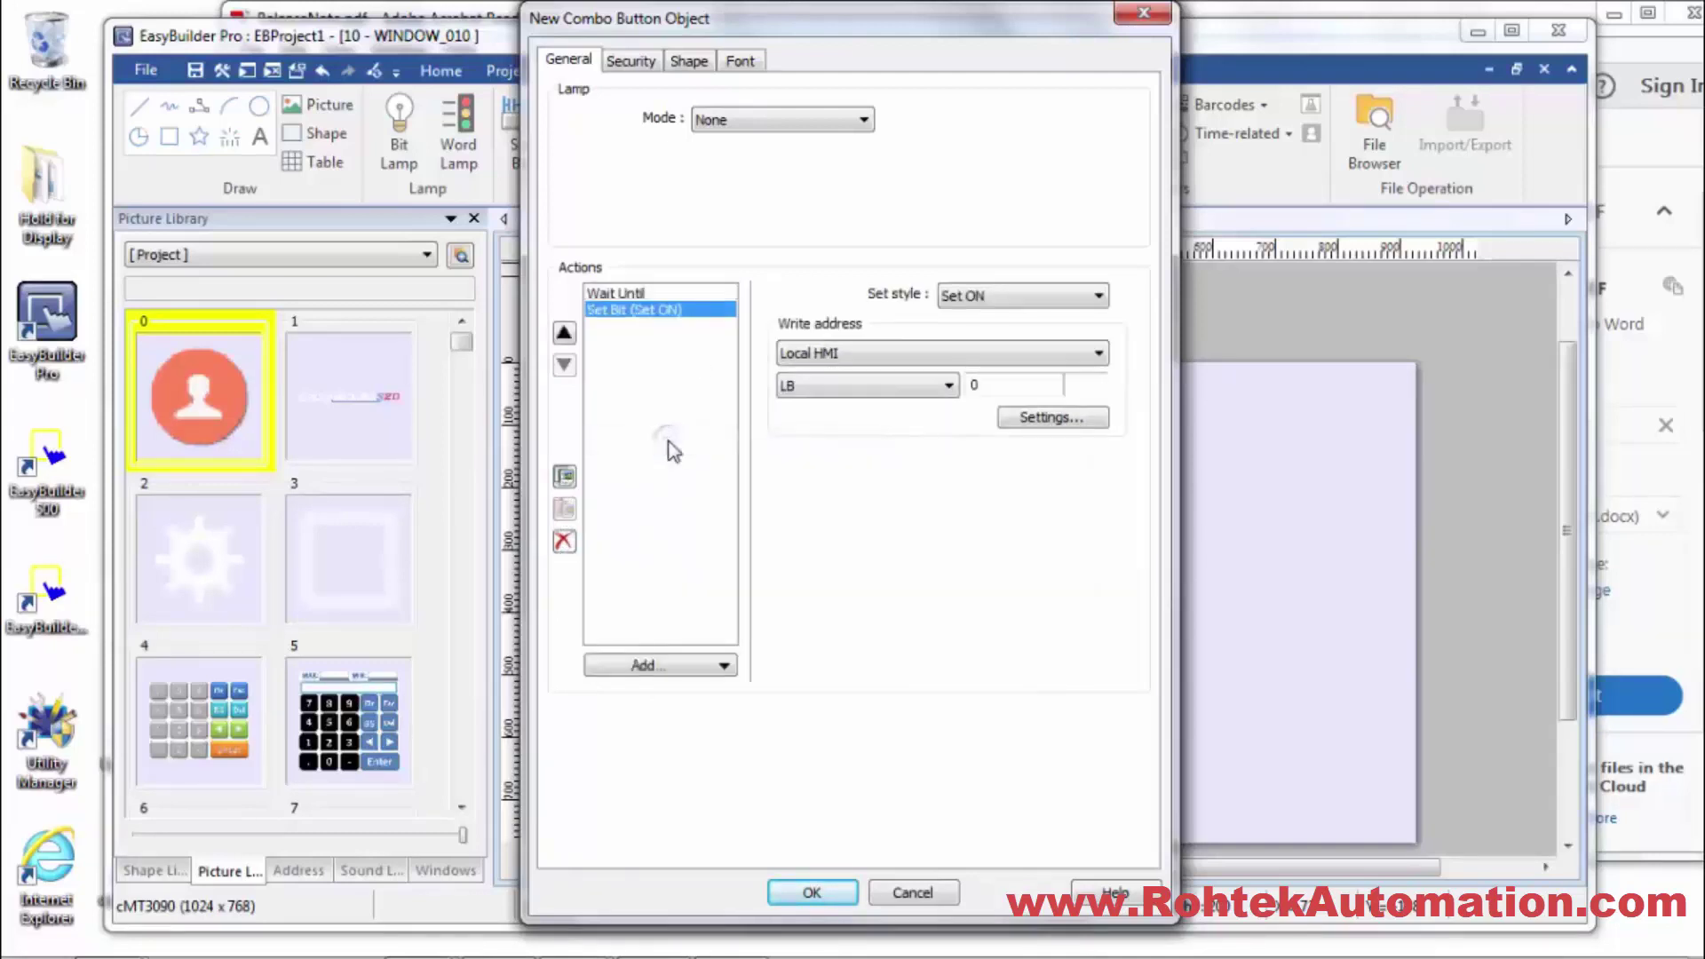
{"action": "left_click", "coordinate": [564, 334]}
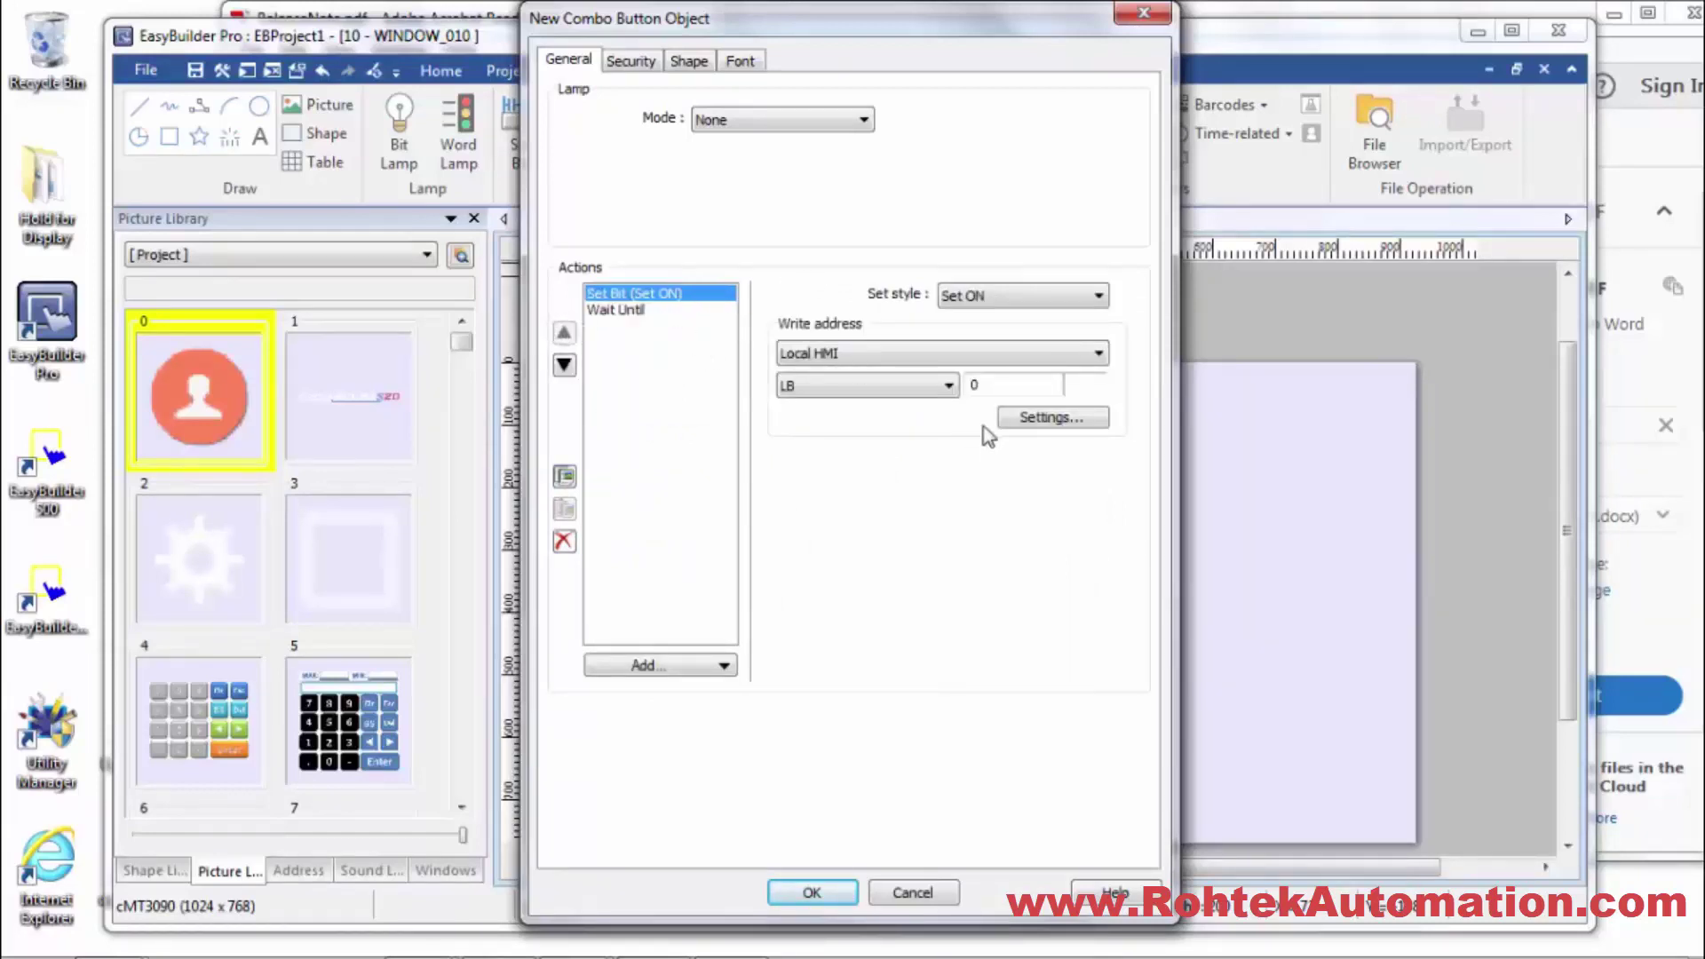
{"action": "double_click", "coordinate": [973, 385]}
{"action": "type", "text": "100"}
{"action": "left_click", "coordinate": [619, 313]}
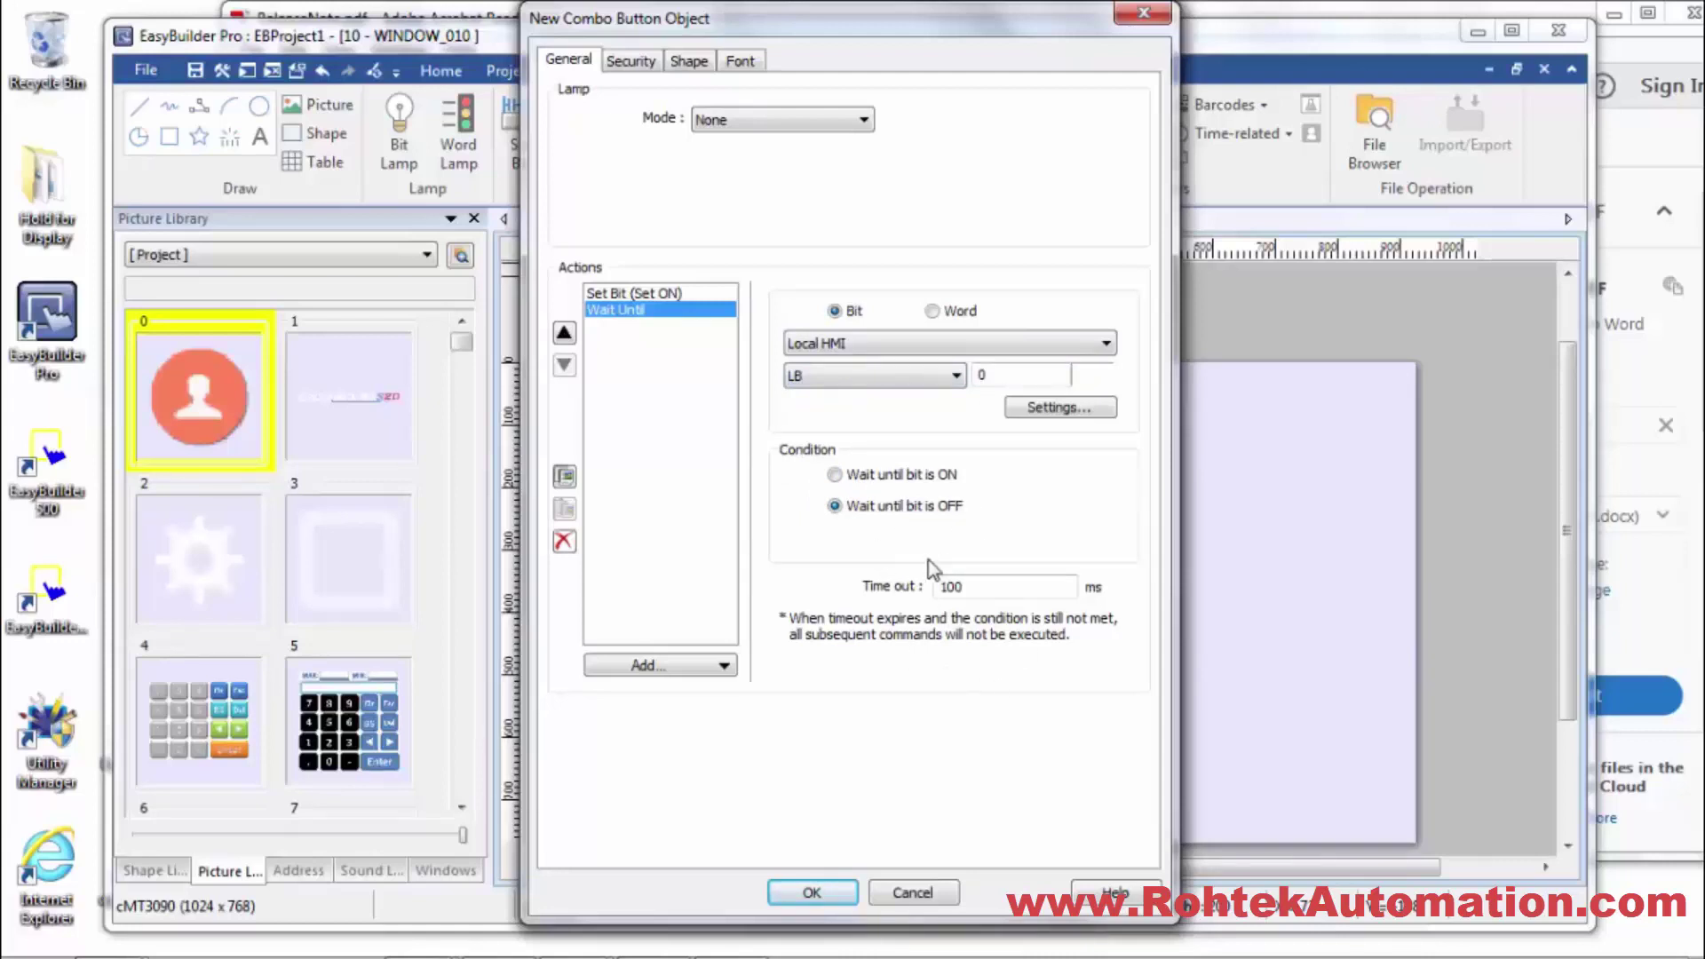
Add a Set Word action that writes a constant value and a Close Window action to the combo button
{"action": "left_click", "coordinate": [648, 665]}
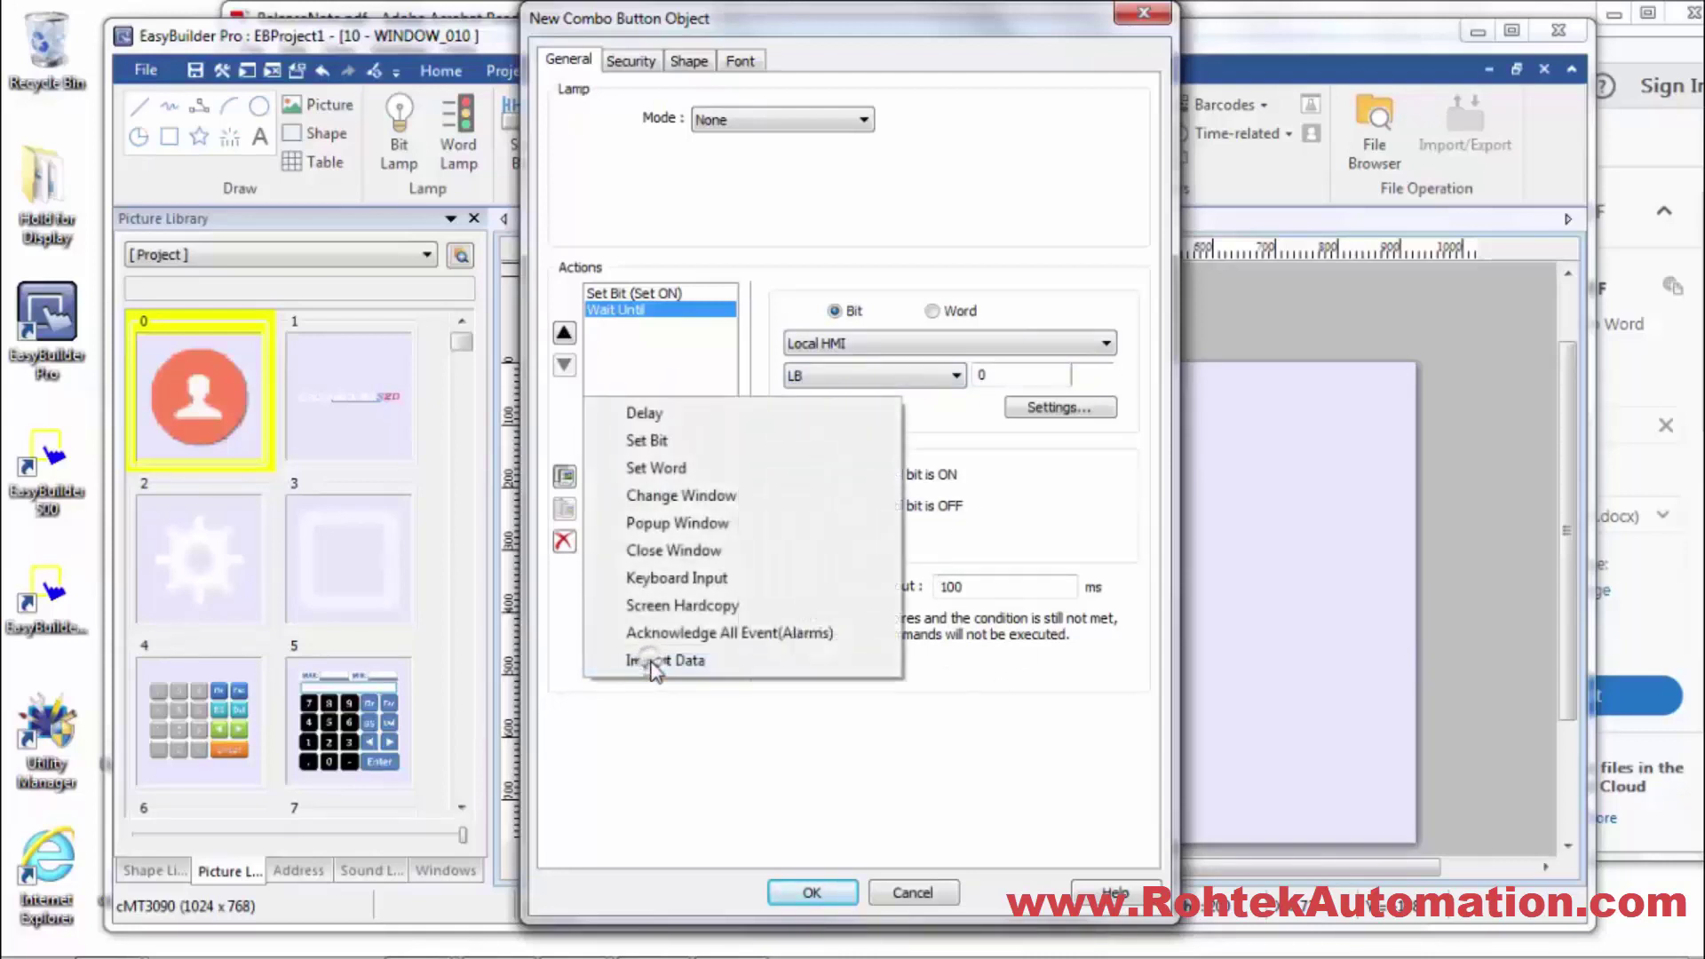
{"action": "left_click", "coordinate": [691, 470]}
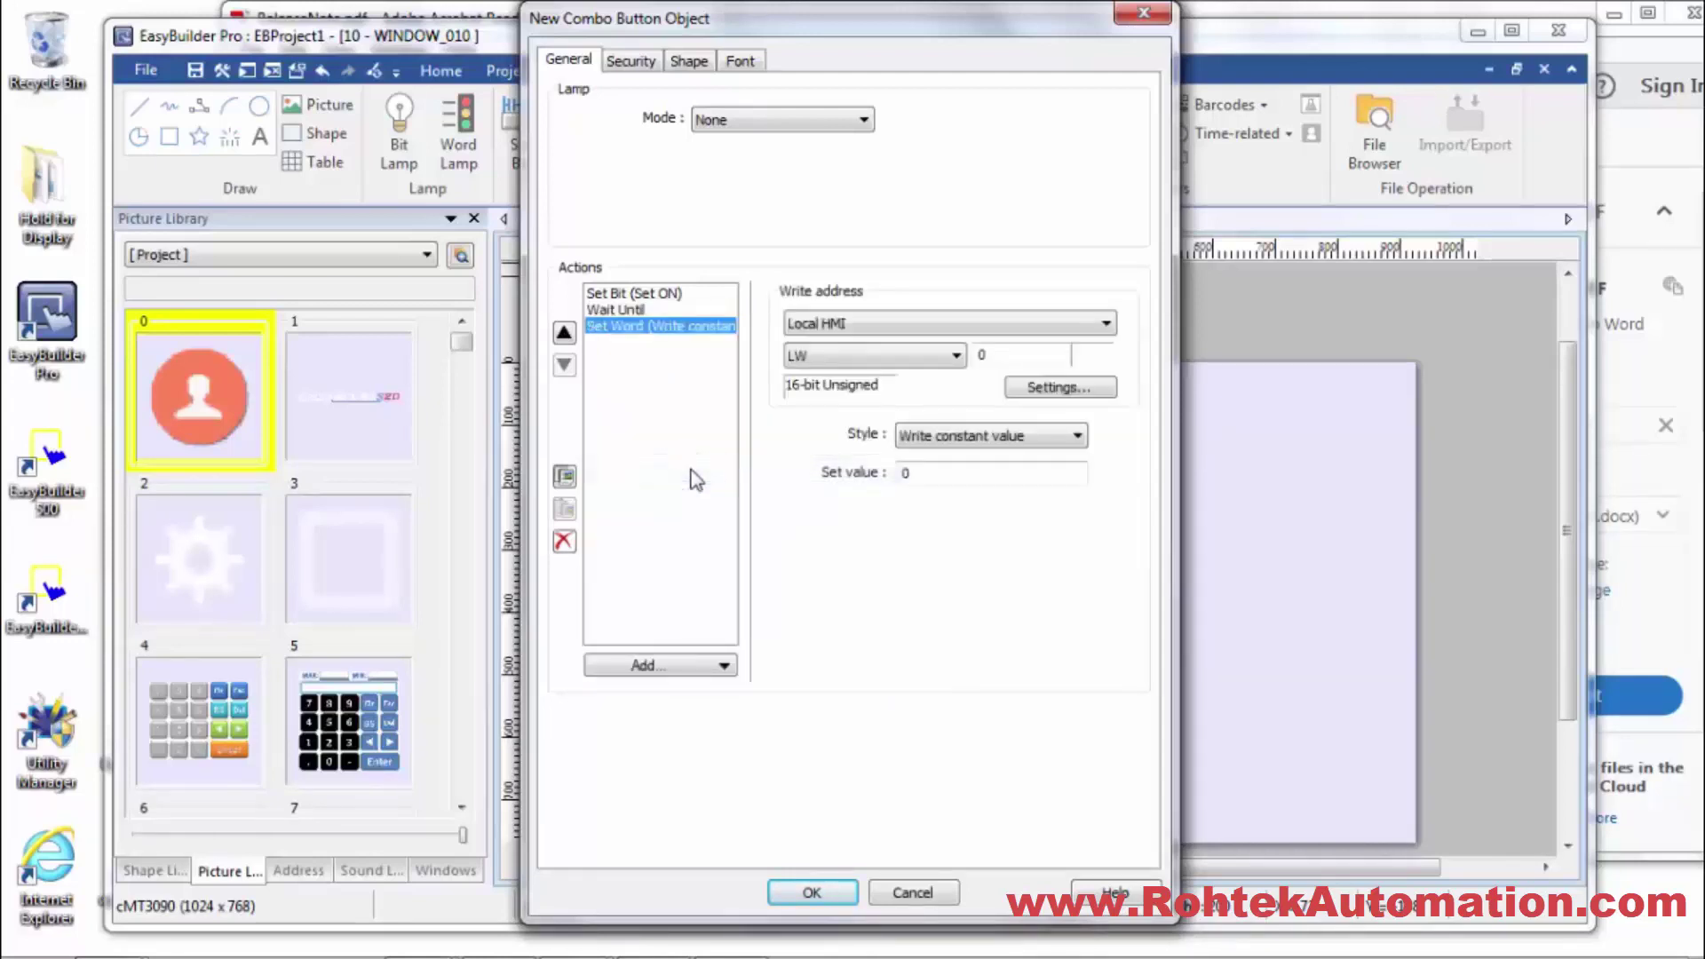
{"action": "left_click", "coordinate": [663, 663]}
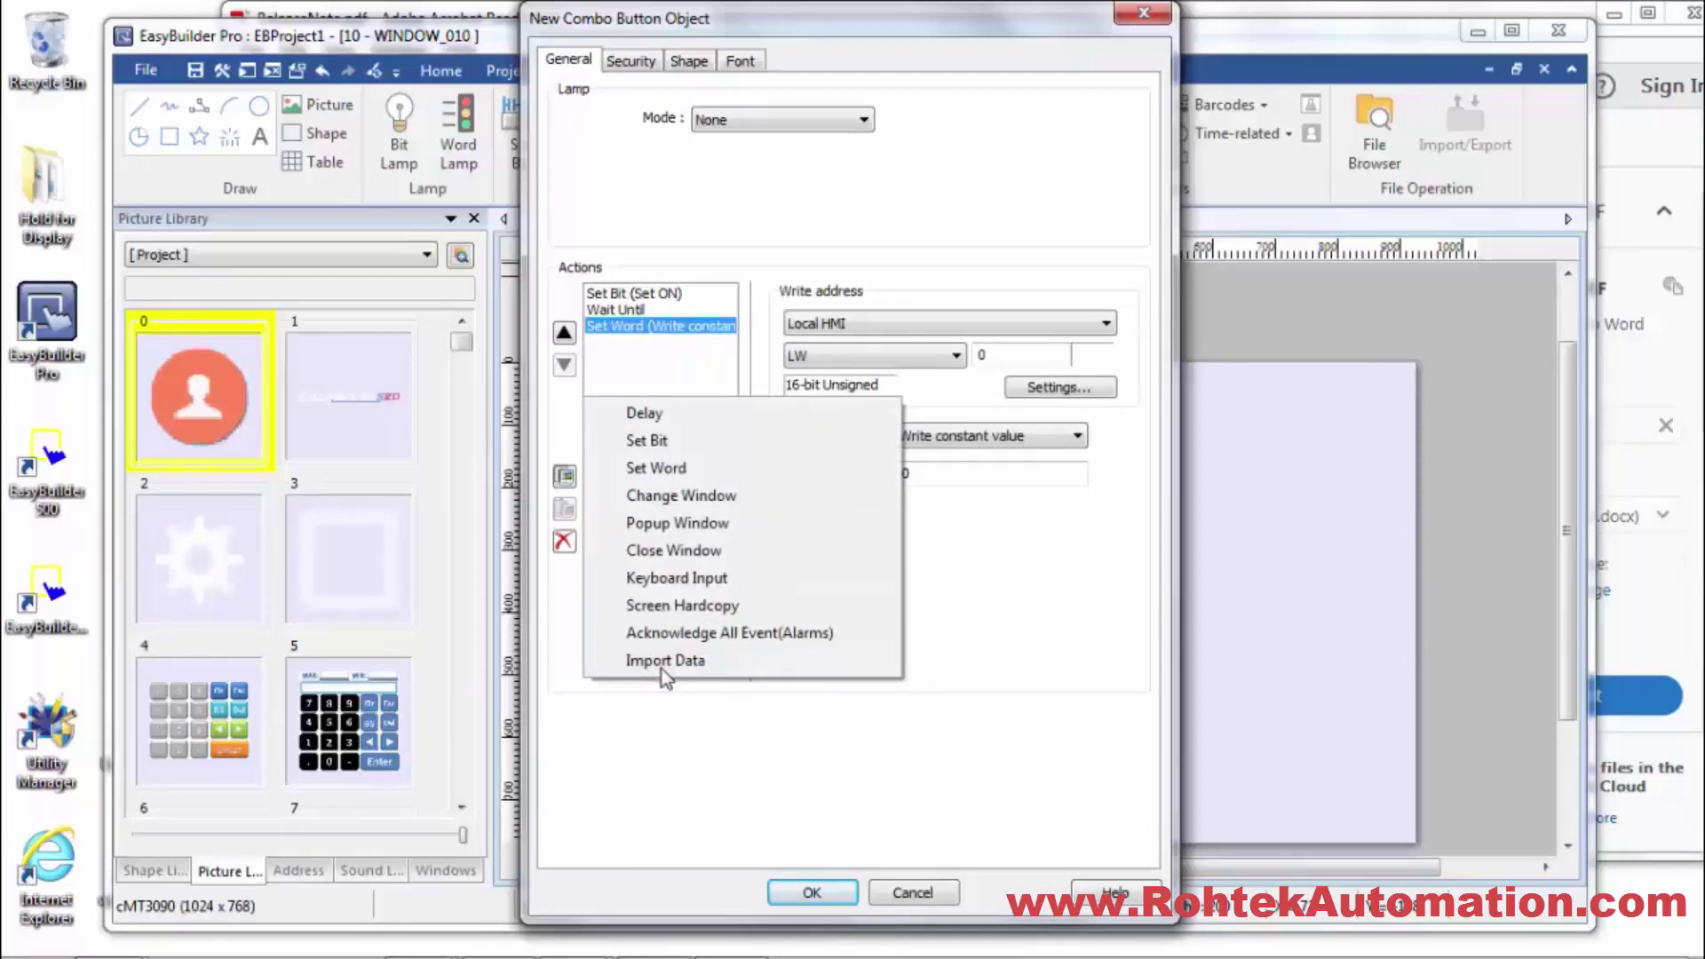
{"action": "left_click", "coordinate": [721, 552]}
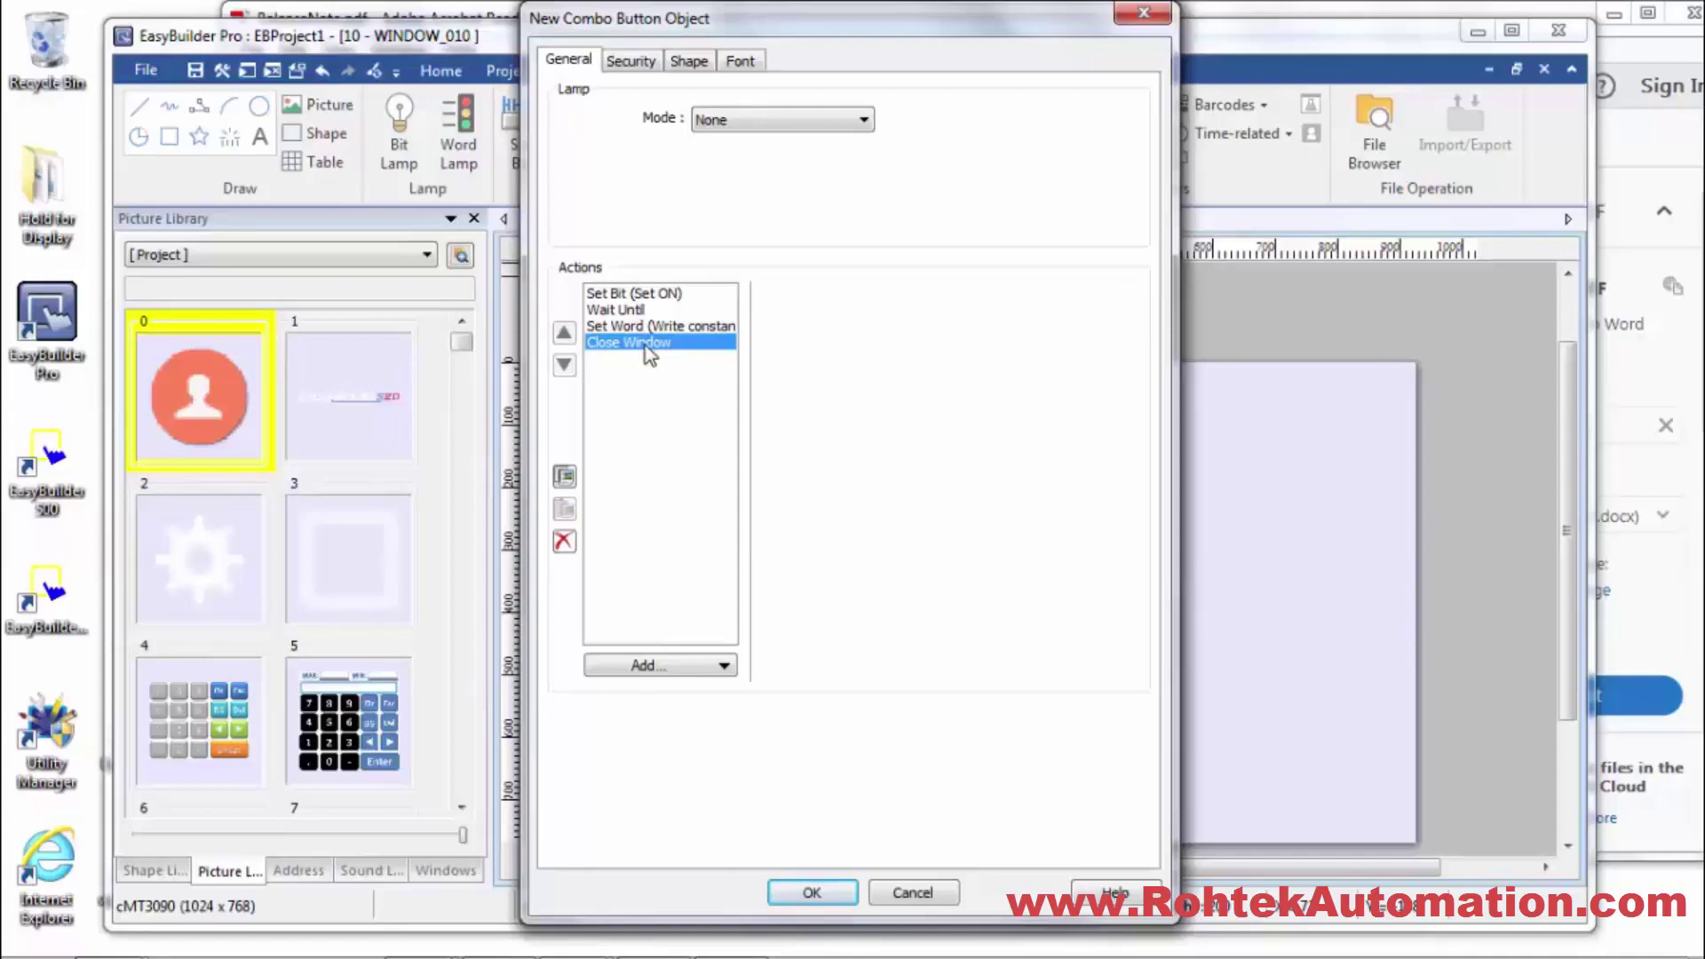
Add Keyboard Input ([Enter]) and Screen Hardcopy actions, keeping SD card as the hardcopy output
{"action": "left_click", "coordinate": [696, 668]}
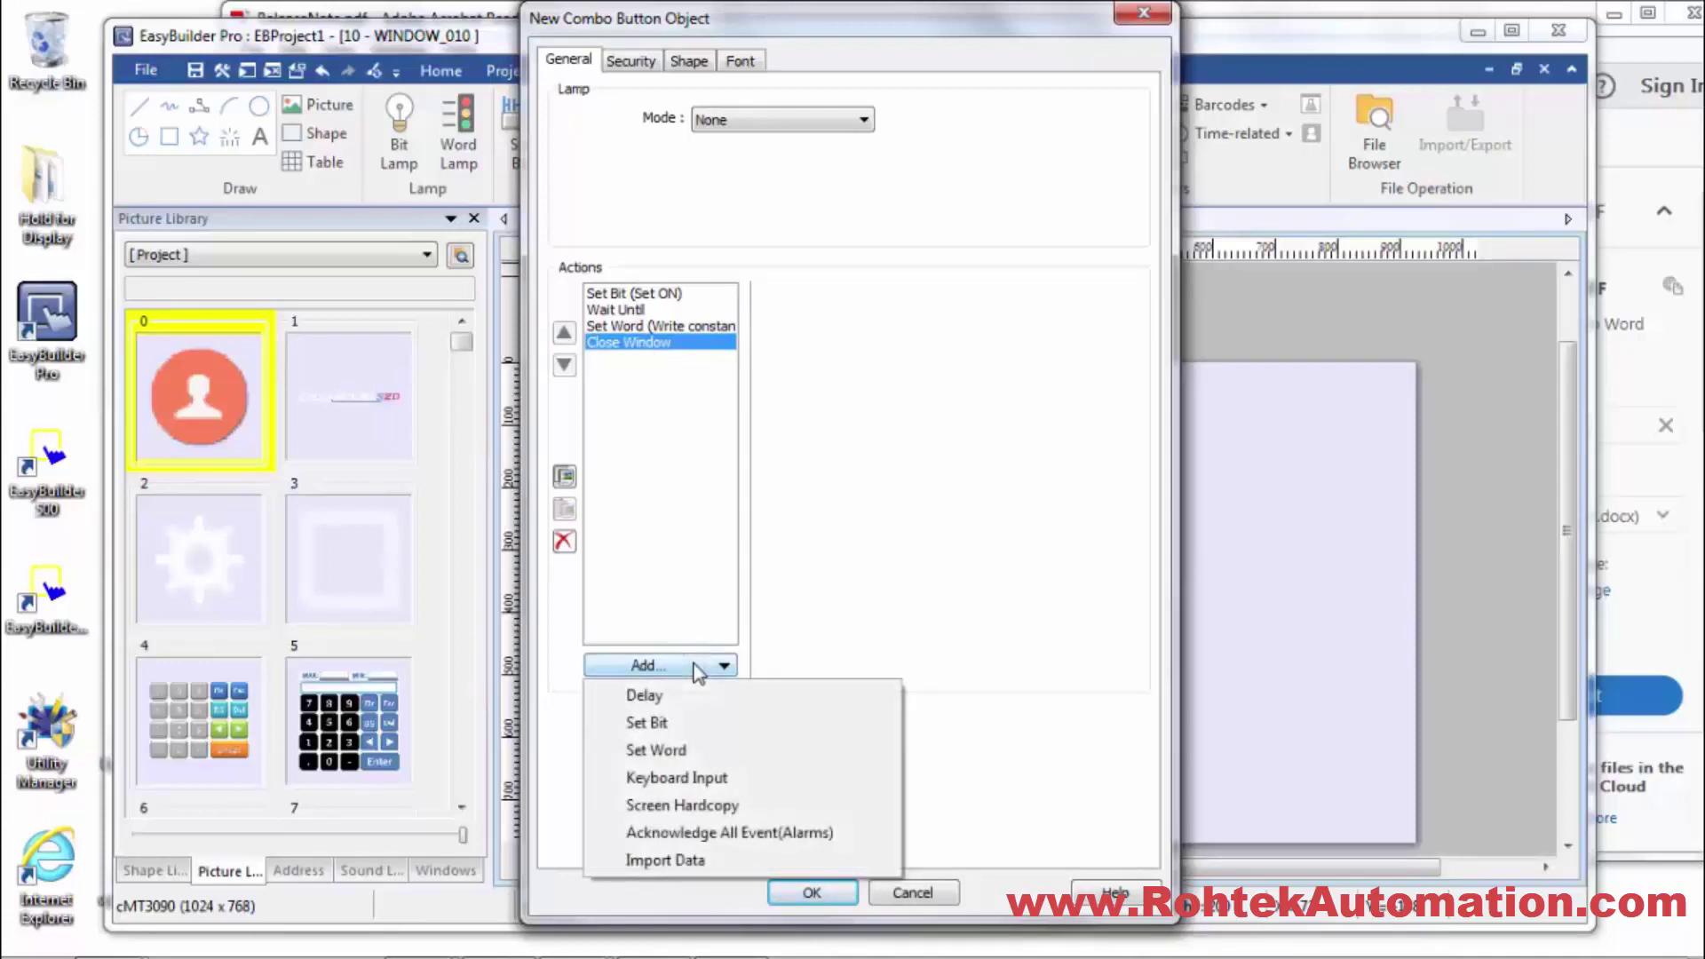
{"action": "left_click", "coordinate": [675, 779]}
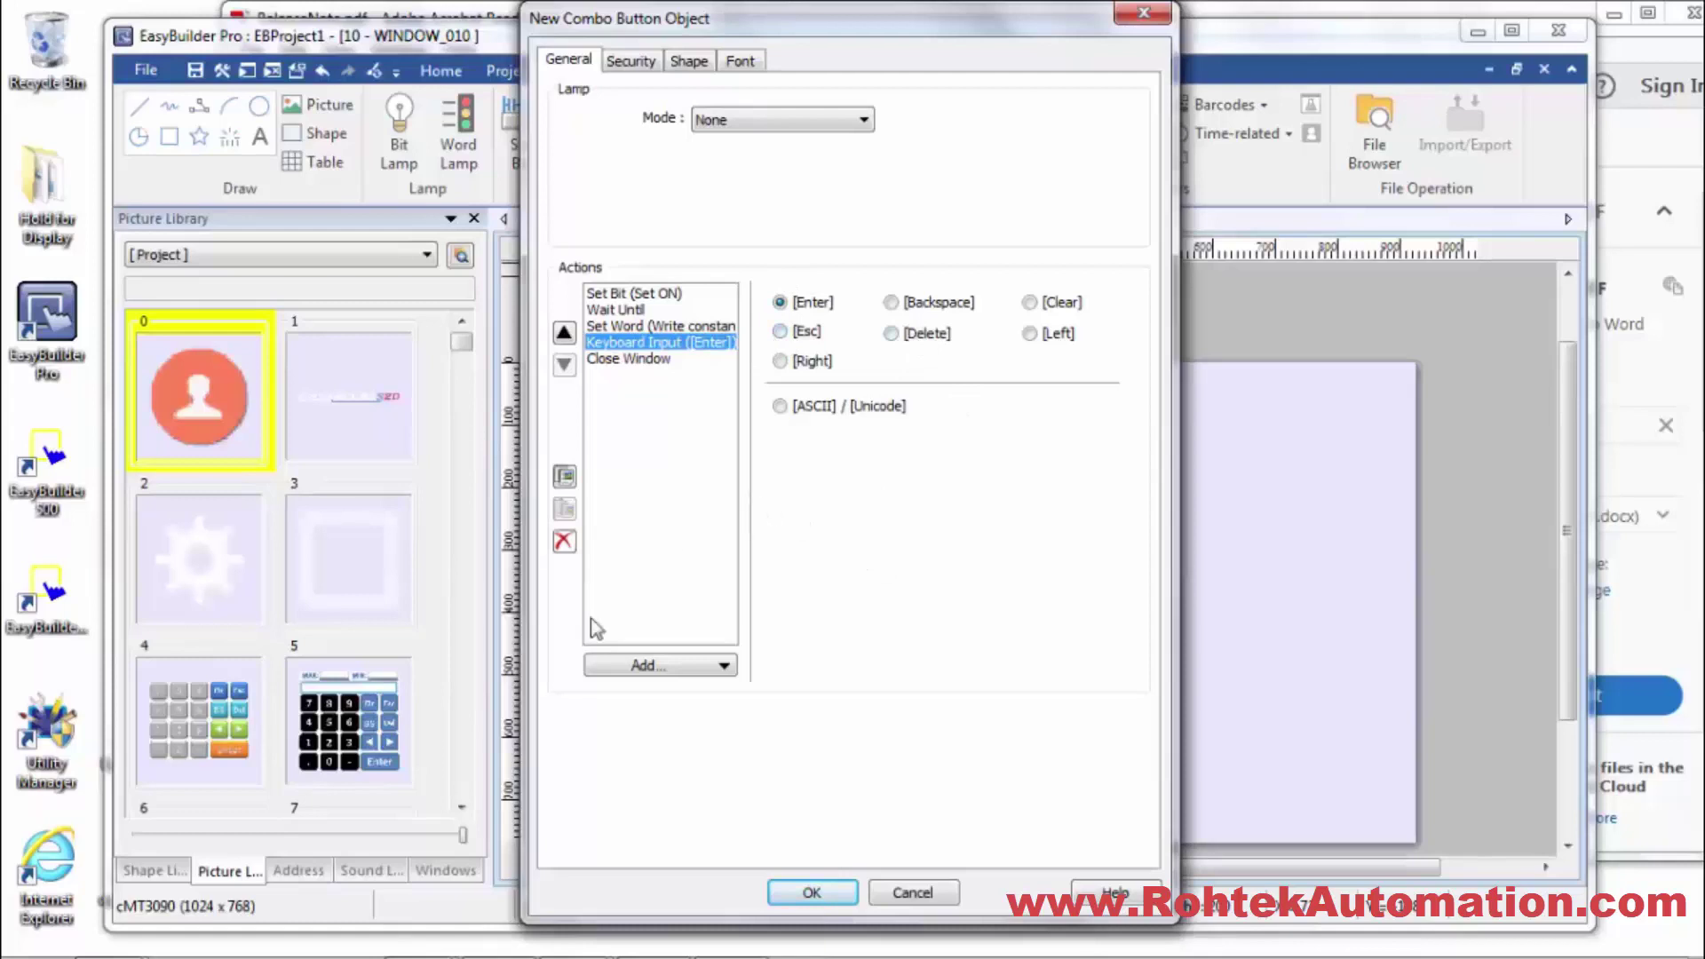
{"action": "left_click", "coordinate": [630, 670]}
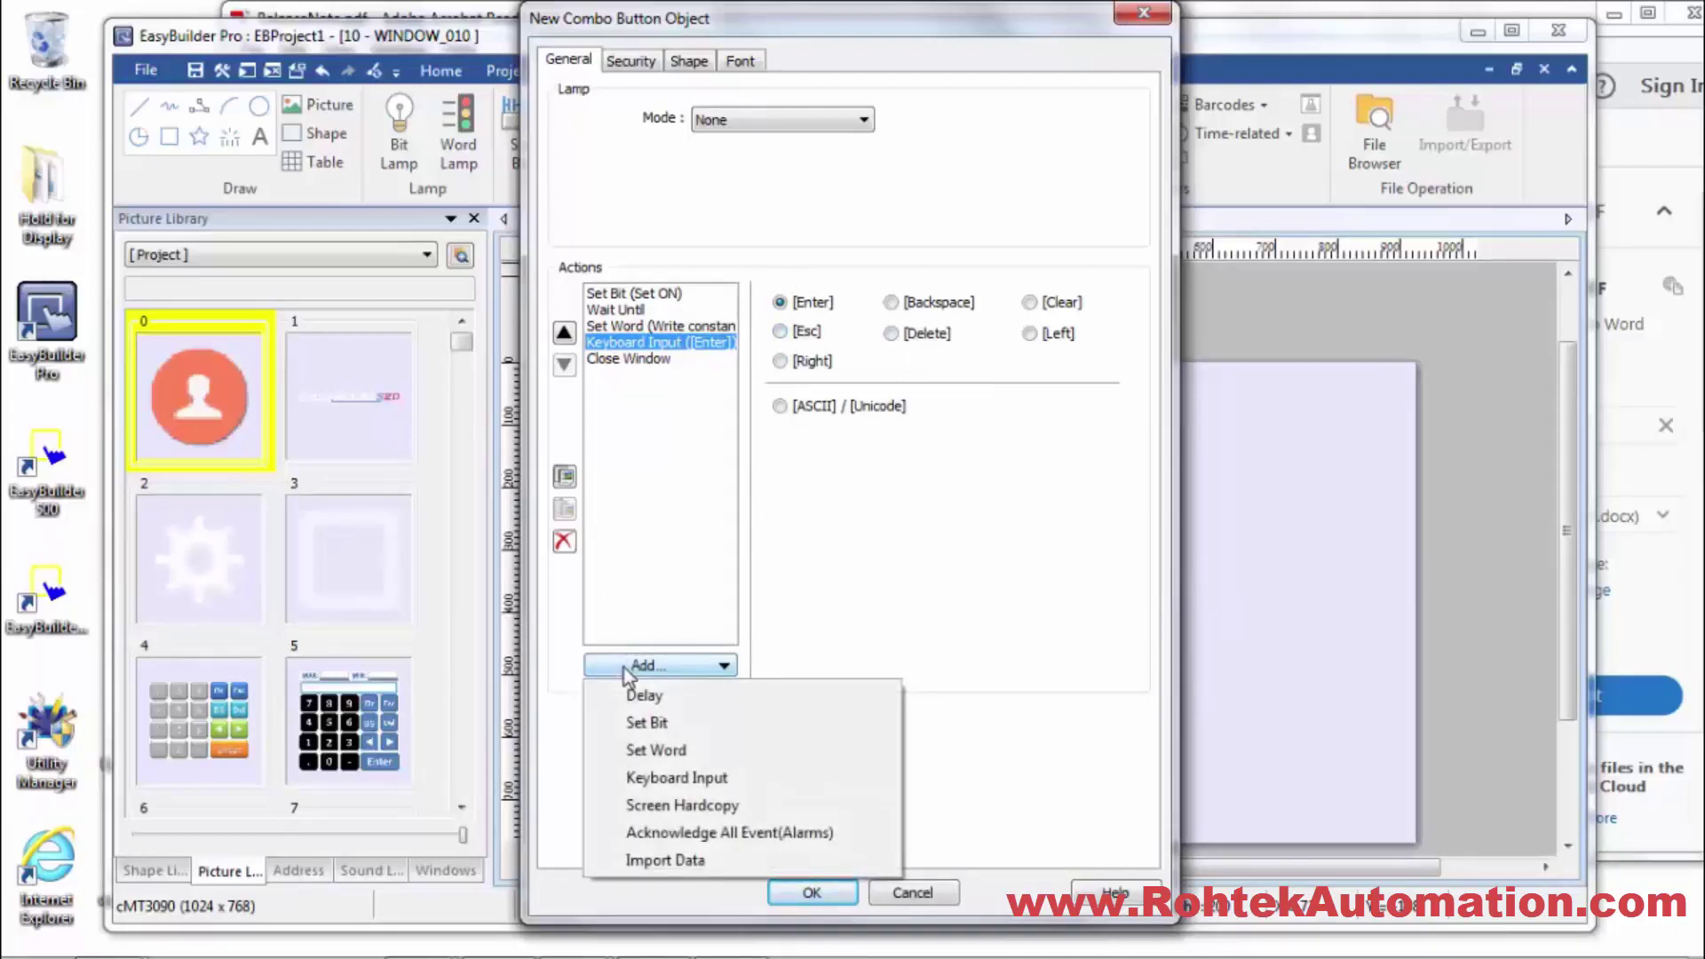
{"action": "left_click", "coordinate": [662, 801]}
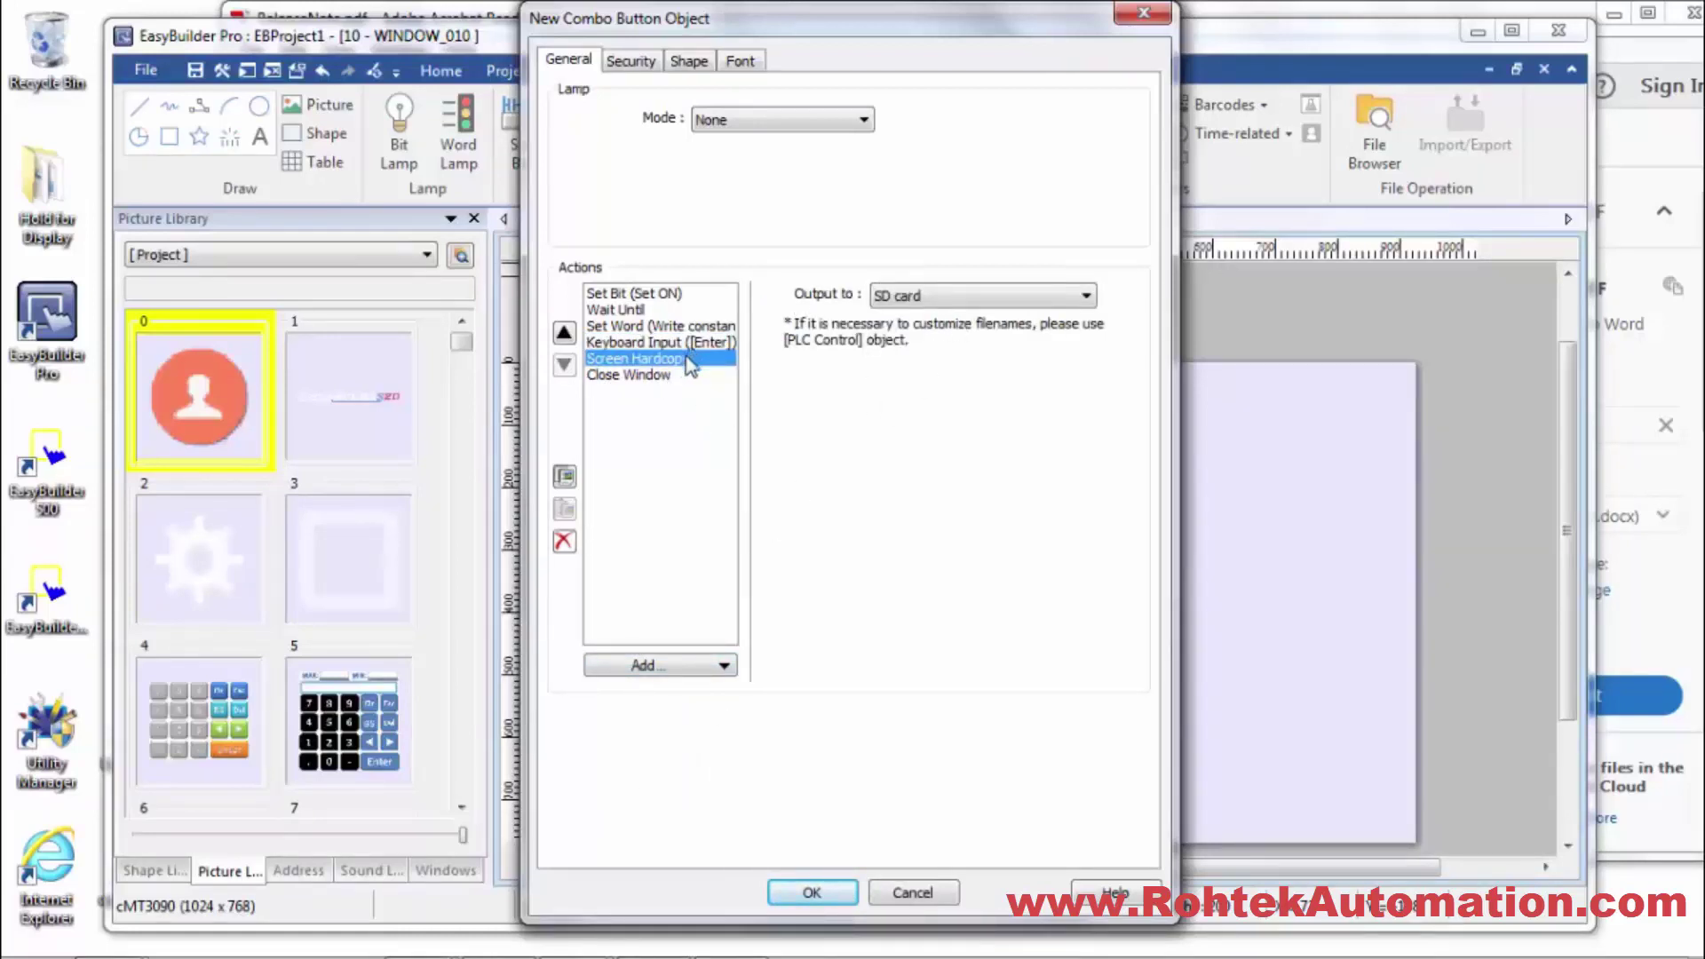
{"action": "left_click", "coordinate": [928, 301]}
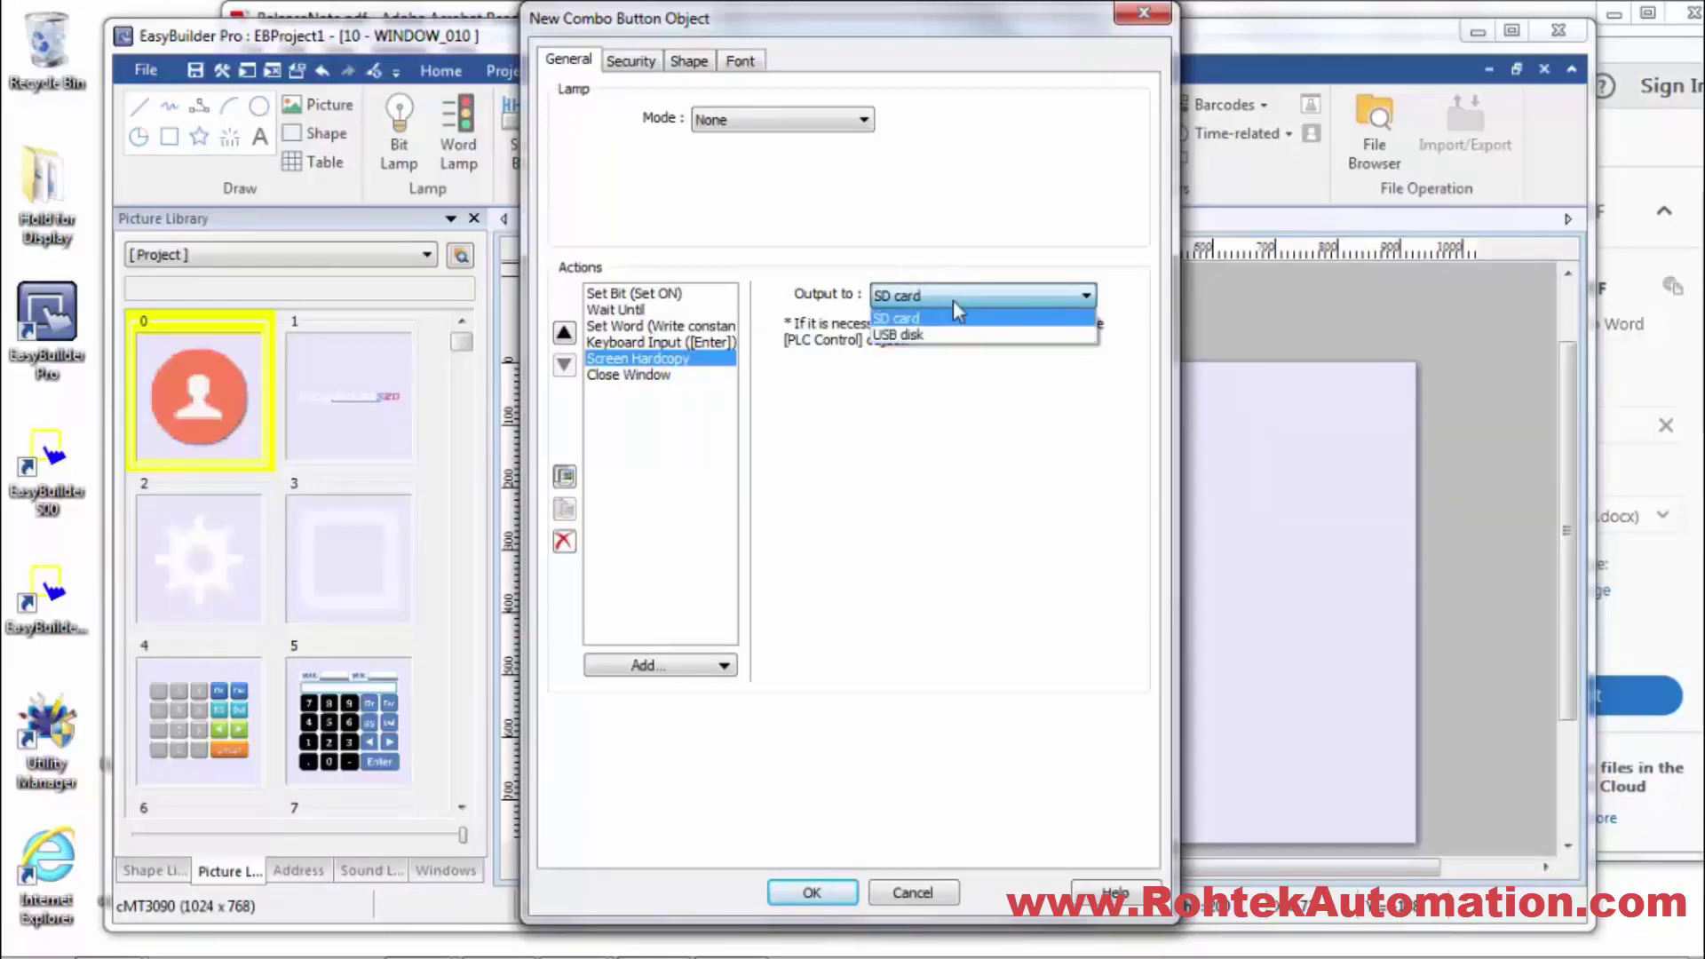
{"action": "left_click", "coordinate": [952, 299]}
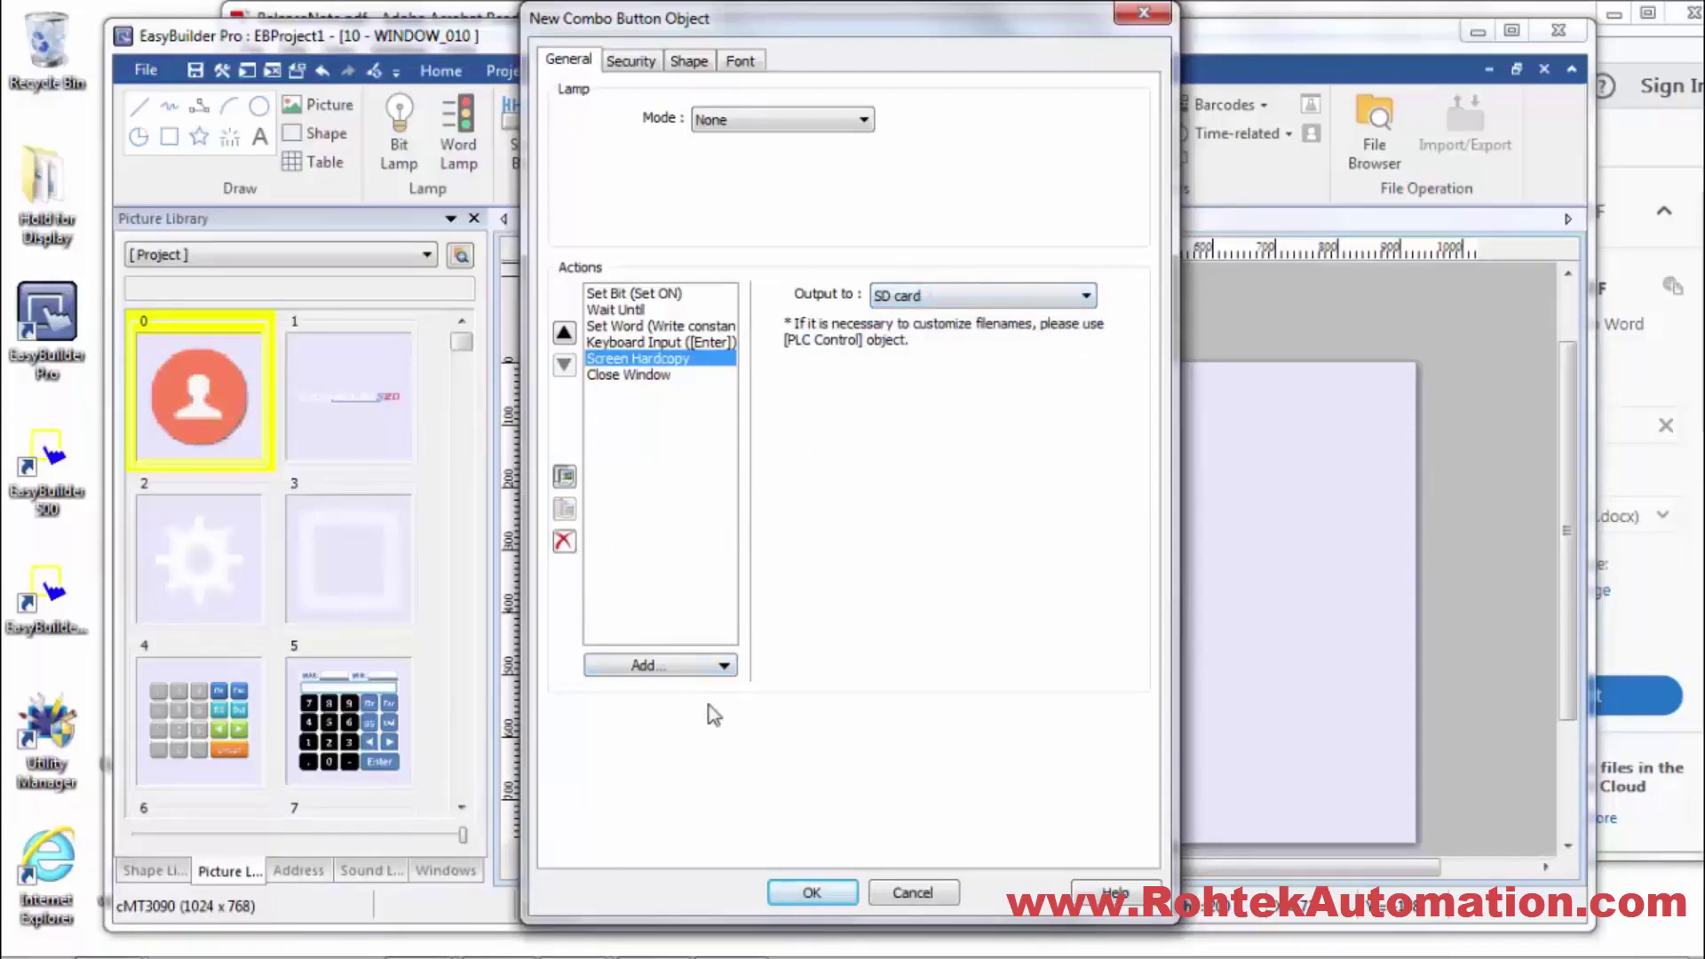
Add Acknowledge All Event(Alarms) and Import Data actions to the combo button
{"action": "left_click", "coordinate": [722, 667]}
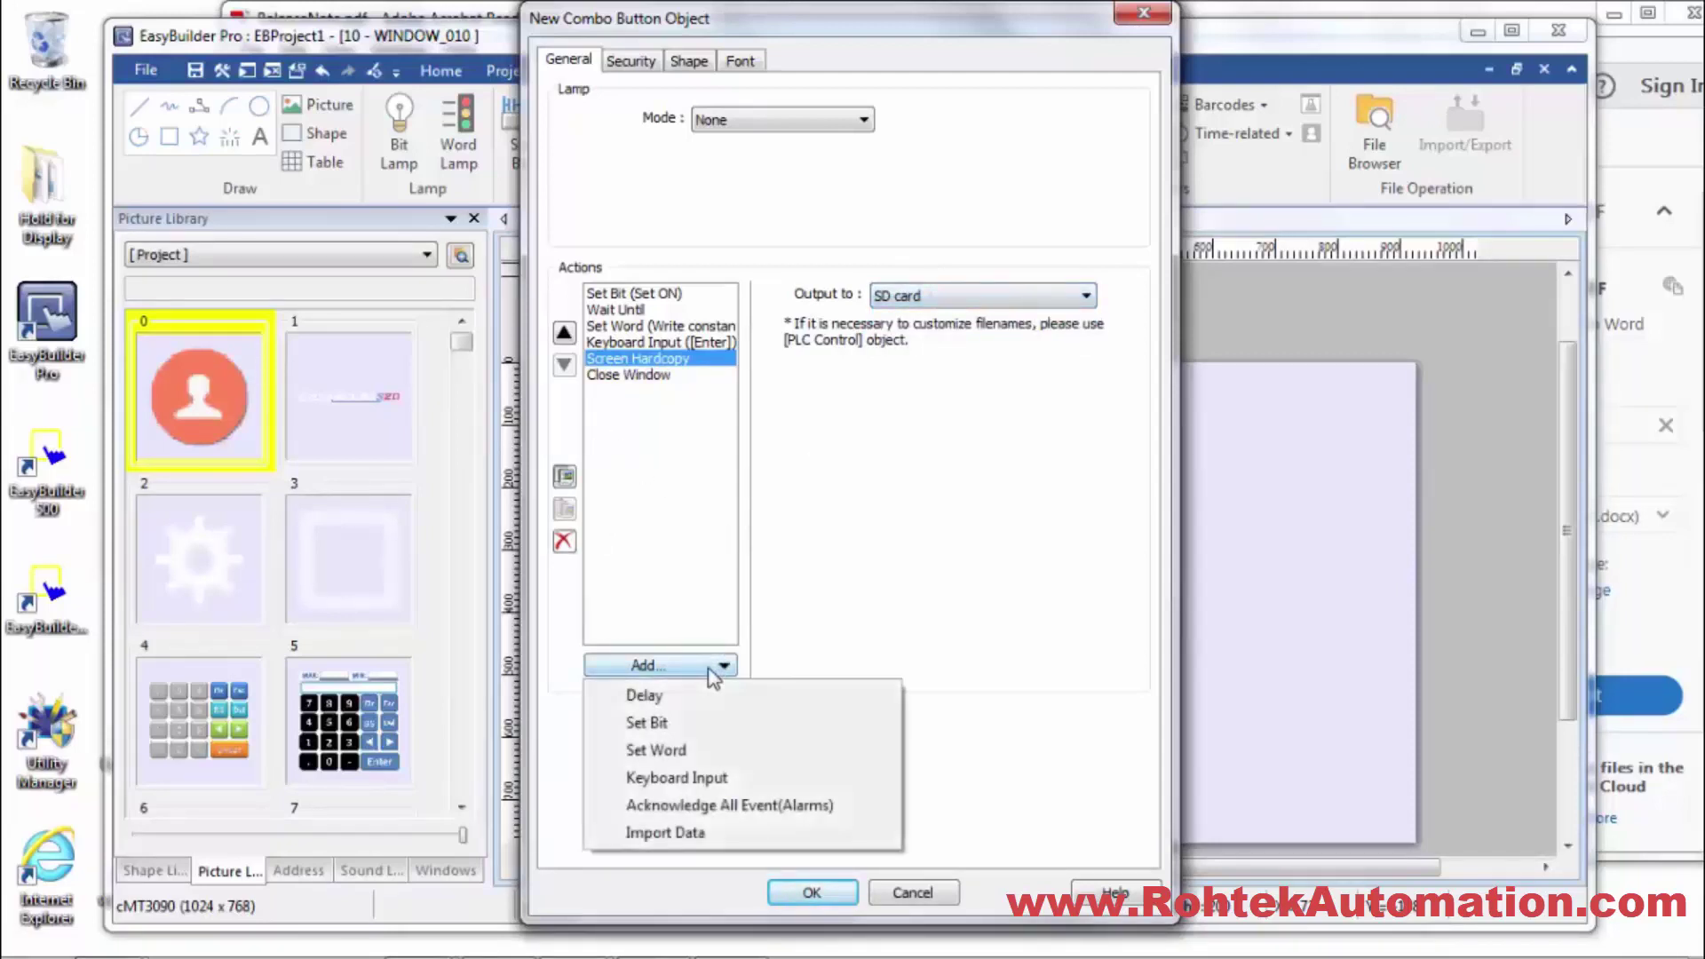
{"action": "left_click", "coordinate": [705, 804]}
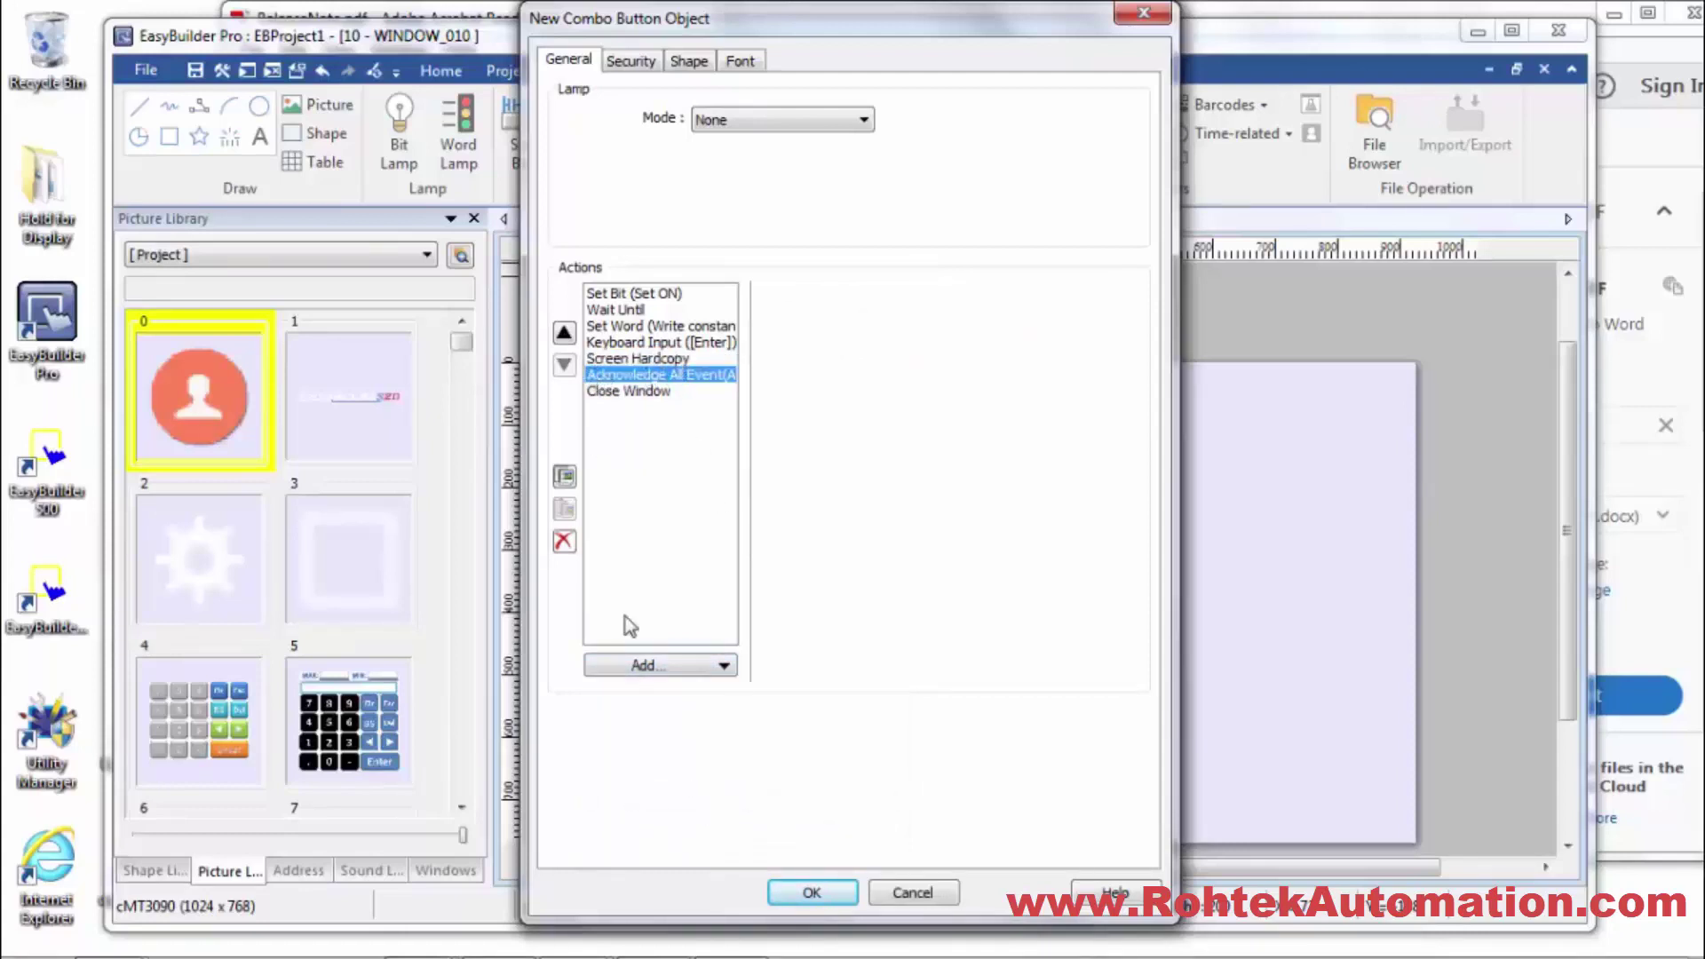
{"action": "left_click", "coordinate": [677, 665]}
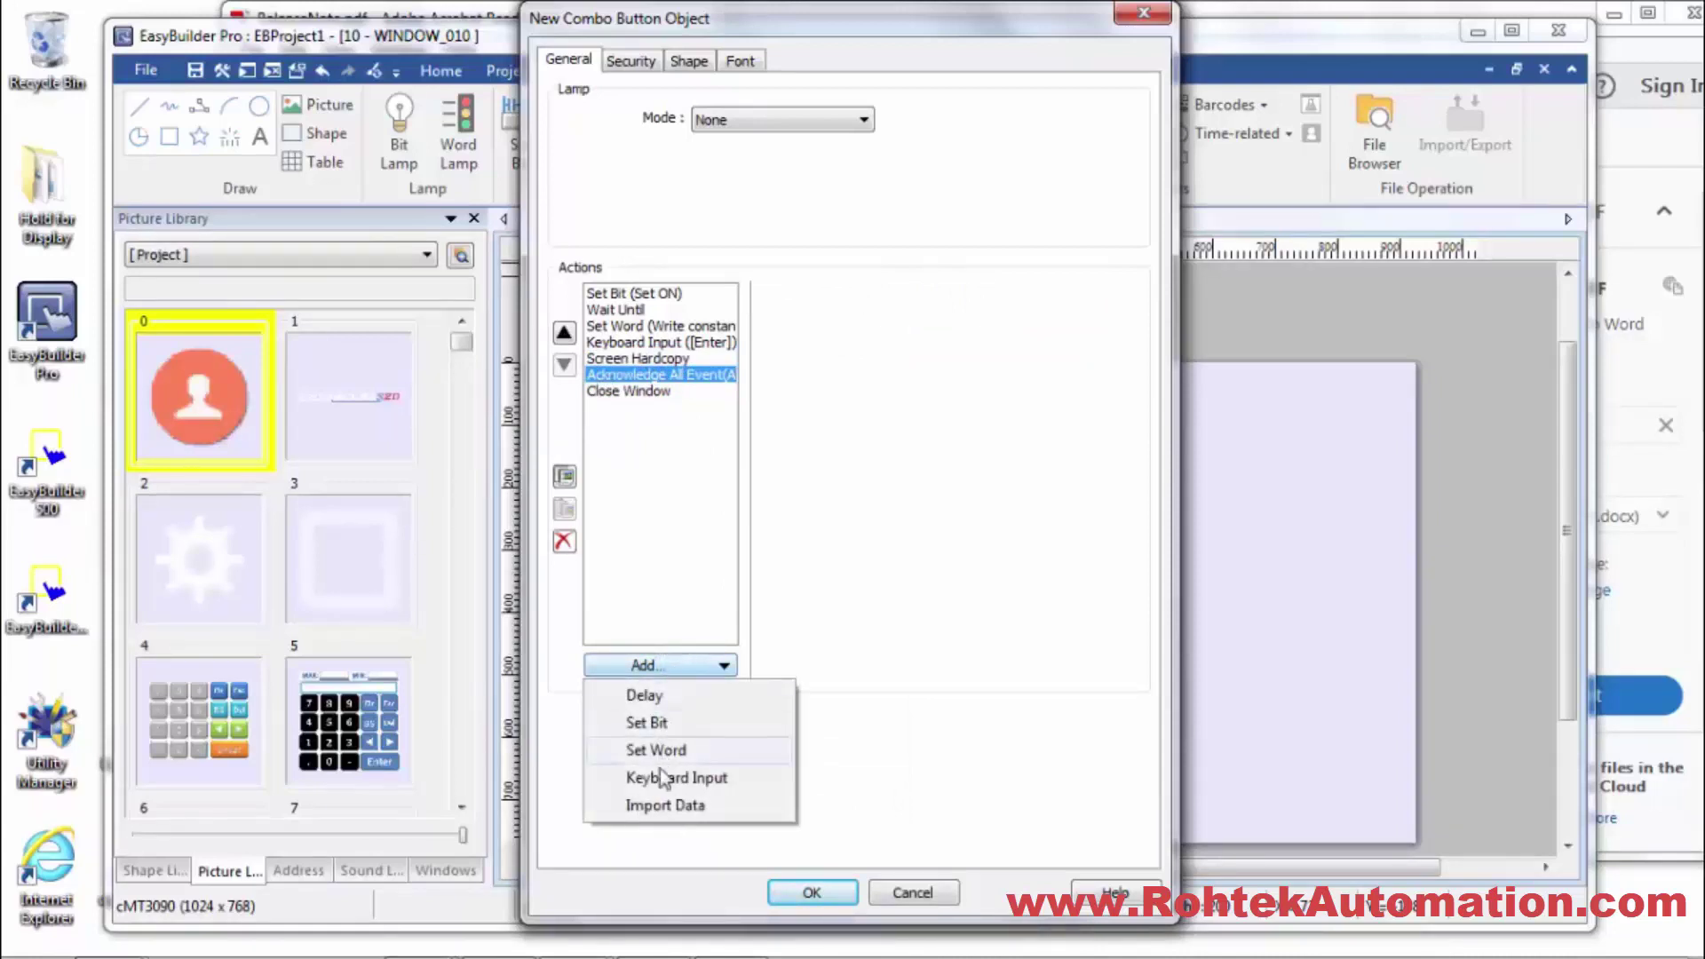
{"action": "left_click", "coordinate": [659, 805]}
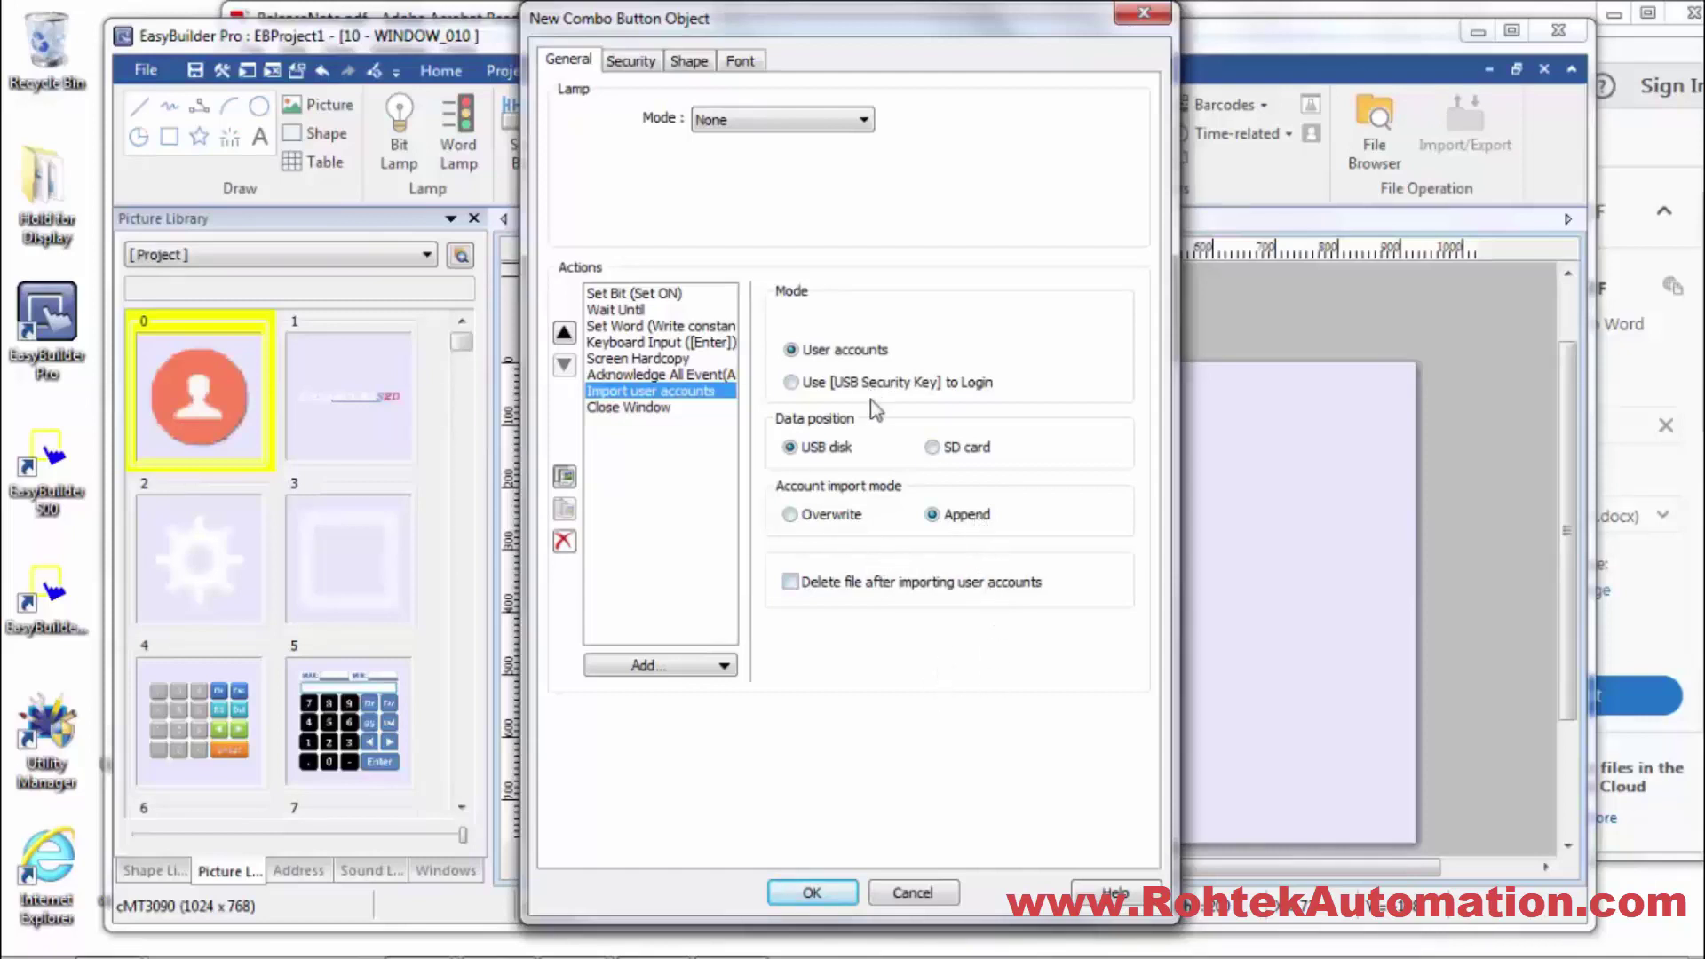
Enable deleting the file after importing user accounts, and place the confirmed combo button near the centre of WINDOW_010
{"action": "left_click", "coordinate": [789, 583]}
{"action": "left_click", "coordinate": [811, 893]}
{"action": "left_click", "coordinate": [1039, 559]}
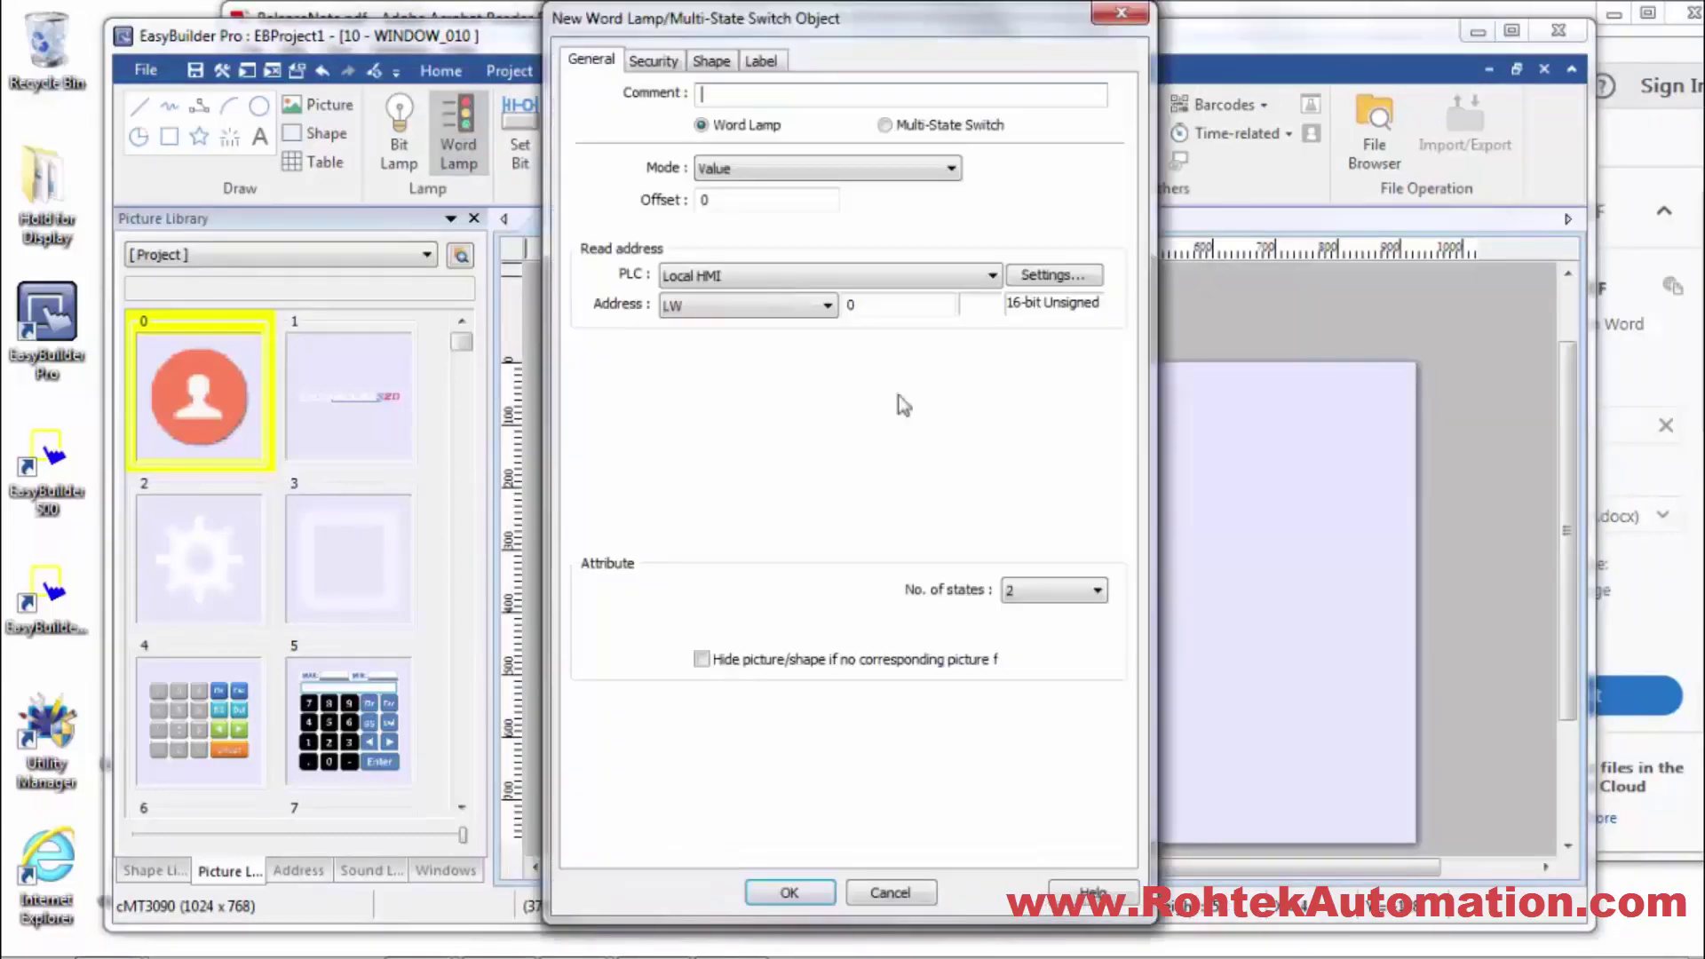
Enable the label on the new Word Lamp object and add Label_1 with 24 states to the label tag library
{"action": "left_click", "coordinate": [761, 60]}
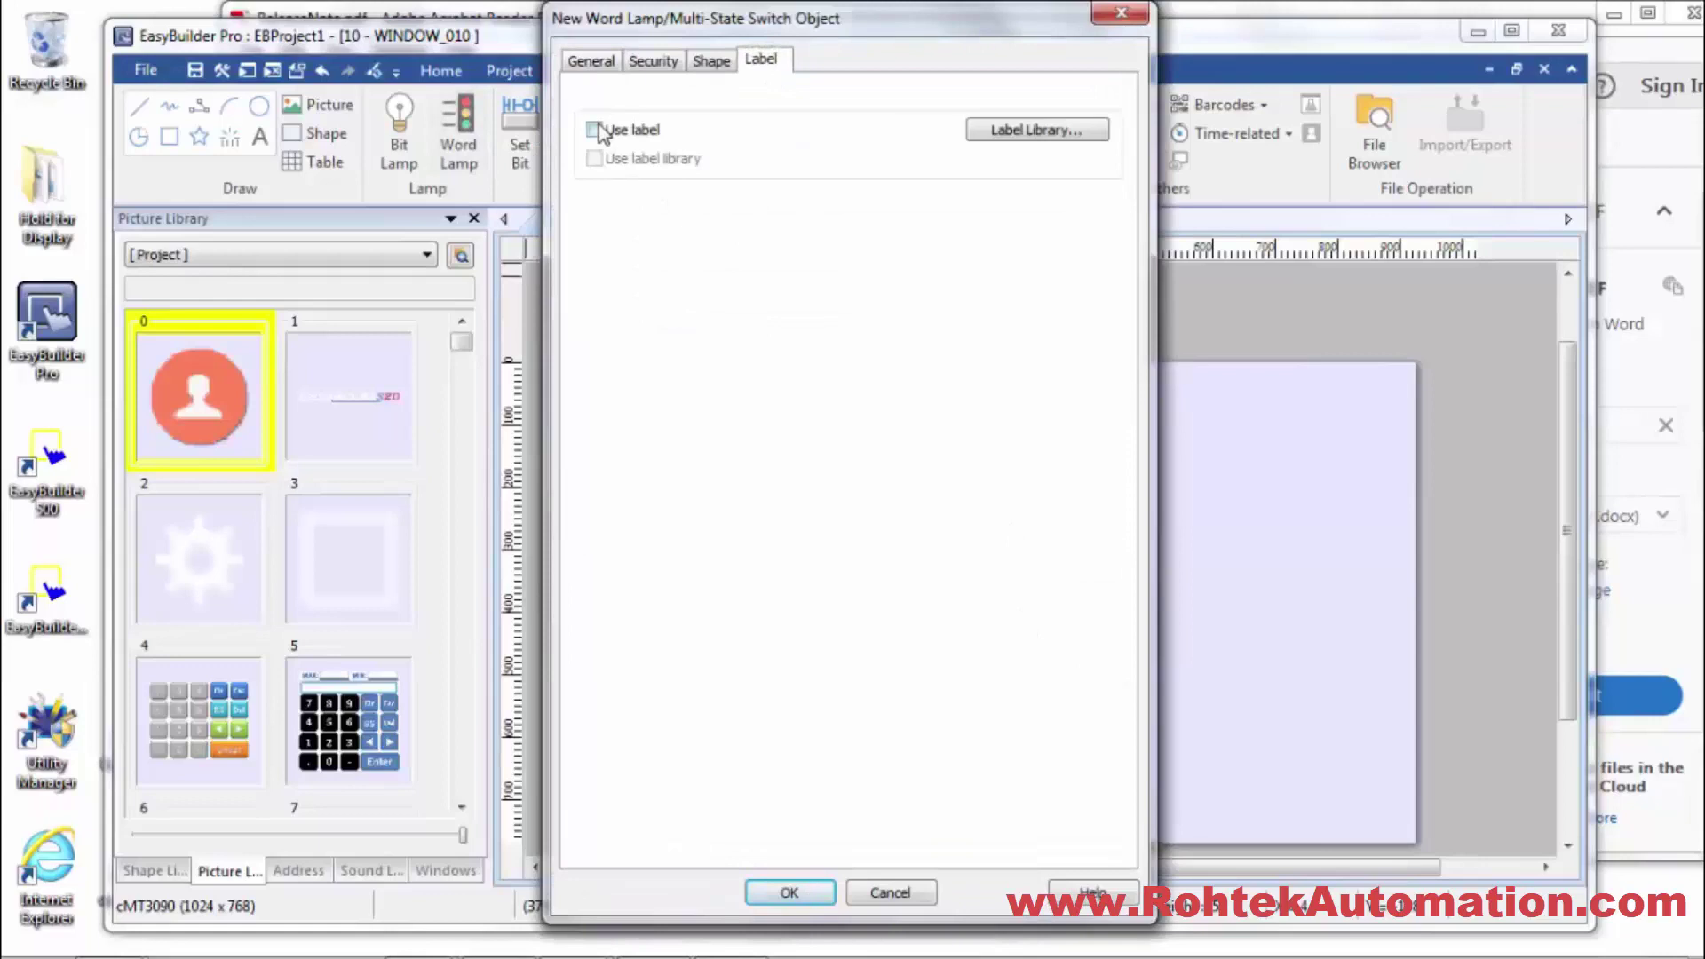
{"action": "left_click", "coordinate": [593, 130]}
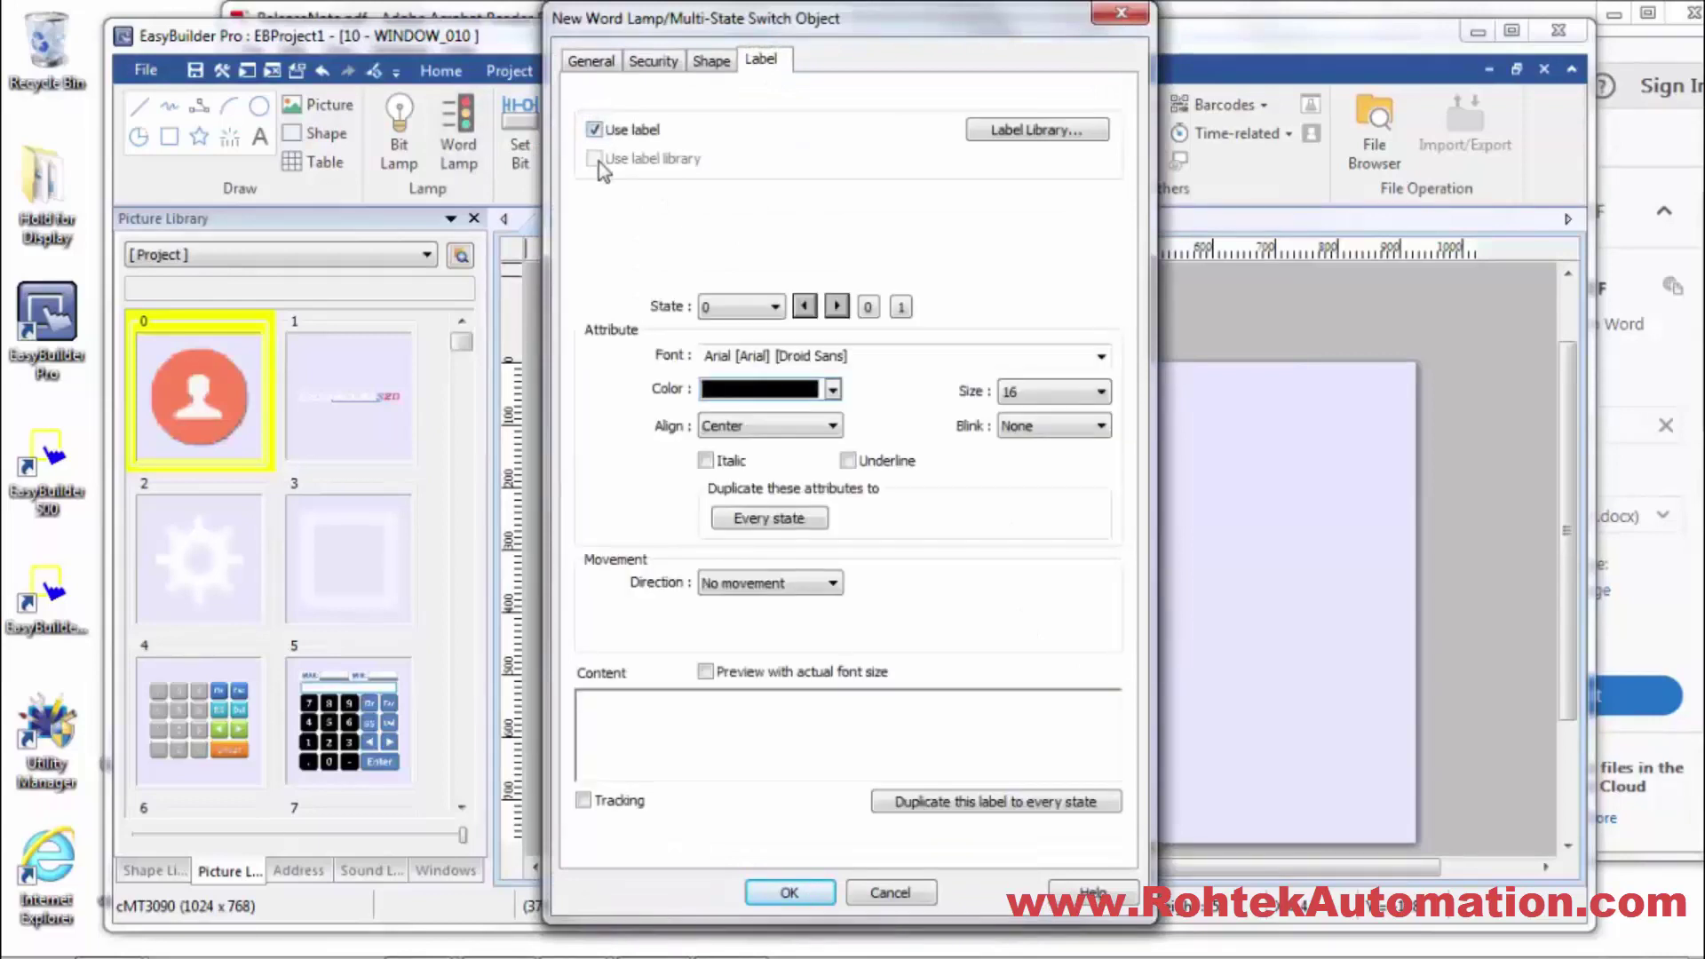
{"action": "left_click", "coordinate": [1008, 131]}
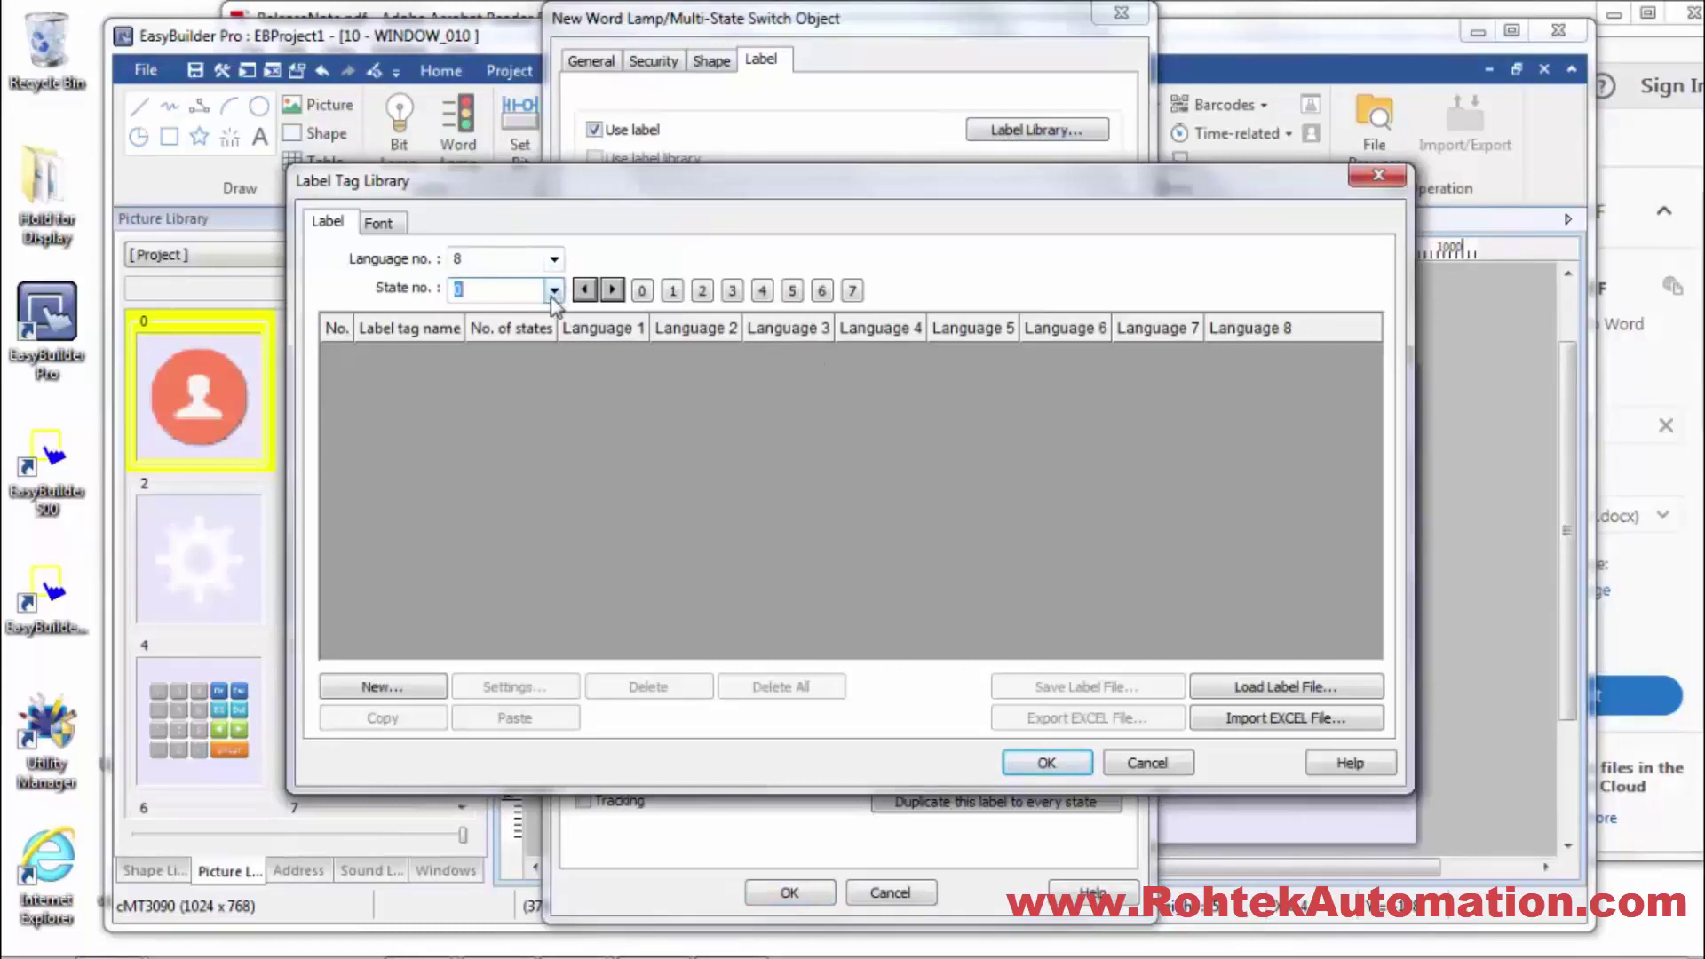
{"action": "key", "text": "alt+n"}
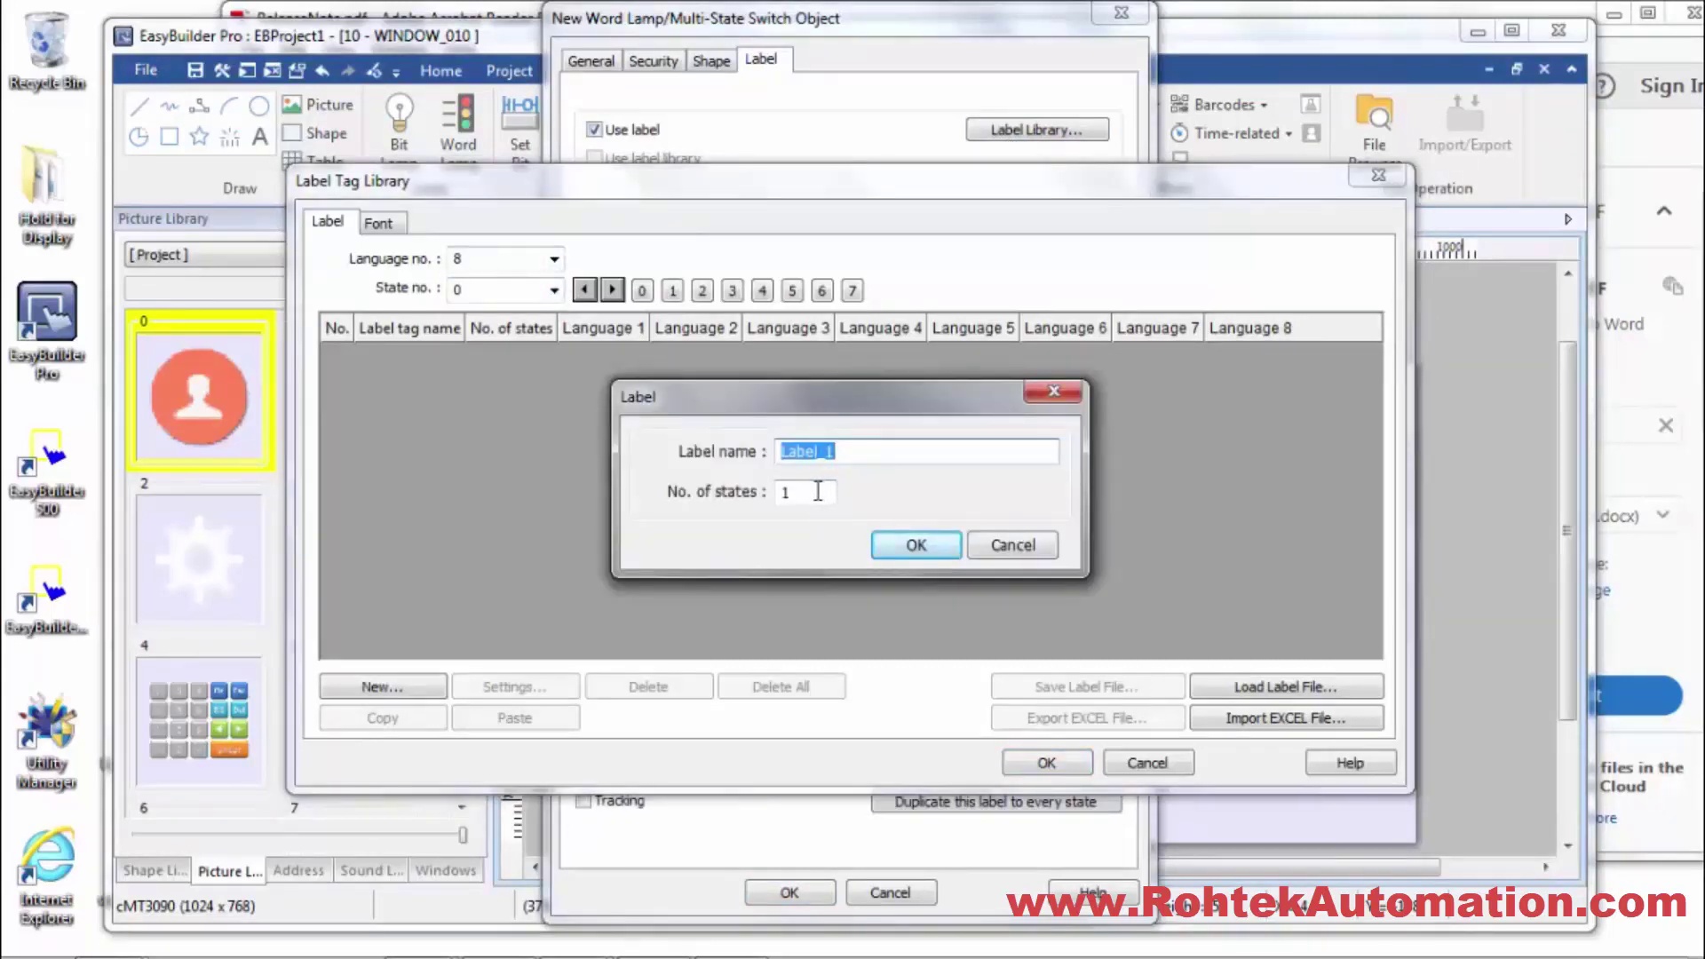
{"action": "key", "text": "Tab"}
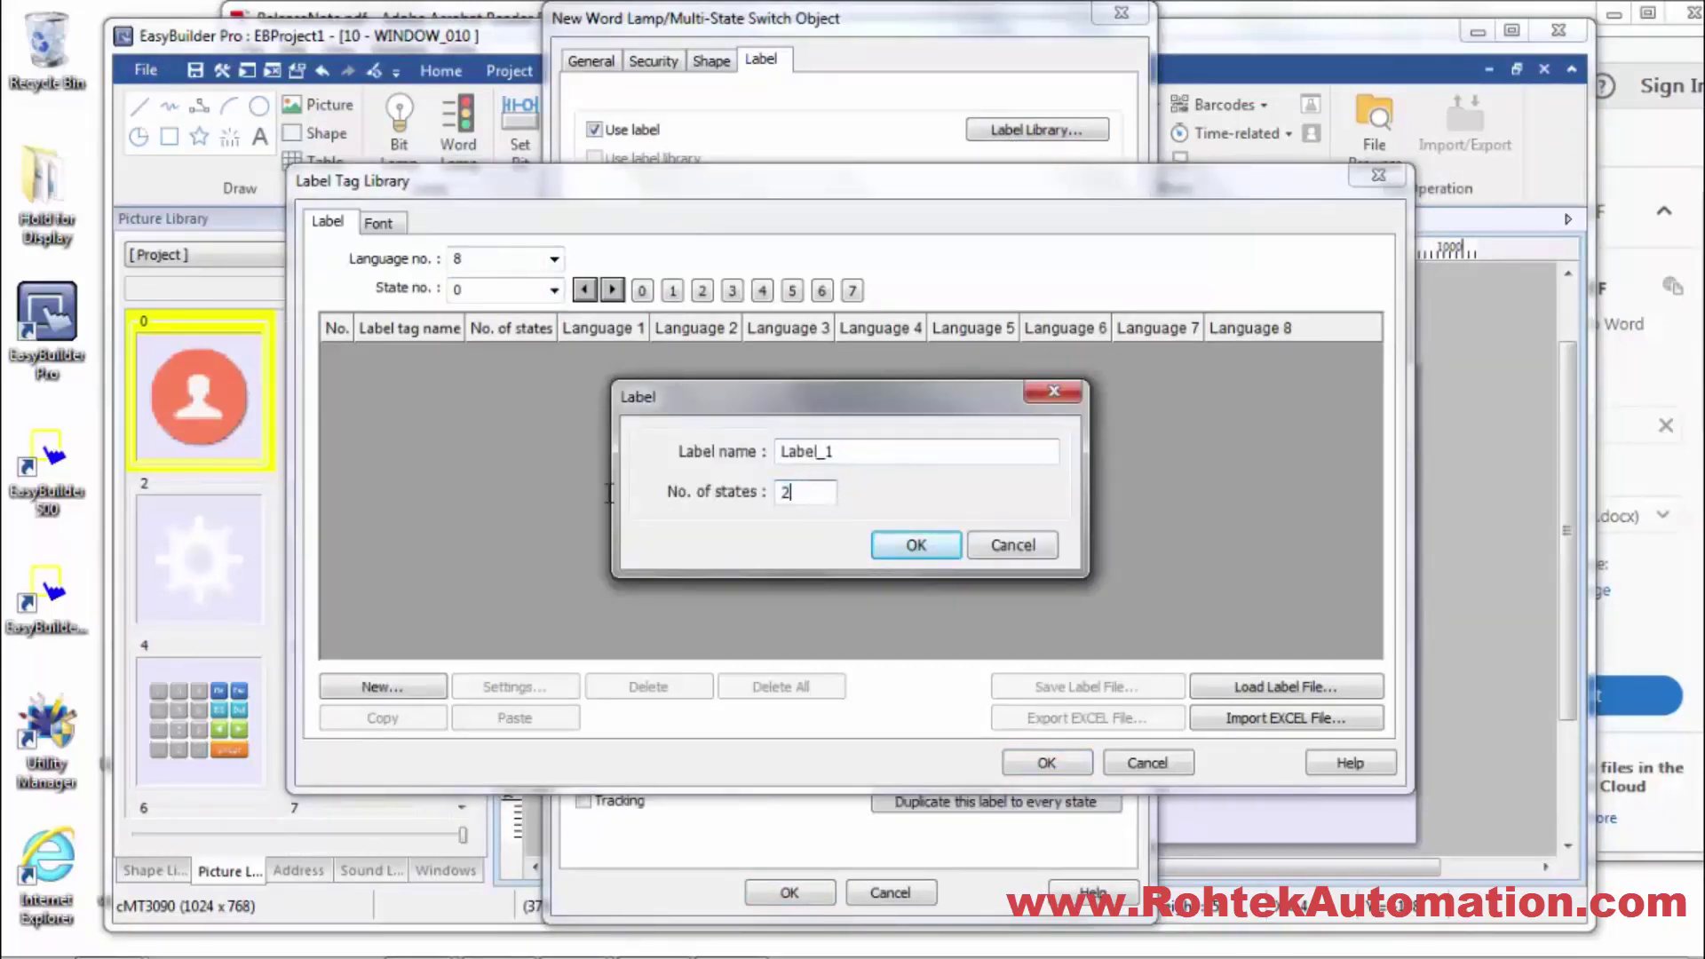
{"action": "type", "text": "24"}
{"action": "left_click", "coordinate": [913, 545]}
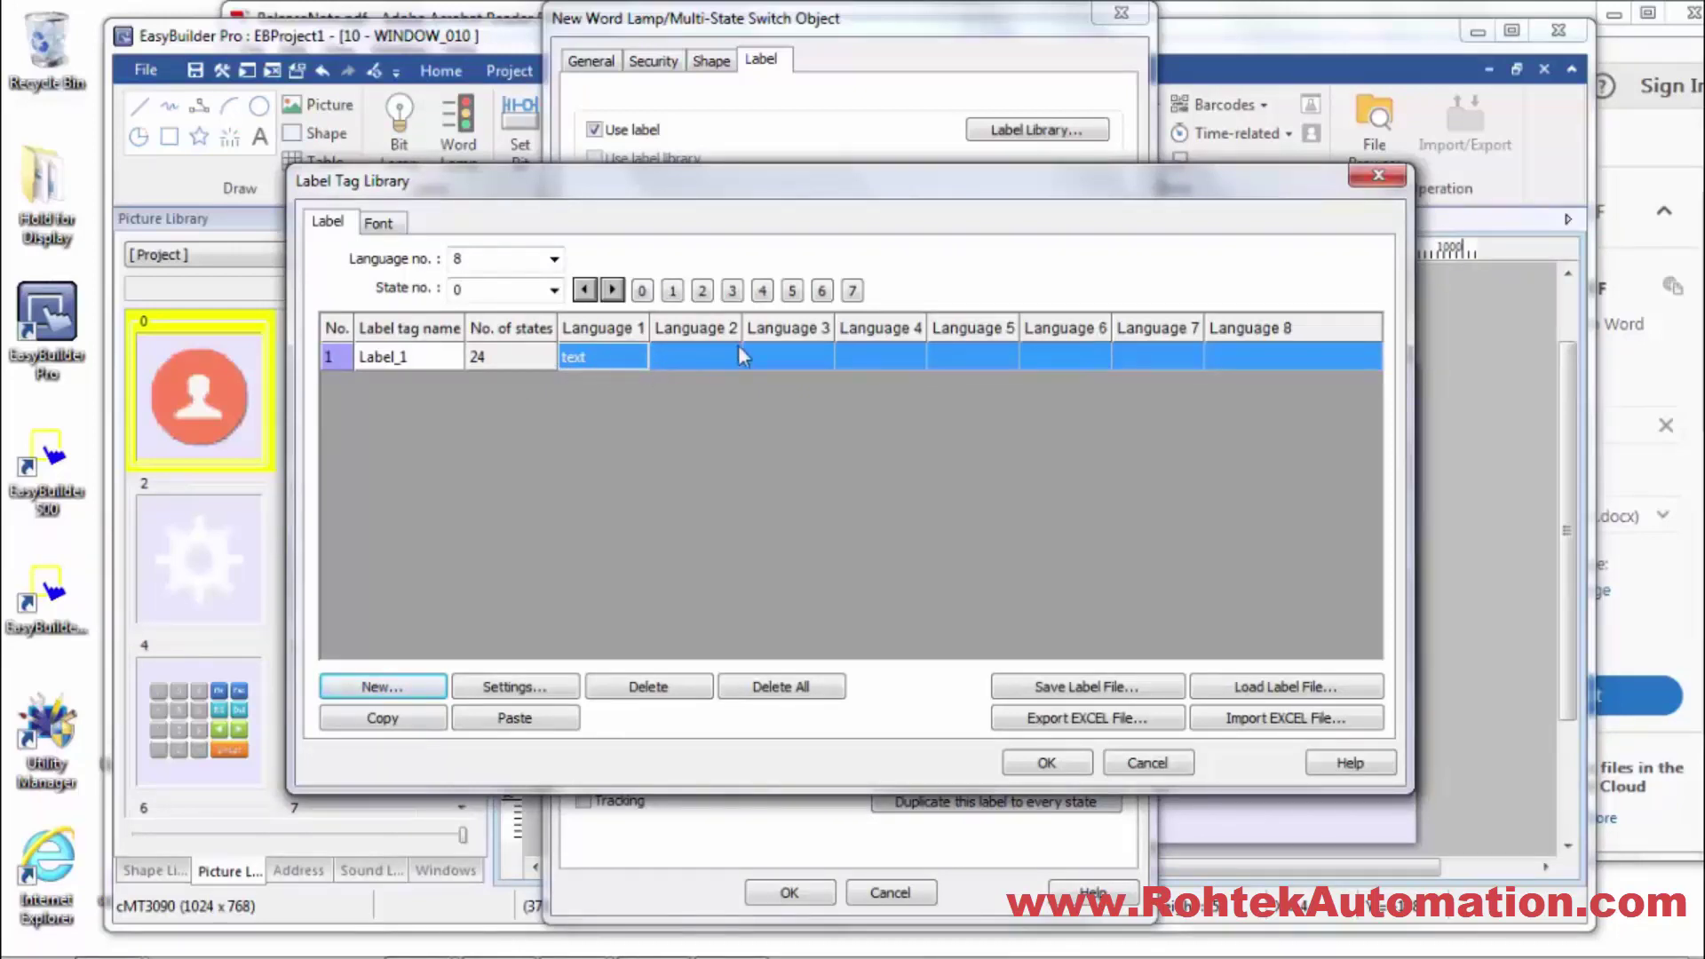
Go through the text cells of Label_1 for Language 3 to Language 7
{"action": "left_click", "coordinate": [787, 353]}
{"action": "left_click", "coordinate": [866, 353]}
{"action": "left_click", "coordinate": [952, 358]}
{"action": "left_click", "coordinate": [1077, 352]}
{"action": "left_click", "coordinate": [1151, 353]}
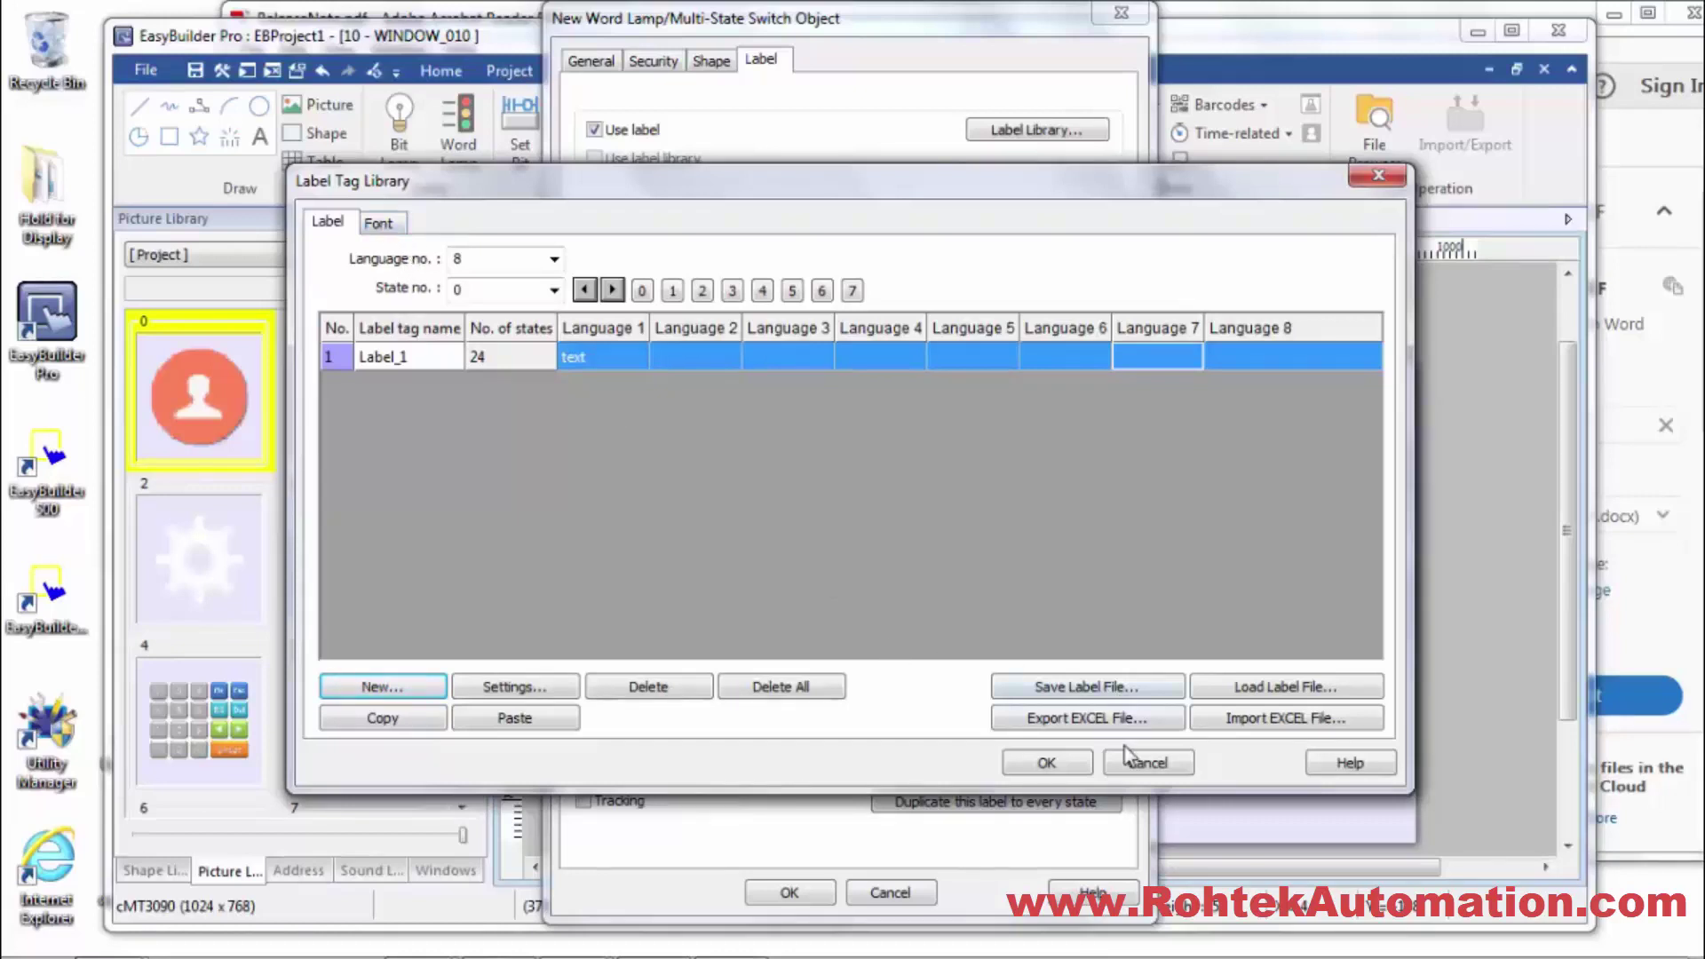
Close the label tag library with its changes saved and confirm the word lamp settings
{"action": "left_click", "coordinate": [1146, 762]}
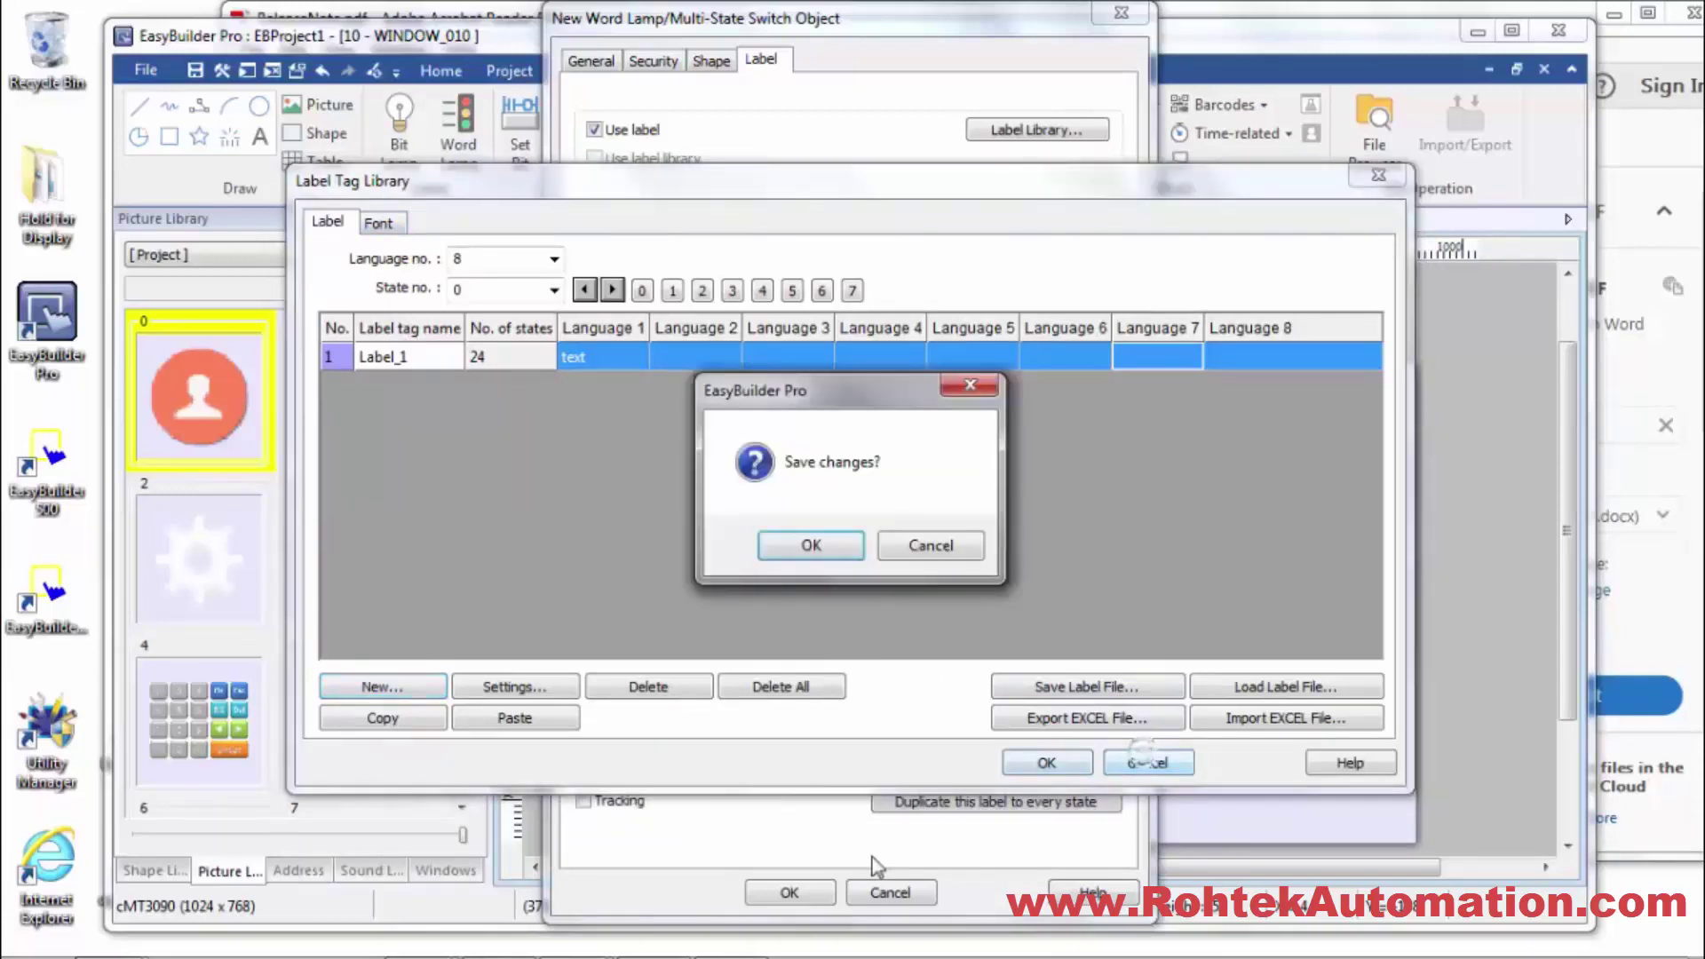
{"action": "left_click", "coordinate": [848, 555]}
{"action": "left_click", "coordinate": [790, 893]}
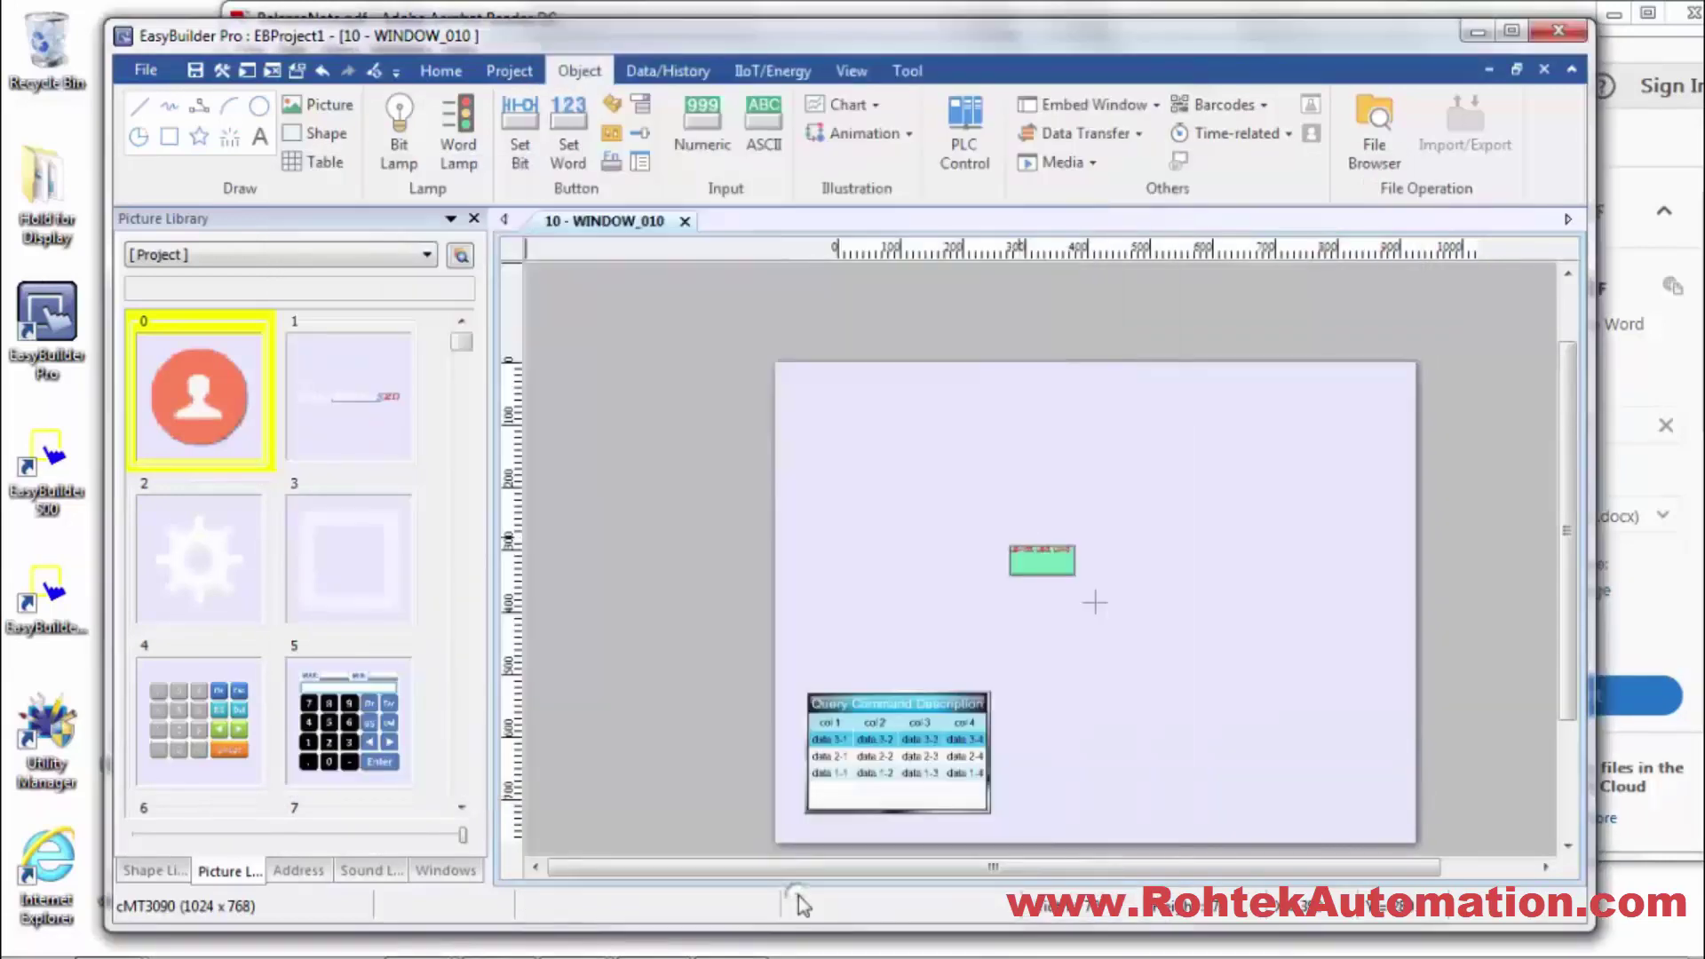
Place the word lamp above and to the left of the combo button in WINDOW_010, at about (204, 138)
{"action": "left_click", "coordinate": [901, 446]}
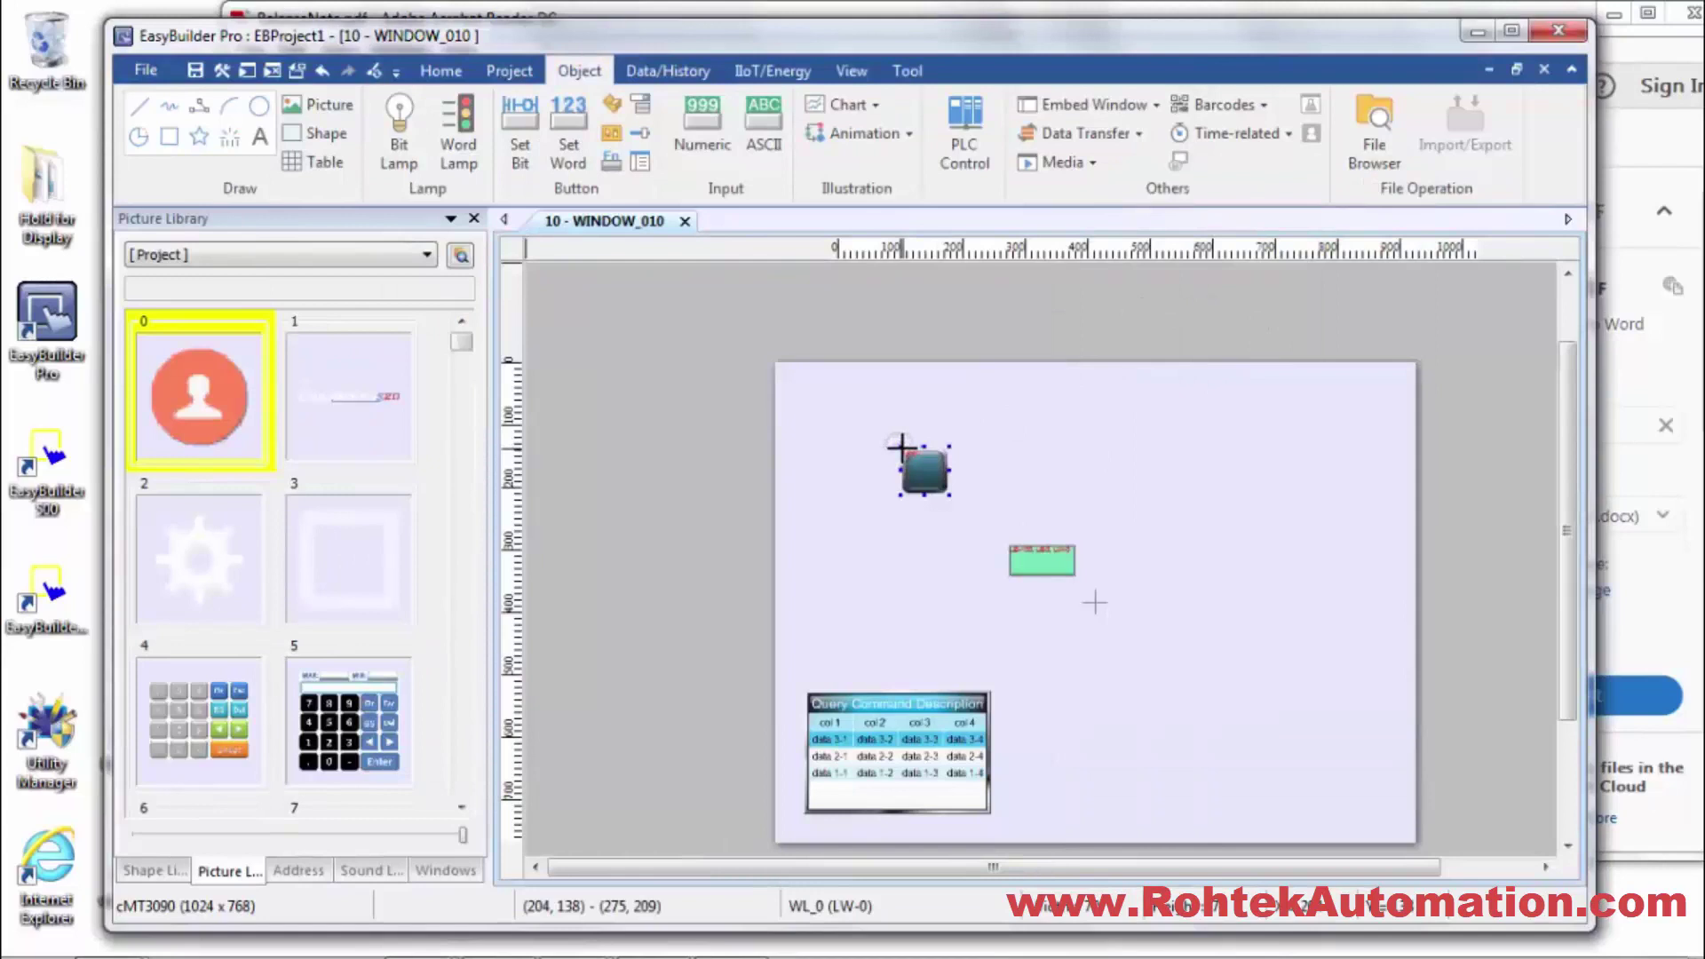
Set the SQL query result viewer's style color to yellow and confirm its properties
{"action": "double_click", "coordinate": [932, 746]}
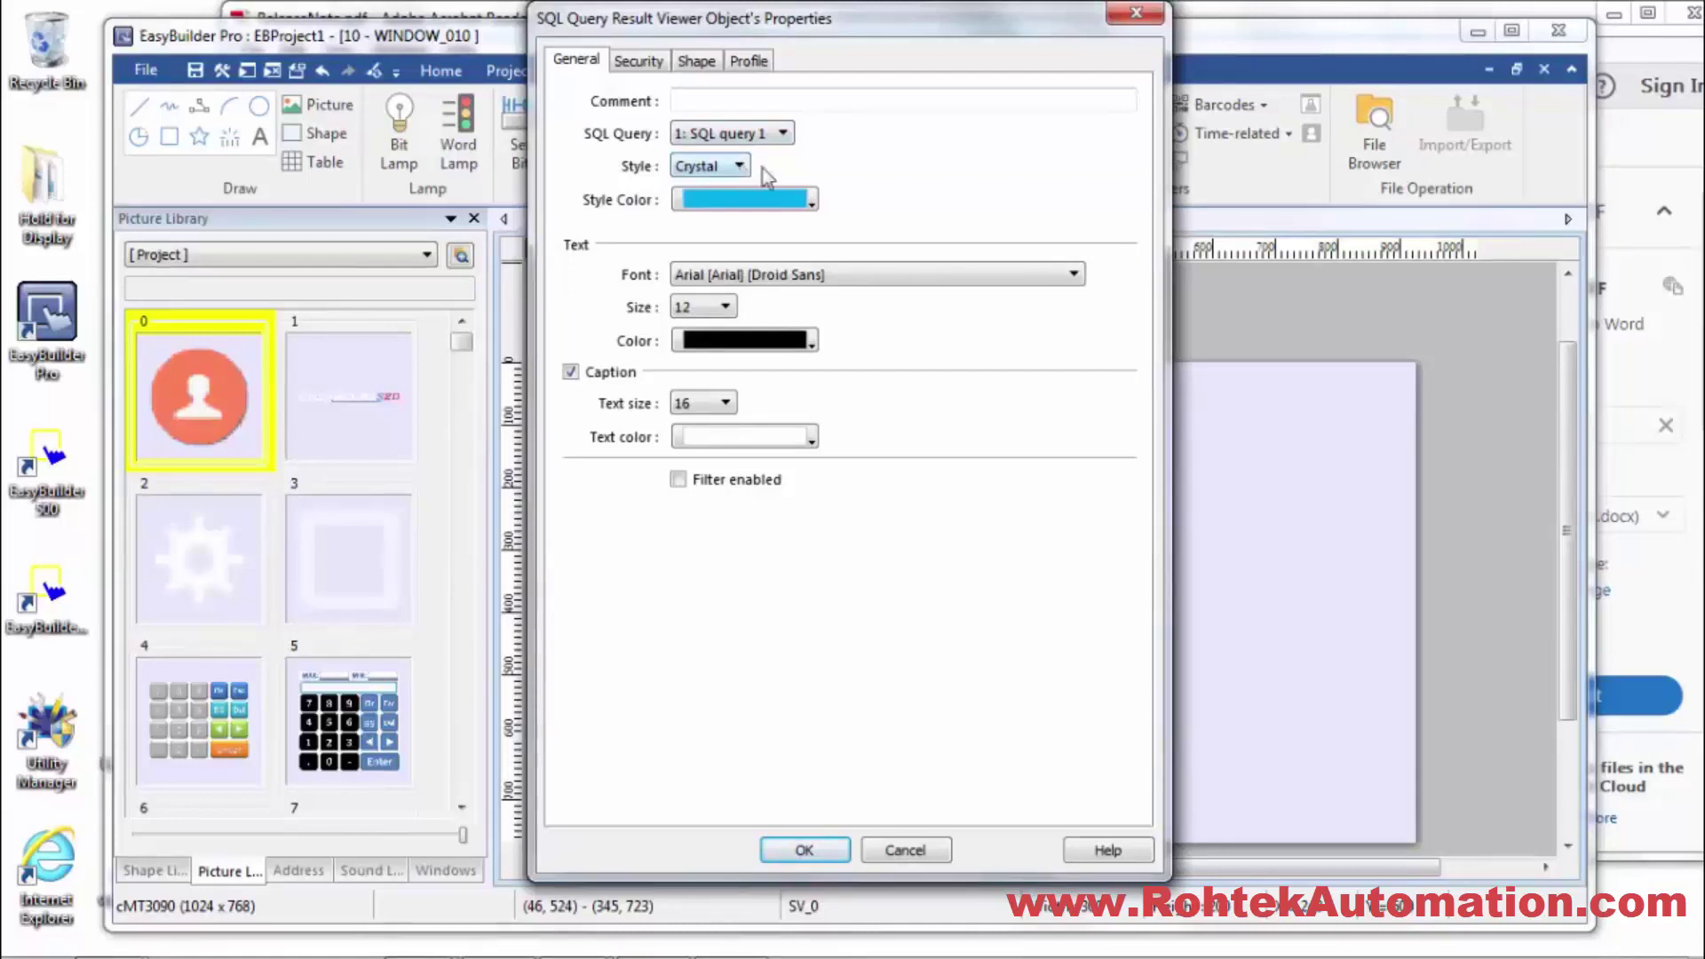
{"action": "left_click", "coordinate": [811, 204]}
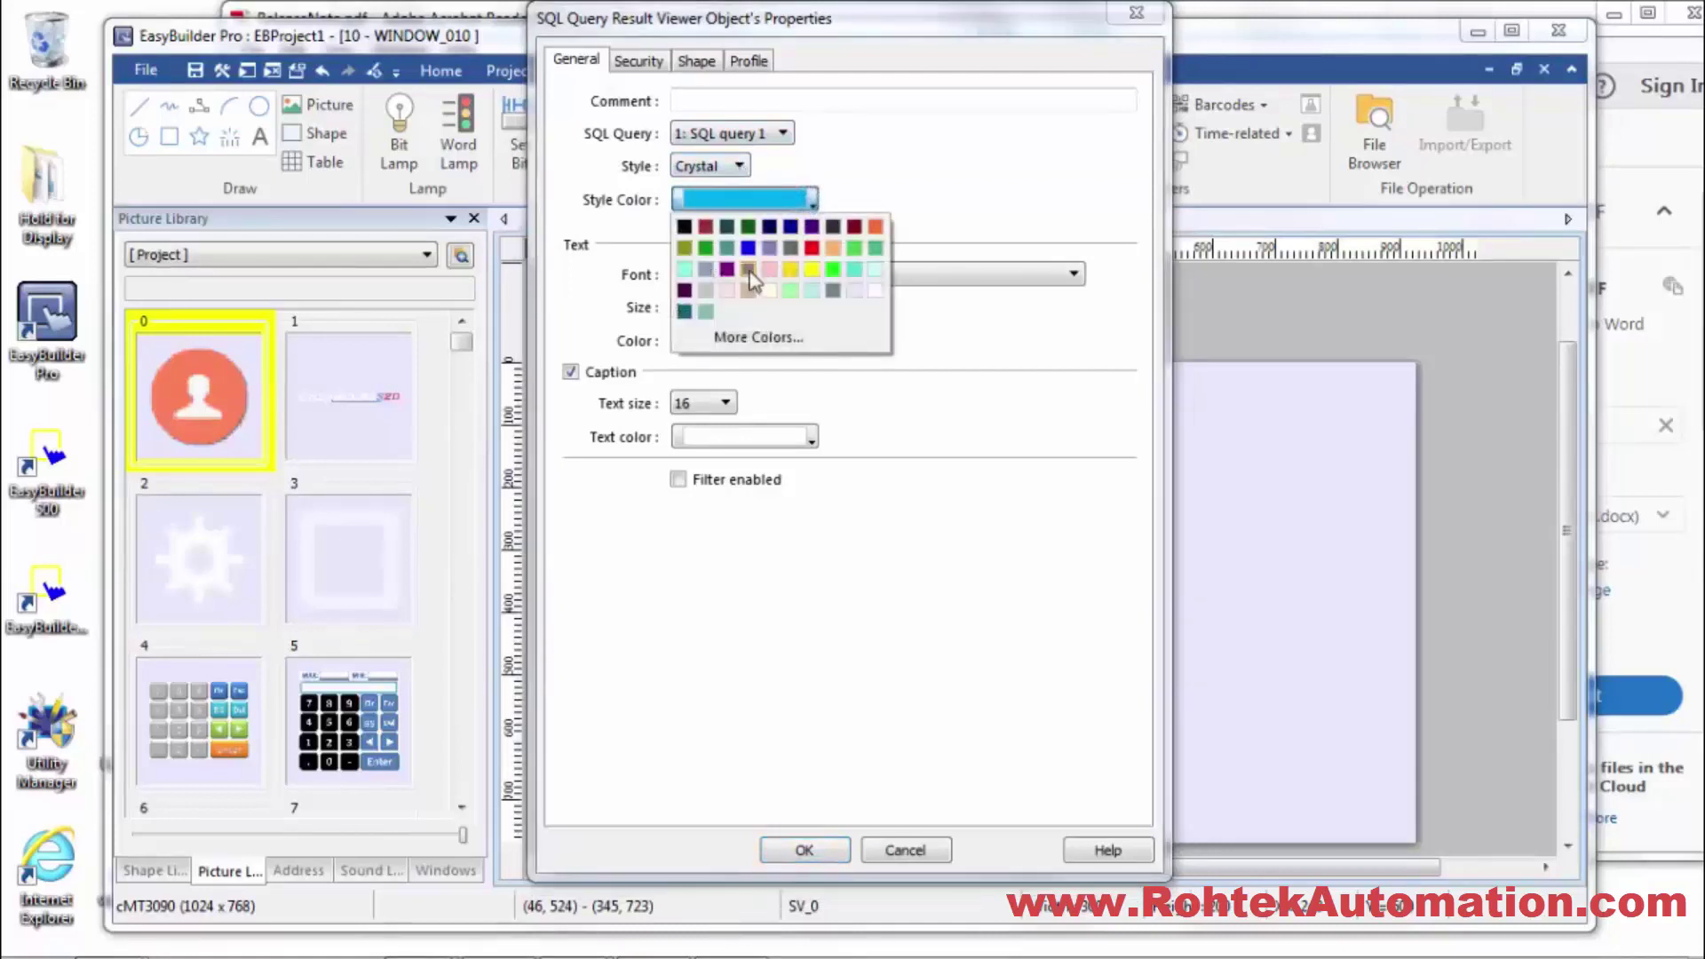
{"action": "left_click", "coordinate": [791, 270]}
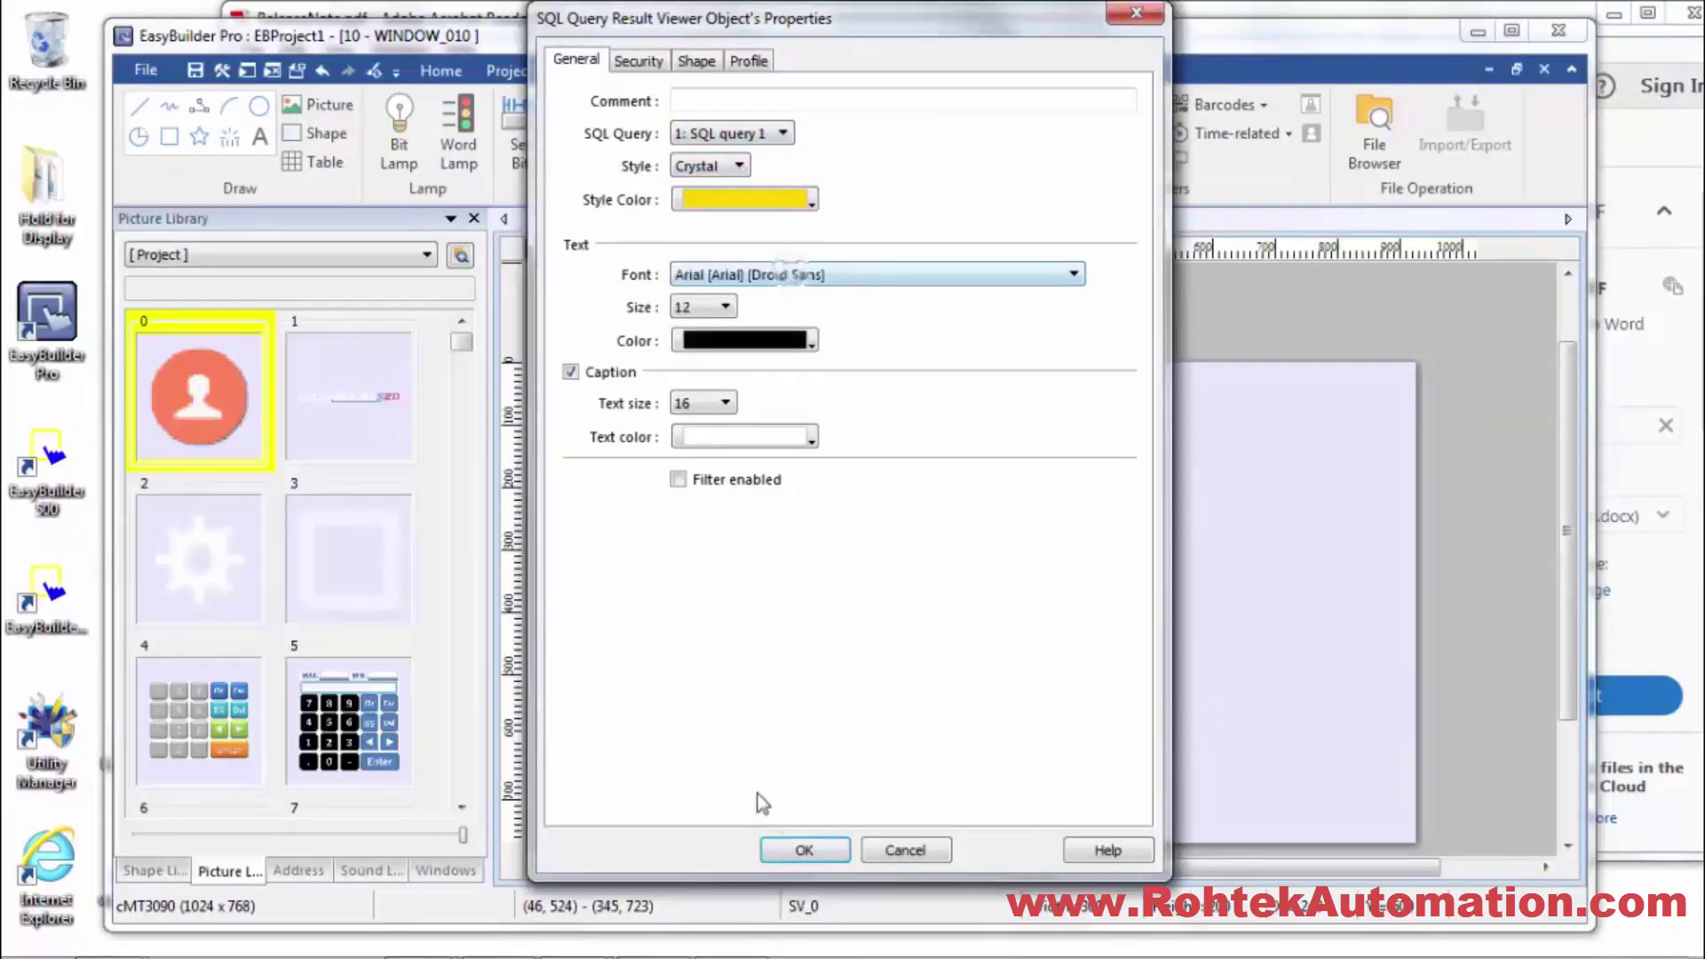
{"action": "left_click", "coordinate": [805, 851]}
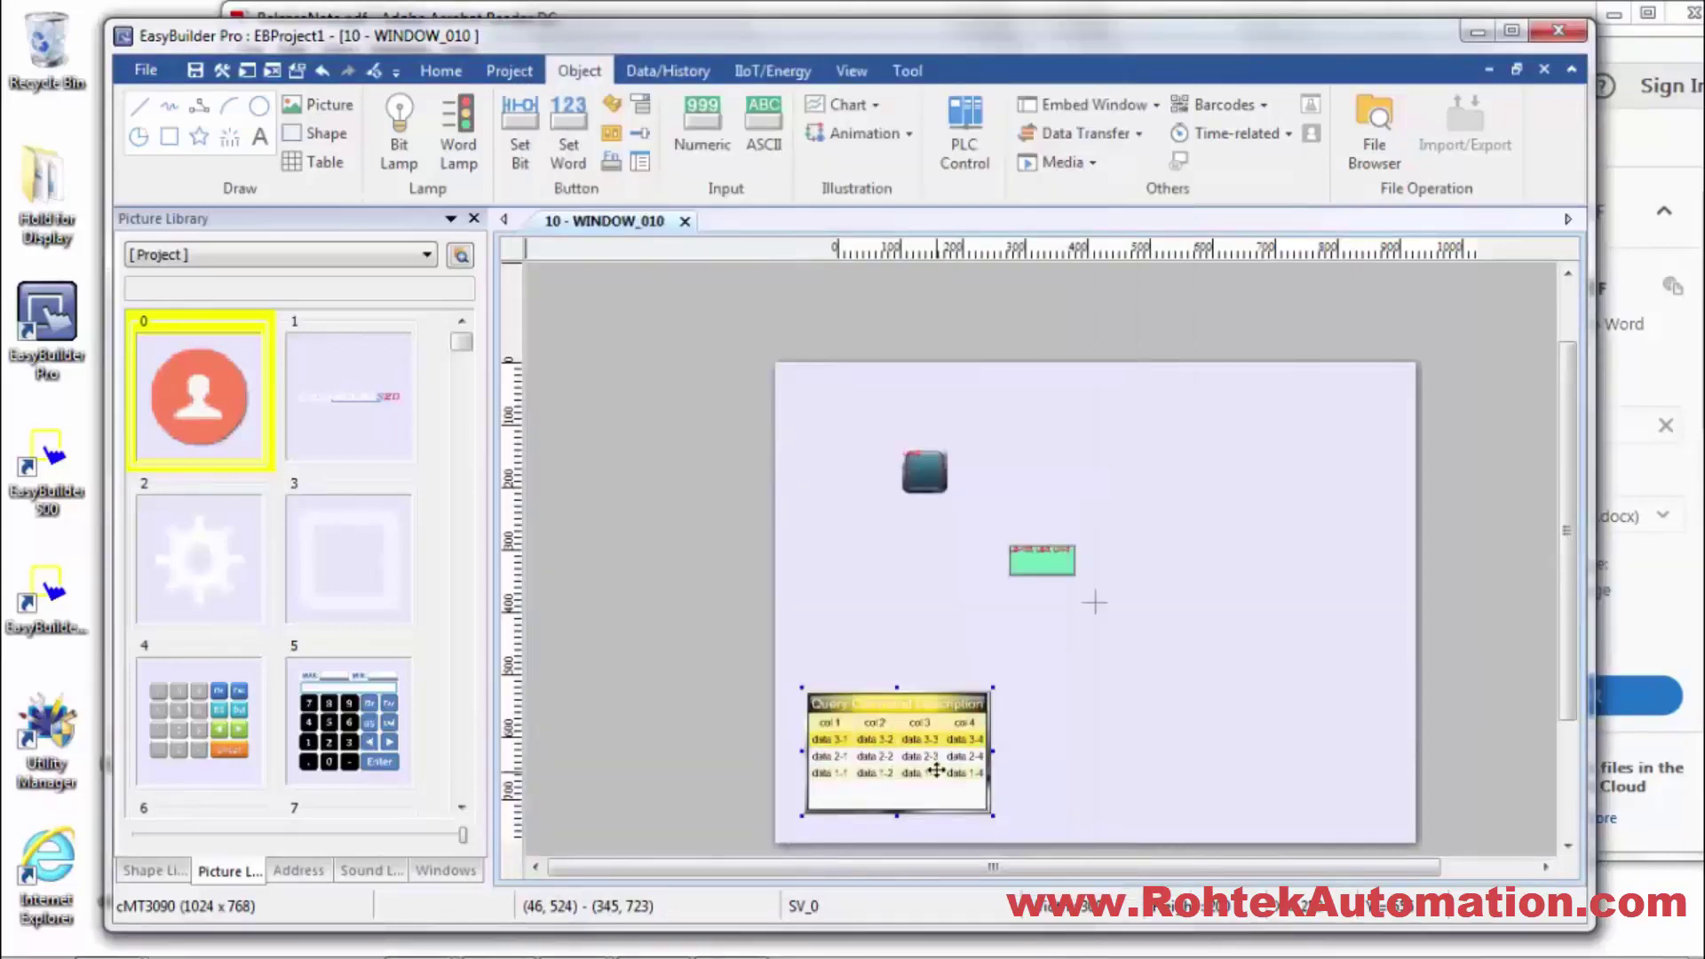
Set the SQL query result viewer's style color to blue and confirm its properties
{"action": "double_click", "coordinate": [932, 779]}
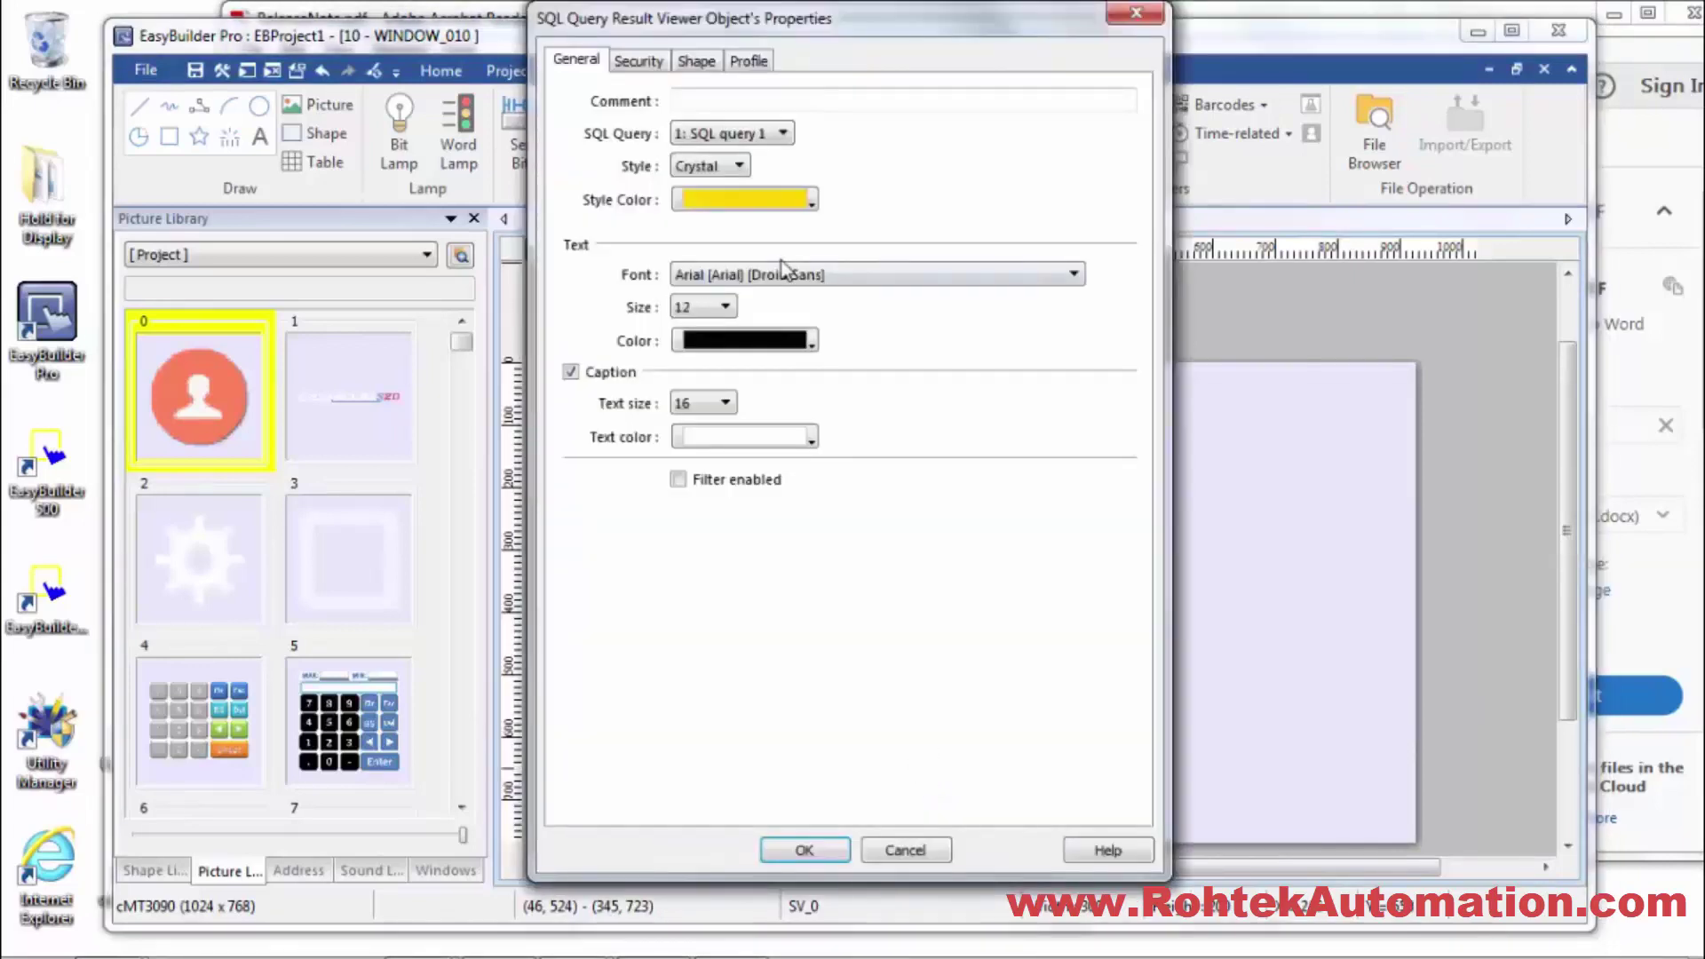
{"action": "left_click", "coordinate": [793, 202]}
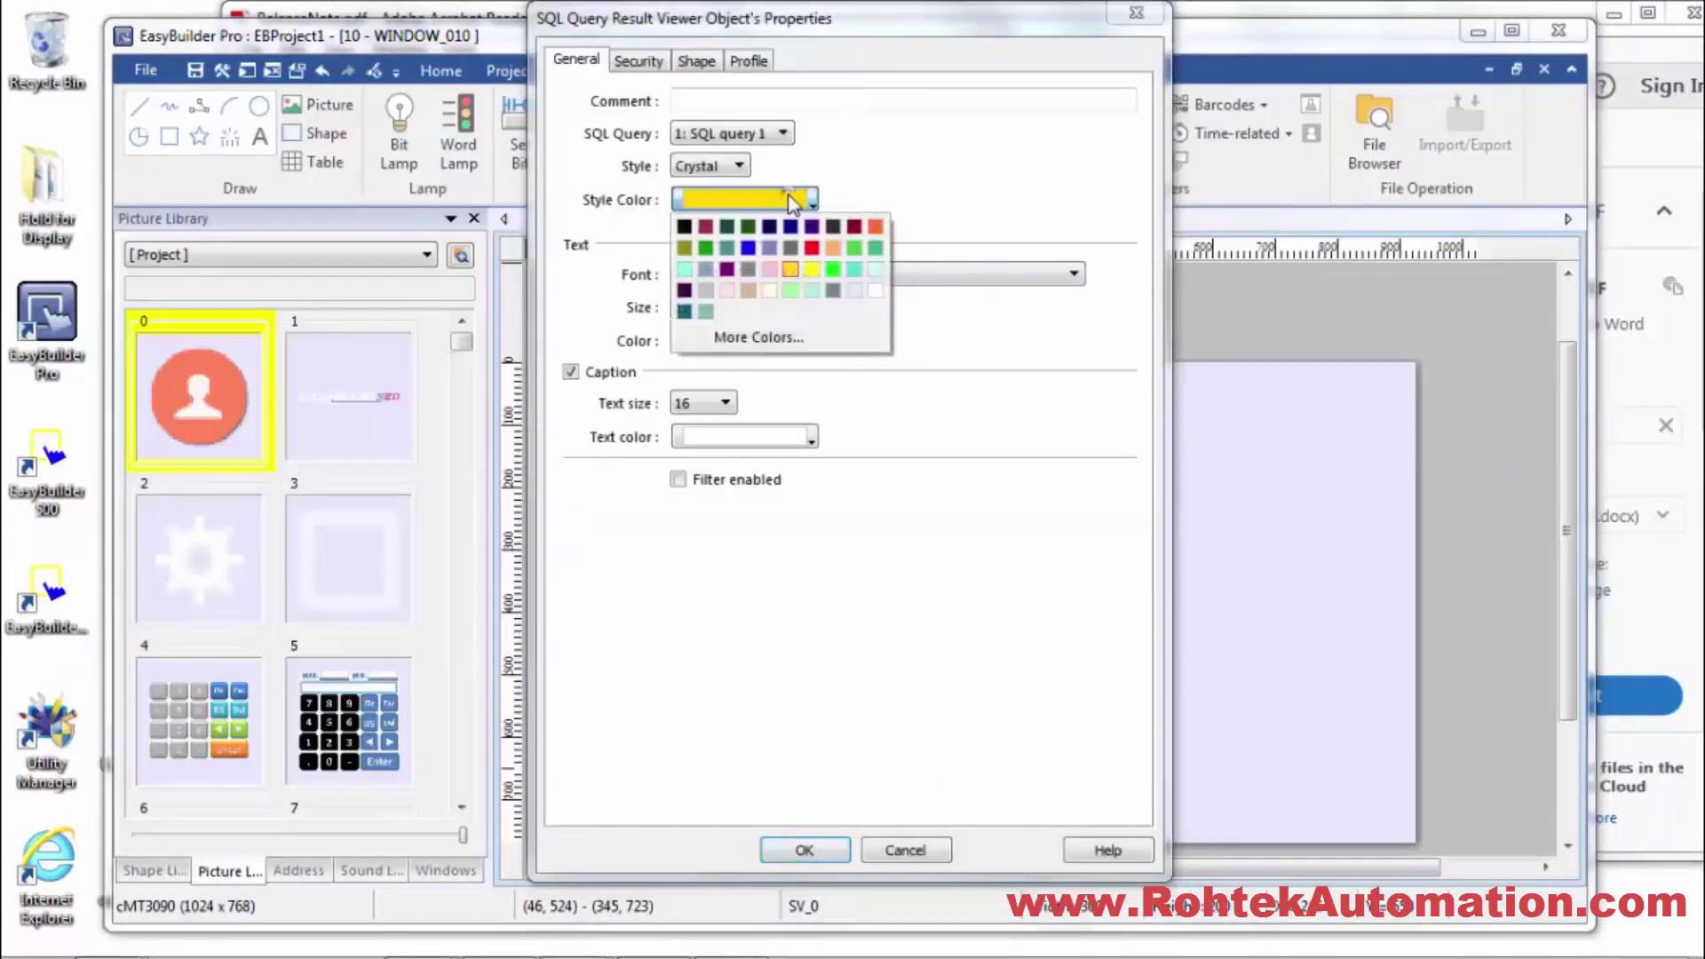
{"action": "left_click", "coordinate": [749, 250]}
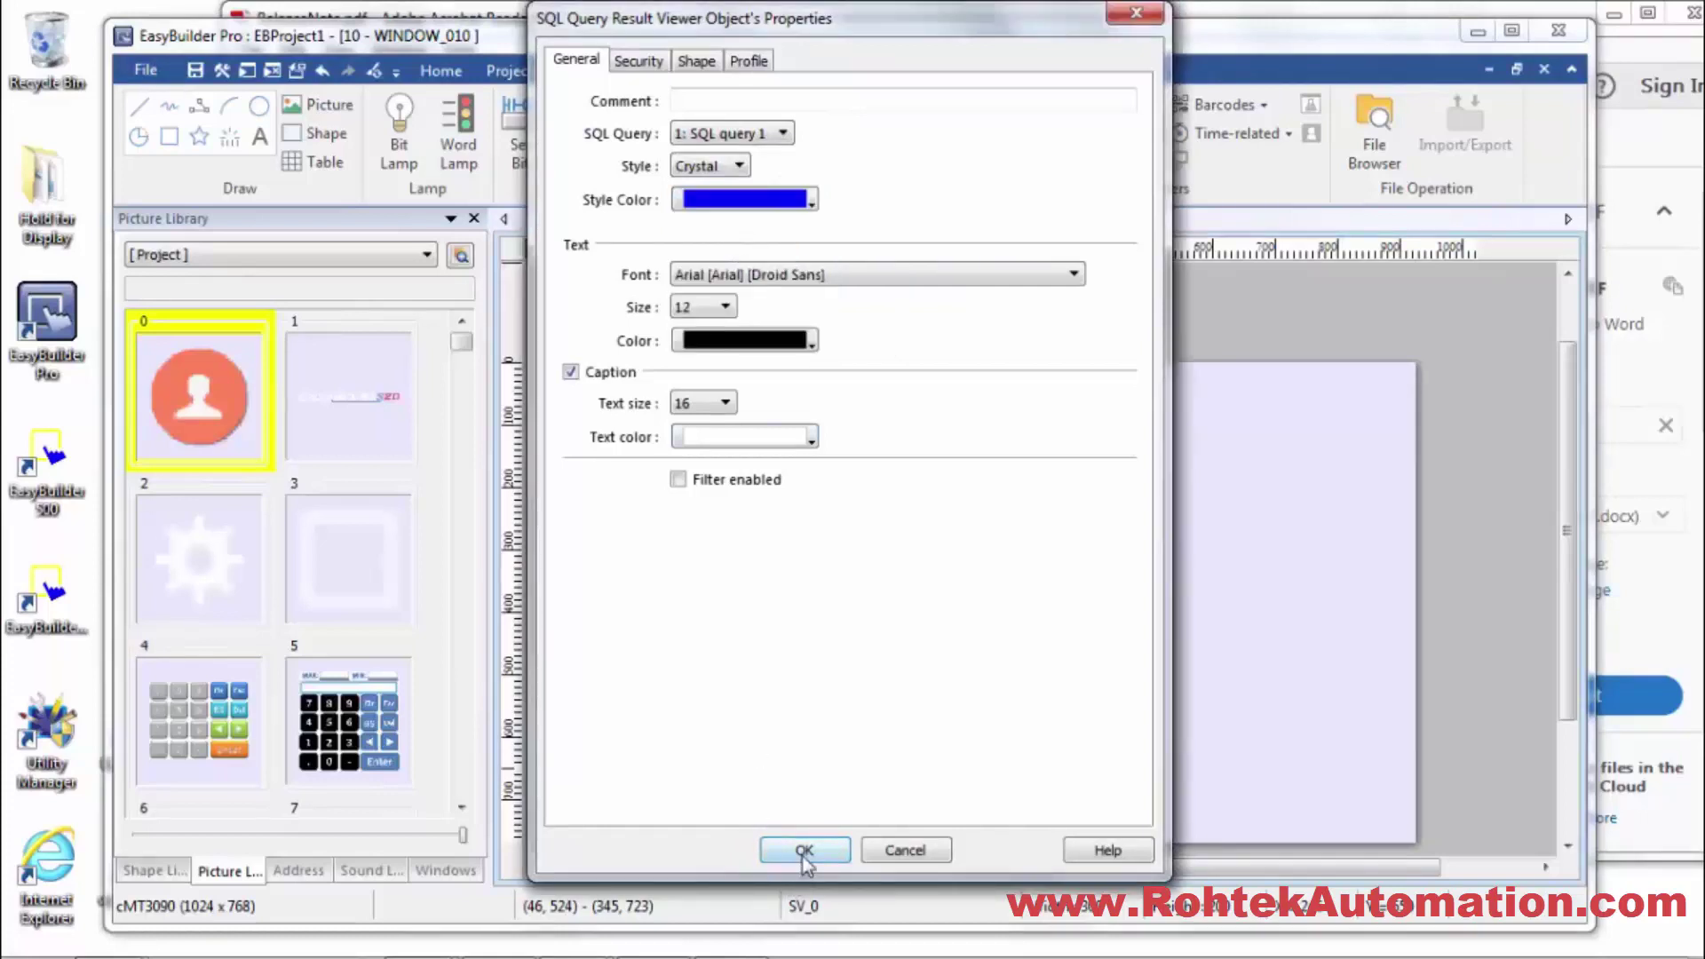
{"action": "left_click", "coordinate": [805, 851]}
Set the result viewer's style to Default, keeping SQL query 1 as its source, and confirm
{"action": "double_click", "coordinate": [934, 753]}
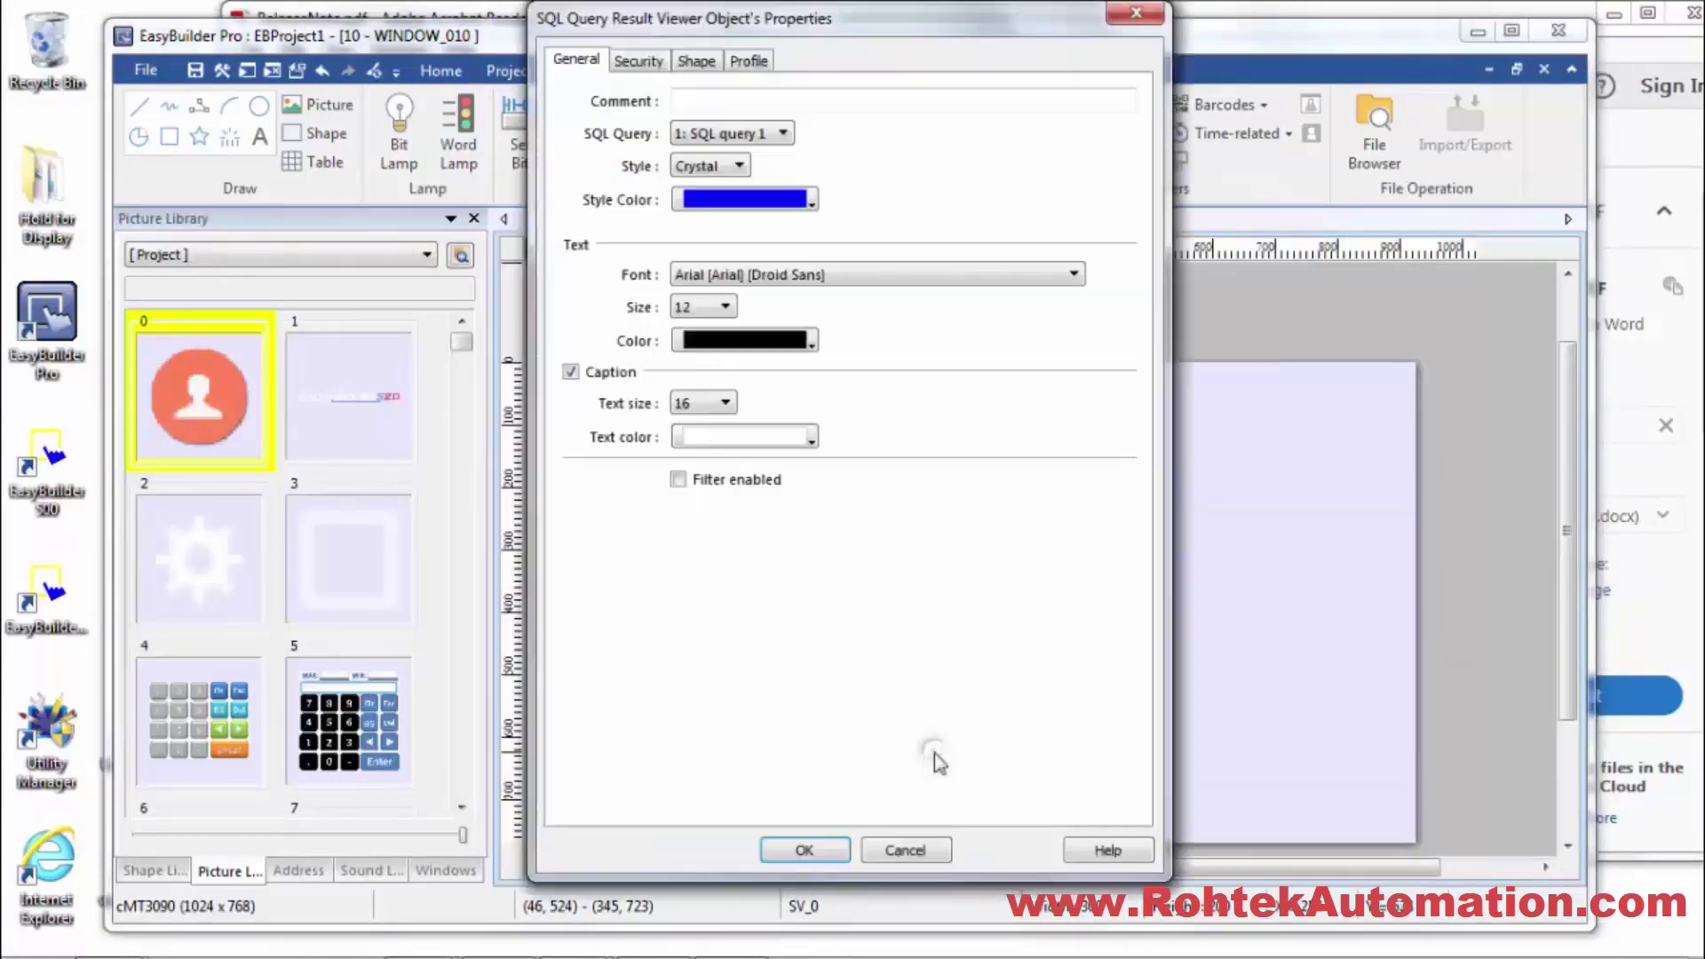
{"action": "left_click", "coordinate": [785, 135]}
{"action": "left_click", "coordinate": [755, 152]}
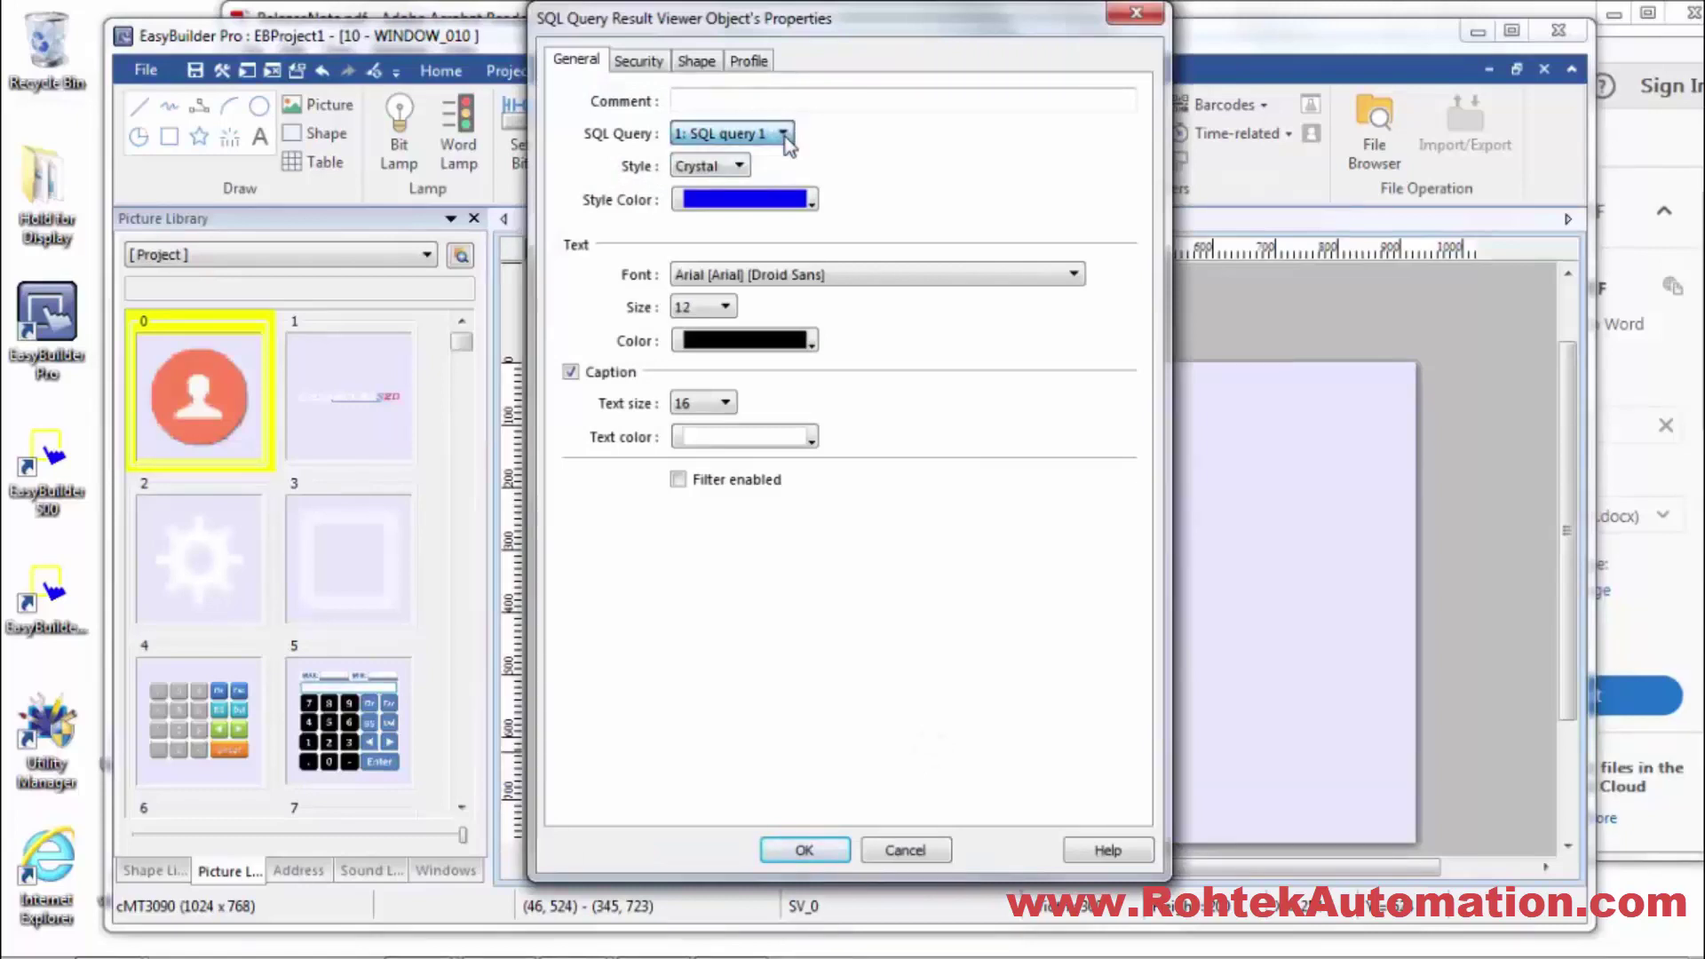
{"action": "left_click", "coordinate": [740, 167]}
{"action": "left_click", "coordinate": [699, 187]}
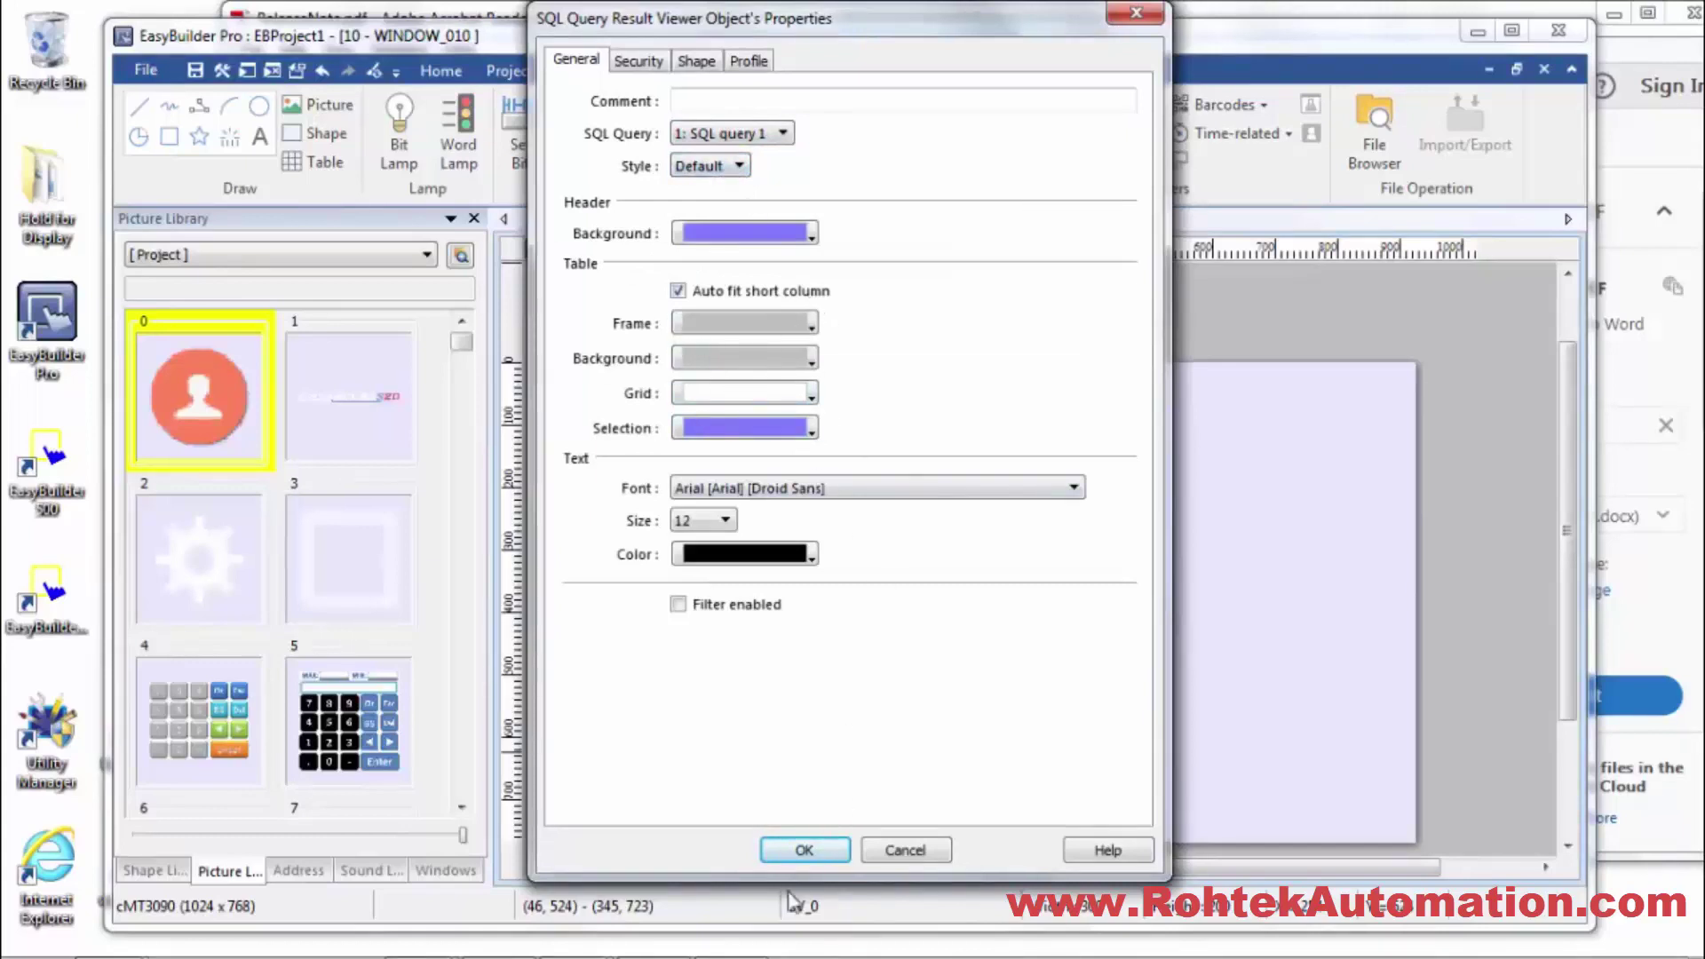
{"action": "left_click", "coordinate": [805, 853]}
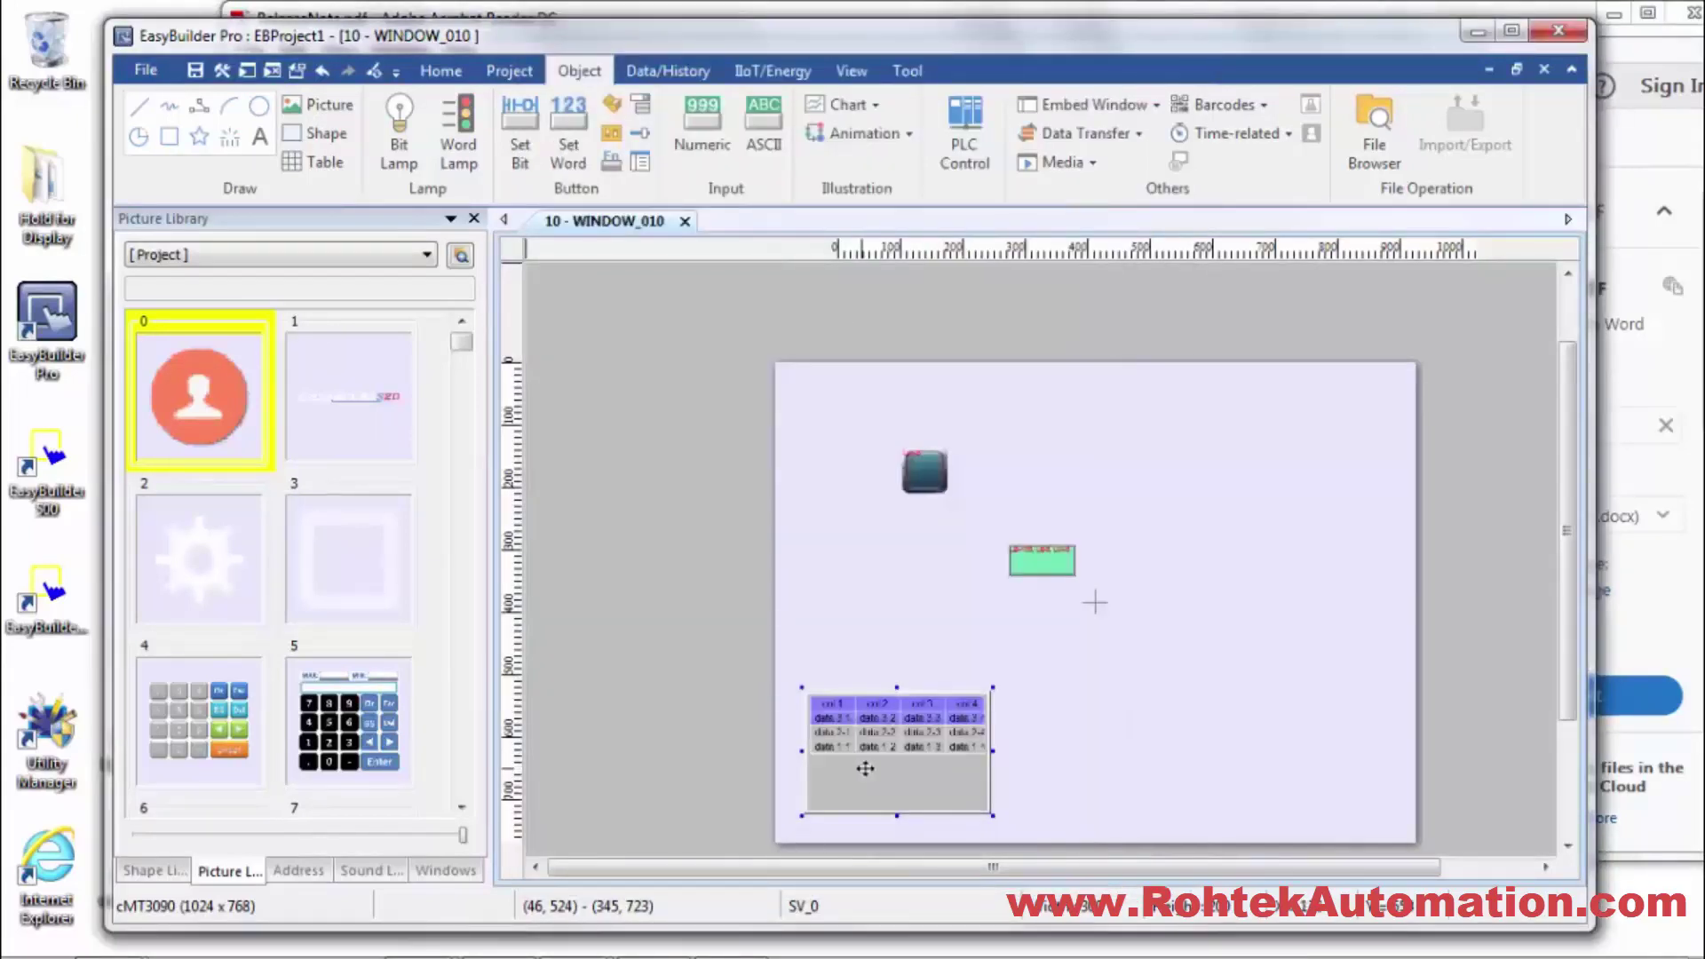
Set the SQL query result viewer's style to Flat and confirm its properties
{"action": "double_click", "coordinate": [893, 743]}
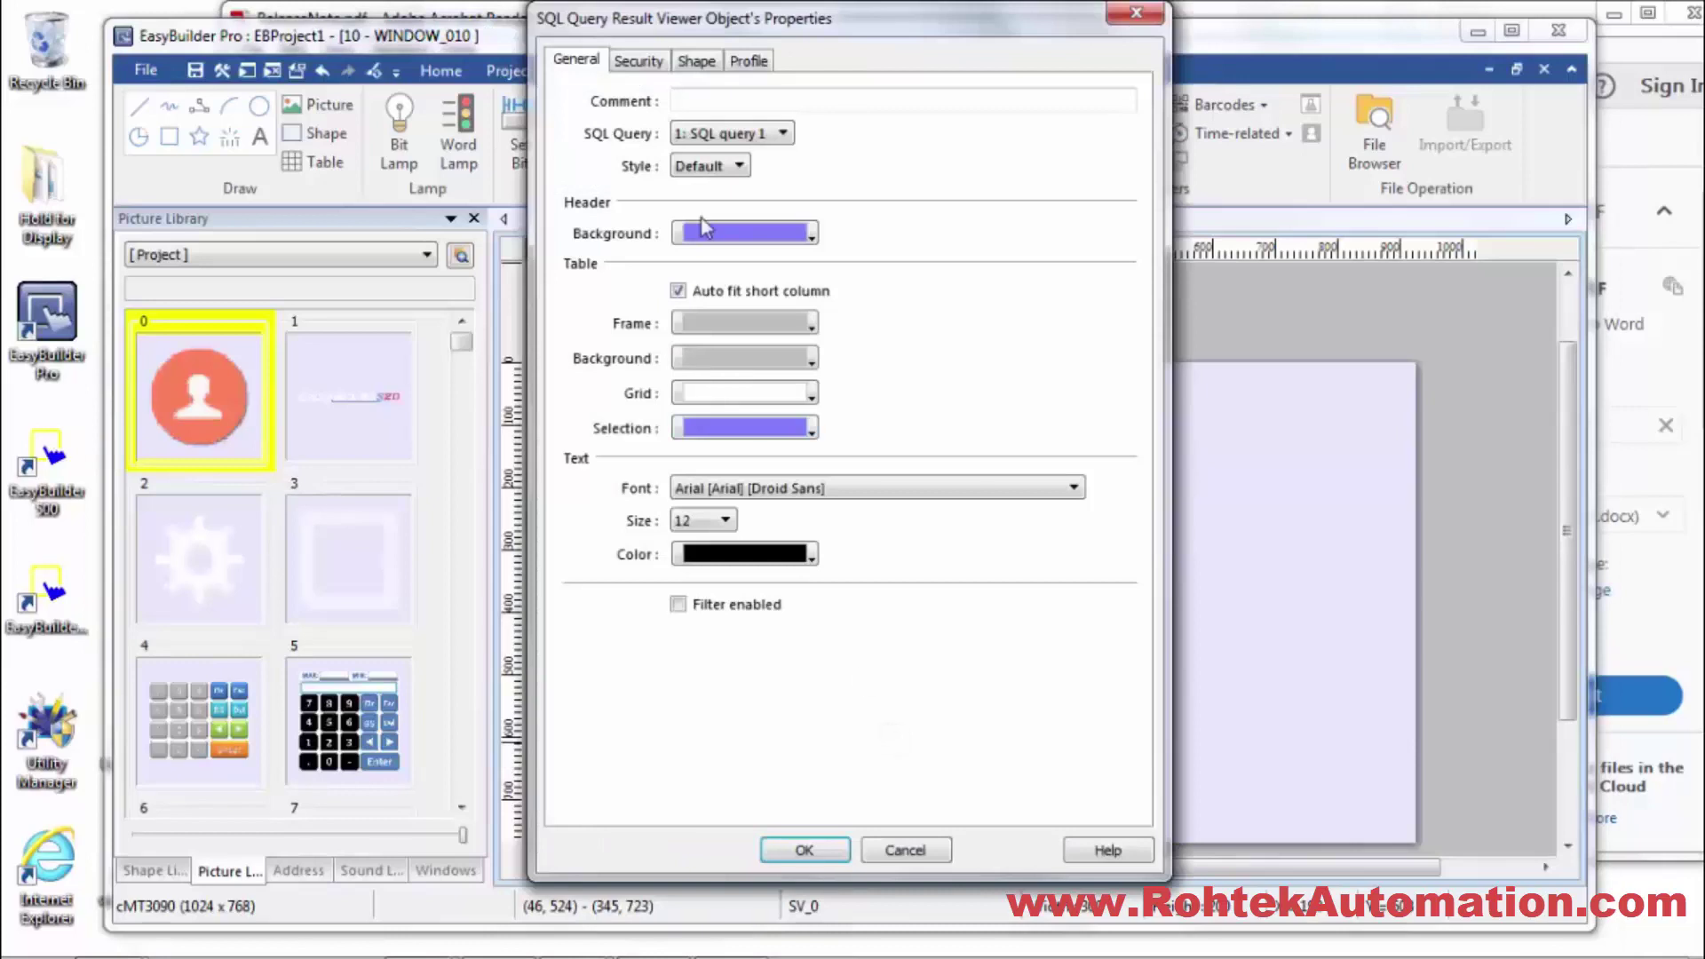
{"action": "left_click", "coordinate": [744, 168]}
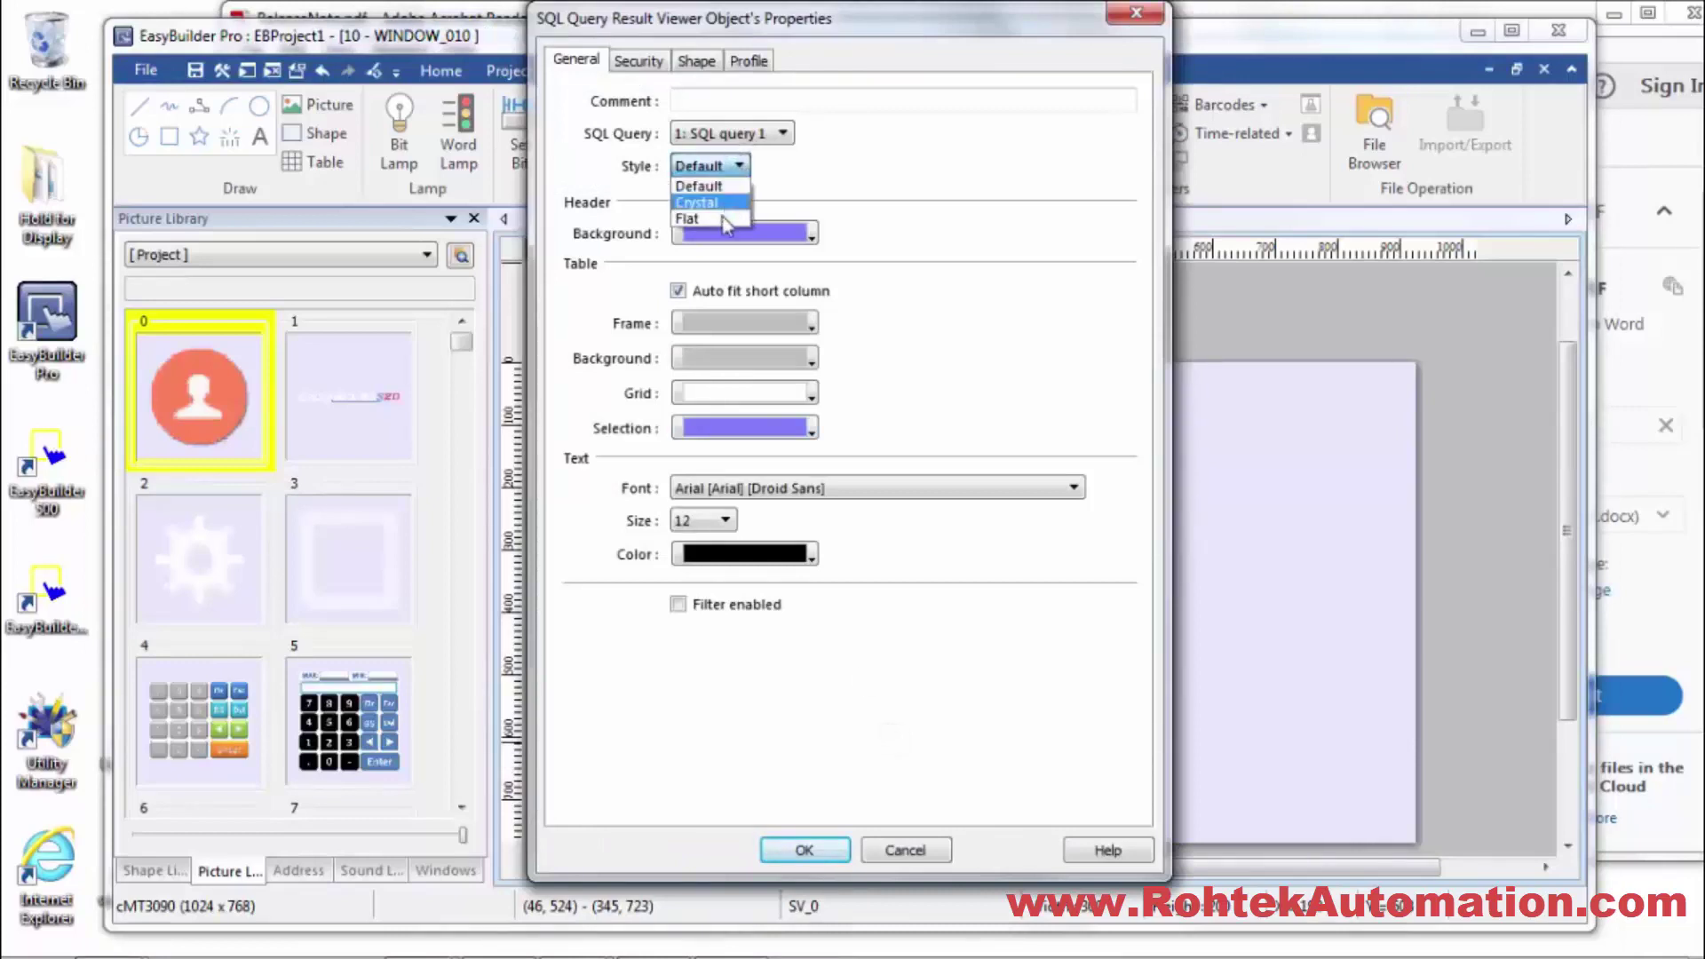
{"action": "left_click", "coordinate": [722, 210]}
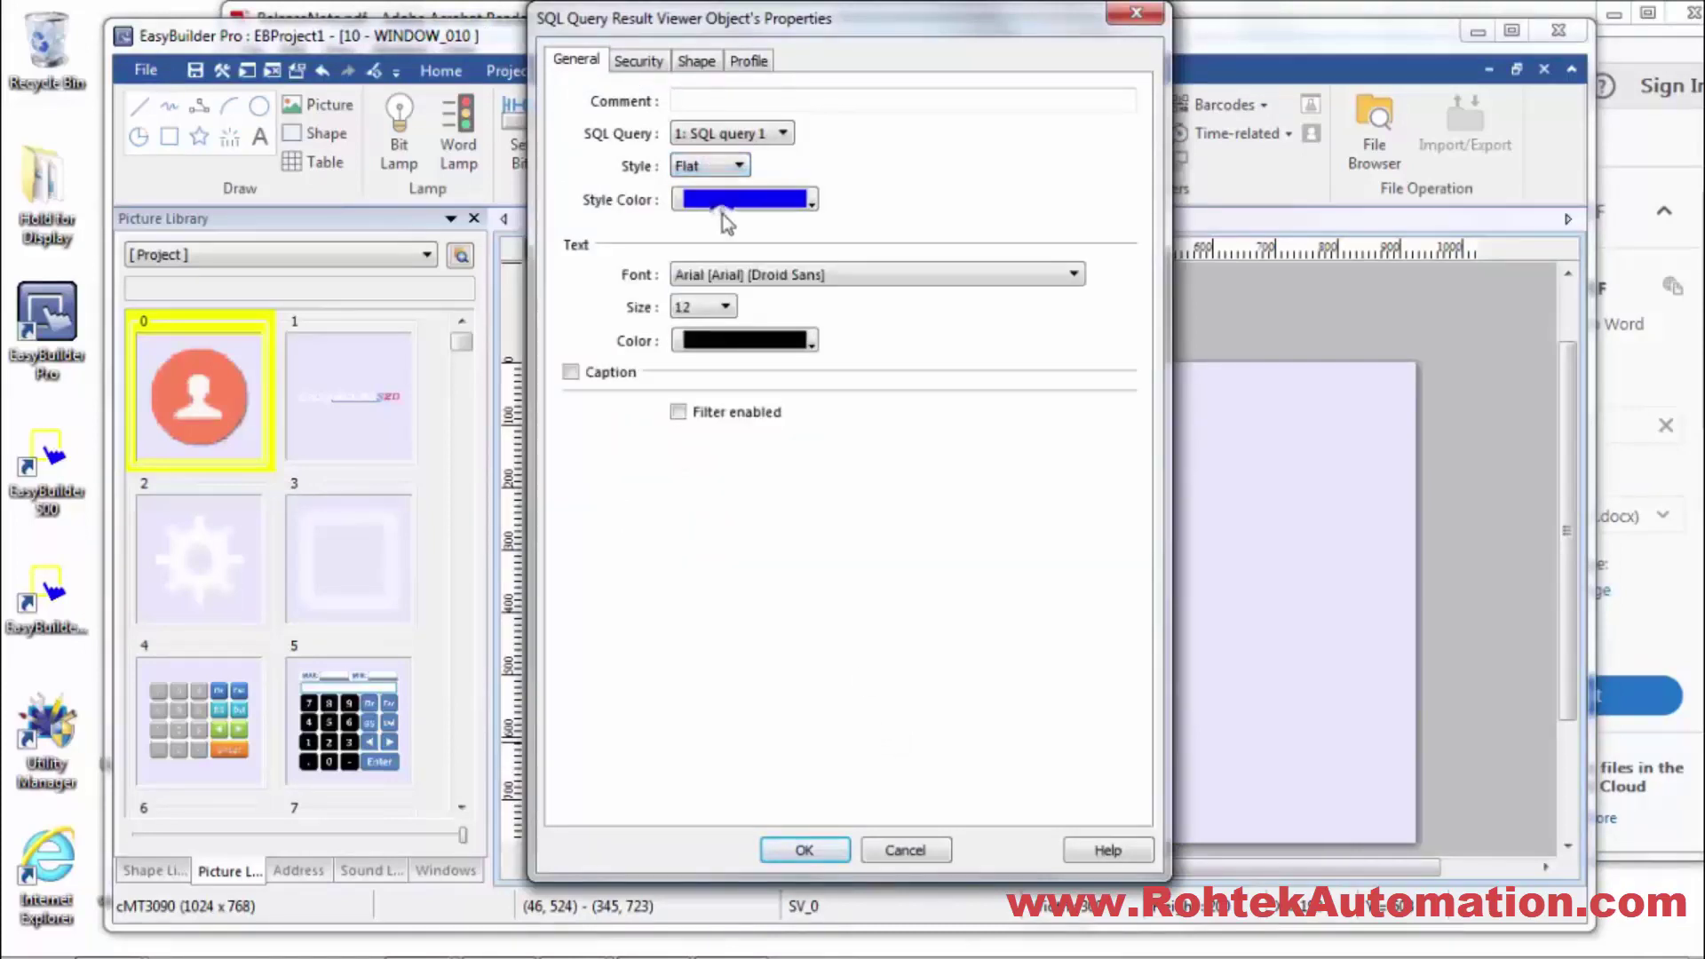
{"action": "left_click", "coordinate": [796, 845]}
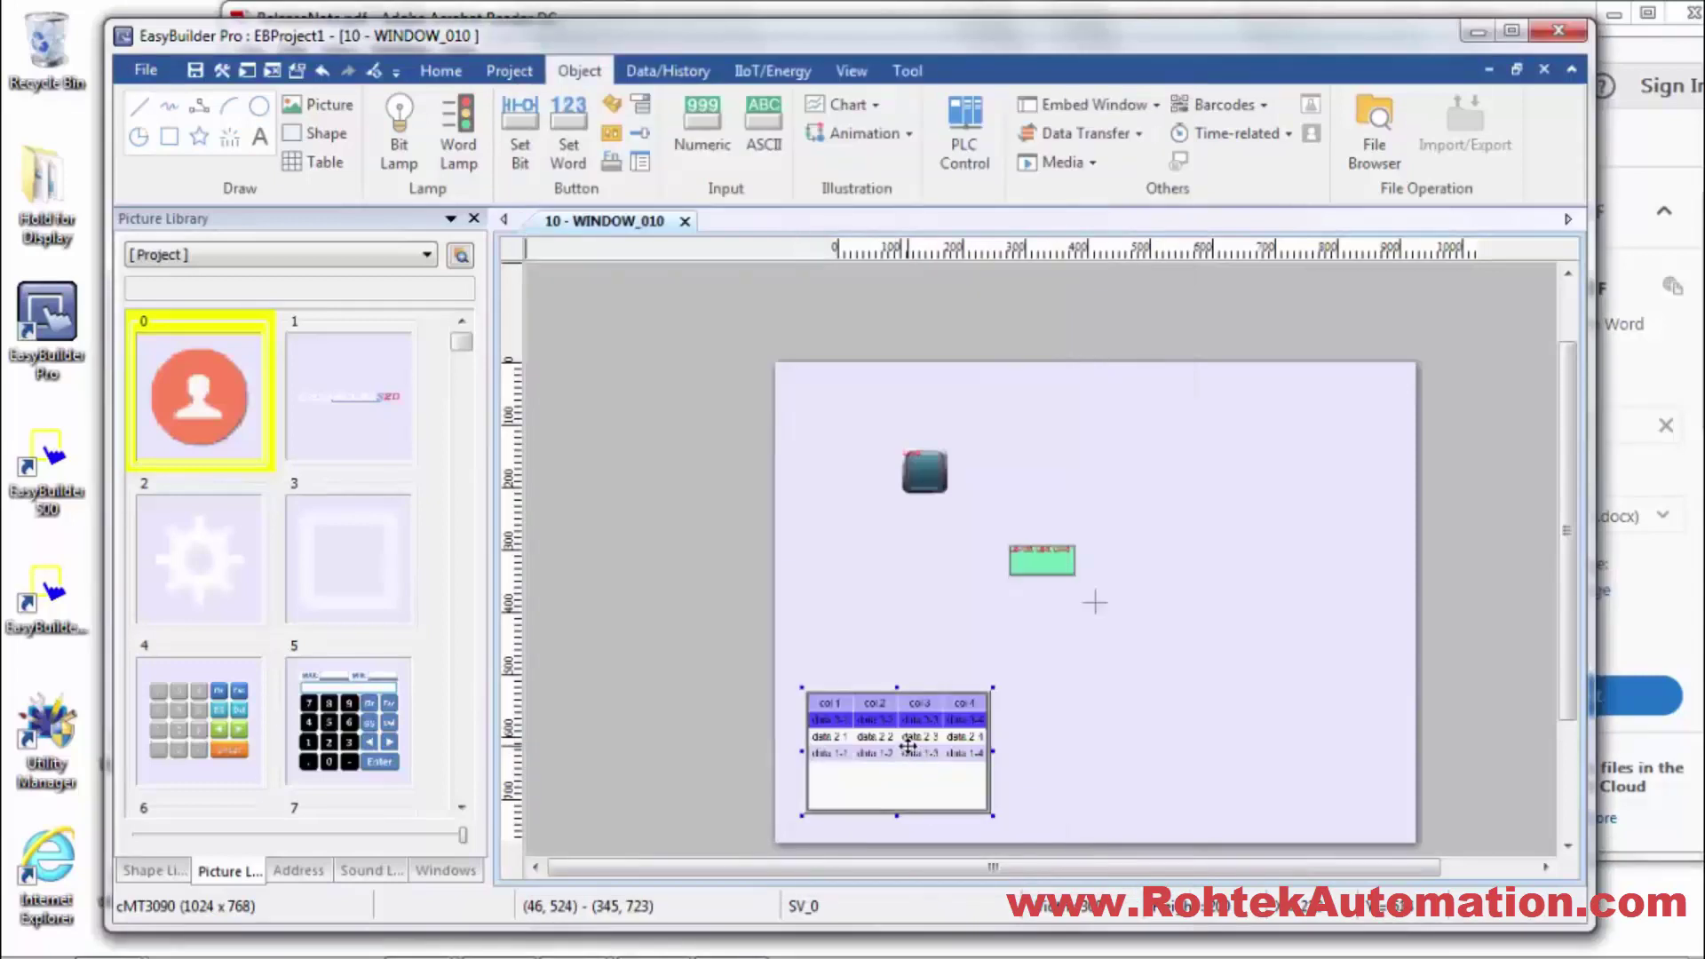
Move the result viewer to the upper right of WINDOW_010 and enlarge it to span about (580, 104) to (965, 477)
{"action": "left_click_drag", "start_coordinate": [907, 746], "coordinate": [1241, 484]}
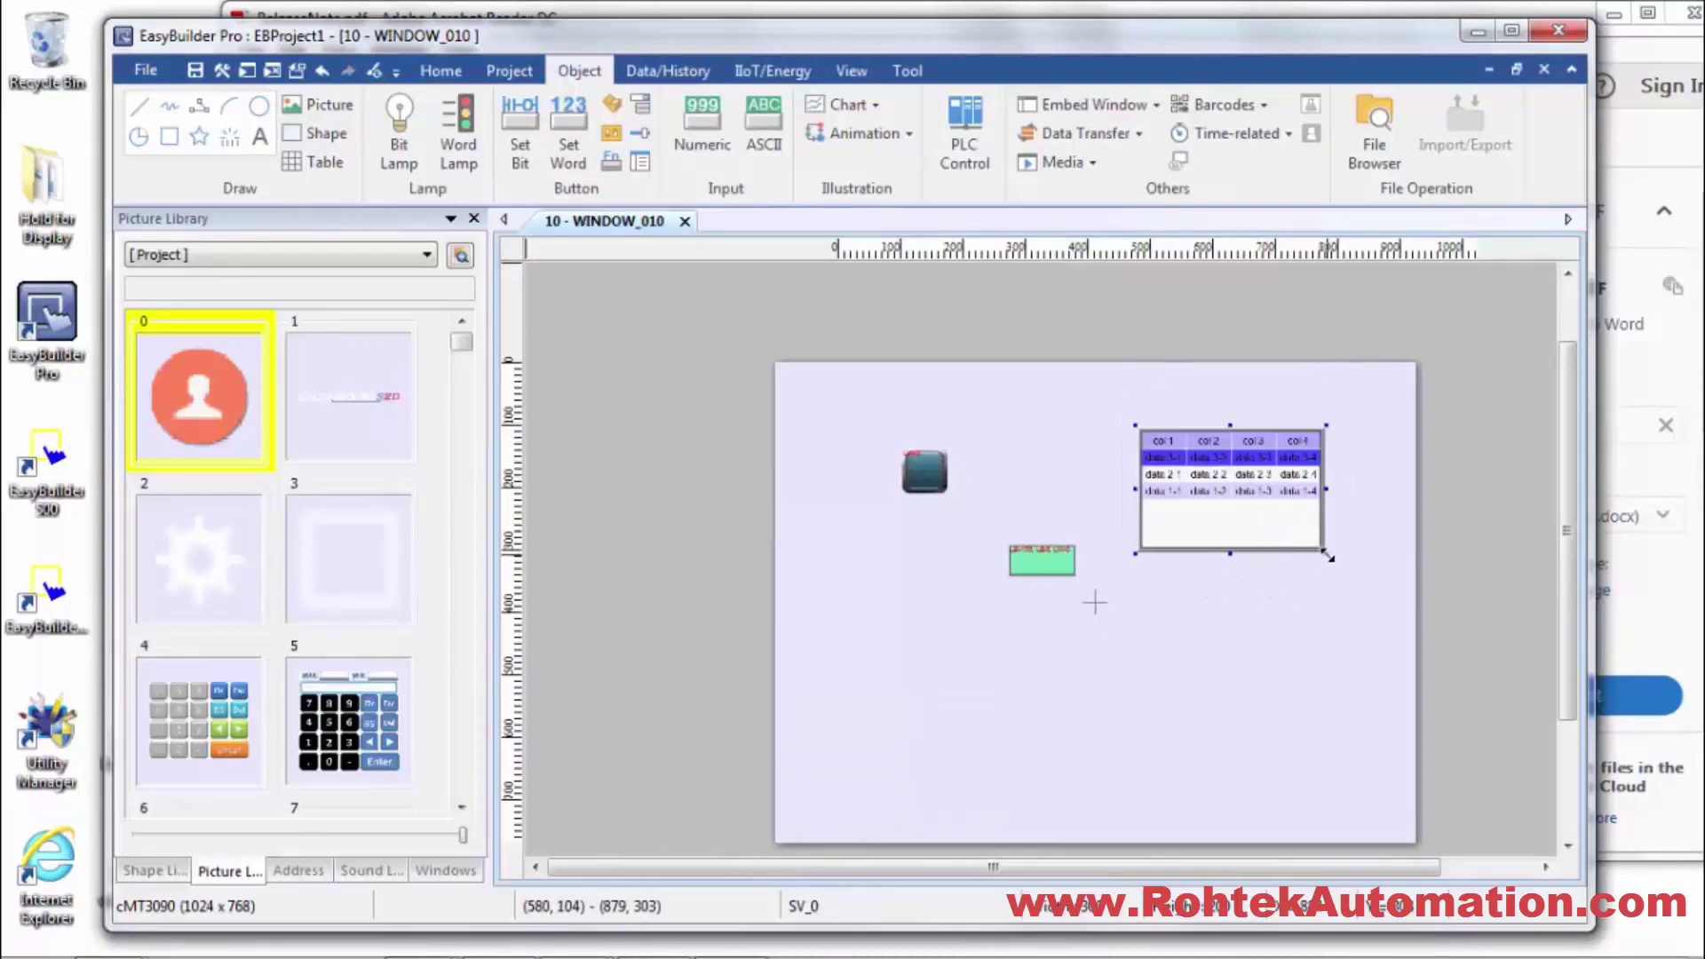
{"action": "left_click_drag", "start_coordinate": [1329, 556], "coordinate": [1379, 662]}
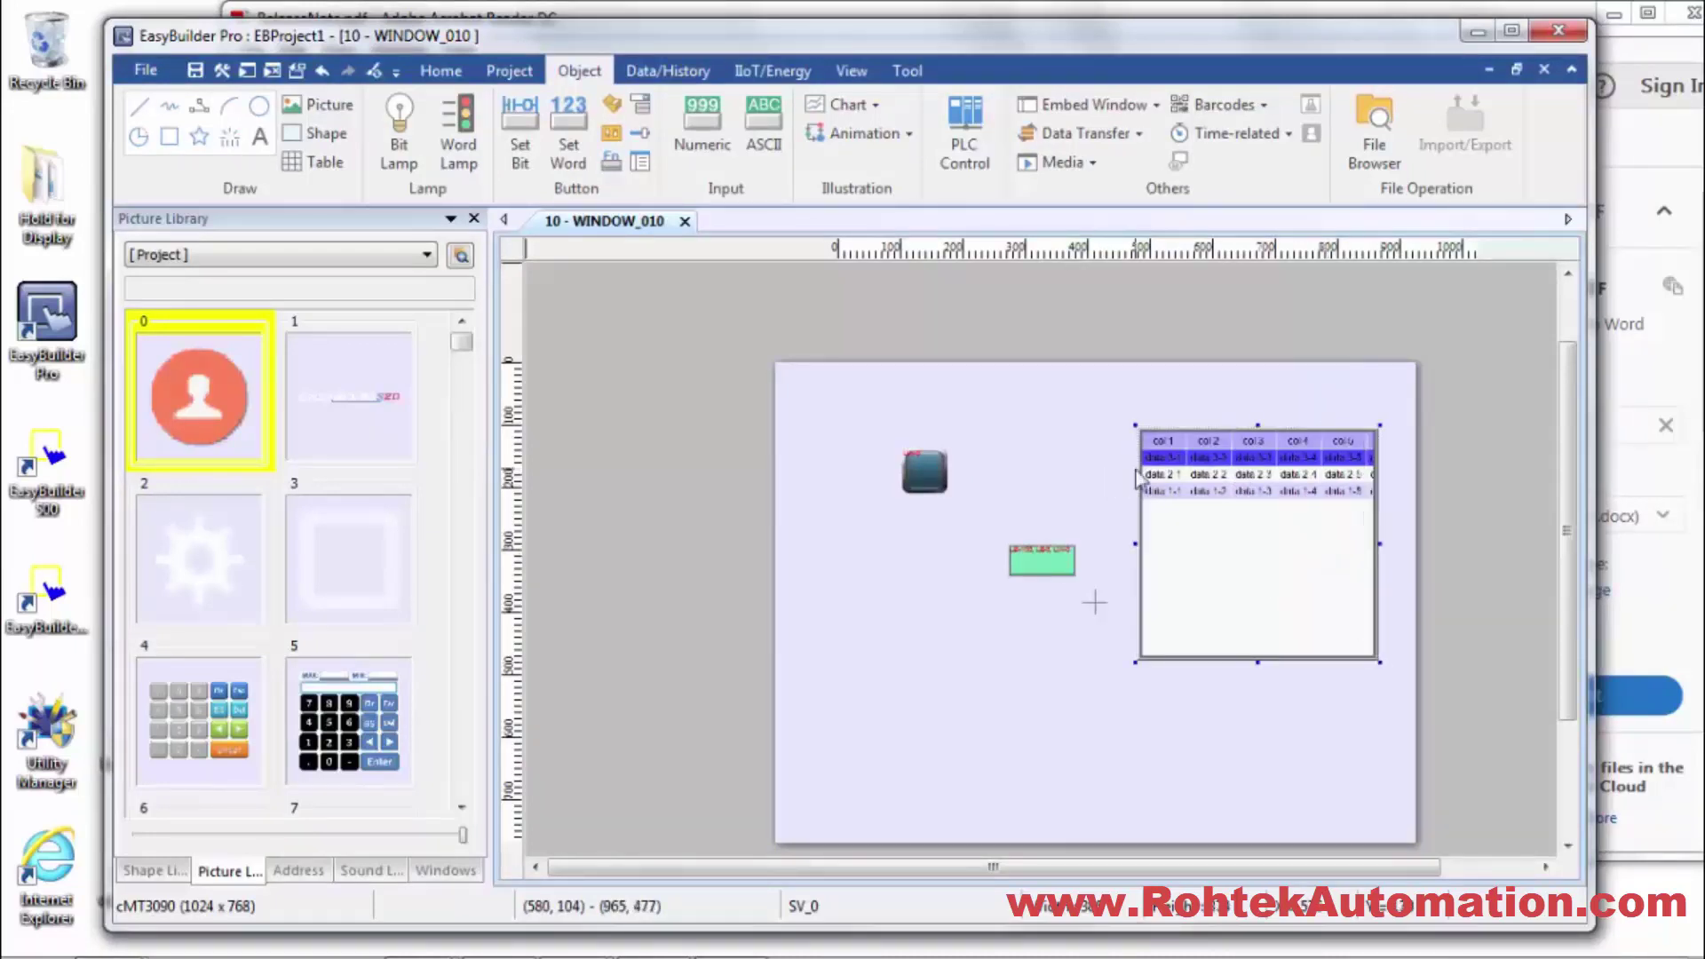
Set the enlarged SQL query result viewer's style to Crystal and confirm its properties
{"action": "double_click", "coordinate": [1193, 493]}
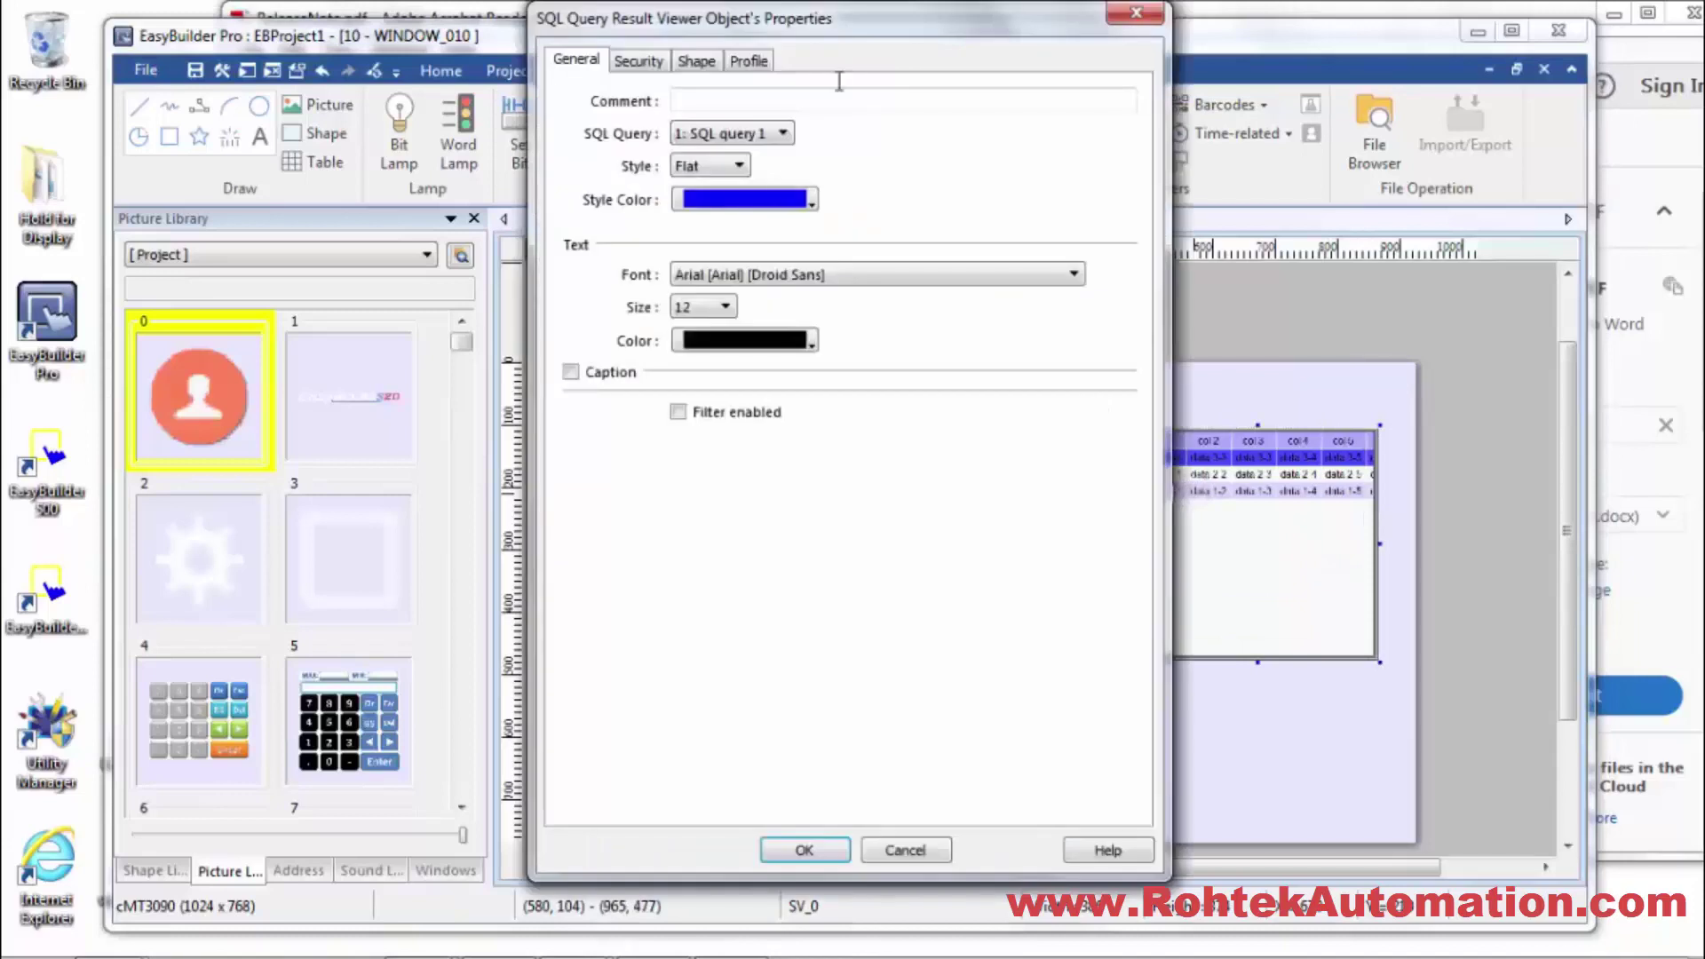
{"action": "left_click", "coordinate": [739, 167]}
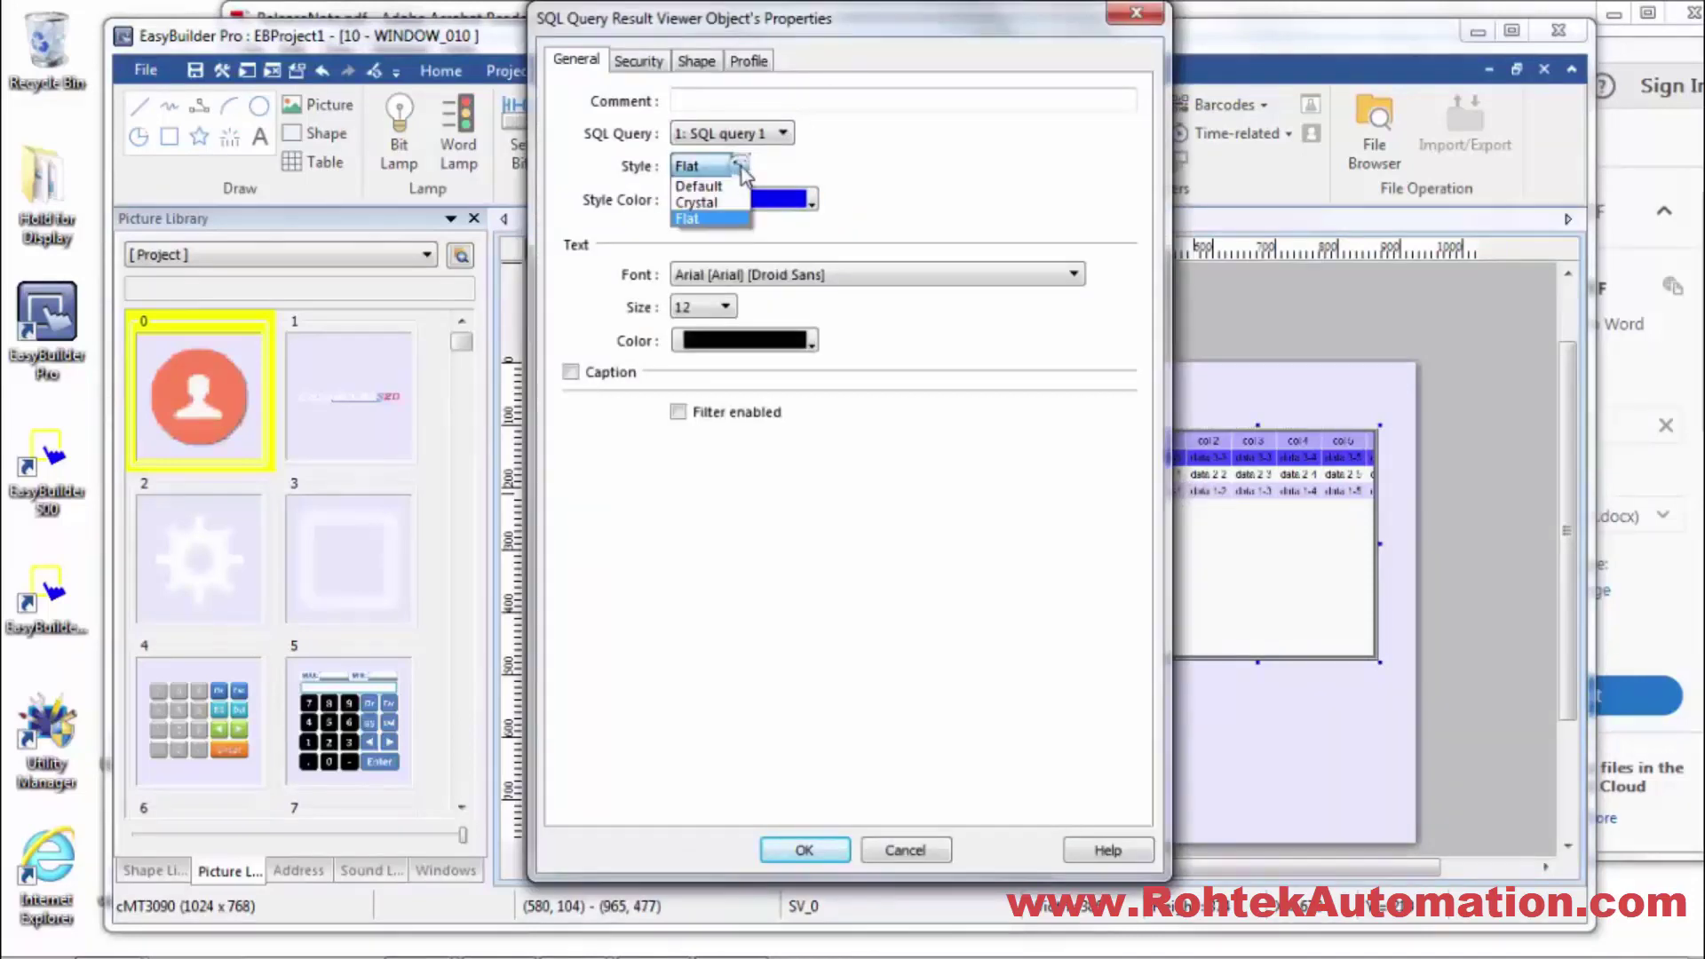
{"action": "left_click", "coordinate": [728, 204]}
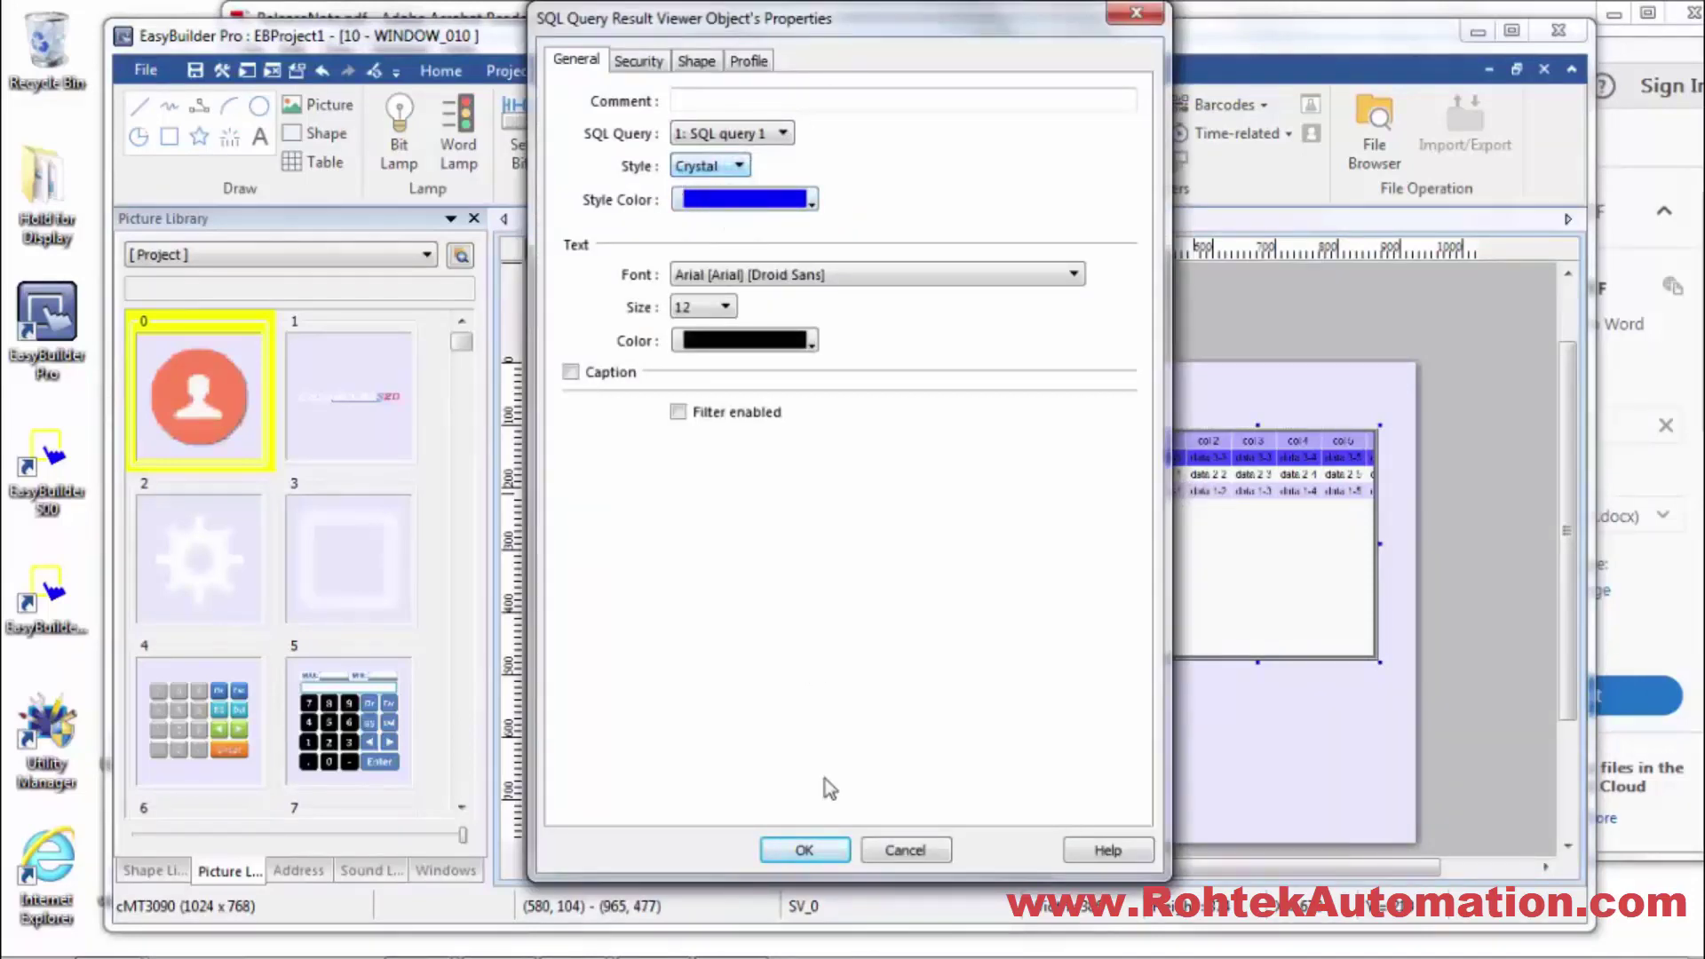
{"action": "left_click", "coordinate": [802, 850]}
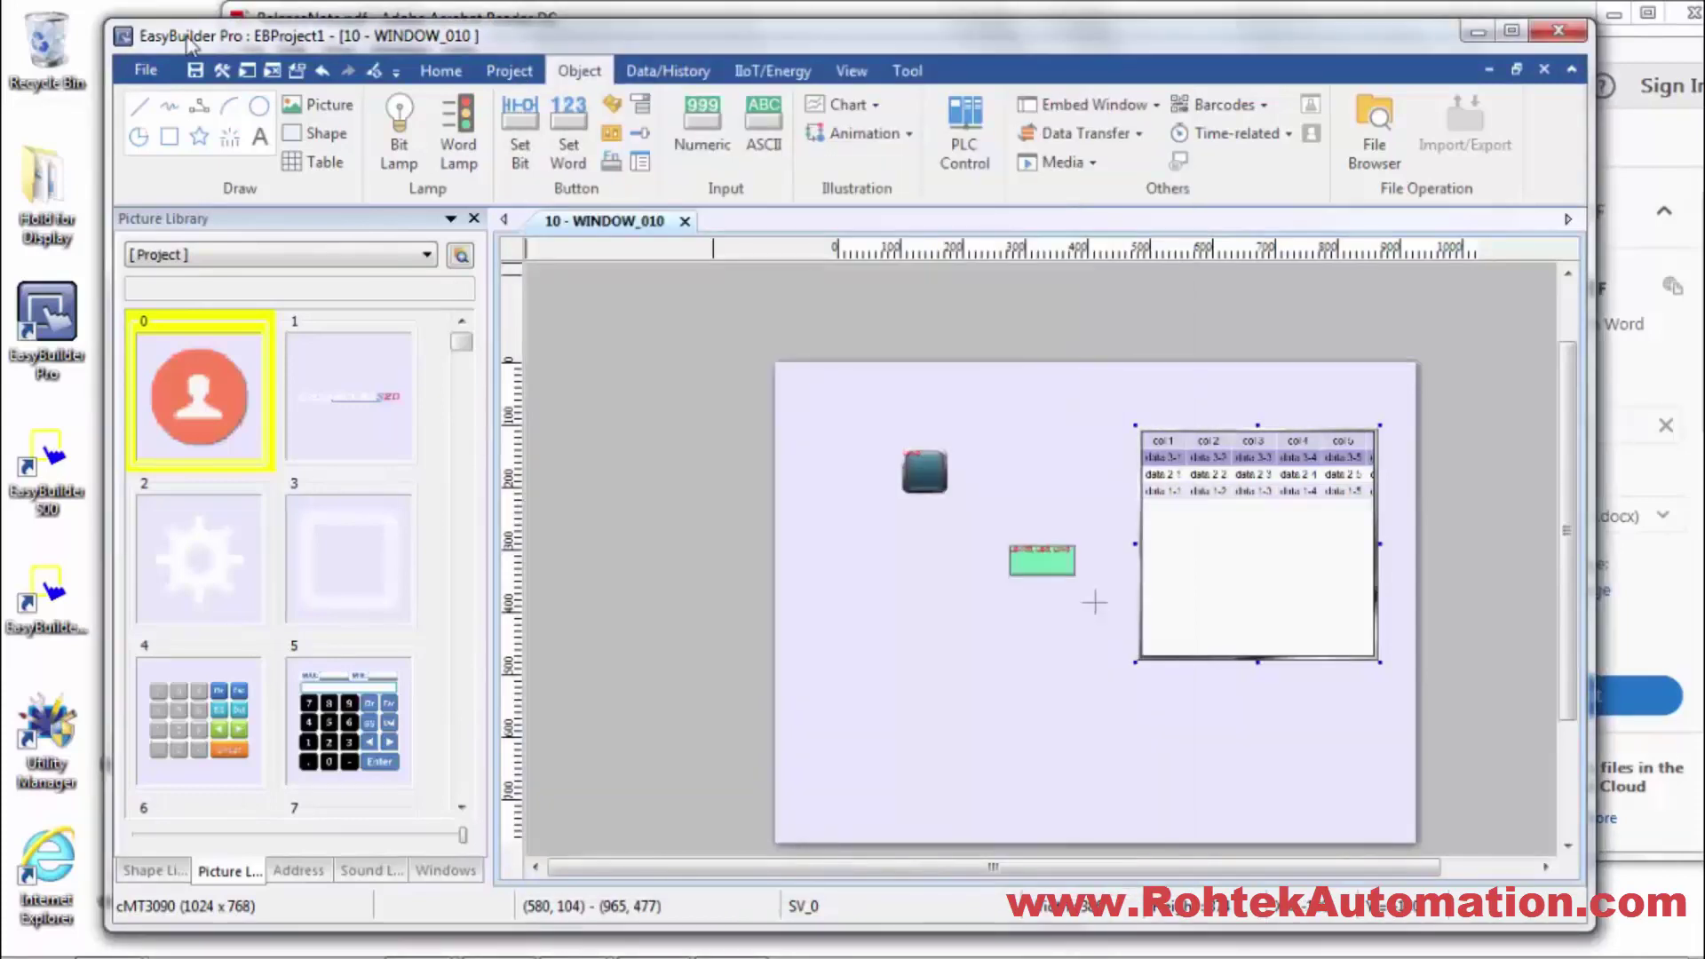
Start an offline simulation of the project, saving it to the Desktop as EBProject1
{"action": "left_click", "coordinate": [934, 610]}
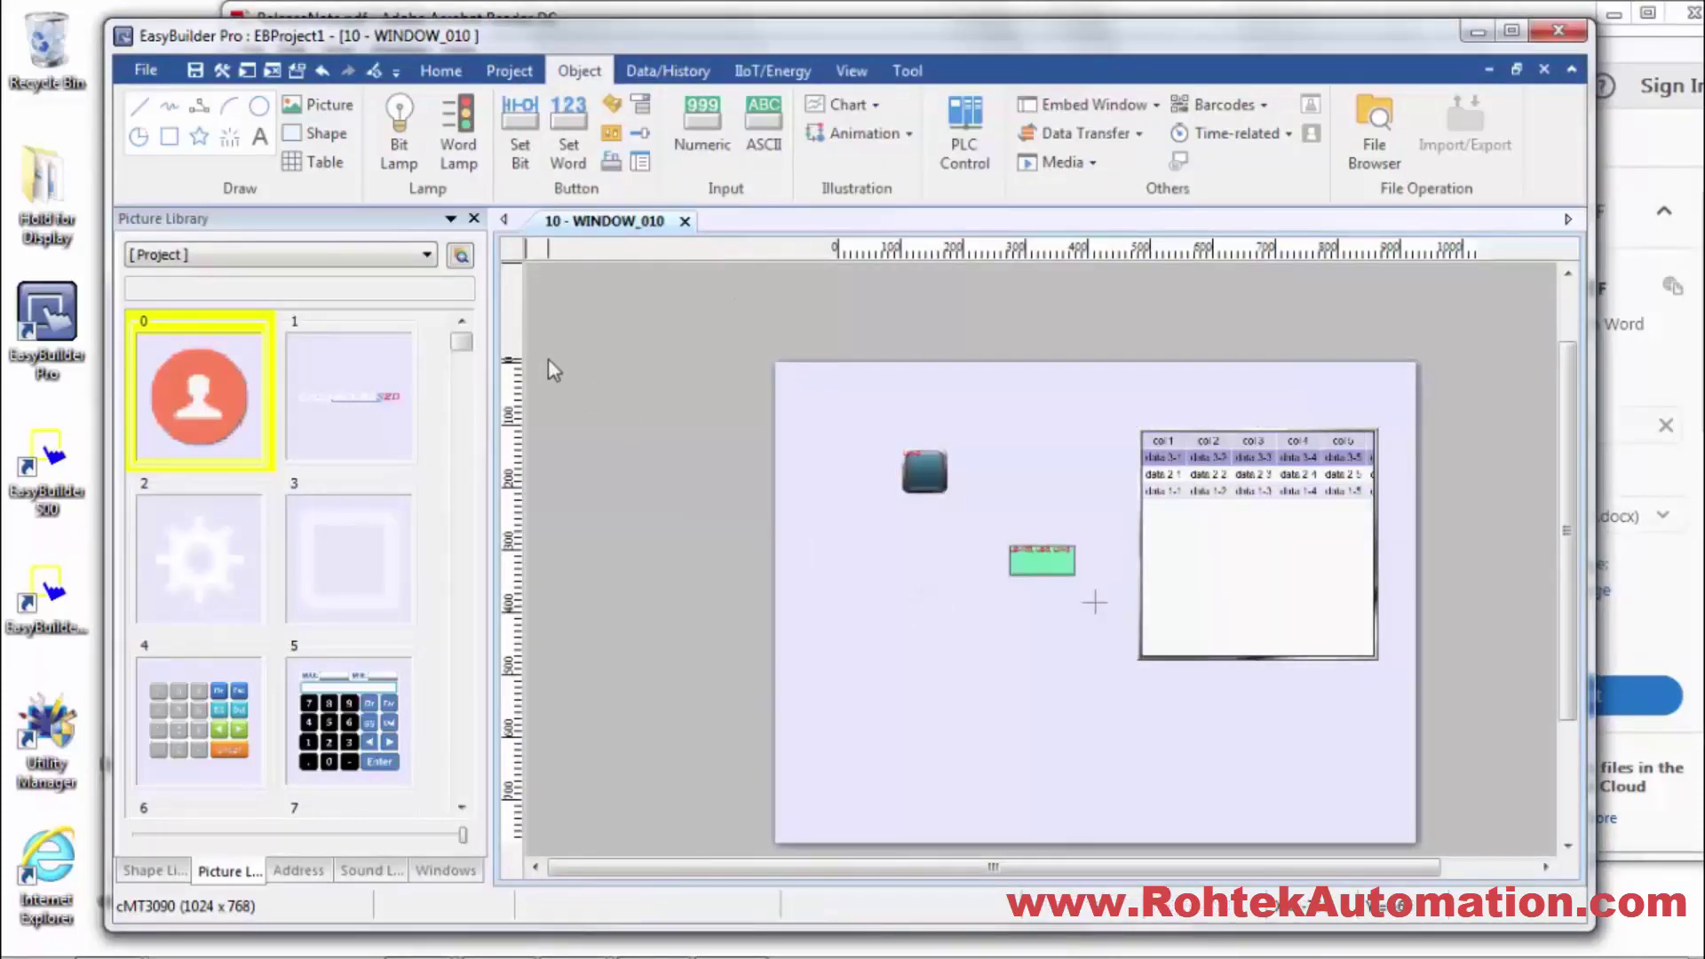
{"action": "left_click", "coordinate": [510, 73]}
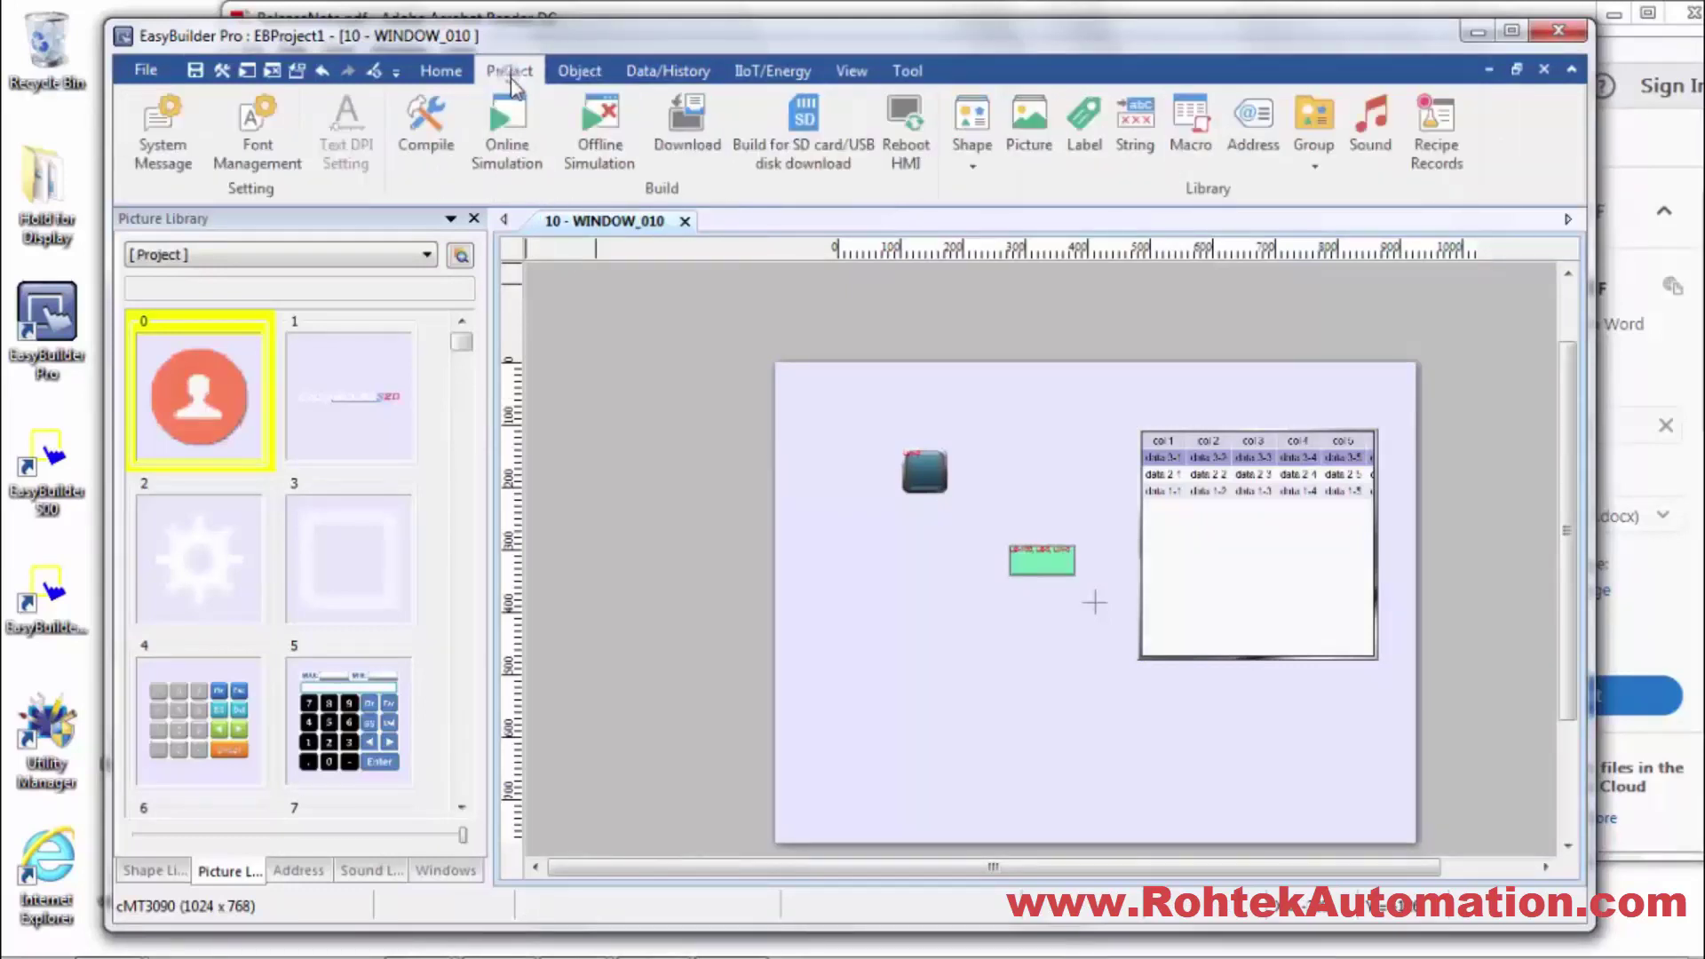
{"action": "left_click", "coordinate": [596, 124]}
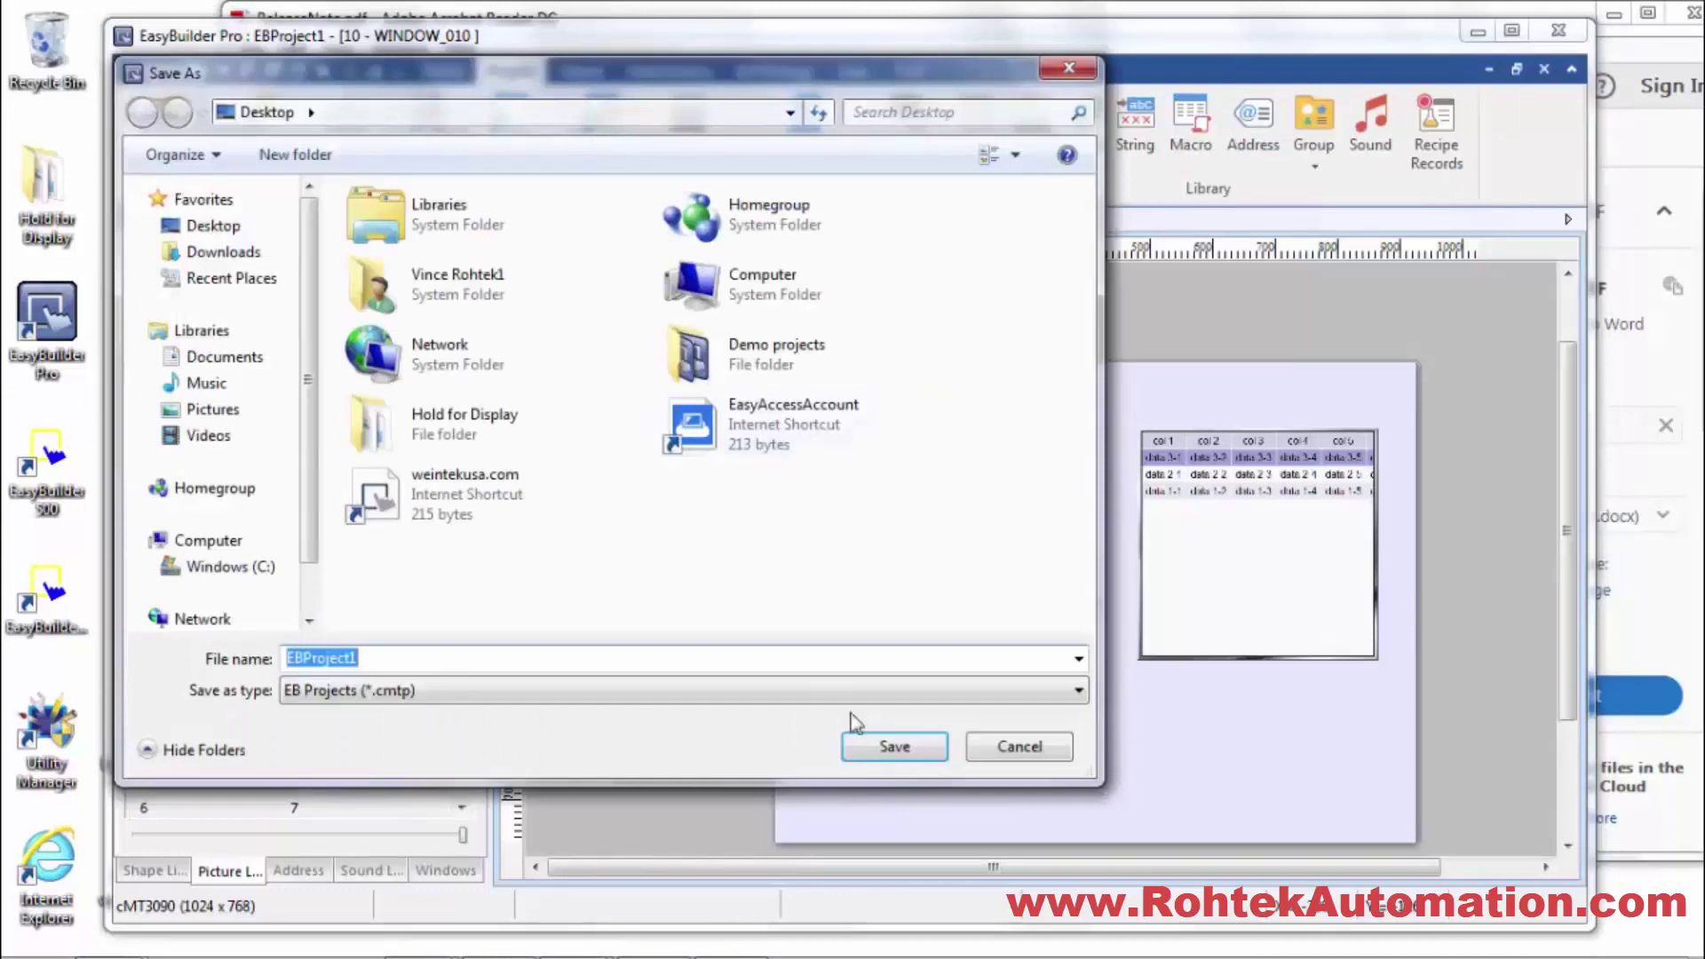
{"action": "left_click", "coordinate": [915, 751]}
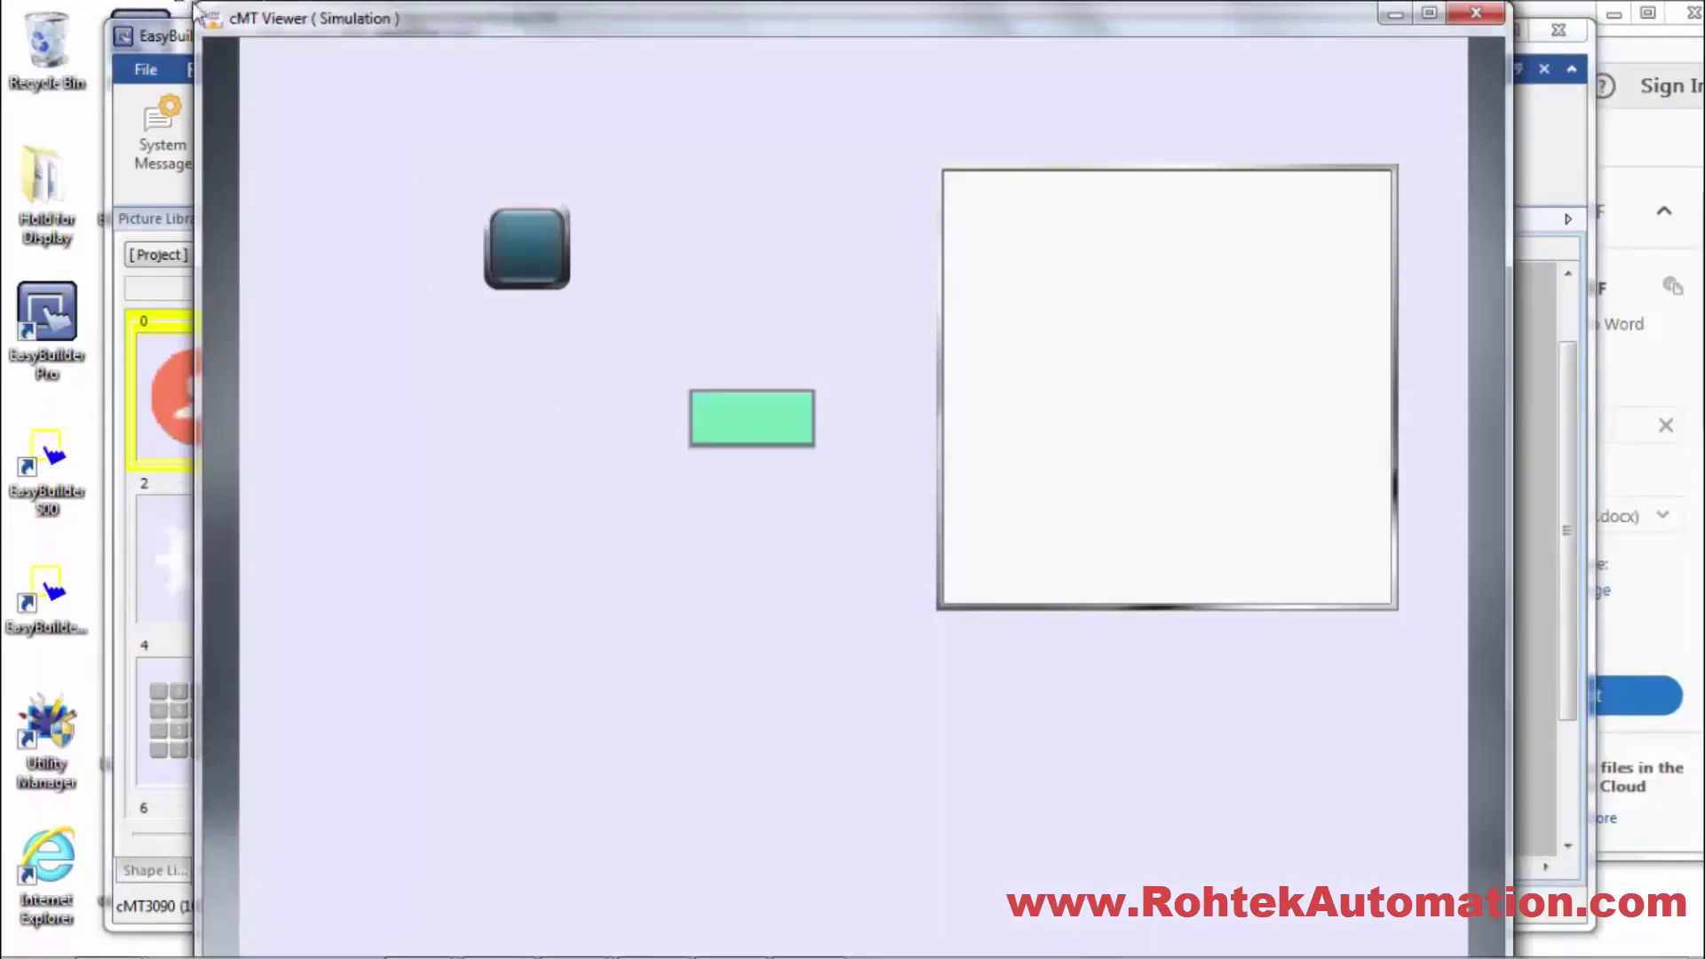
Shrink and reposition the cMT Viewer simulation window, and open the Diagnoser for the running project
{"action": "left_click_drag", "start_coordinate": [204, 4], "coordinate": [374, 187]}
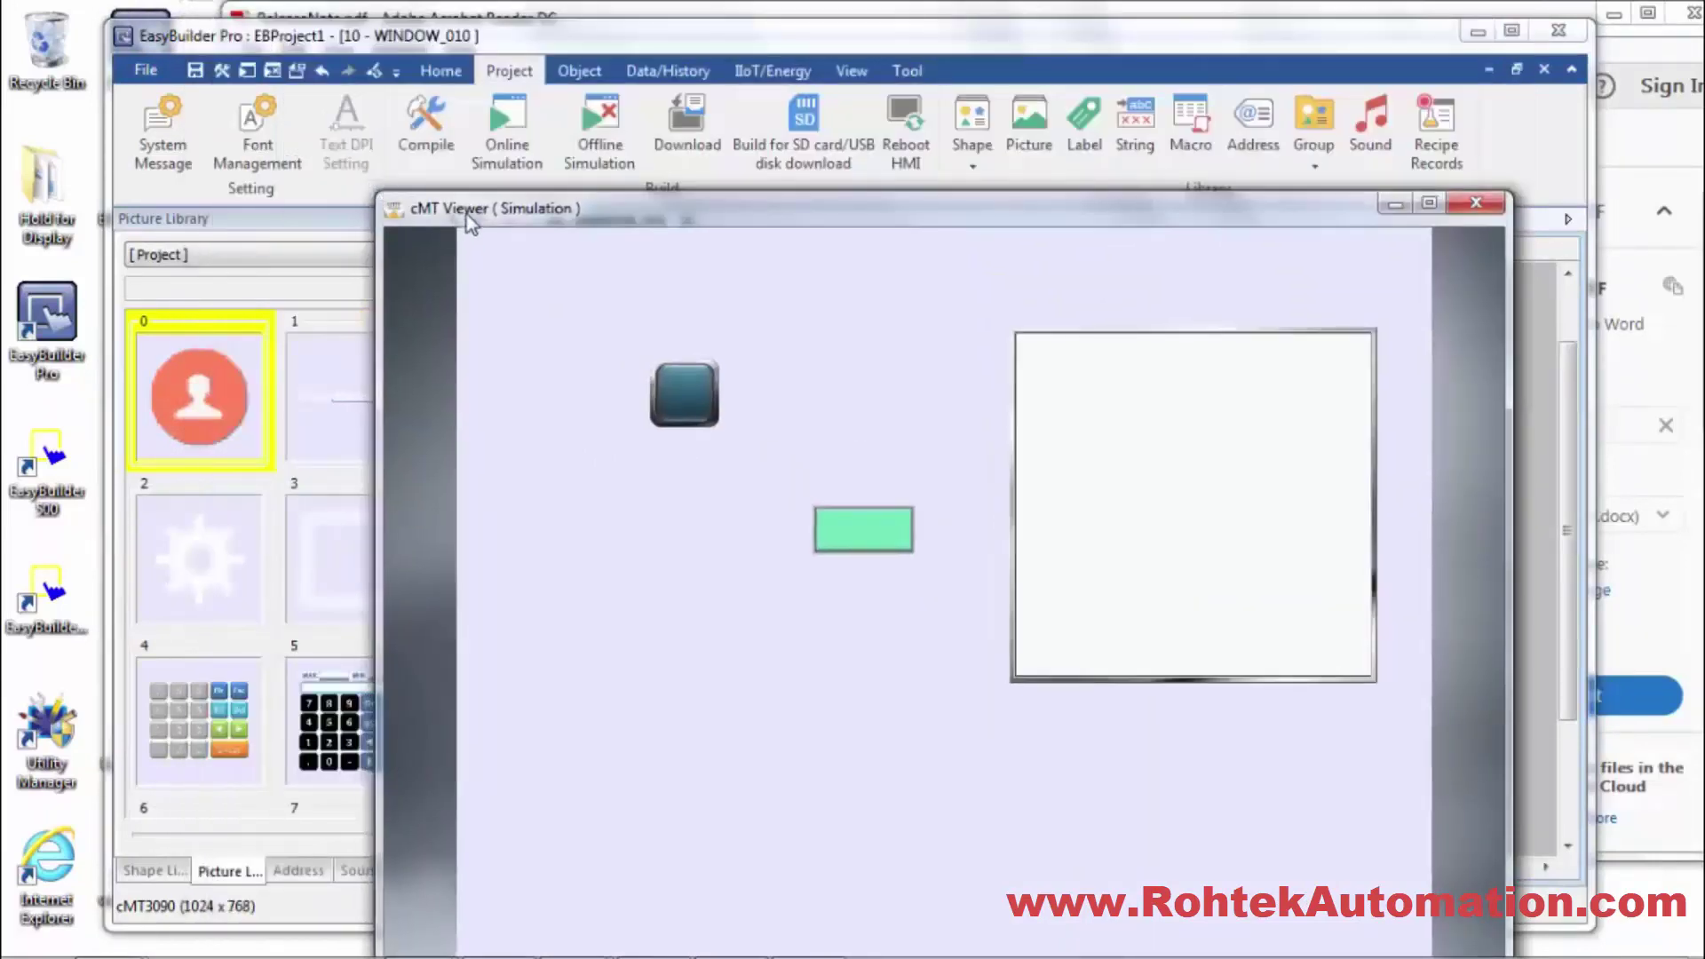
{"action": "left_click_drag", "start_coordinate": [466, 218], "coordinate": [333, 91]}
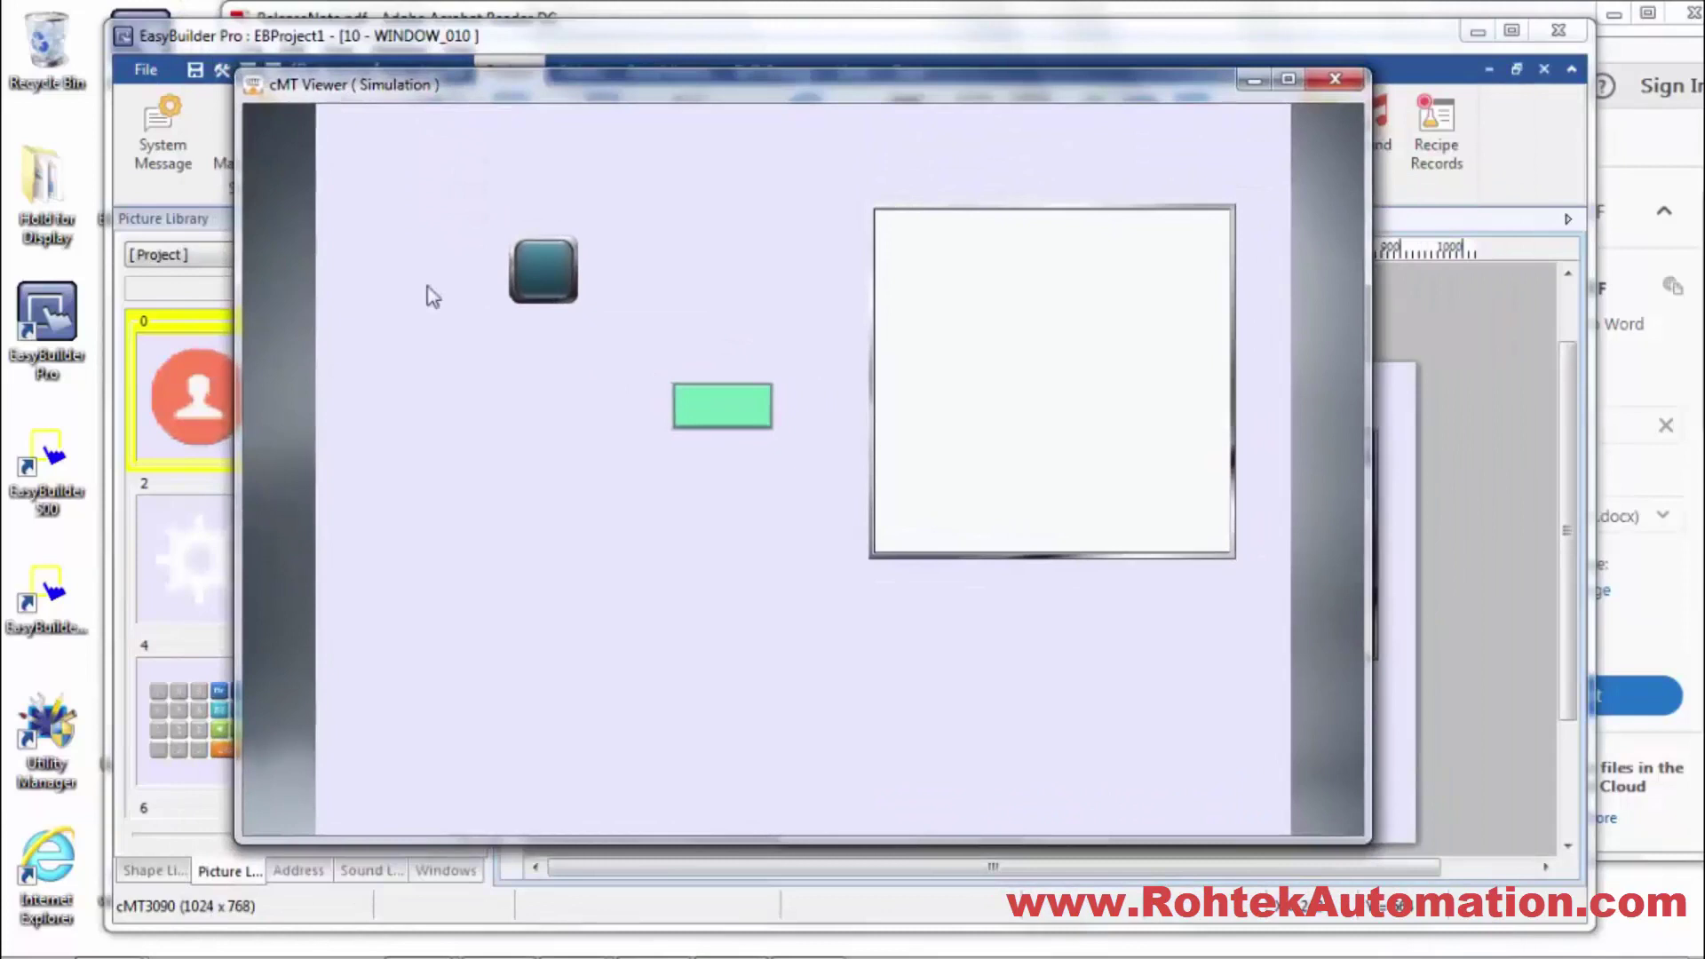
{"action": "right_click", "coordinate": [654, 513]}
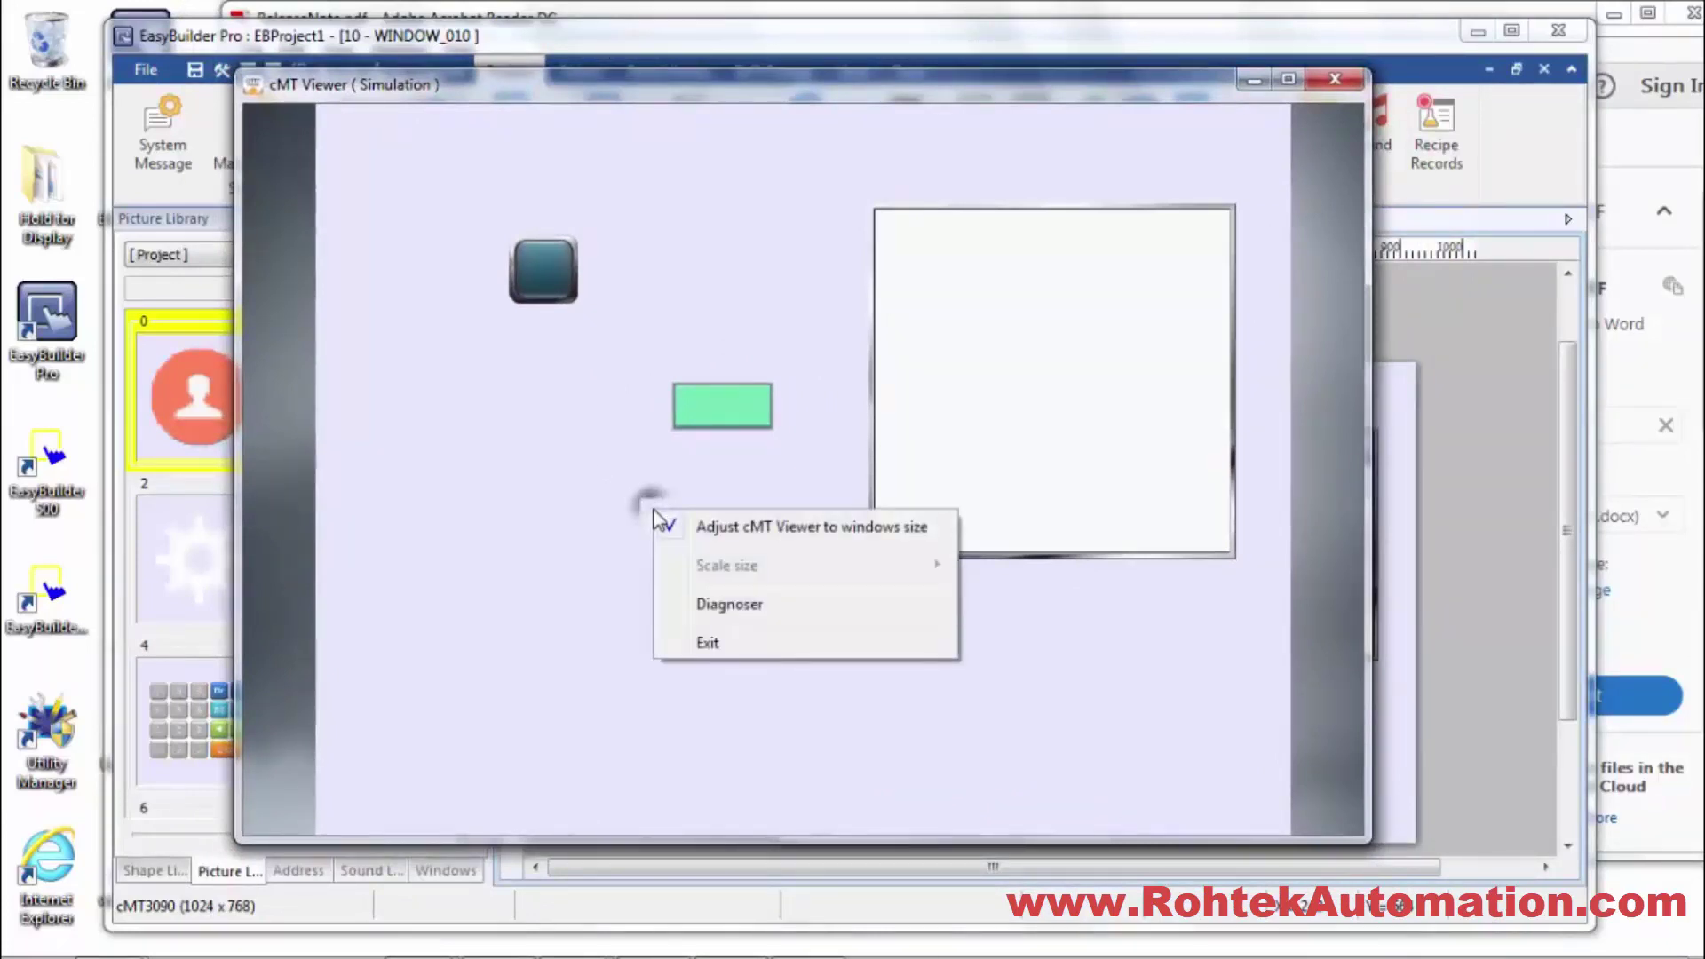
{"action": "left_click", "coordinate": [754, 607]}
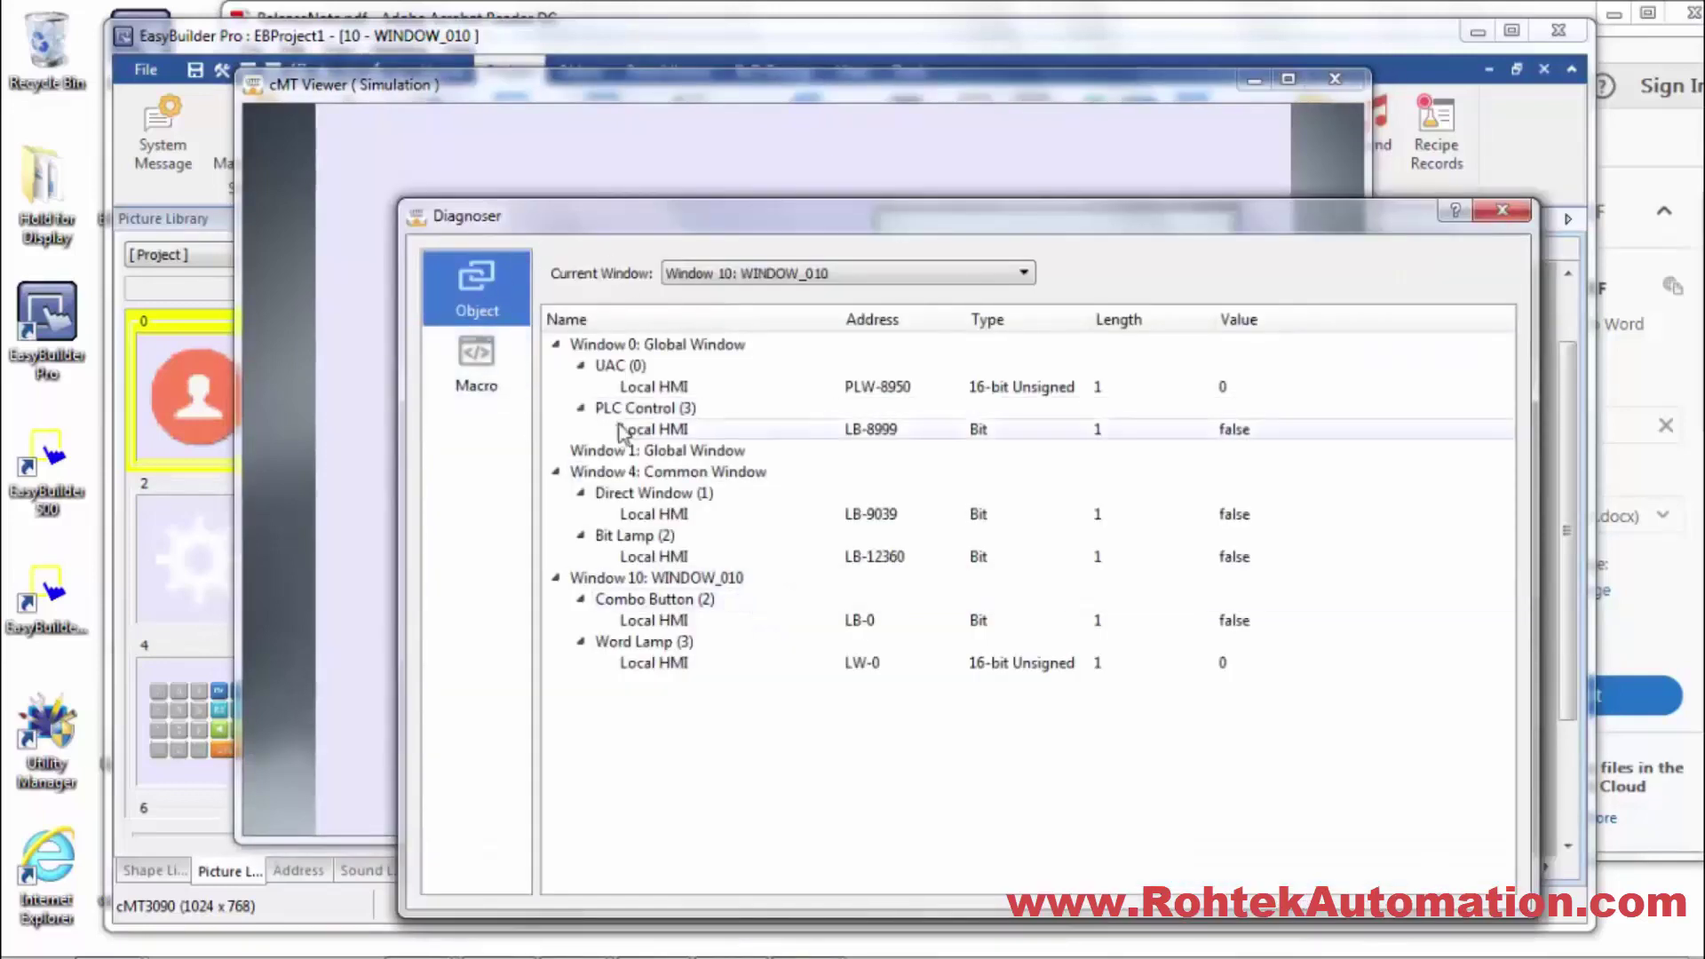
Inspect the Diagnoser's objects for Window 50: Keypad 11 - Integer and Window 56: Keypad 7 - HEX, returning to Window 10 after each
{"action": "left_click", "coordinate": [722, 278]}
{"action": "left_click", "coordinate": [723, 308]}
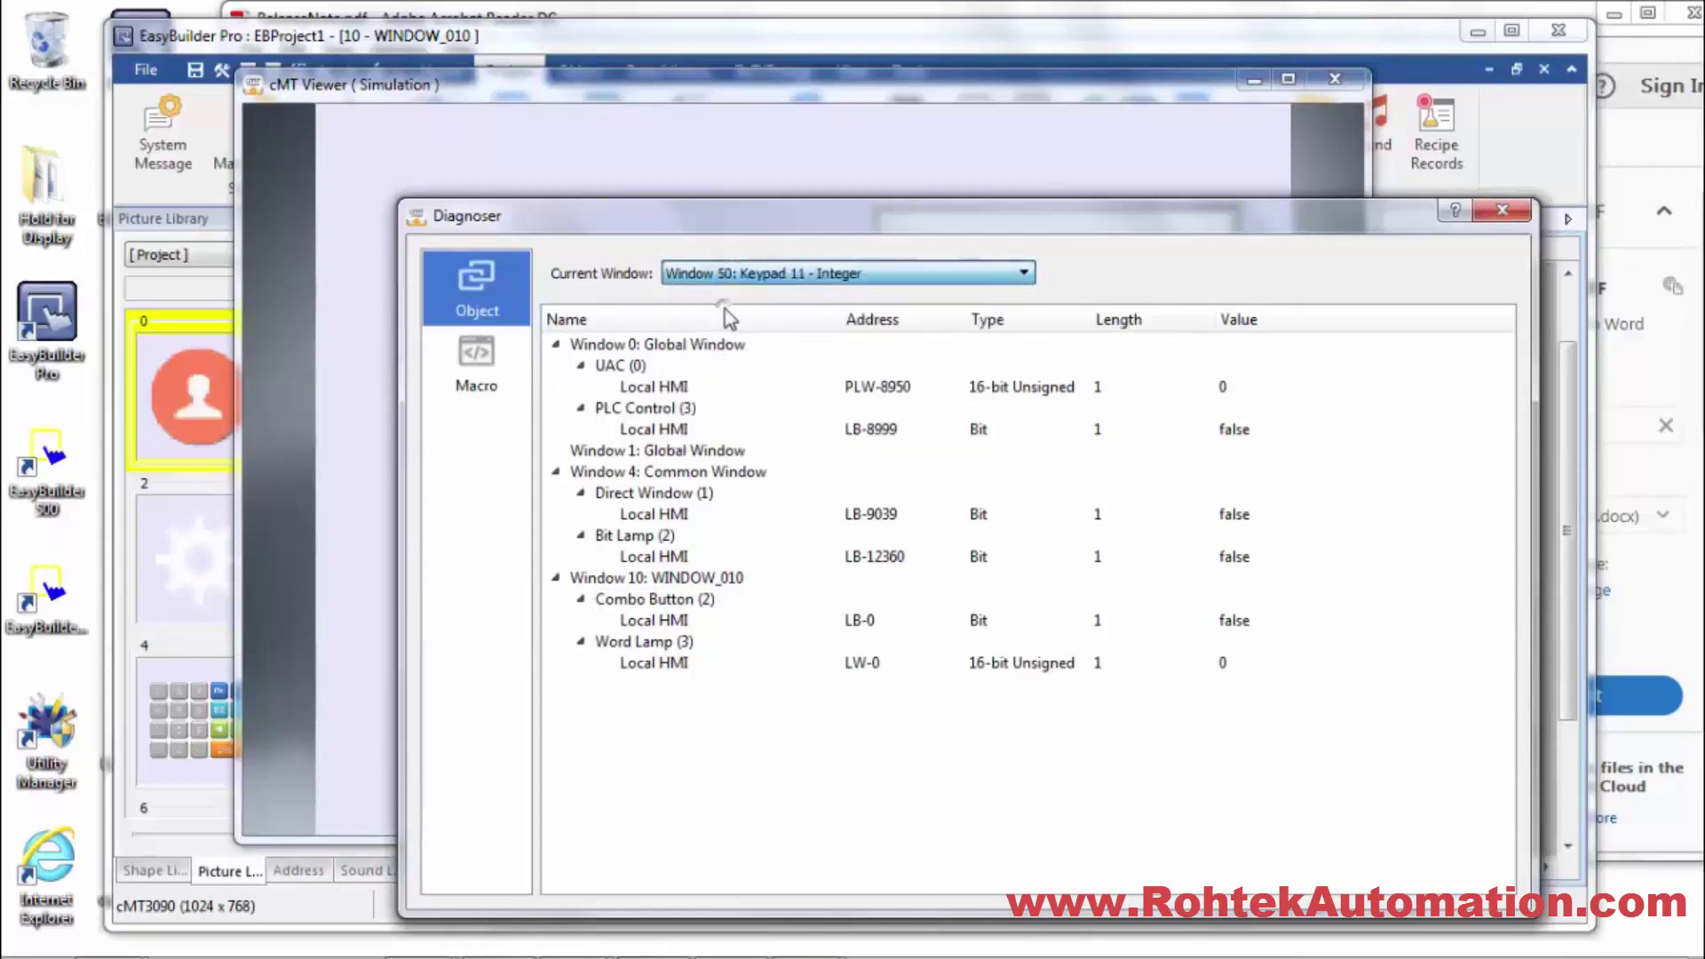
{"action": "left_click", "coordinate": [785, 272]}
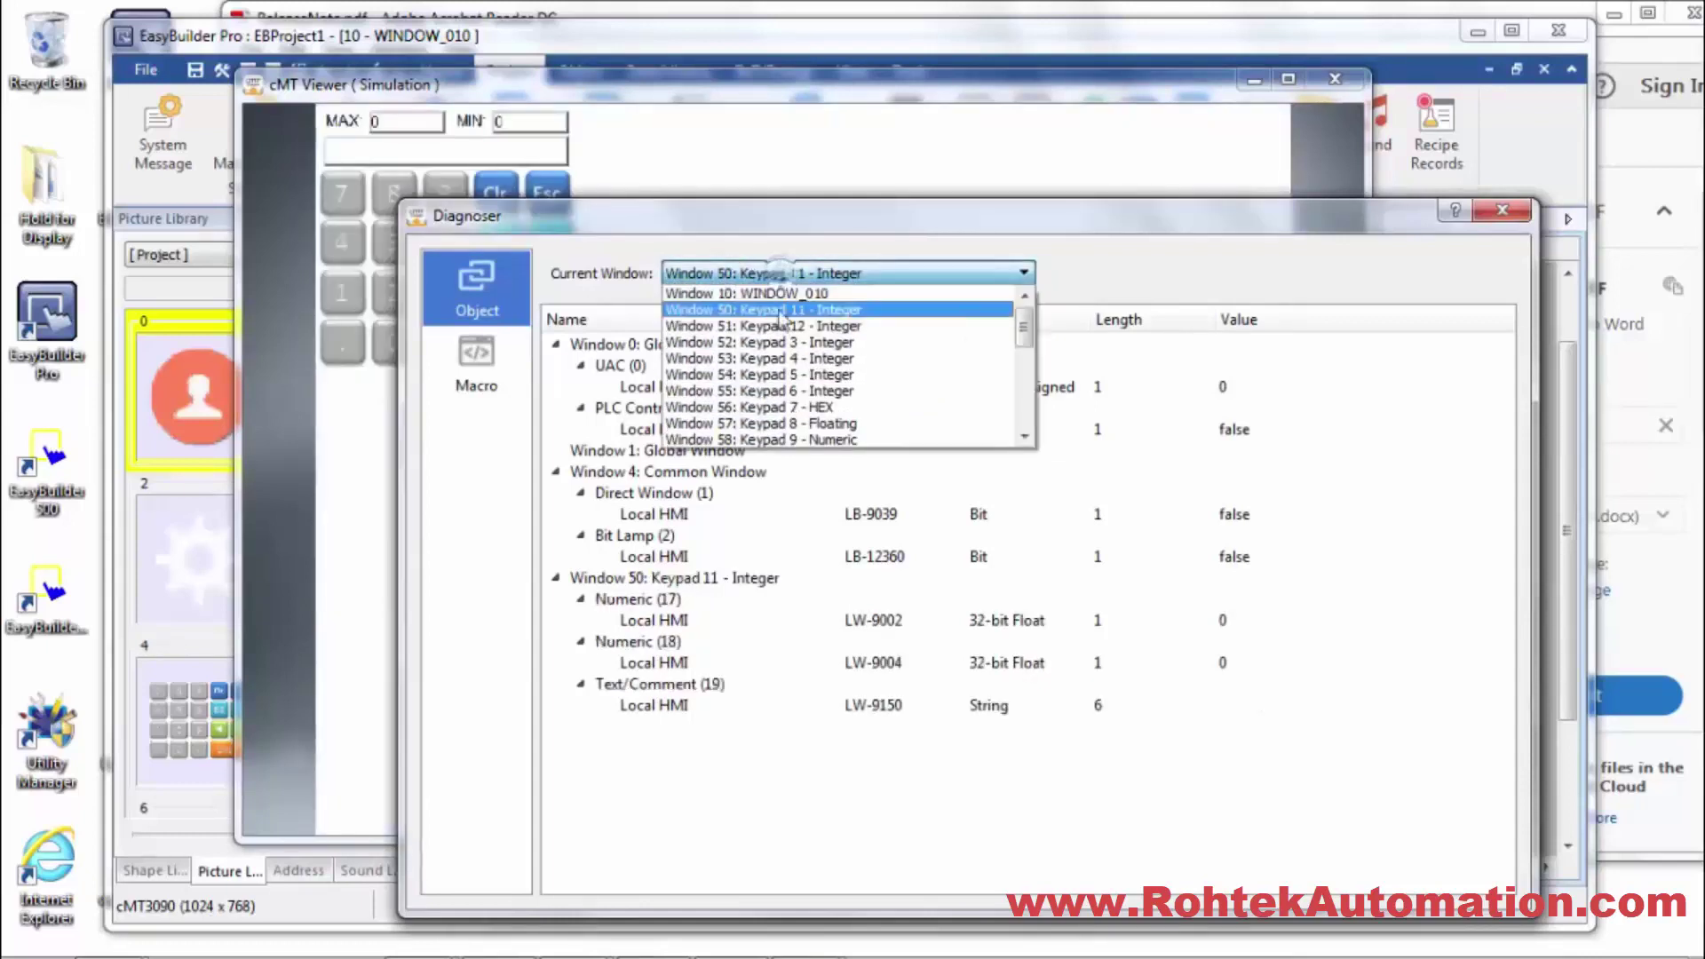
{"action": "left_click", "coordinate": [785, 293]}
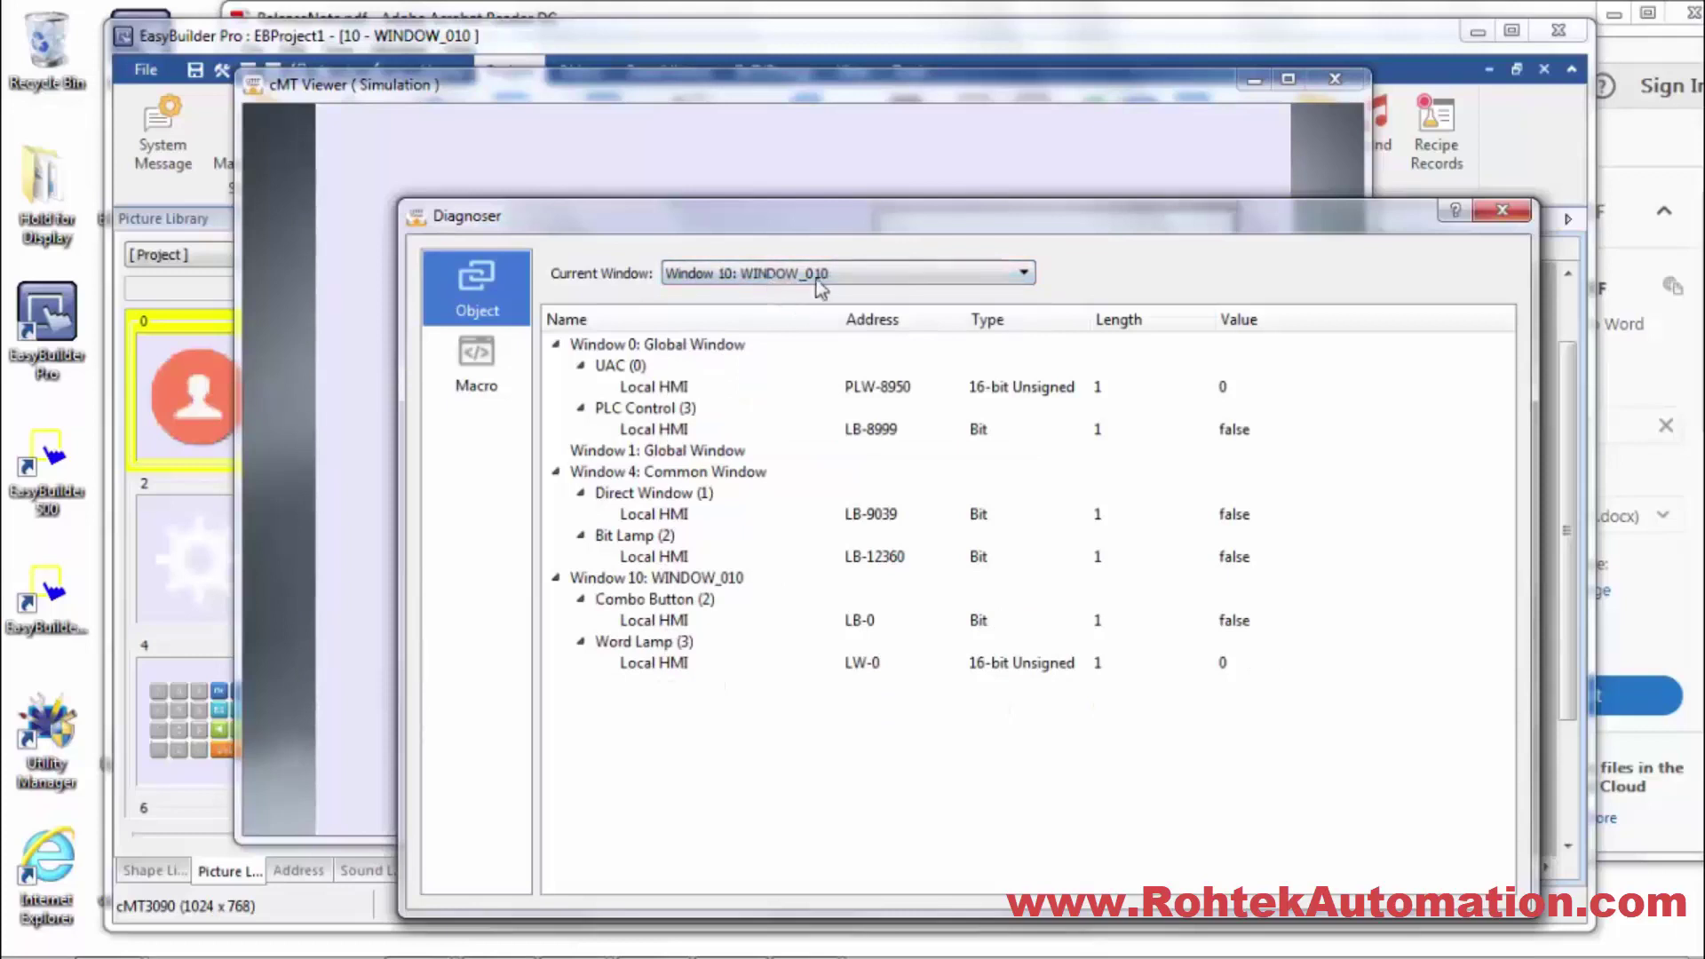
{"action": "left_click", "coordinate": [824, 274]}
{"action": "left_click", "coordinate": [840, 407]}
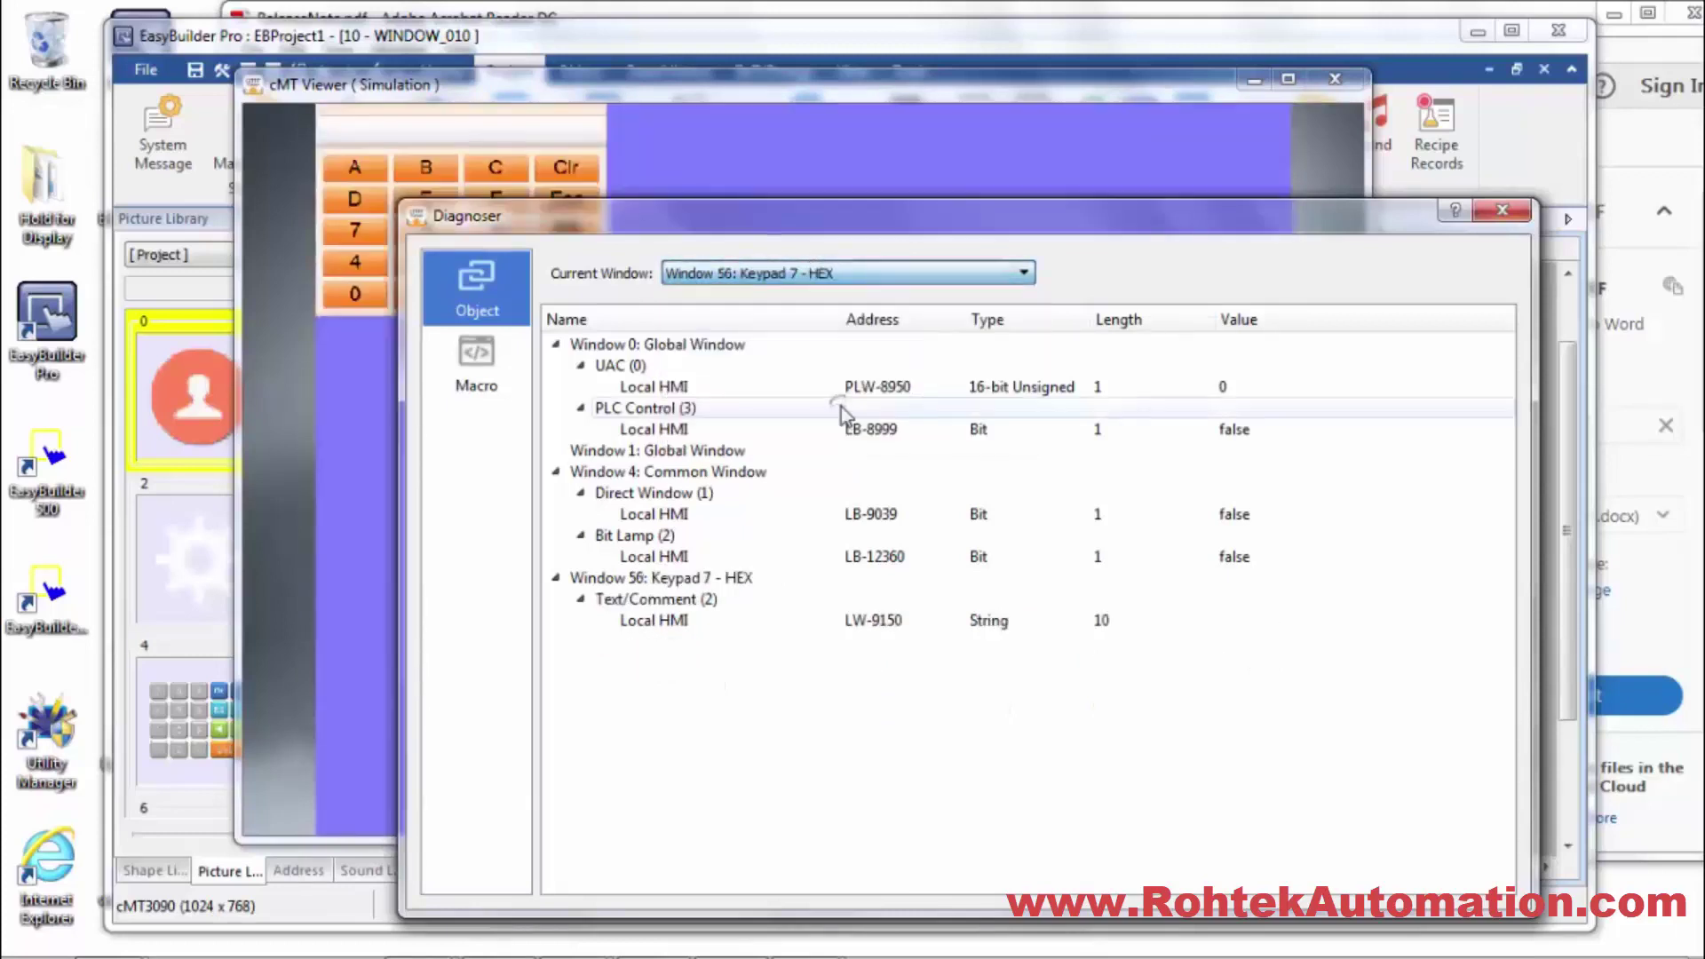
{"action": "left_click", "coordinate": [840, 275]}
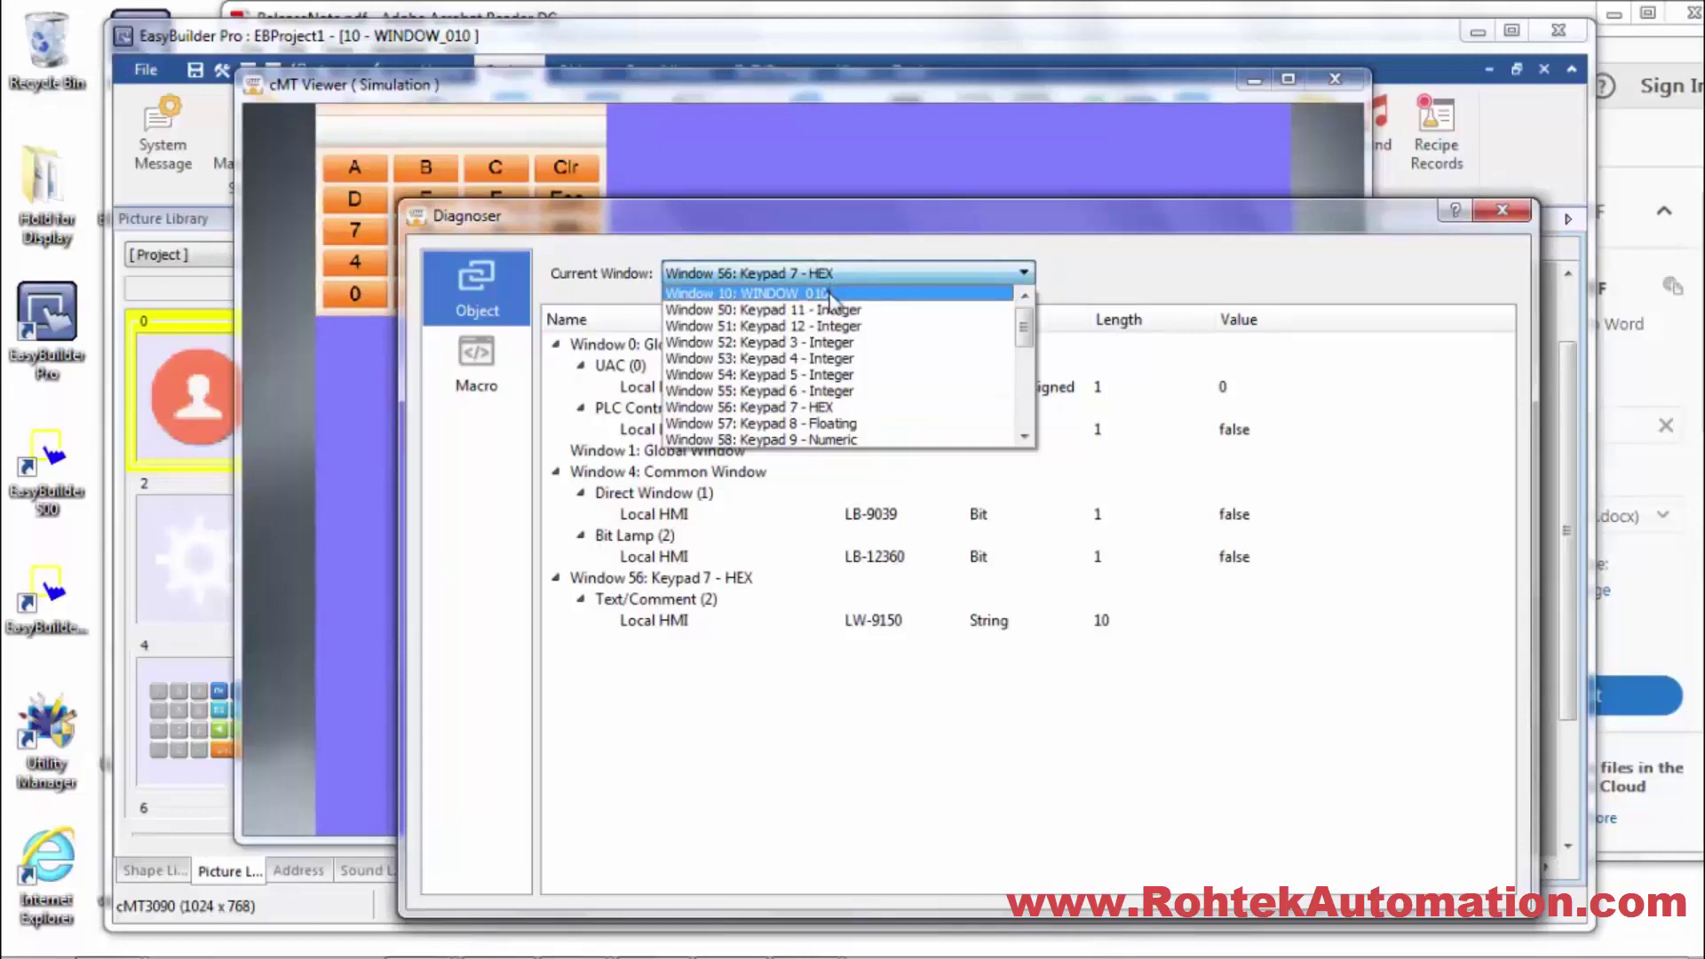
{"action": "left_click", "coordinate": [831, 295]}
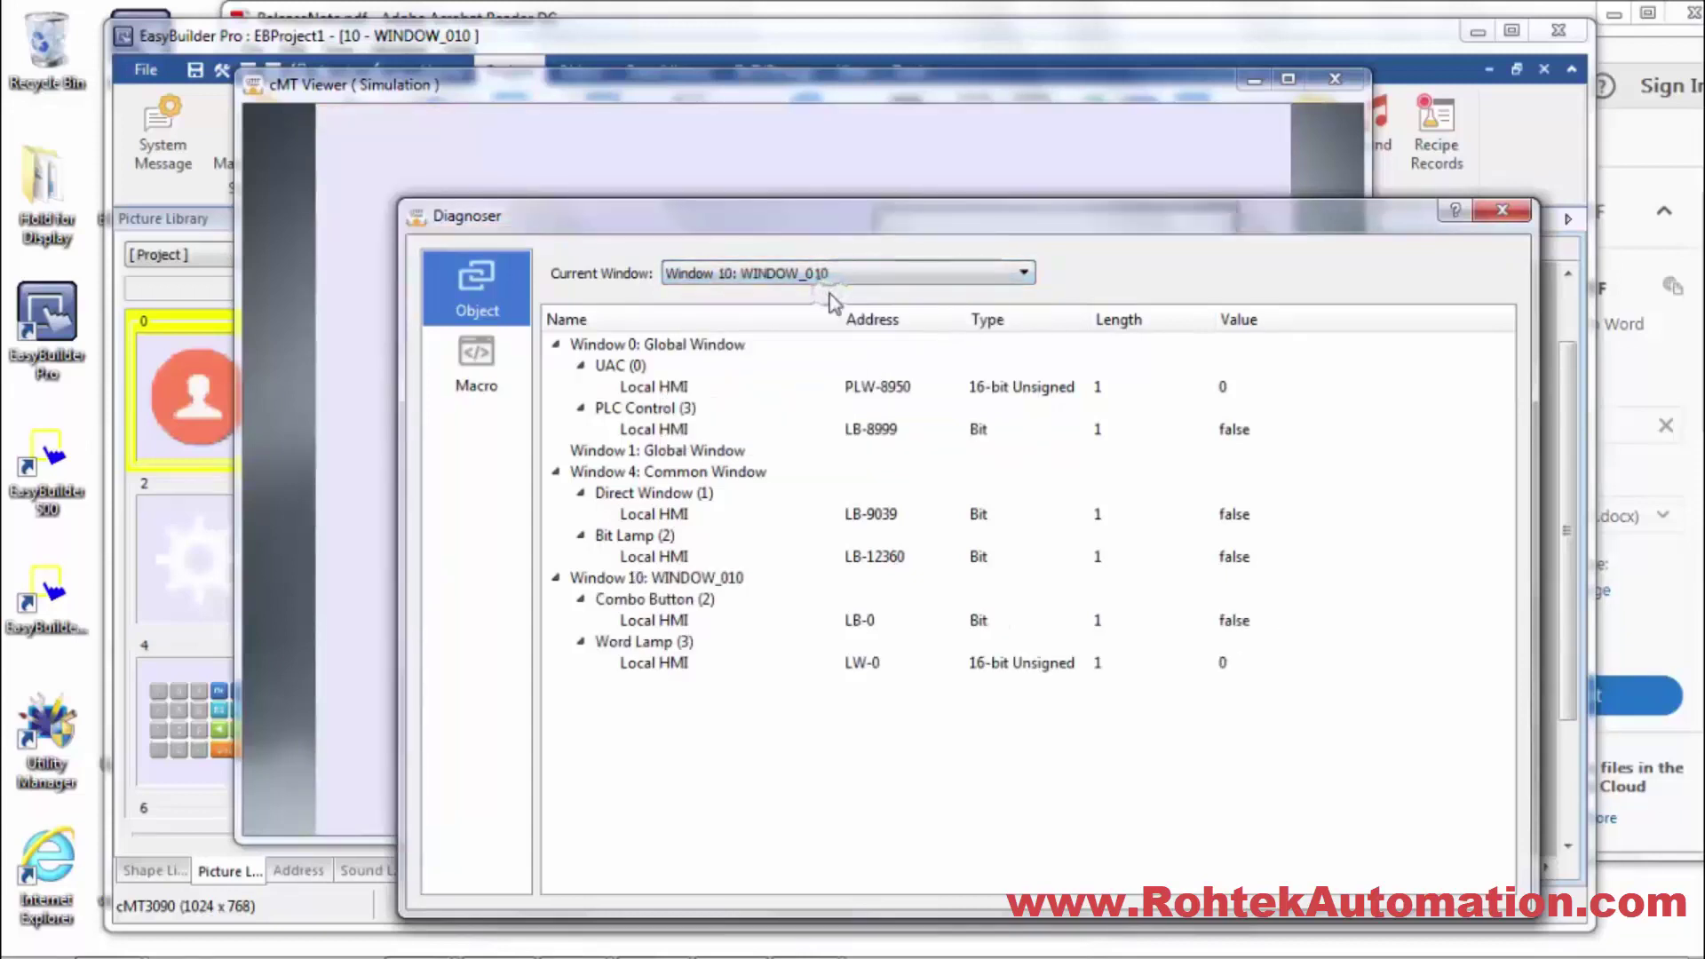
Set the PLC Control bit LB-8999 to true in the Diagnoser and reset it to false
{"action": "left_click", "coordinate": [1099, 433]}
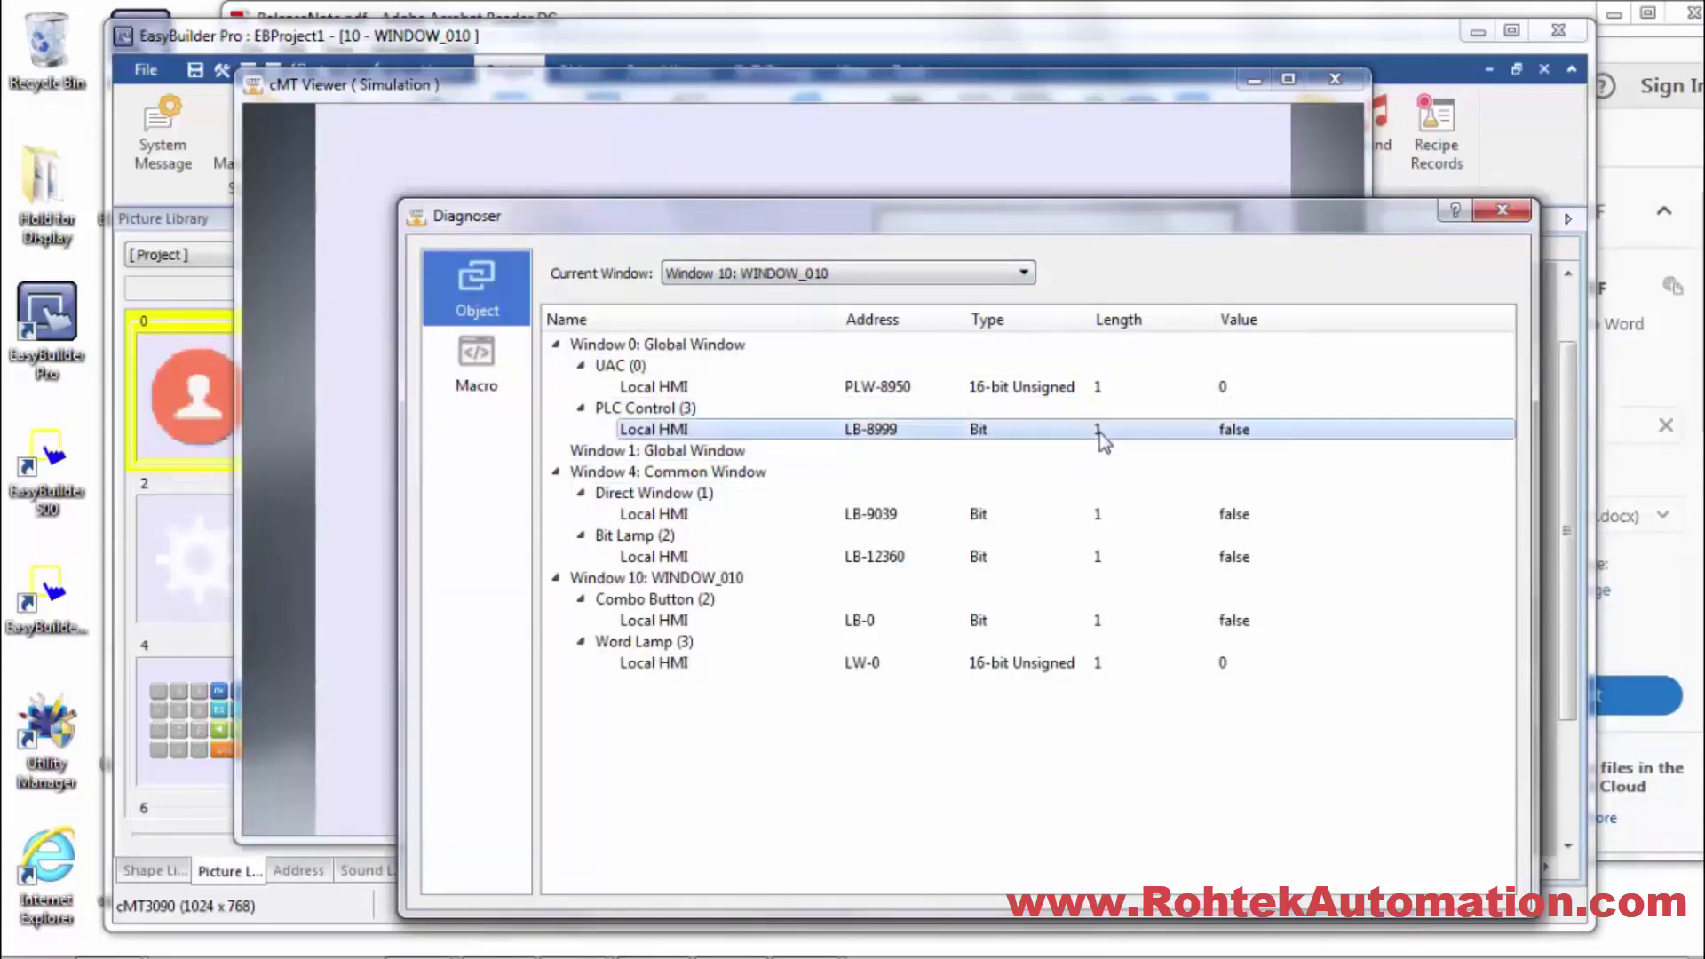
{"action": "left_click", "coordinate": [1234, 431]}
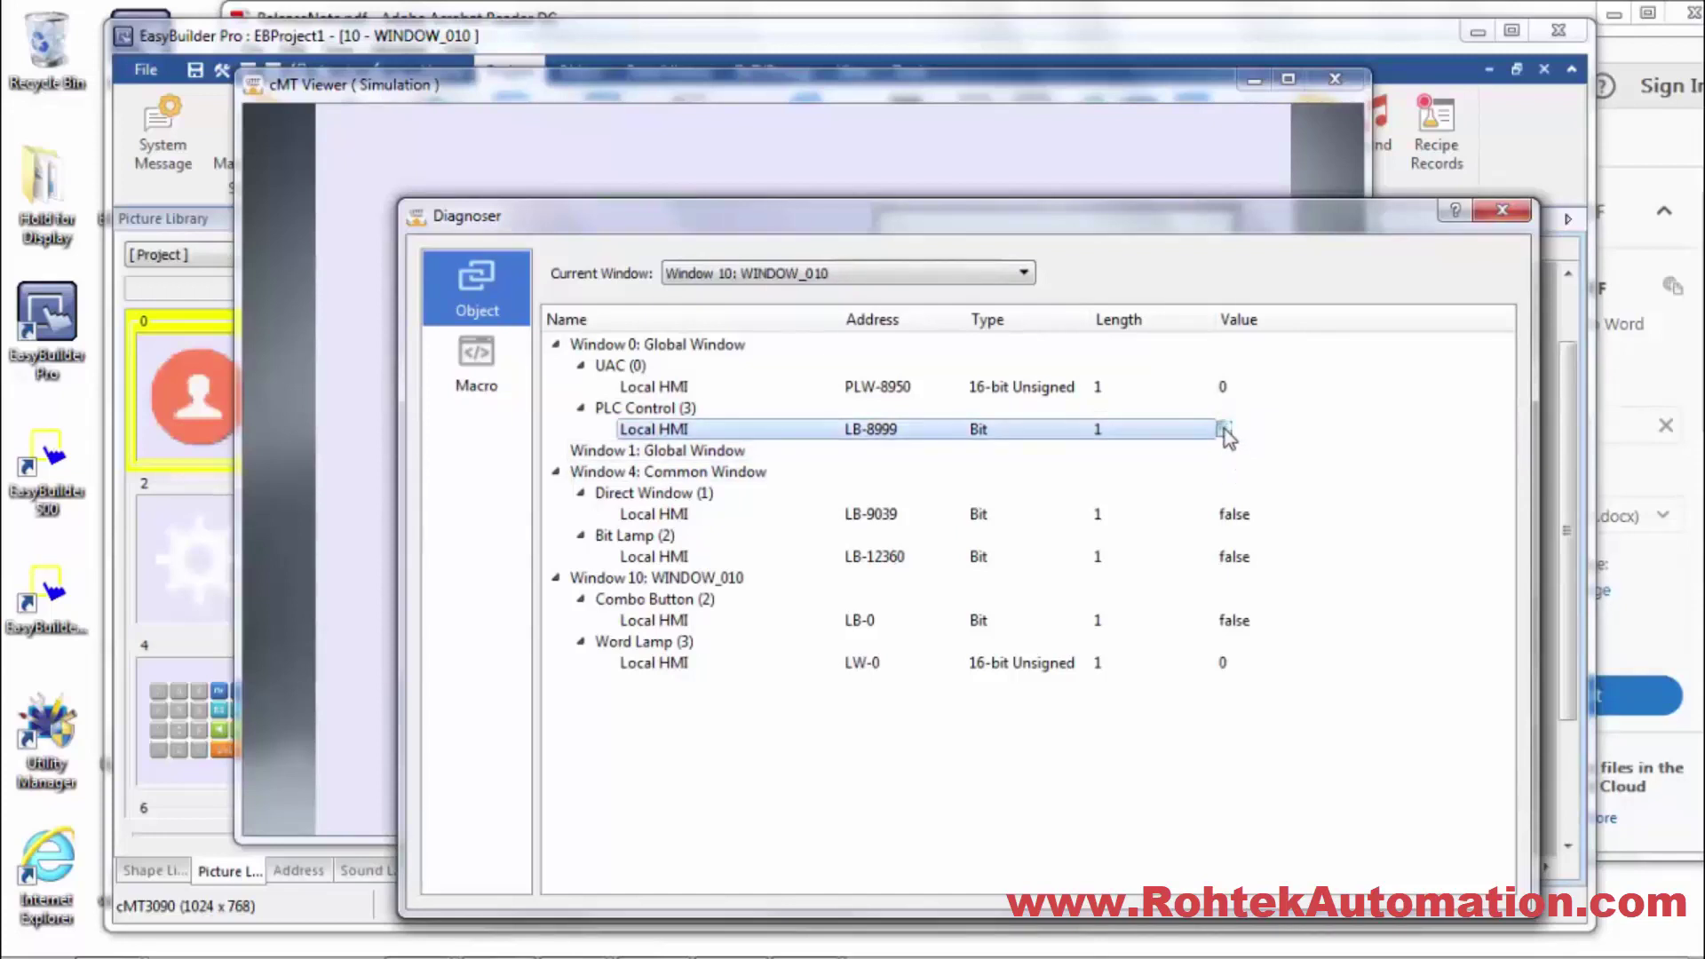
{"action": "left_click", "coordinate": [1224, 430]}
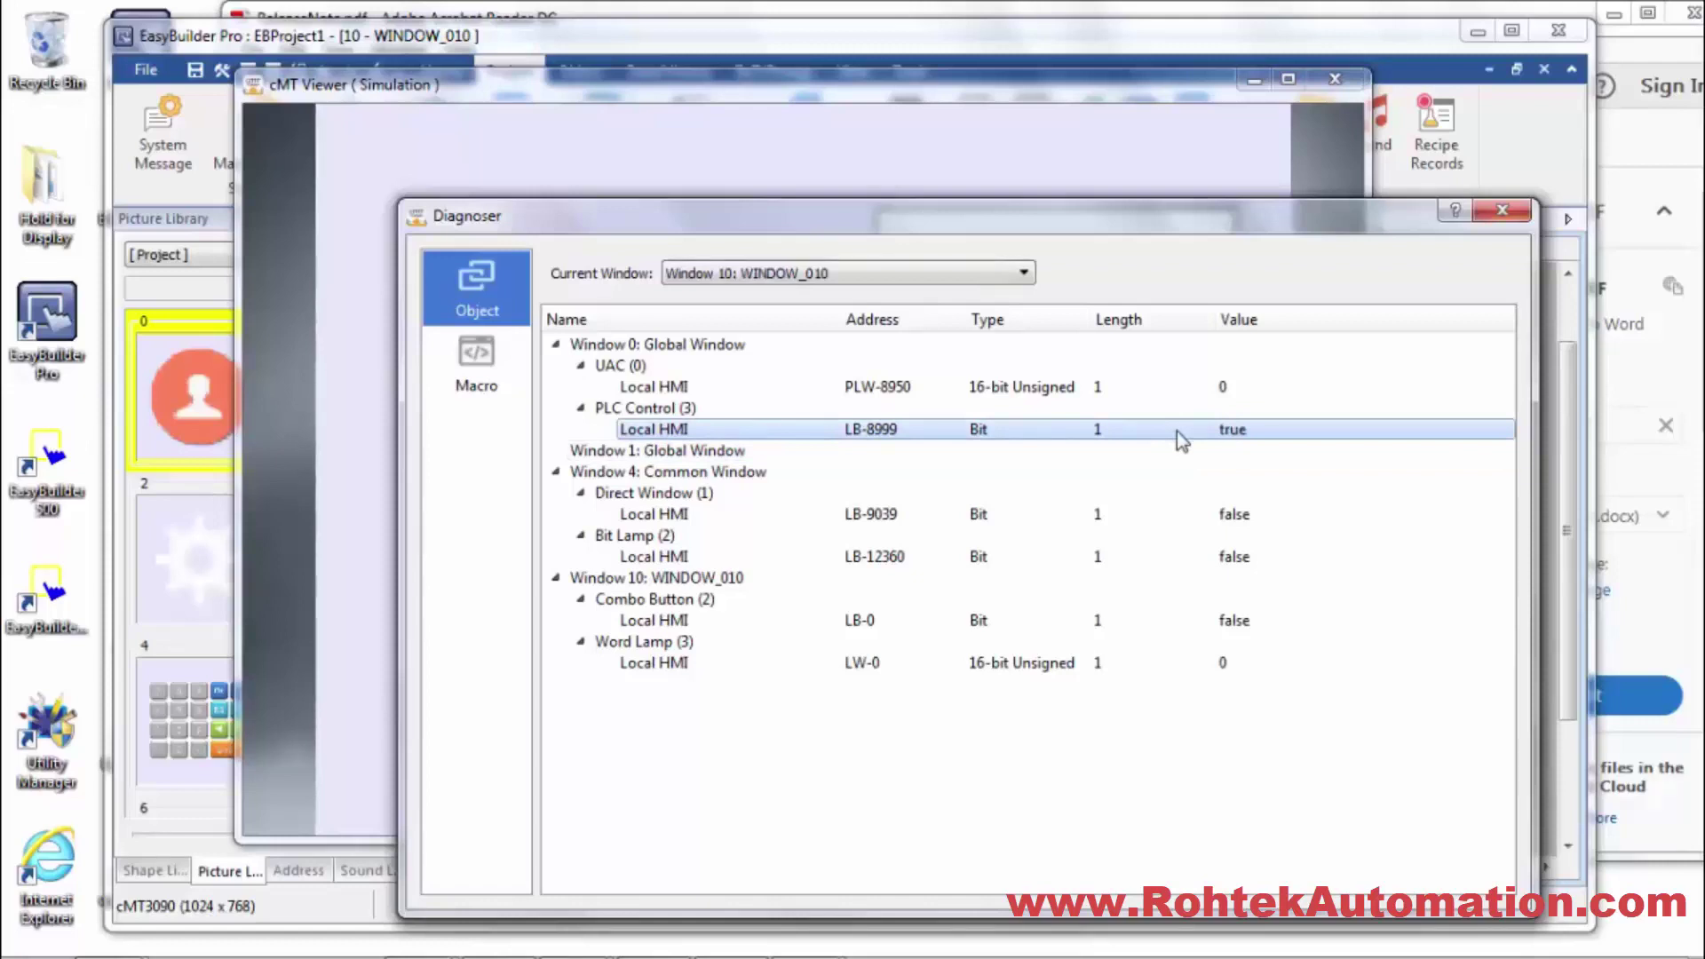
{"action": "left_click", "coordinate": [1234, 431]}
{"action": "left_click", "coordinate": [1234, 431]}
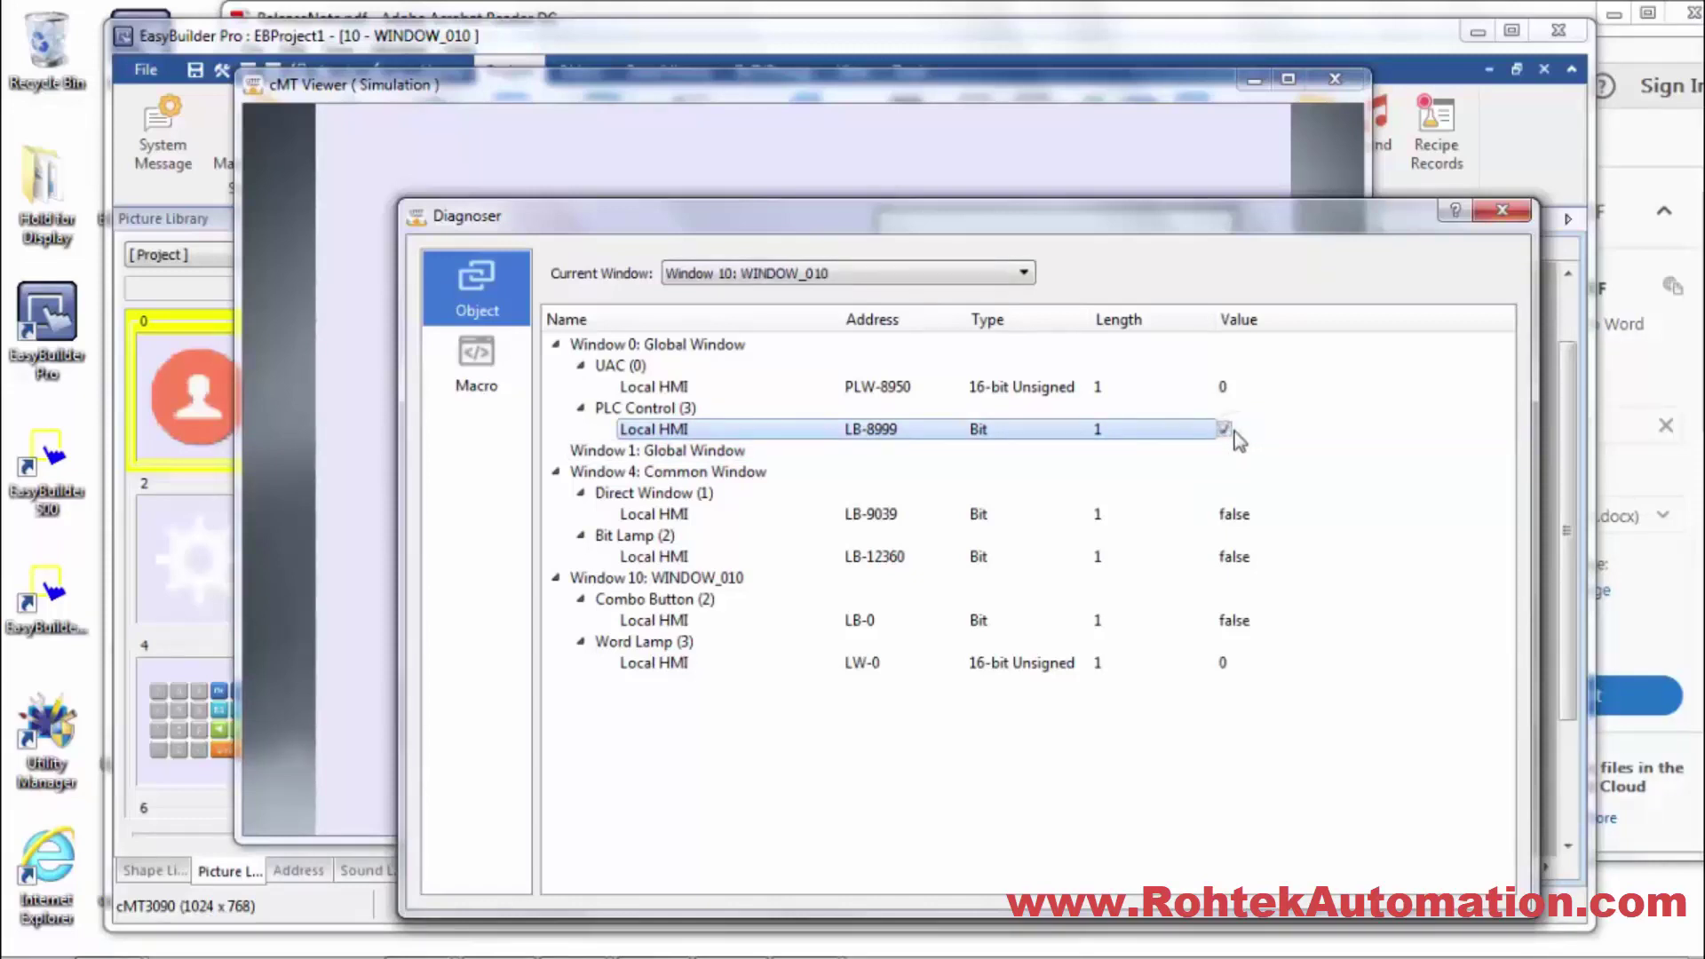
{"action": "left_click", "coordinate": [1233, 431]}
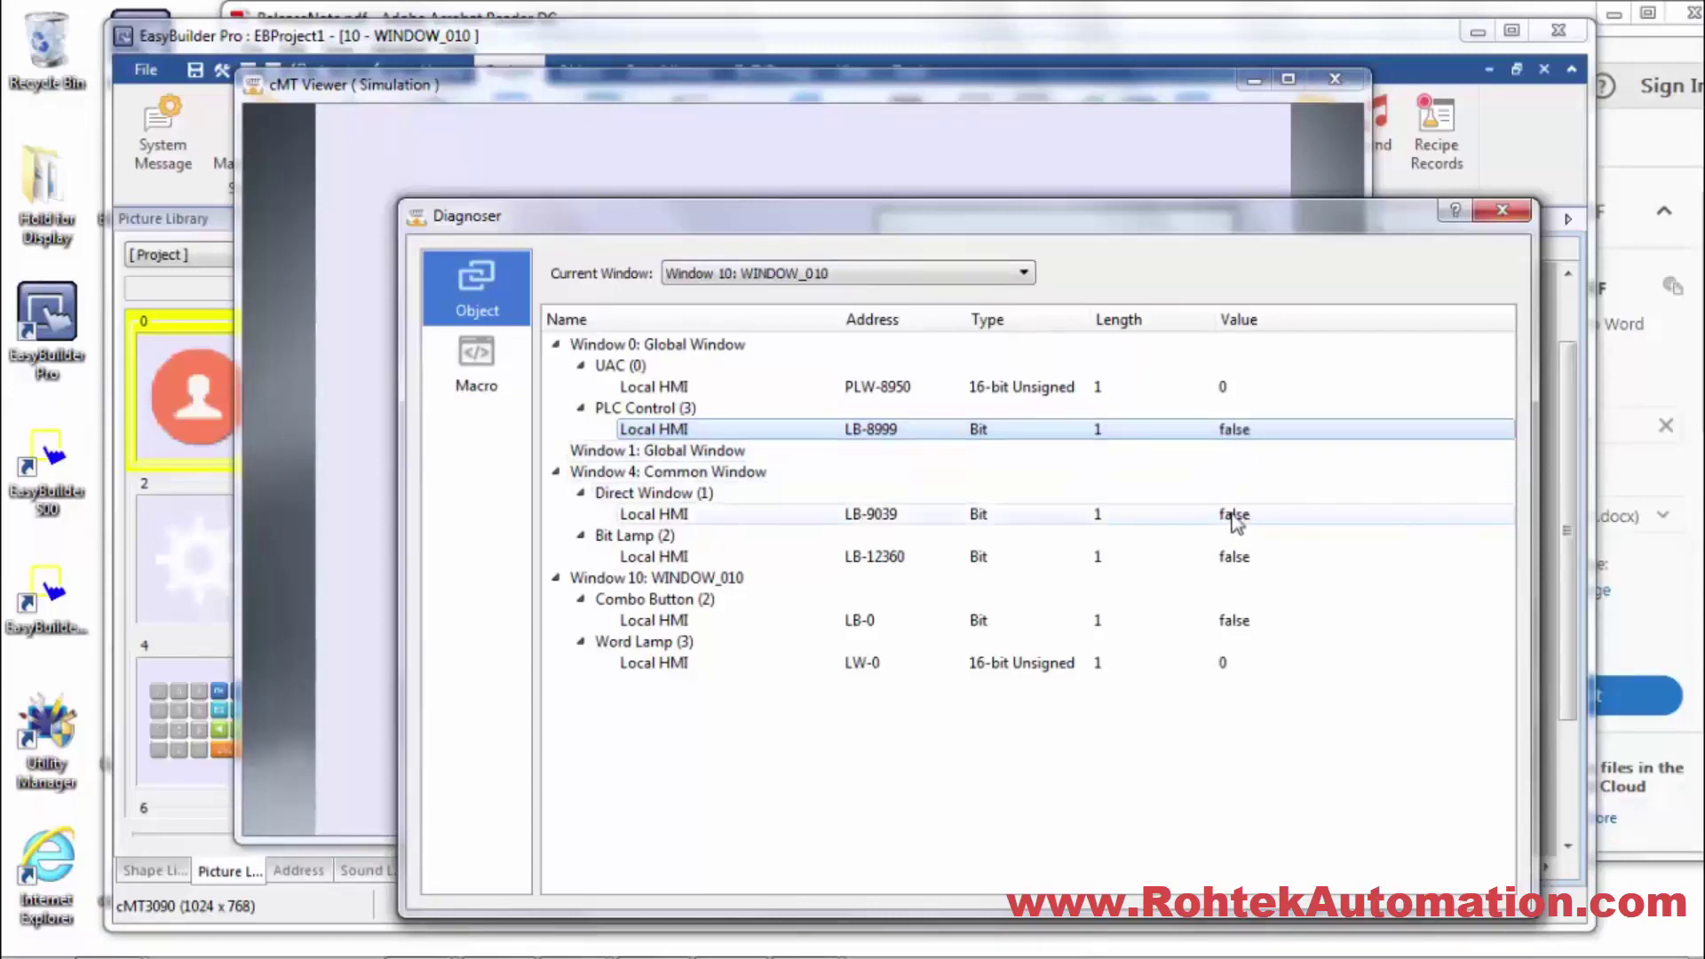
Switch the Bit Lamp address LB-12360 to true and back to false from the Diagnoser's object list
{"action": "left_click", "coordinate": [1227, 558]}
{"action": "left_click", "coordinate": [1225, 558]}
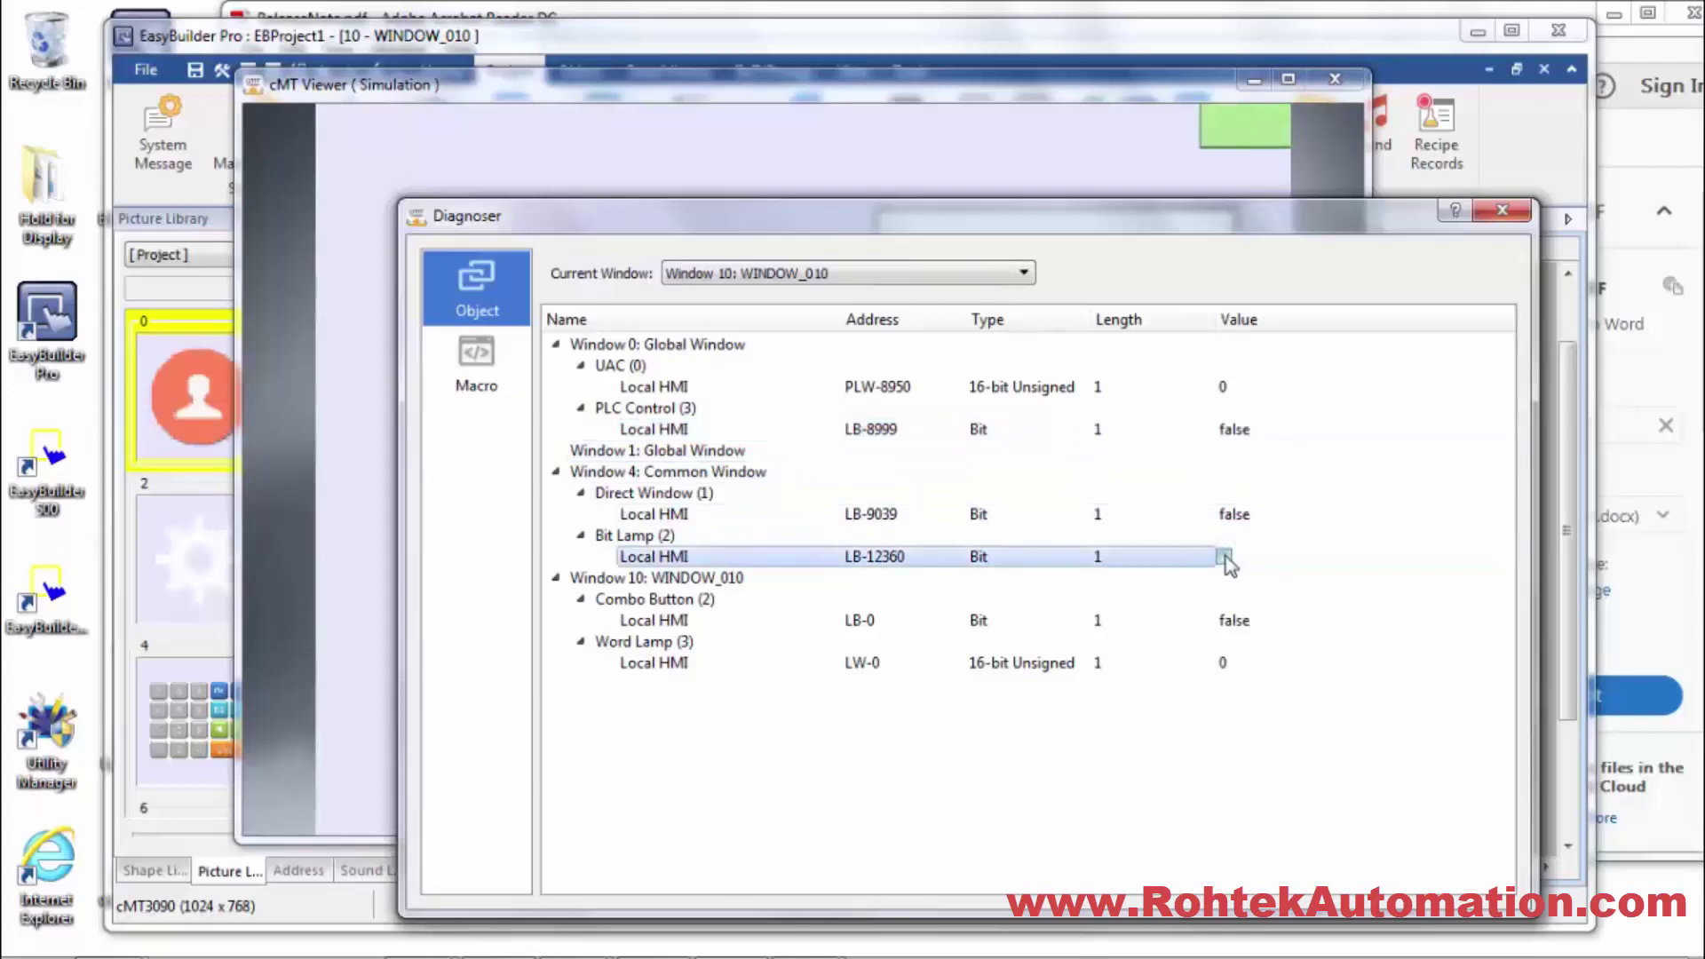
{"action": "left_click", "coordinate": [1225, 557]}
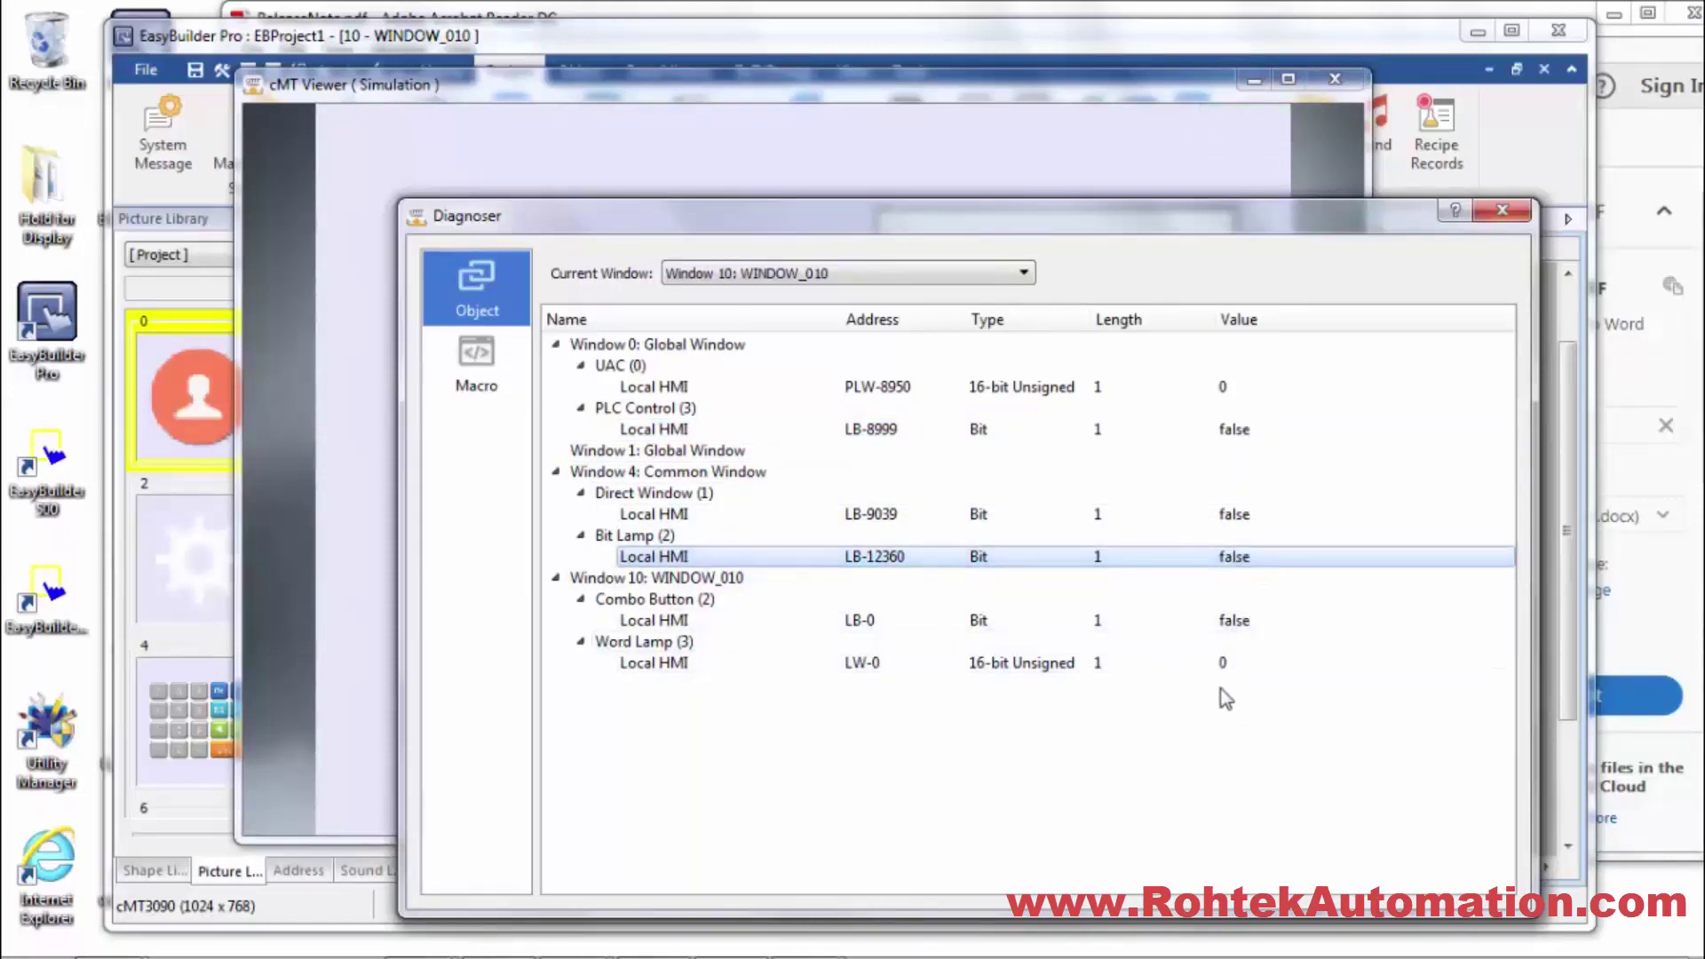
Check the Diagnoser's macro page, return to its object list, and close both the Diagnoser and the cMT Viewer simulation
{"action": "left_click", "coordinate": [468, 373]}
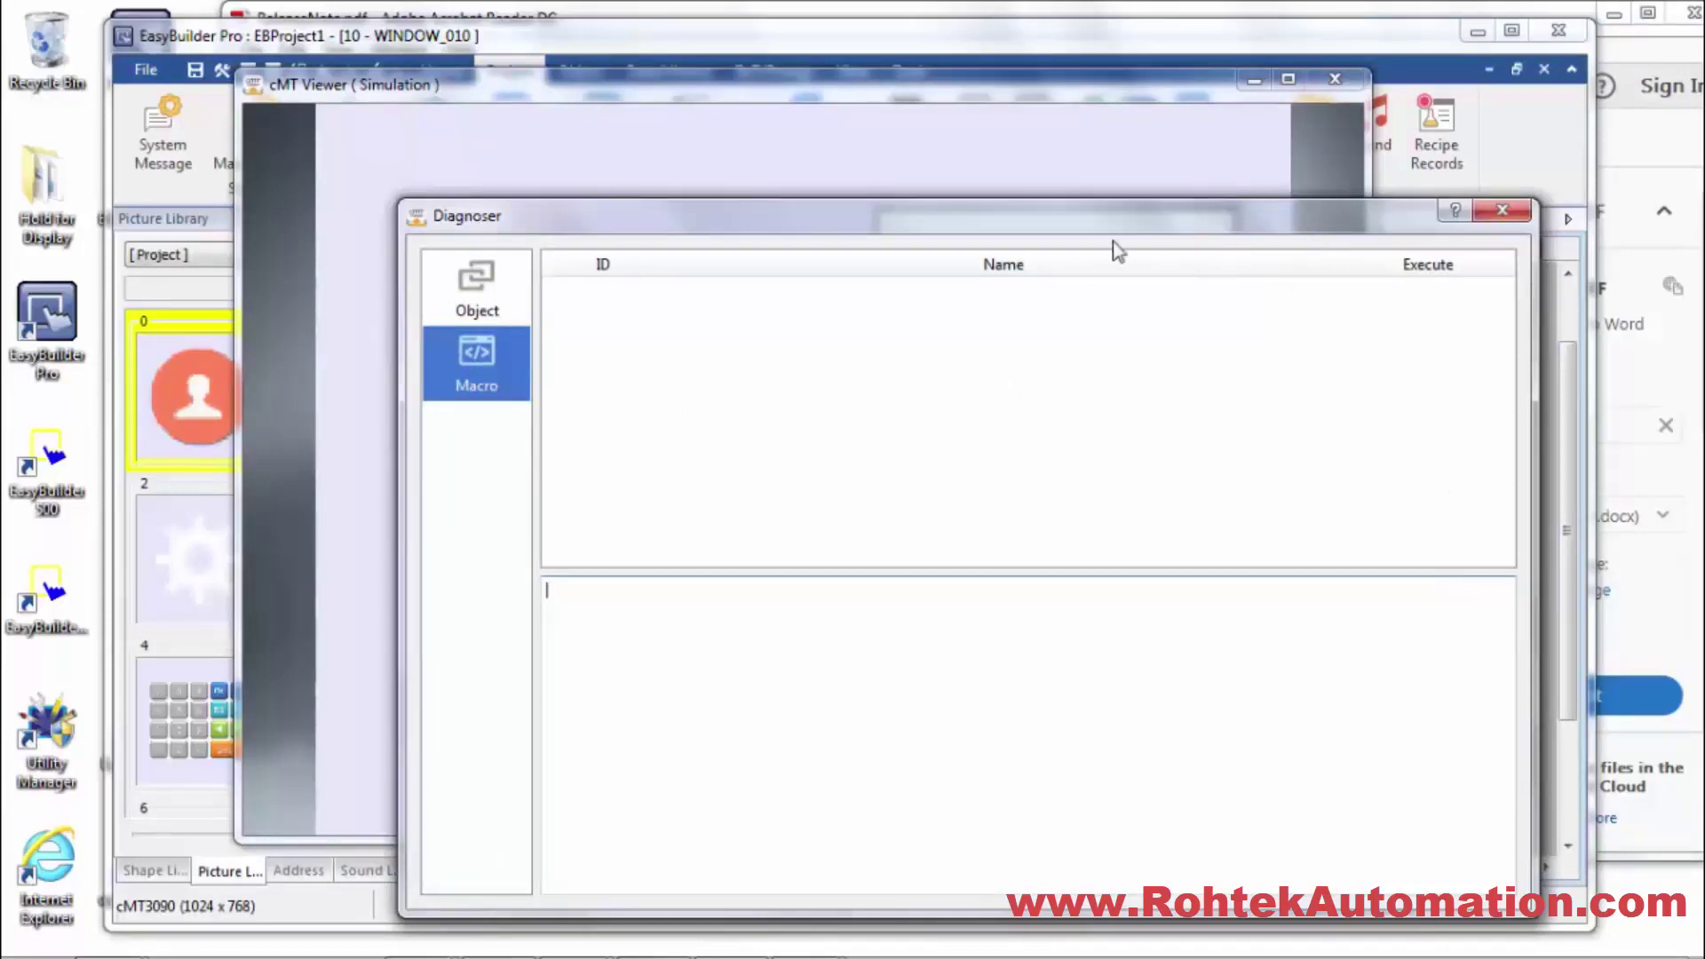
{"action": "left_click", "coordinate": [472, 293]}
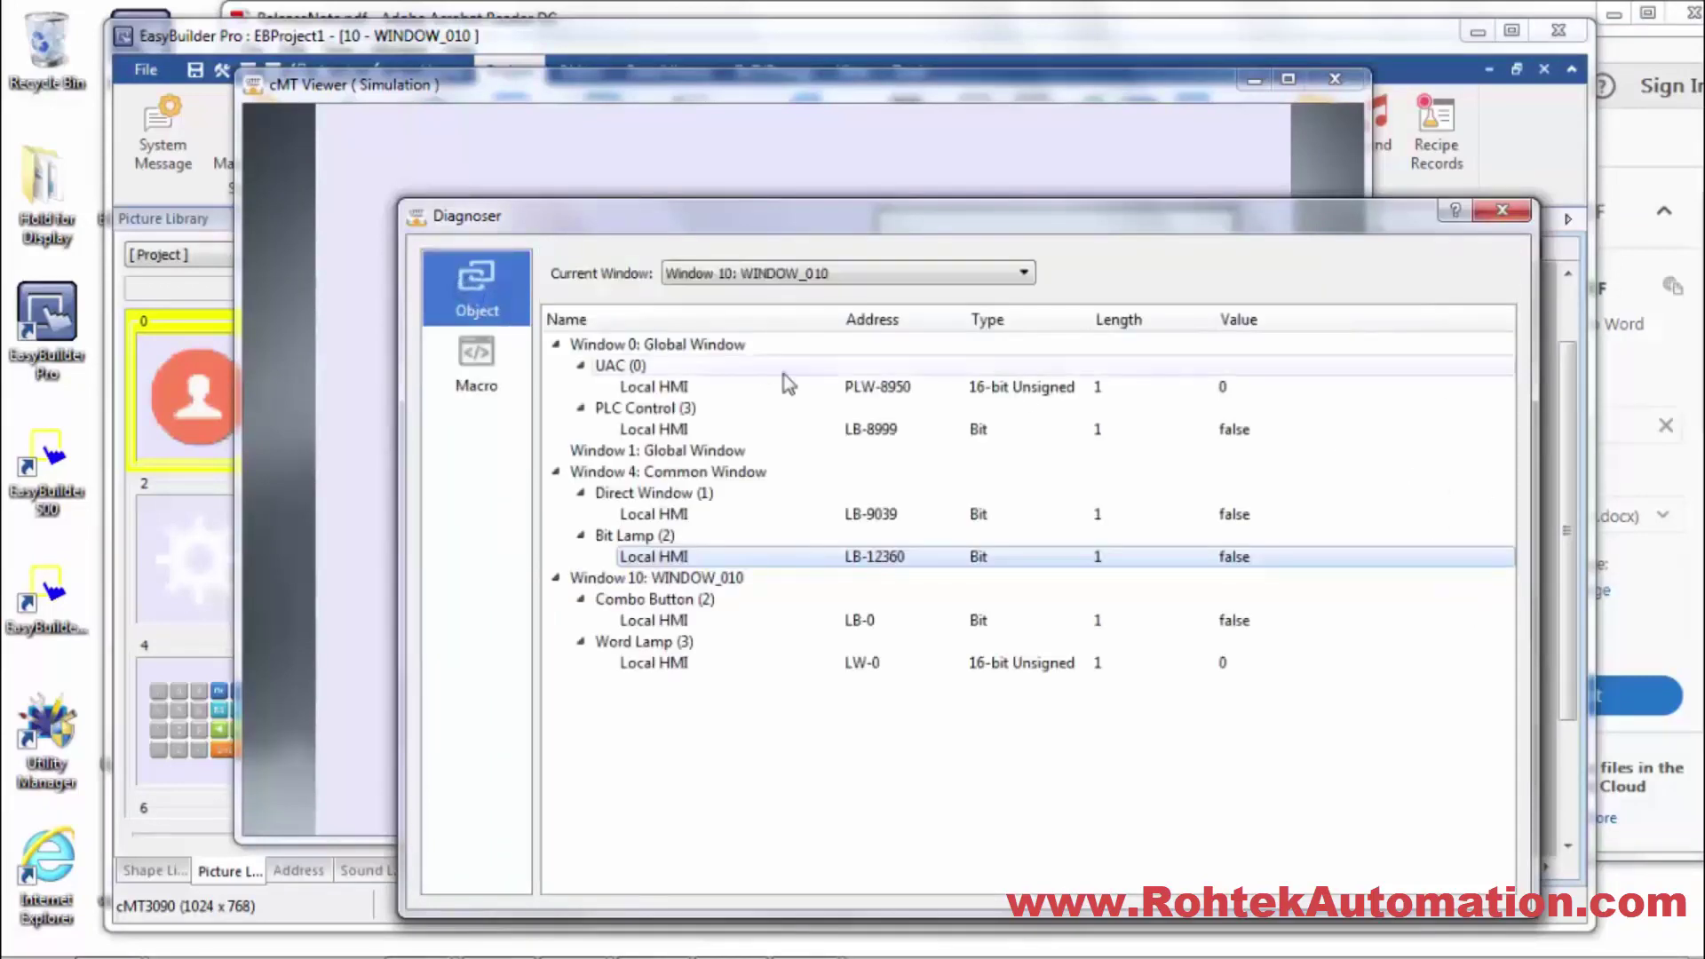
{"action": "left_click", "coordinate": [1501, 215]}
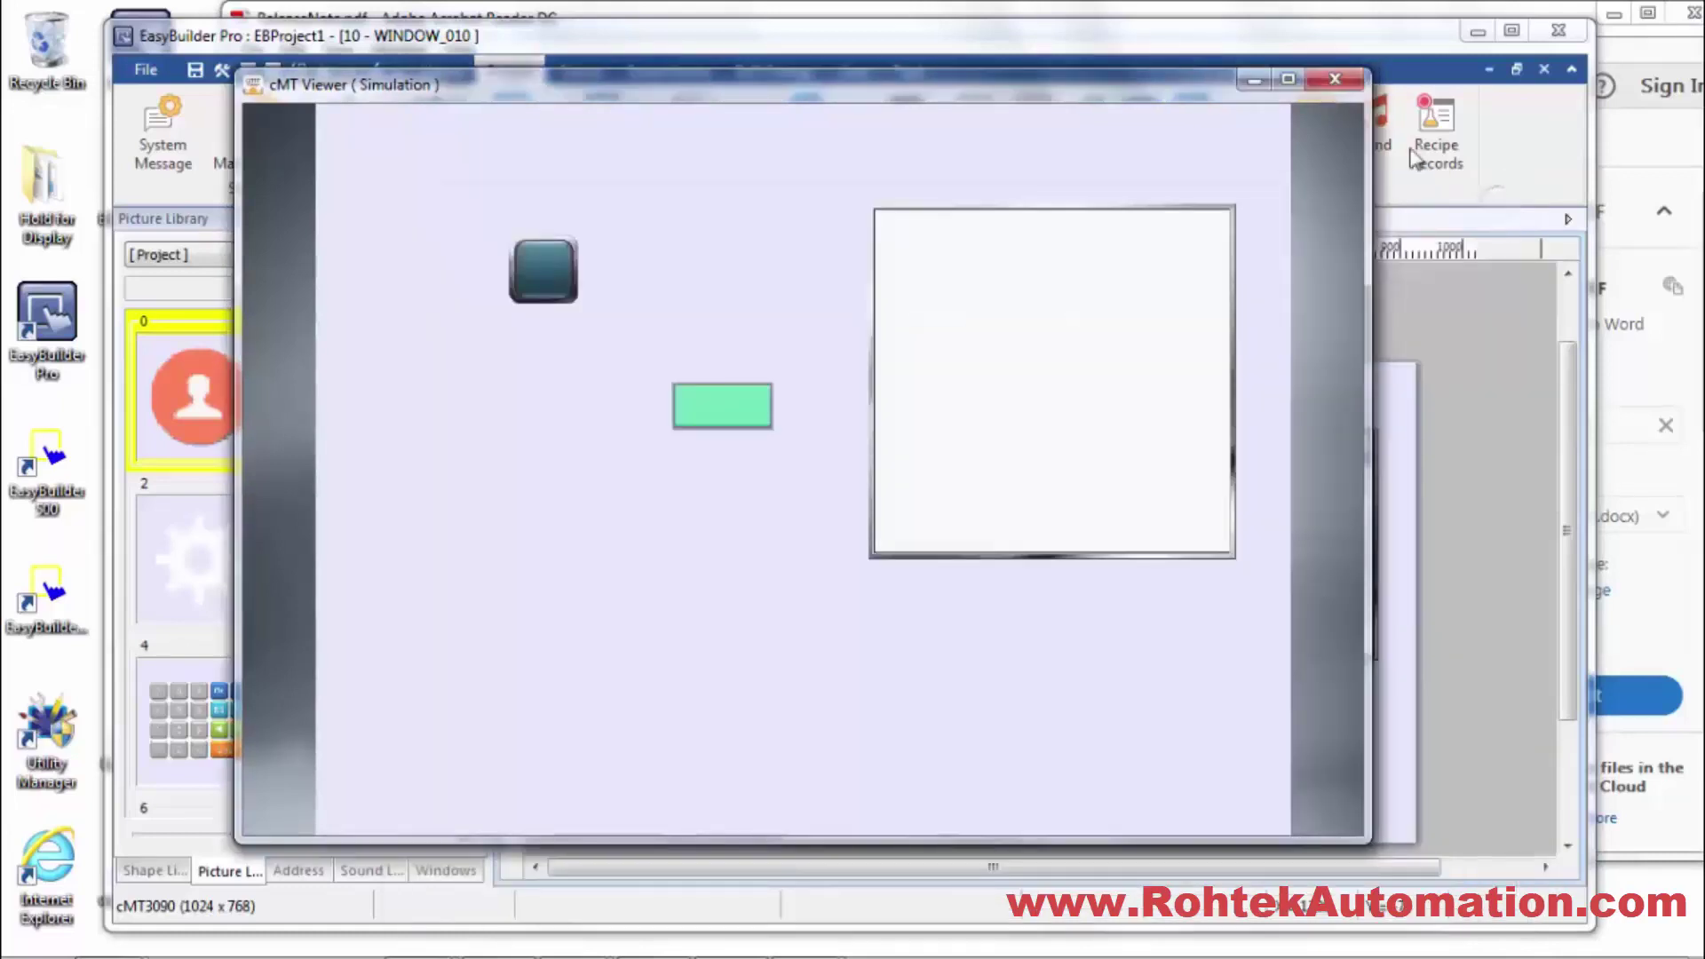
{"action": "left_click", "coordinate": [1335, 78]}
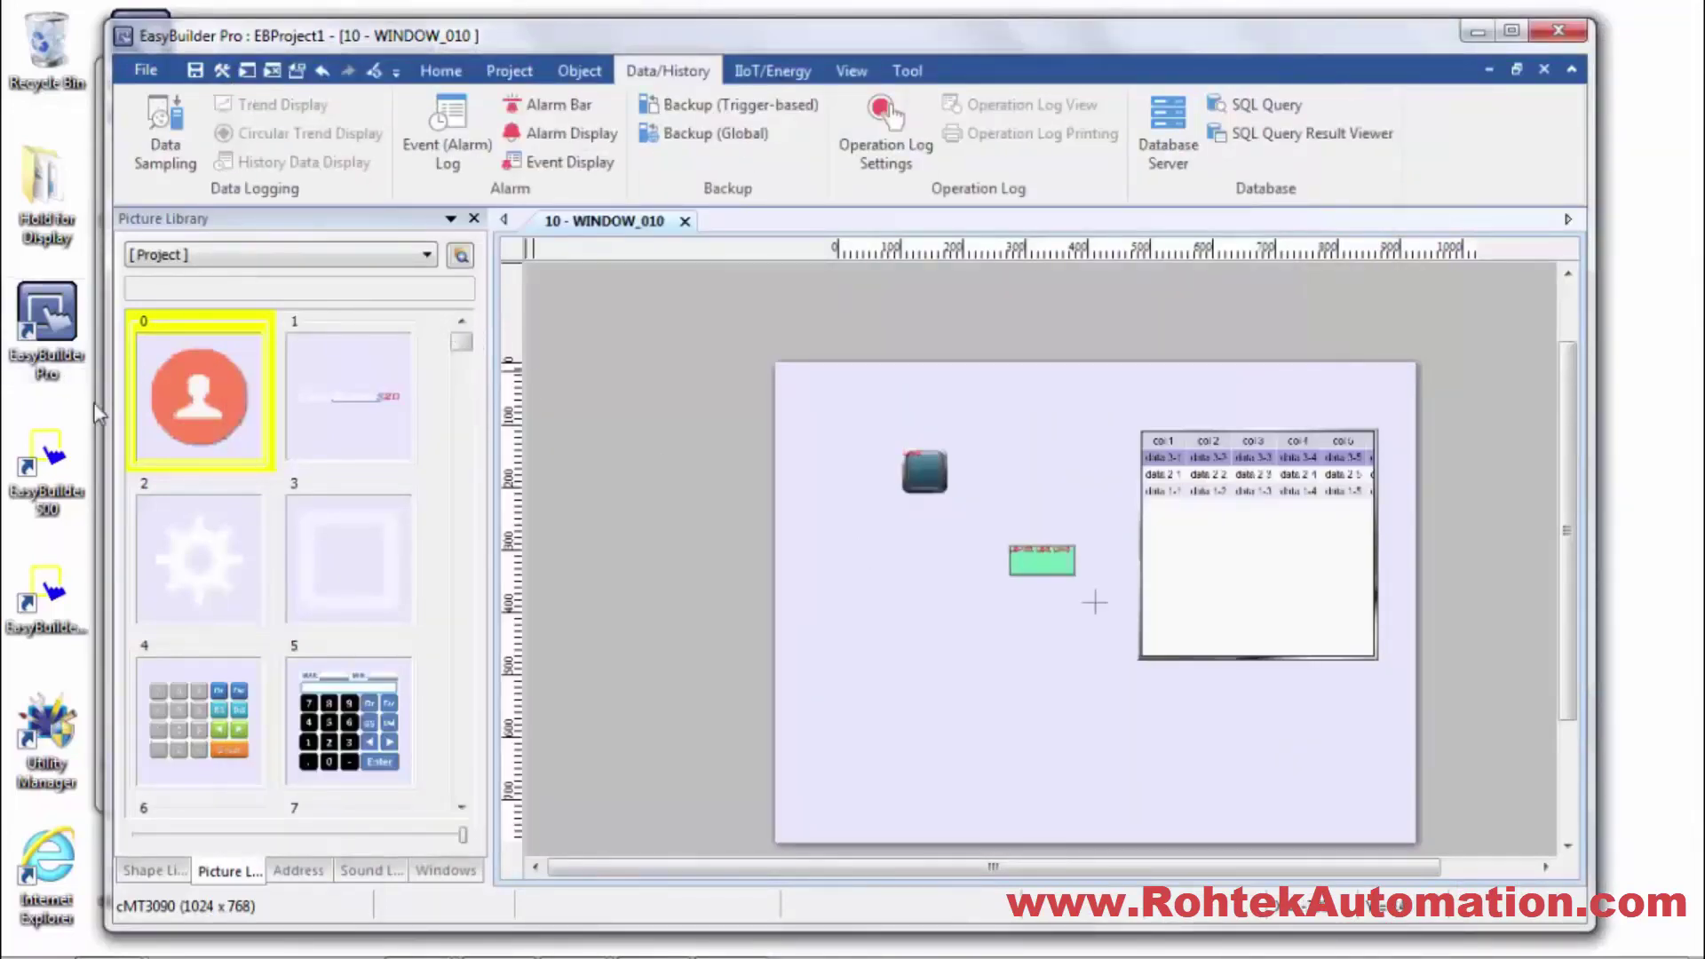
Switch to Windows Explorer, copy the logo image from the IMAGES folder, and minimize the folder window
{"action": "key", "text": "alt+Tab"}
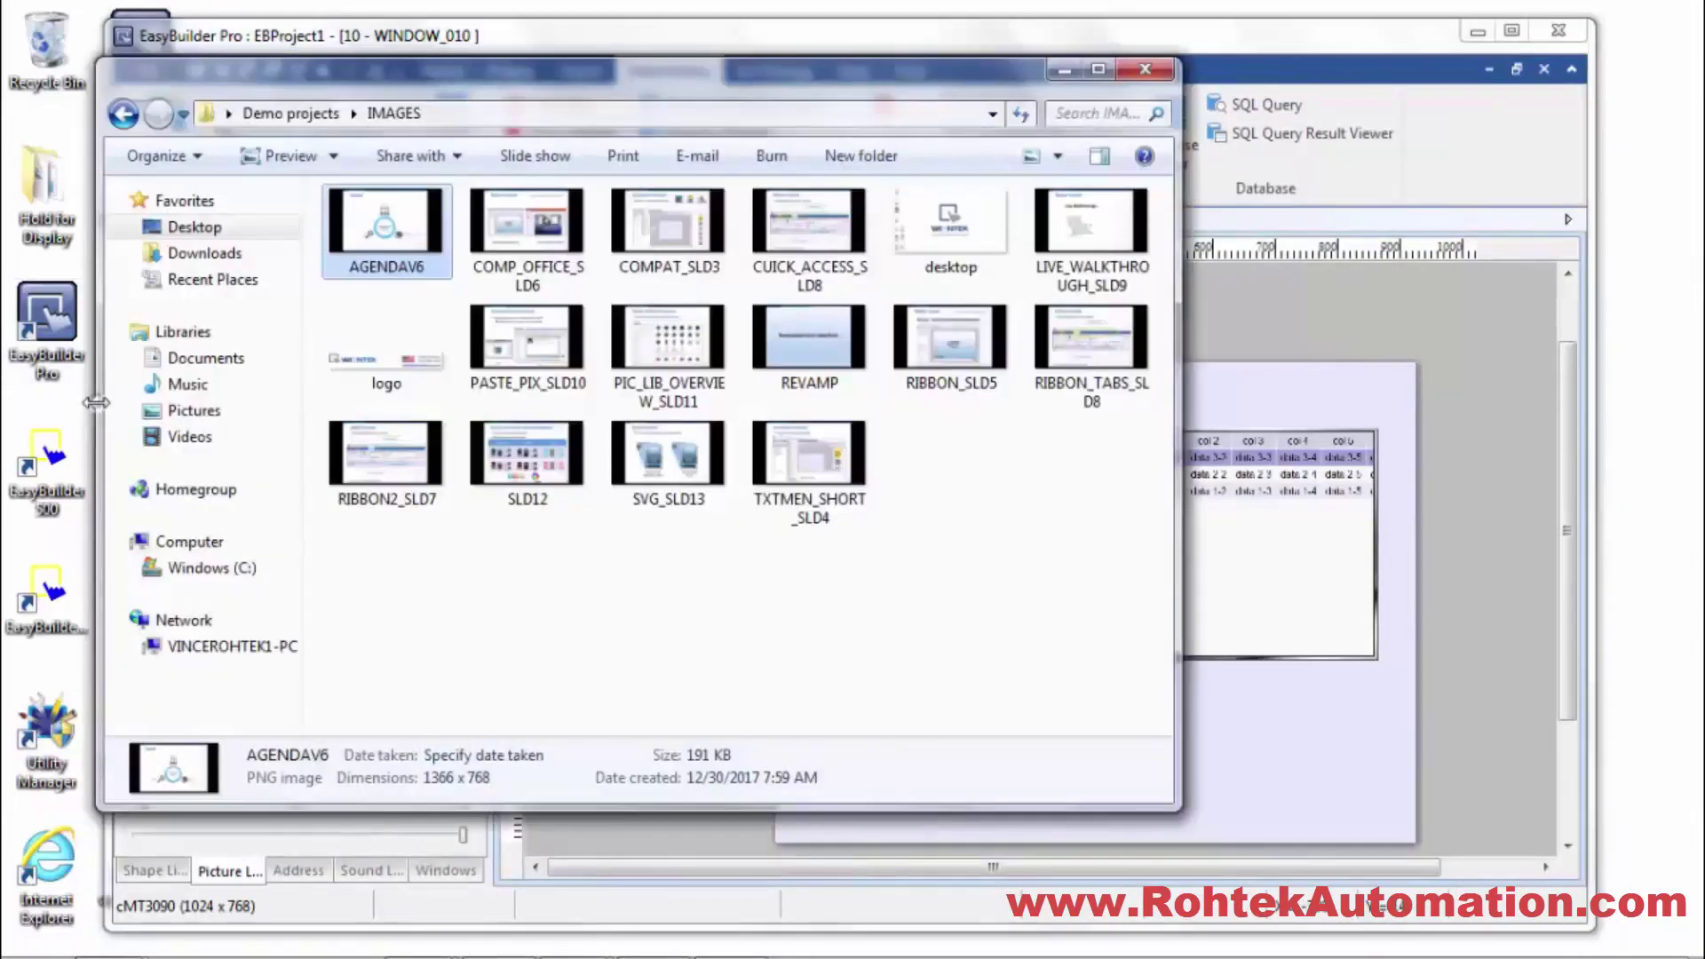
{"action": "left_click", "coordinate": [396, 361]}
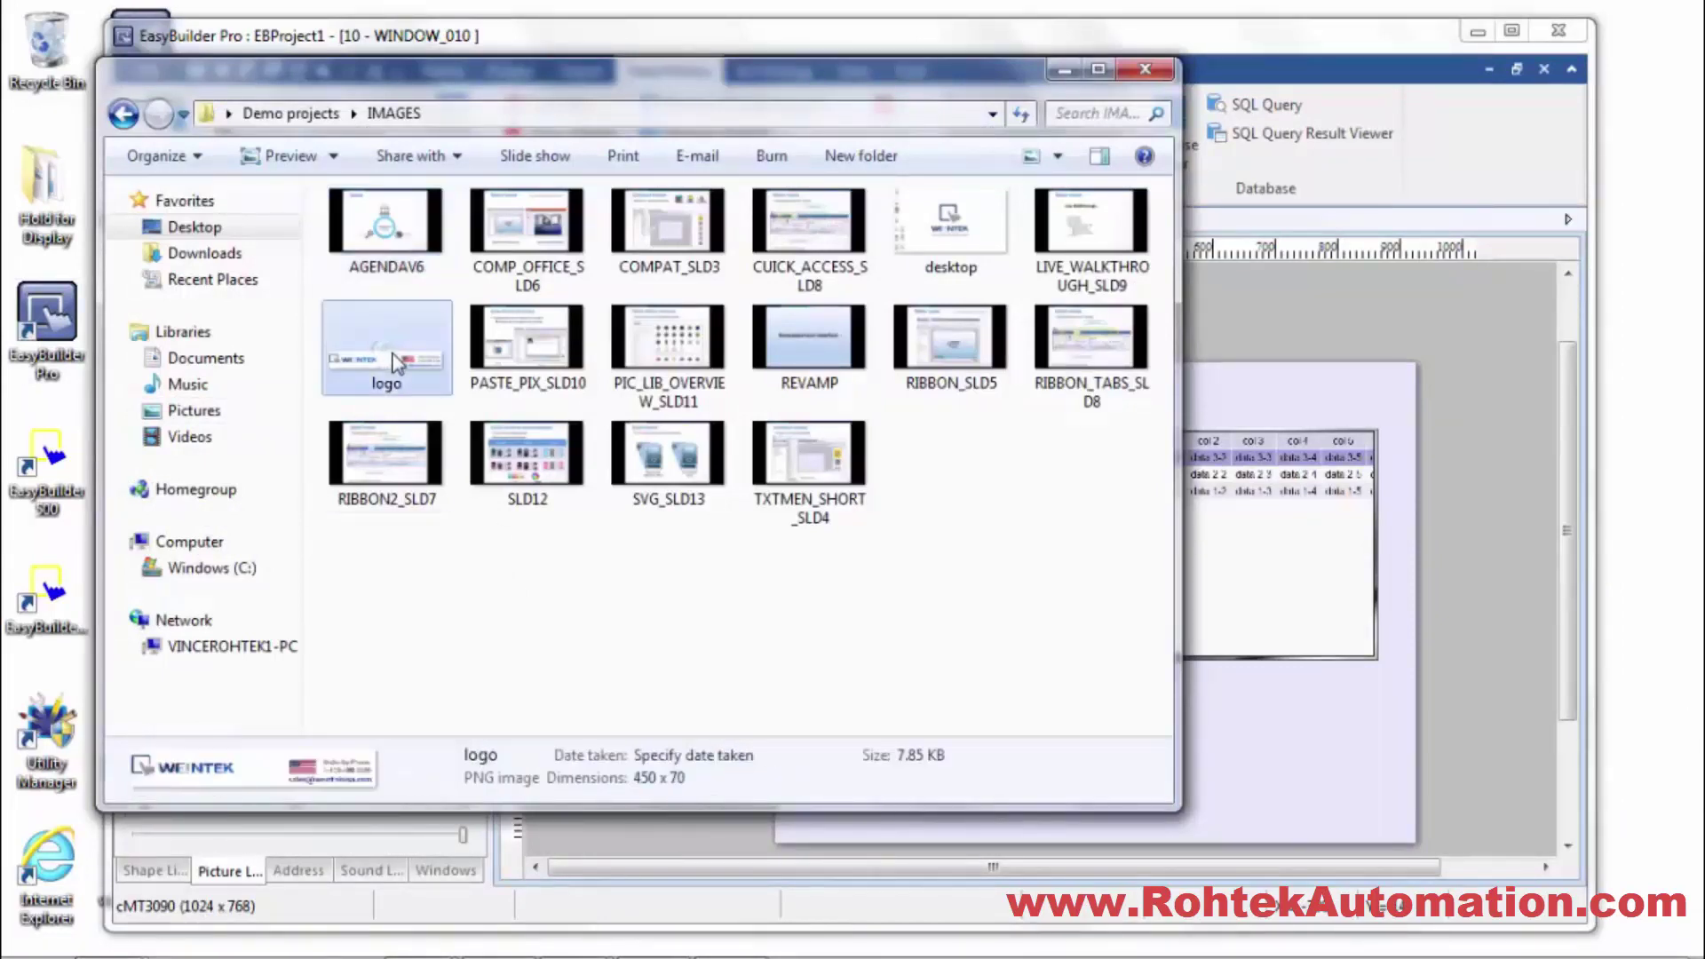
{"action": "right_click", "coordinate": [395, 362]}
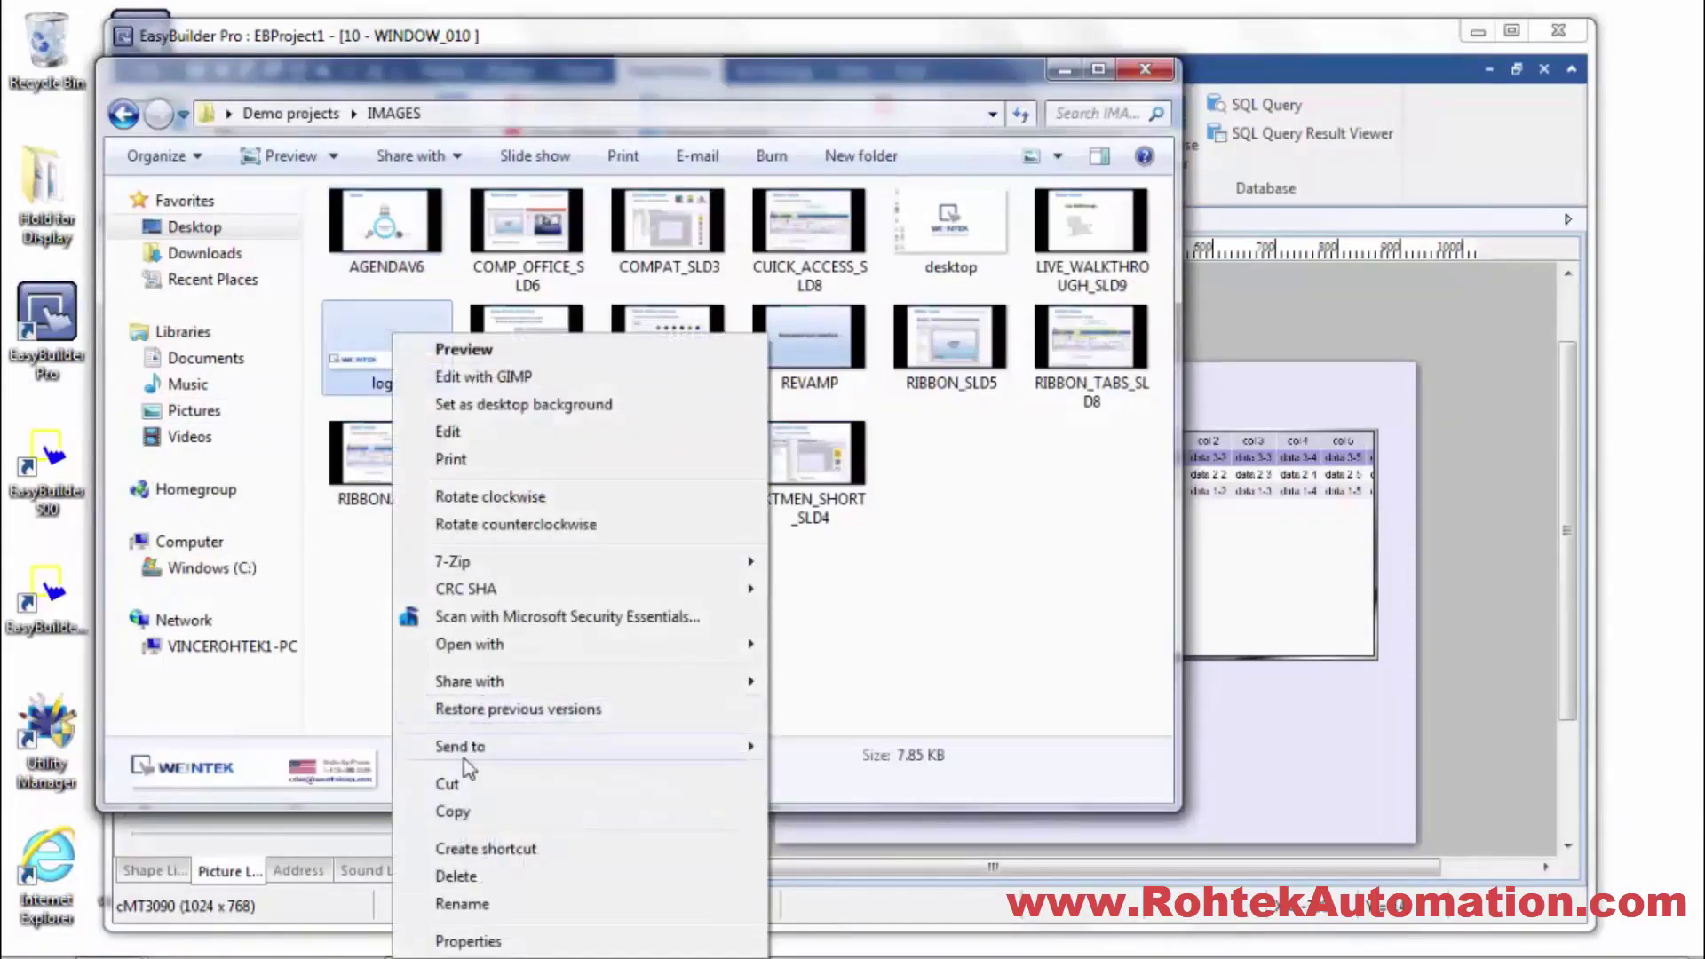
{"action": "left_click", "coordinate": [452, 810]}
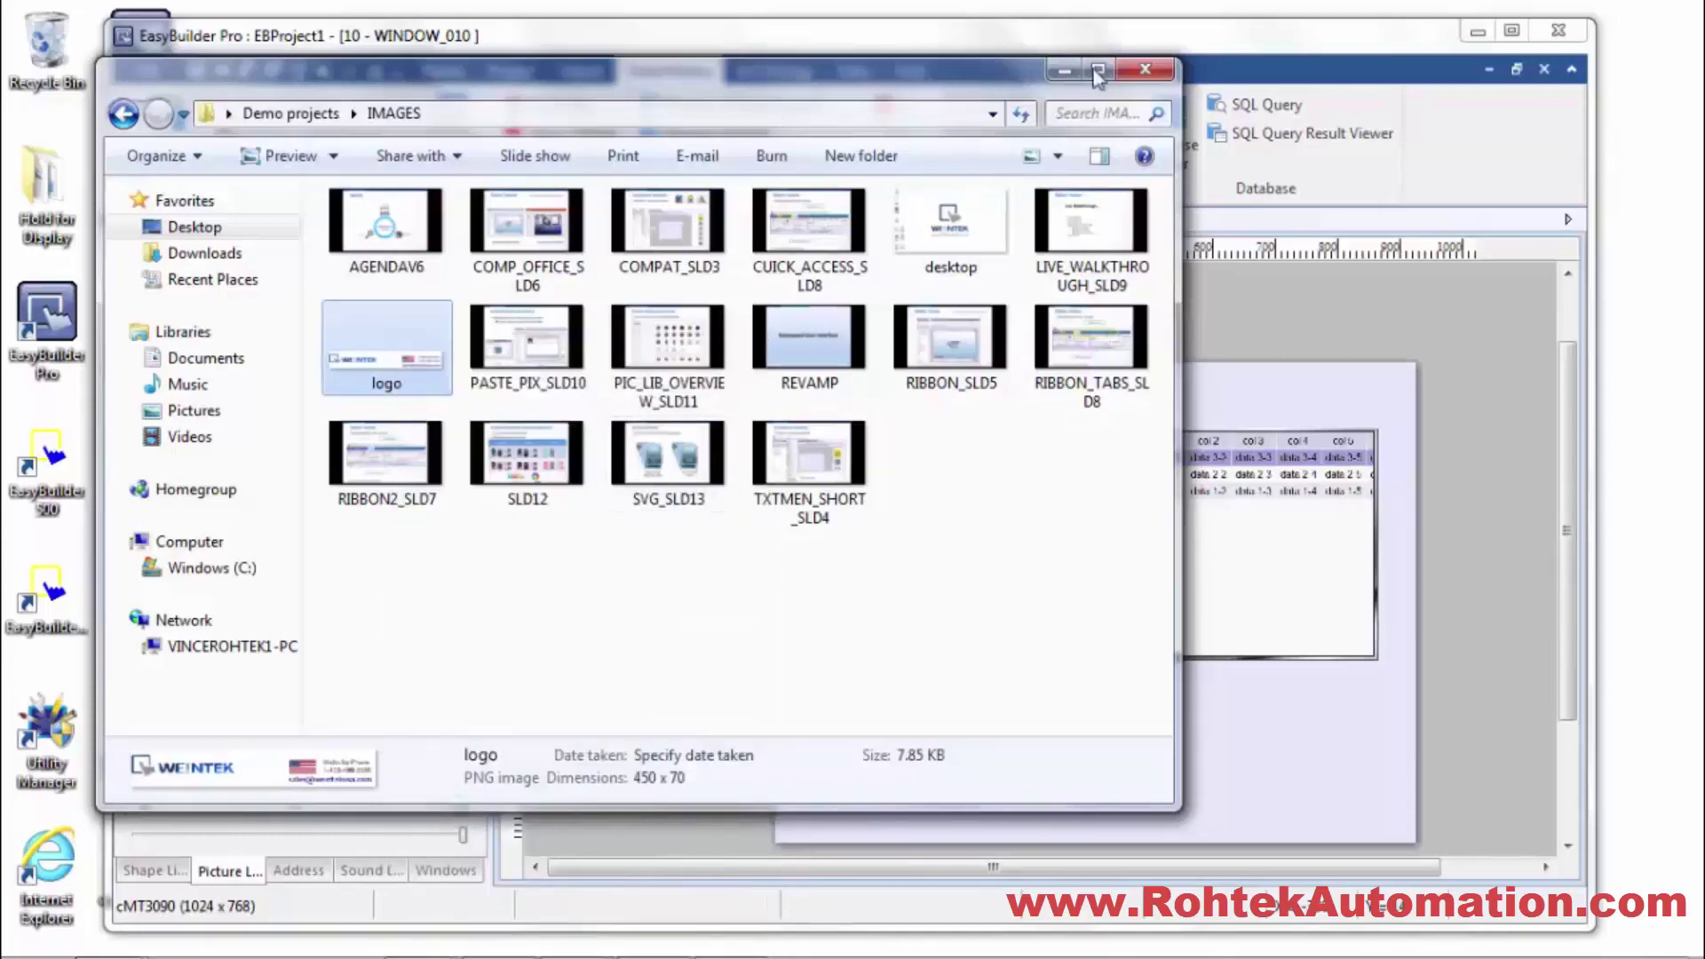
{"action": "left_click", "coordinate": [1065, 70]}
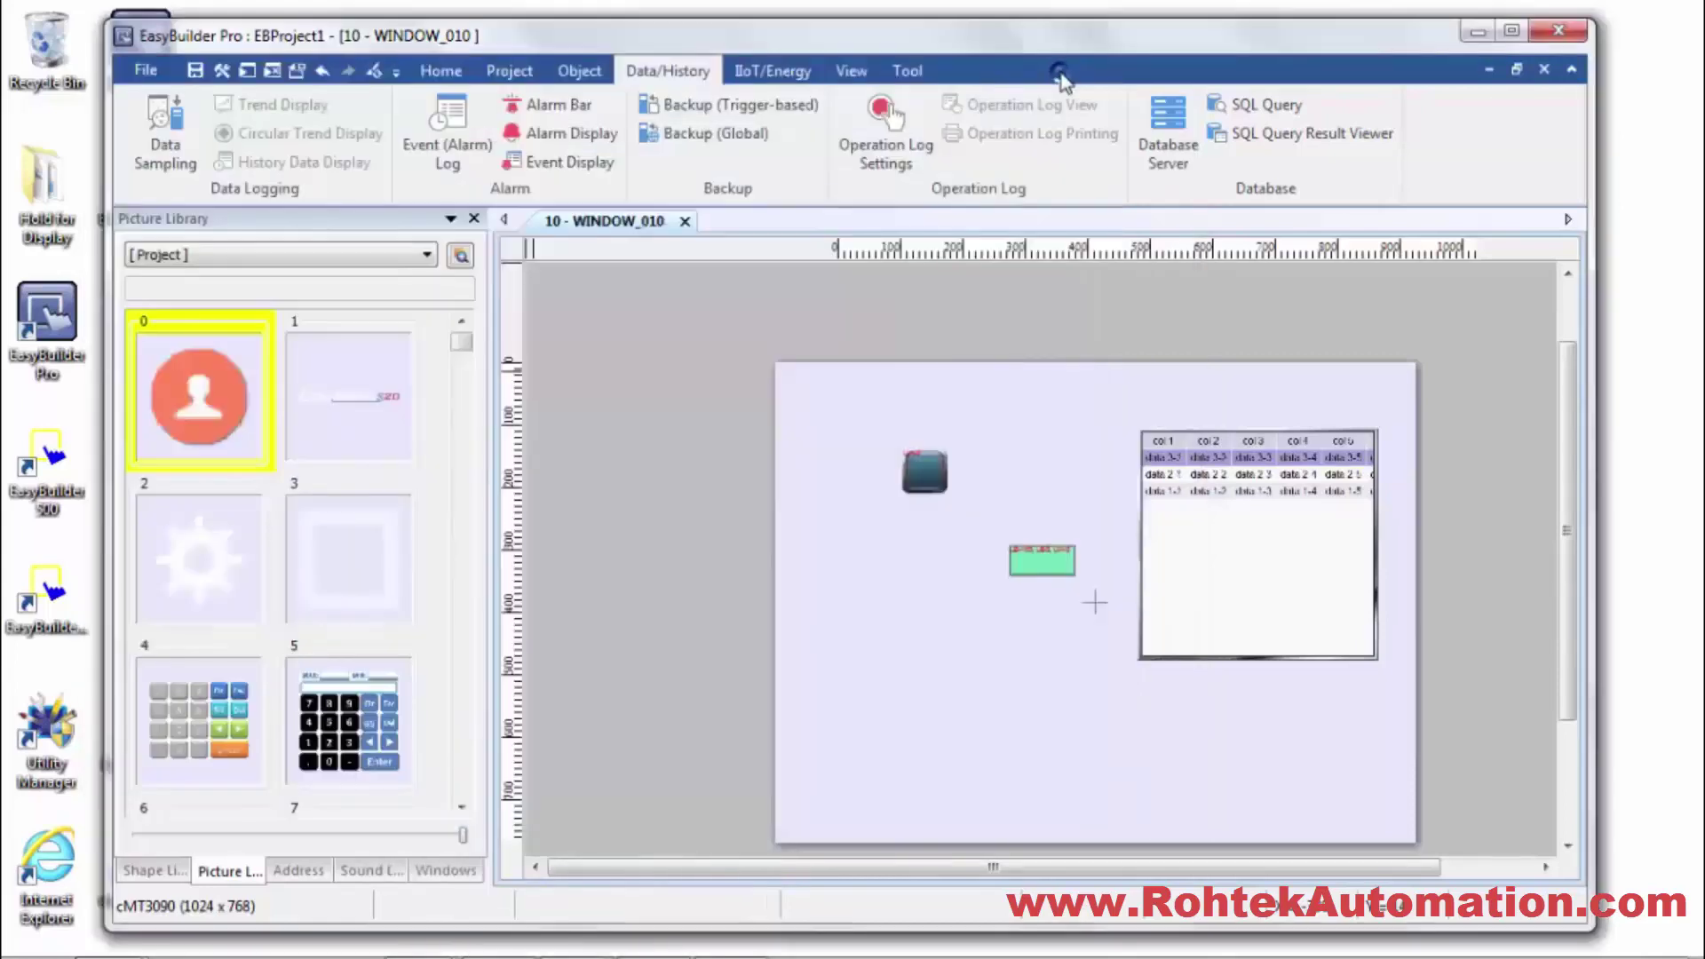
{"action": "right_click", "coordinate": [883, 564]}
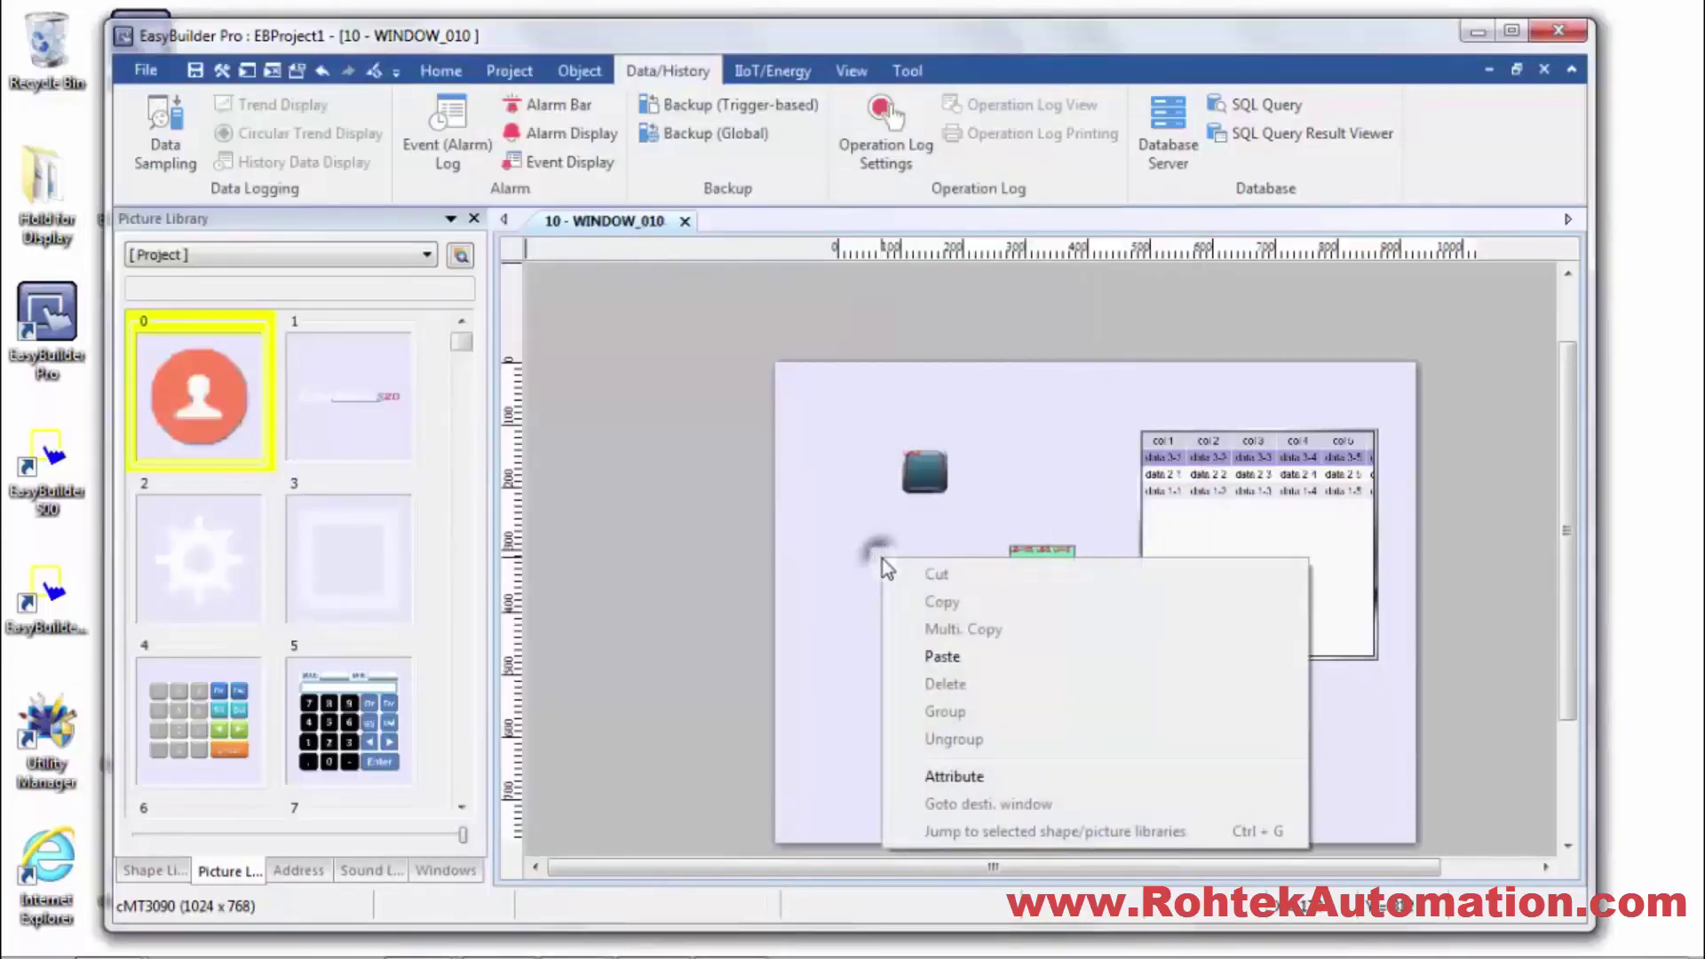
{"action": "left_click", "coordinate": [961, 781]}
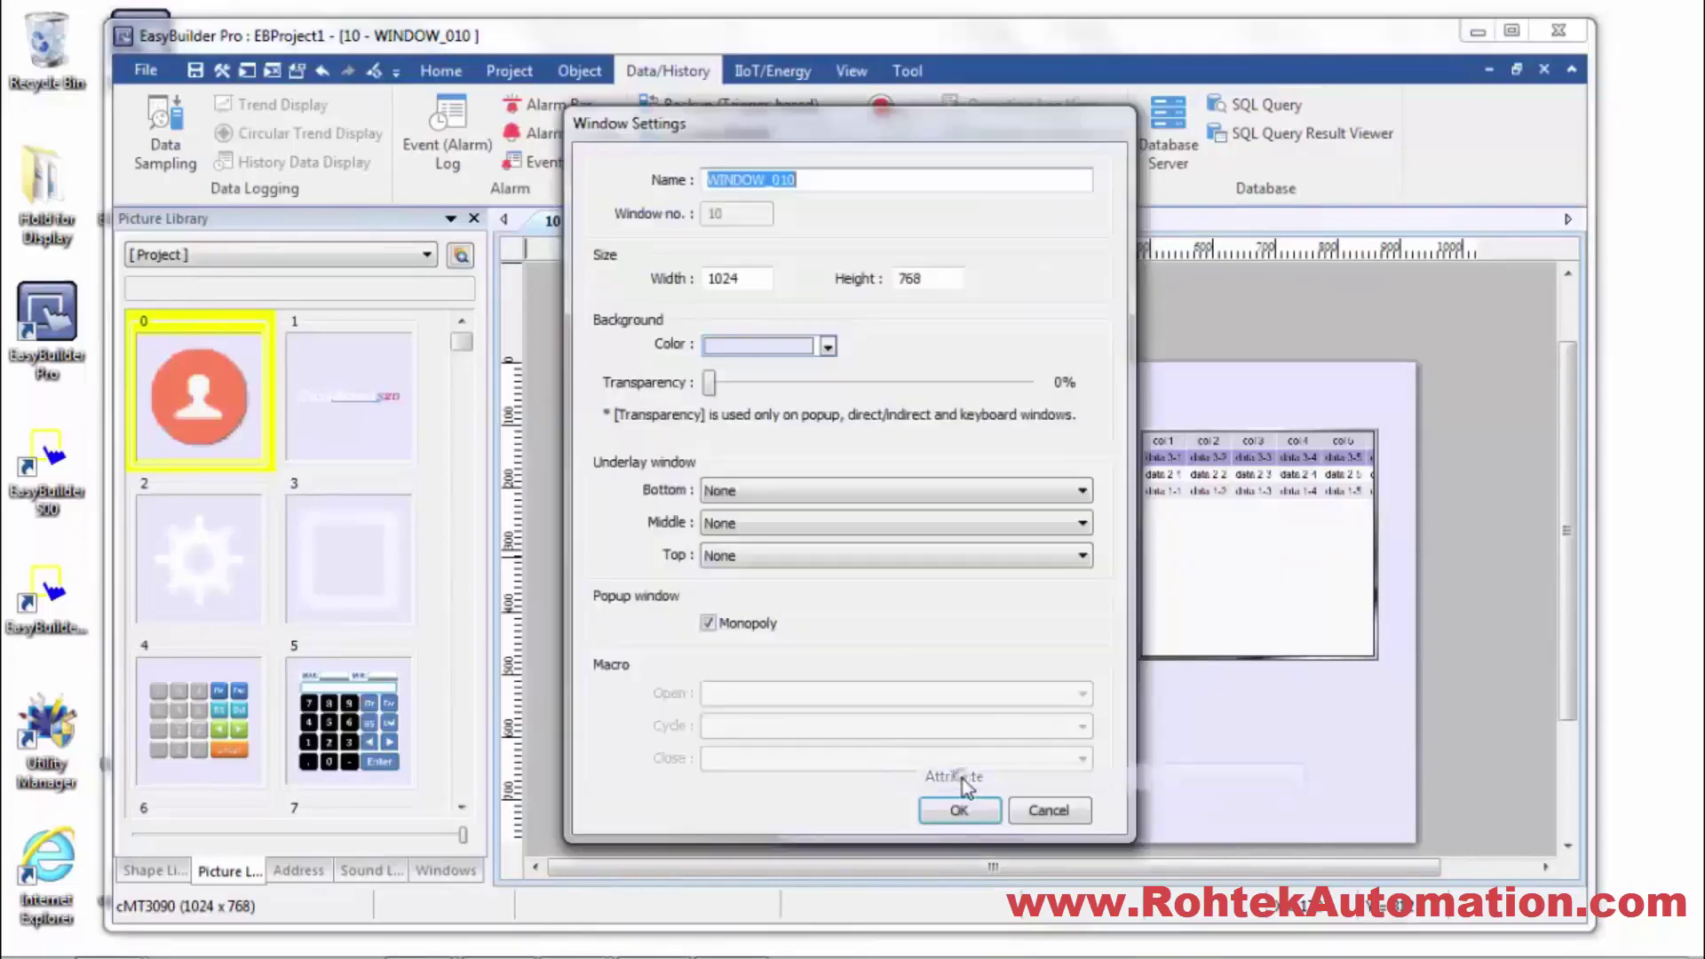
{"action": "left_click", "coordinate": [1047, 810]}
Paste the copied logo image into WINDOW_010 at 100 percent width and height with its ratio kept
{"action": "right_click", "coordinate": [874, 587]}
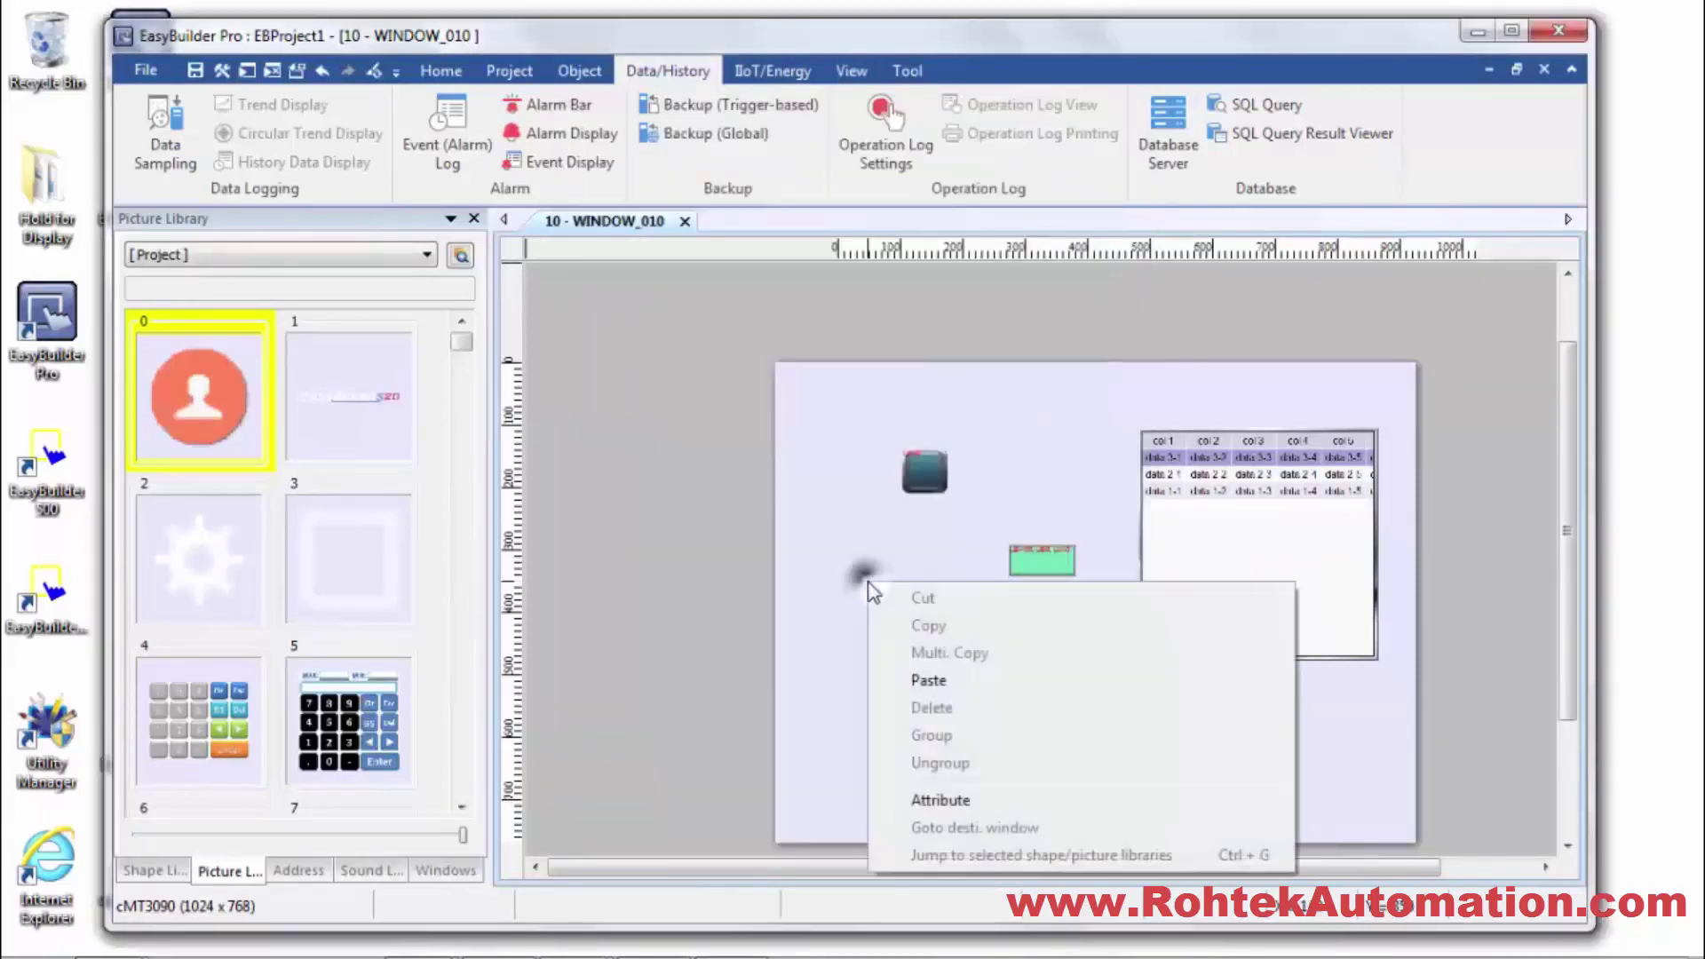
{"action": "left_click", "coordinate": [924, 680]}
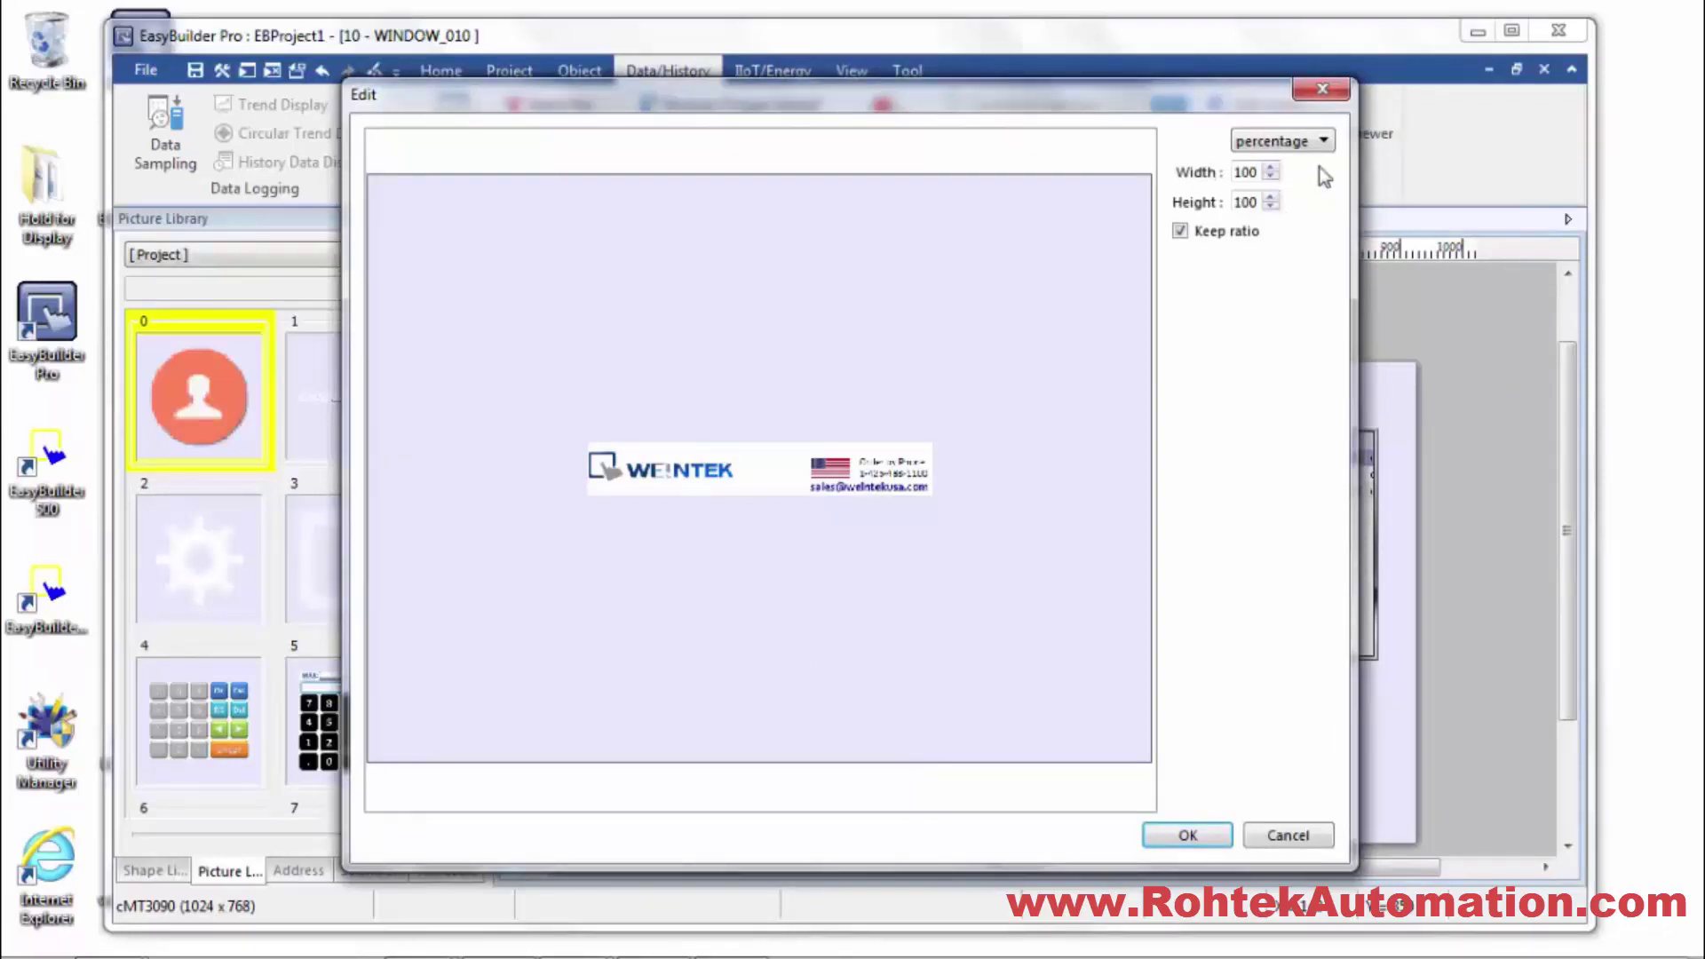
{"action": "left_click", "coordinate": [1308, 144]}
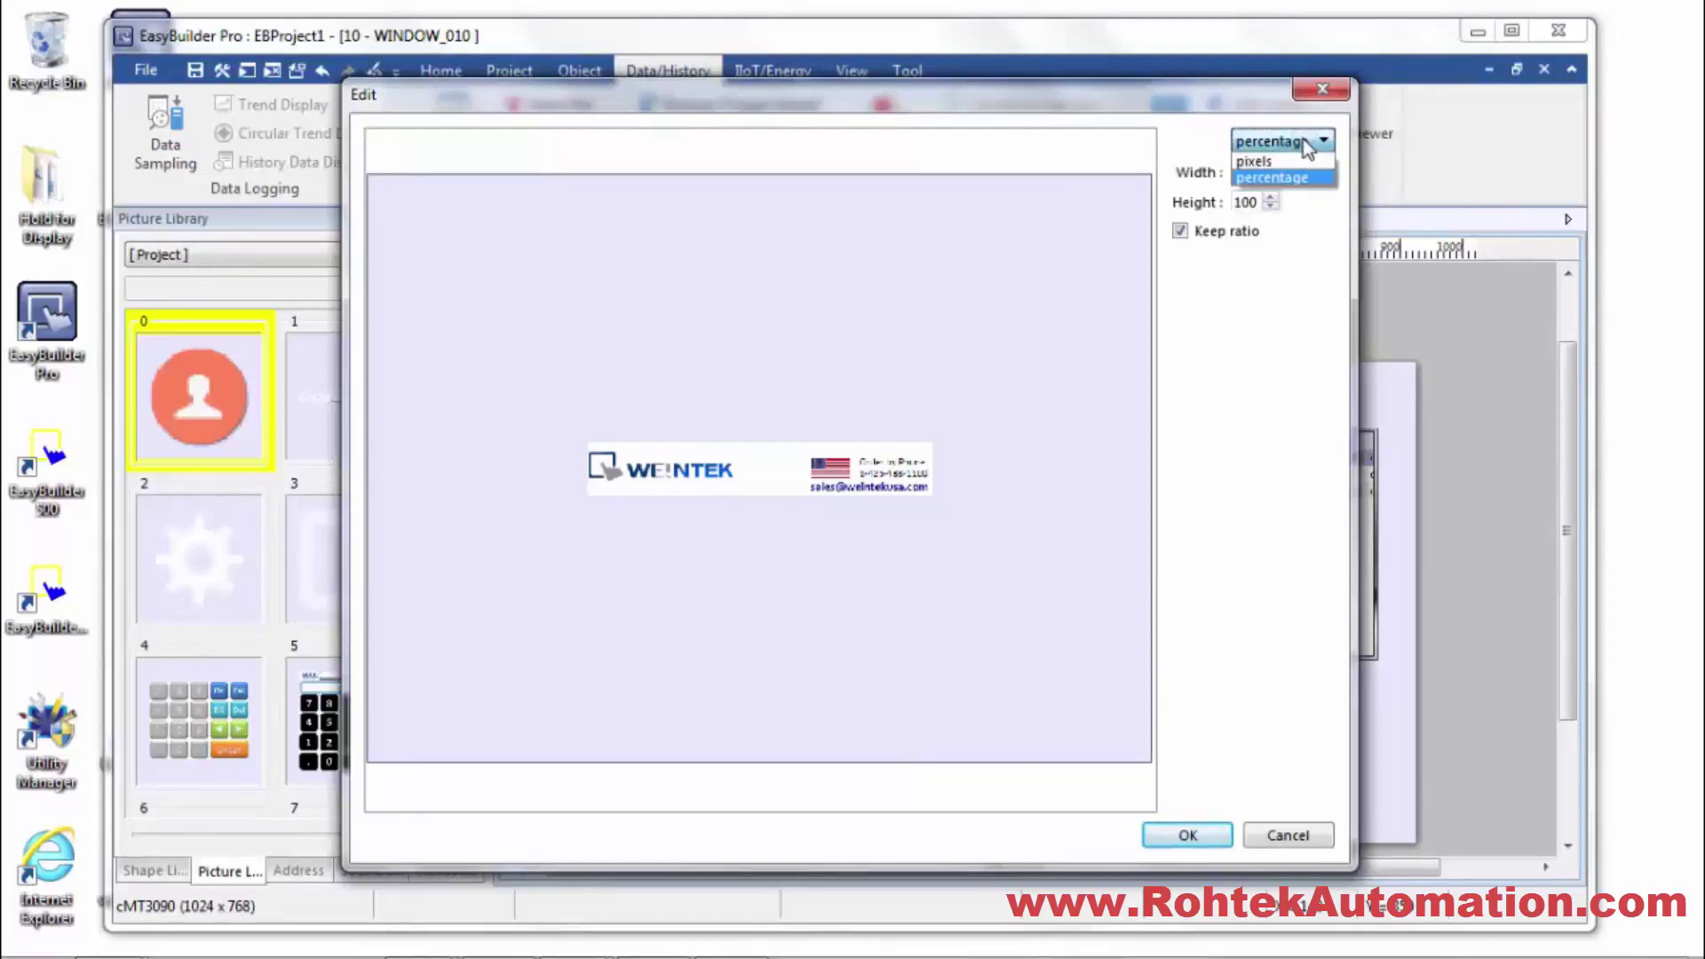
{"action": "left_click", "coordinate": [1307, 144]}
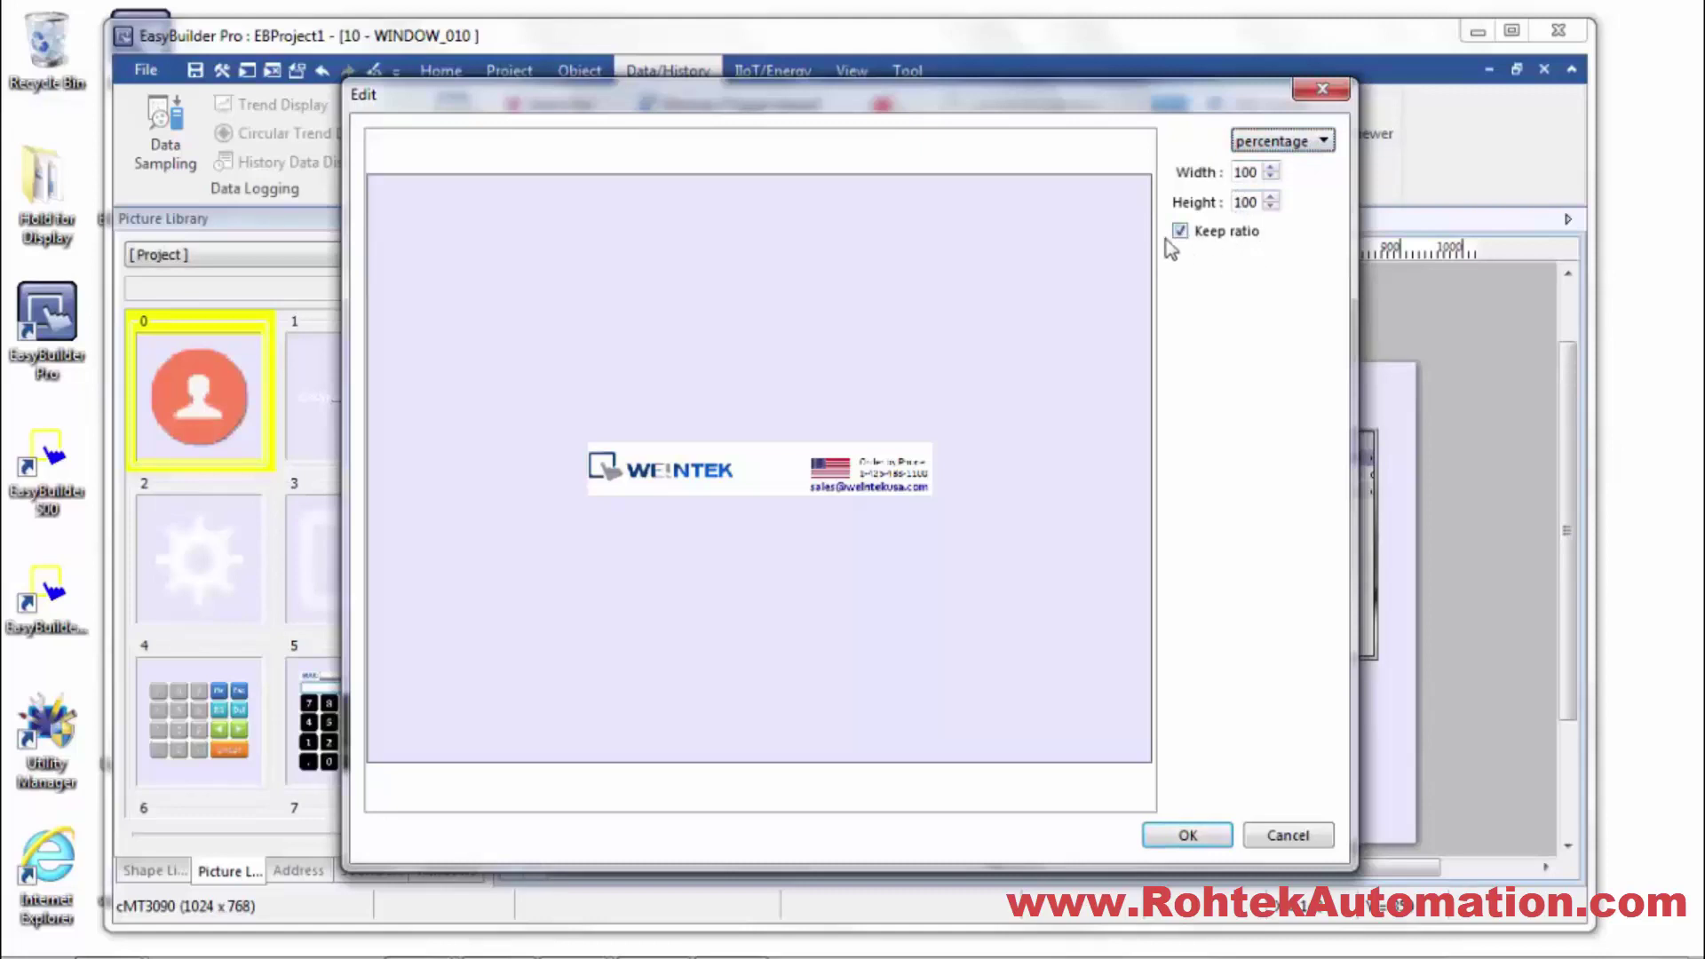
{"action": "left_click", "coordinate": [753, 479]}
{"action": "left_click", "coordinate": [1188, 836]}
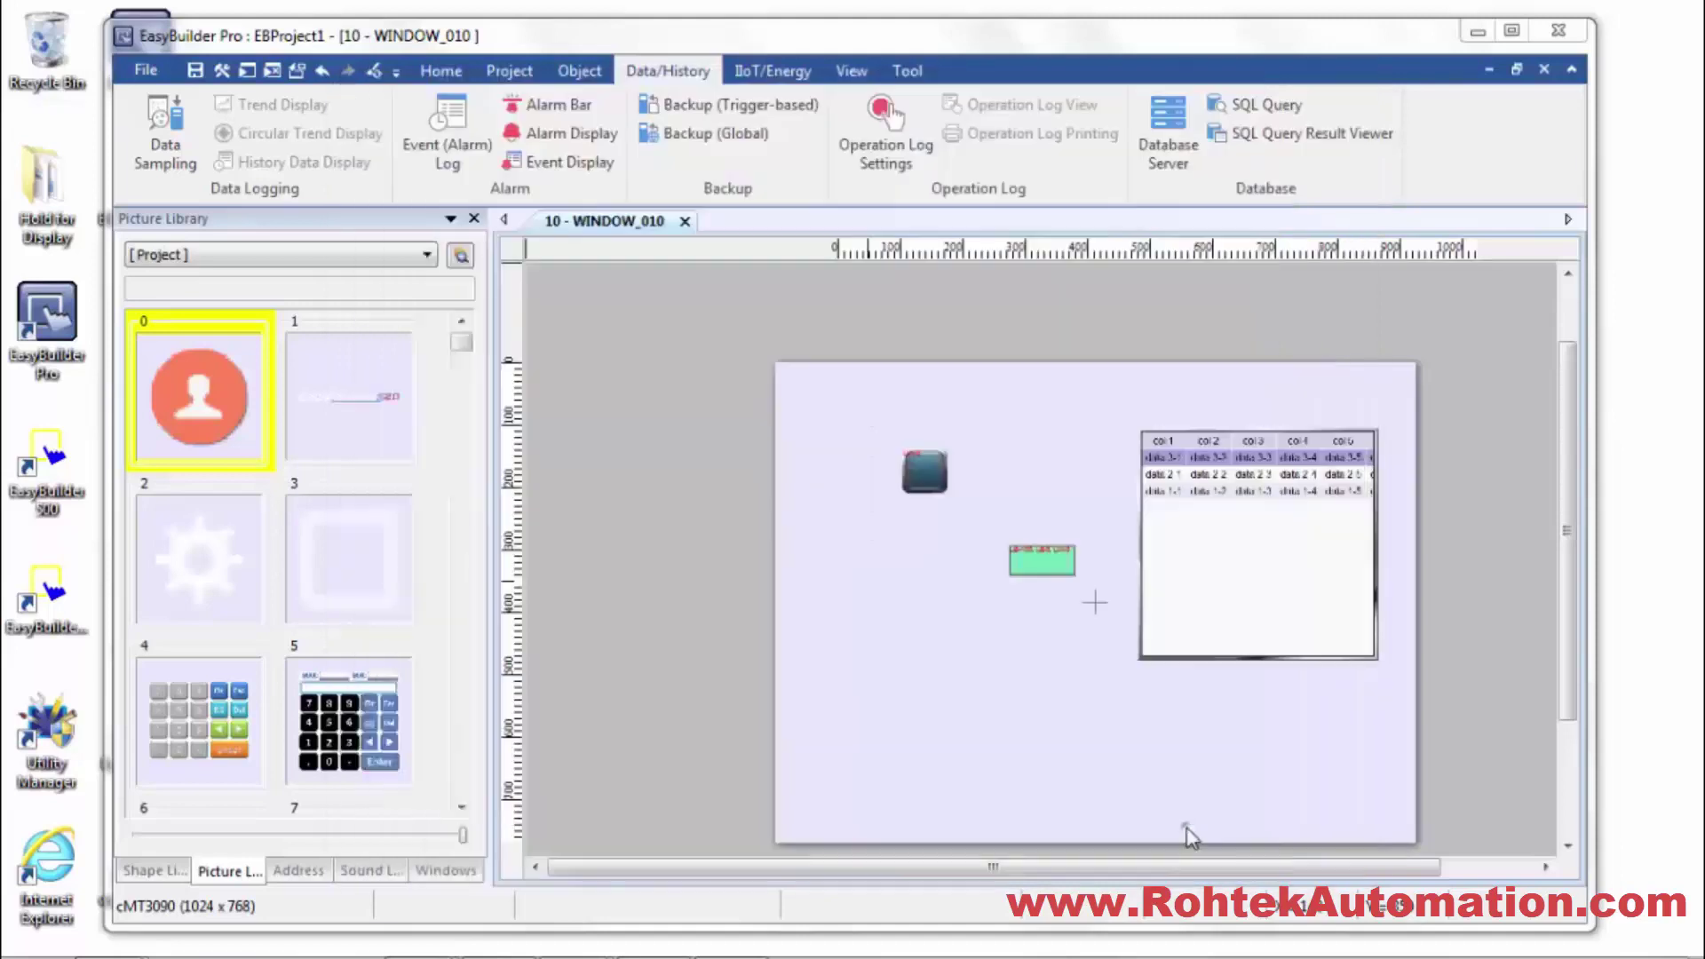
Place the pasted logo near the upper-left corner of WINDOW_010, spanning about (49, 27) to (499, 97)
{"action": "left_click", "coordinate": [1057, 606]}
{"action": "left_click_drag", "start_coordinate": [1058, 609], "coordinate": [910, 408]}
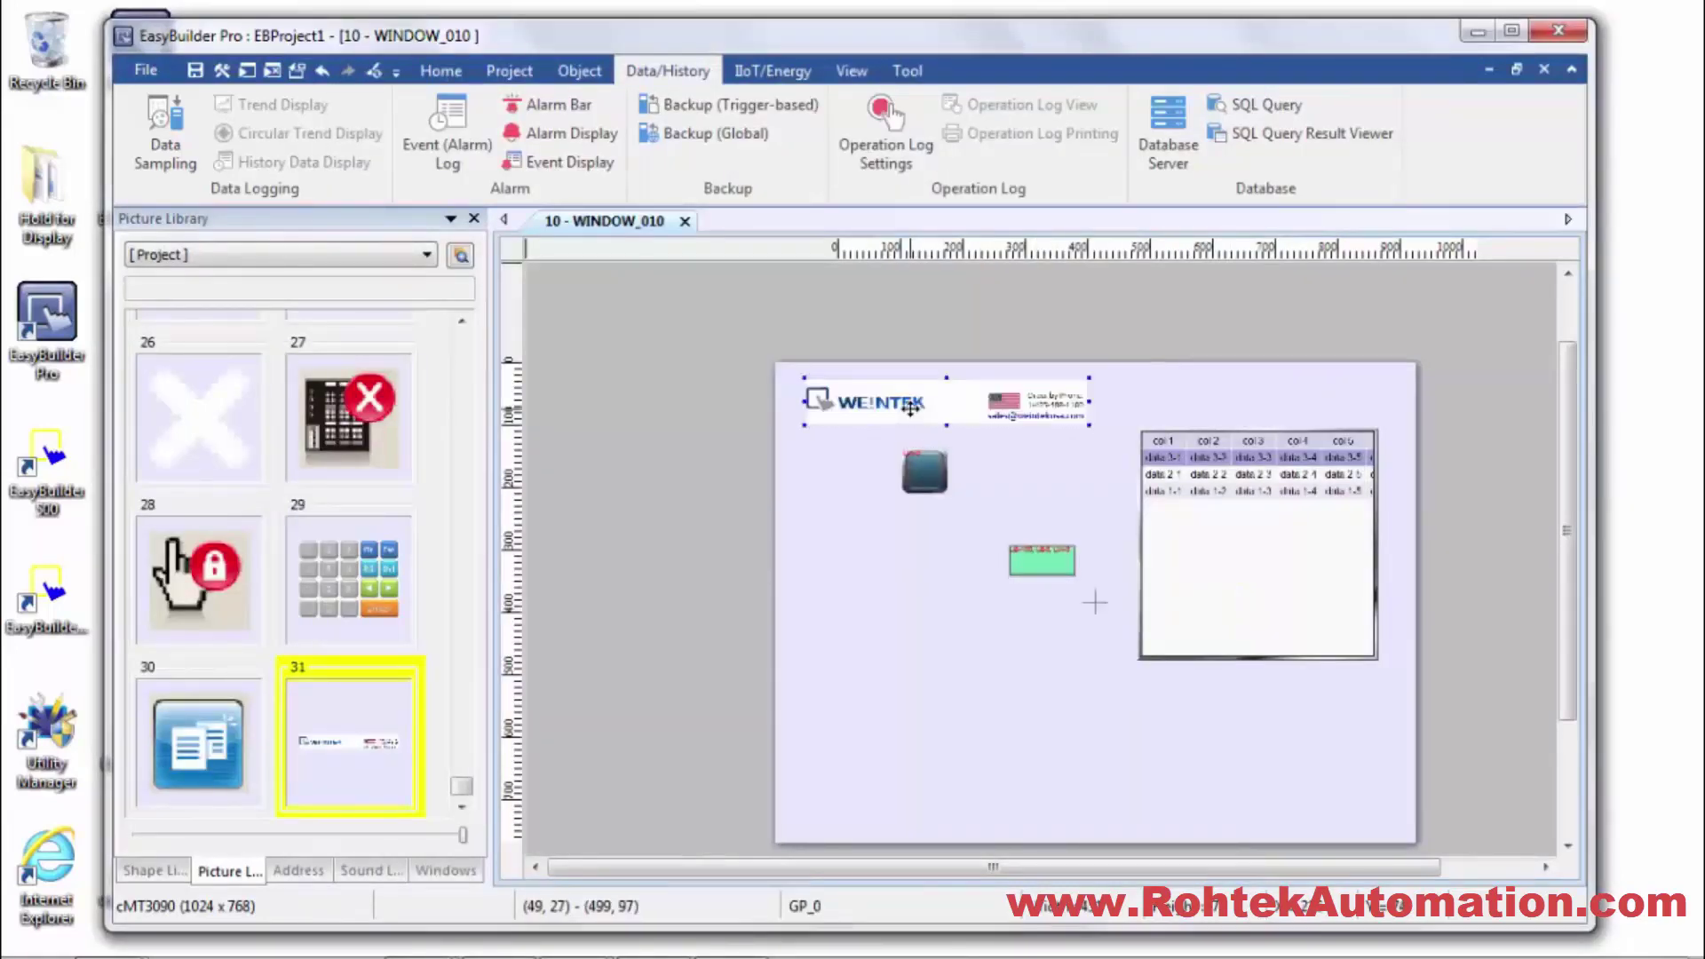
{"action": "left_click", "coordinate": [954, 644]}
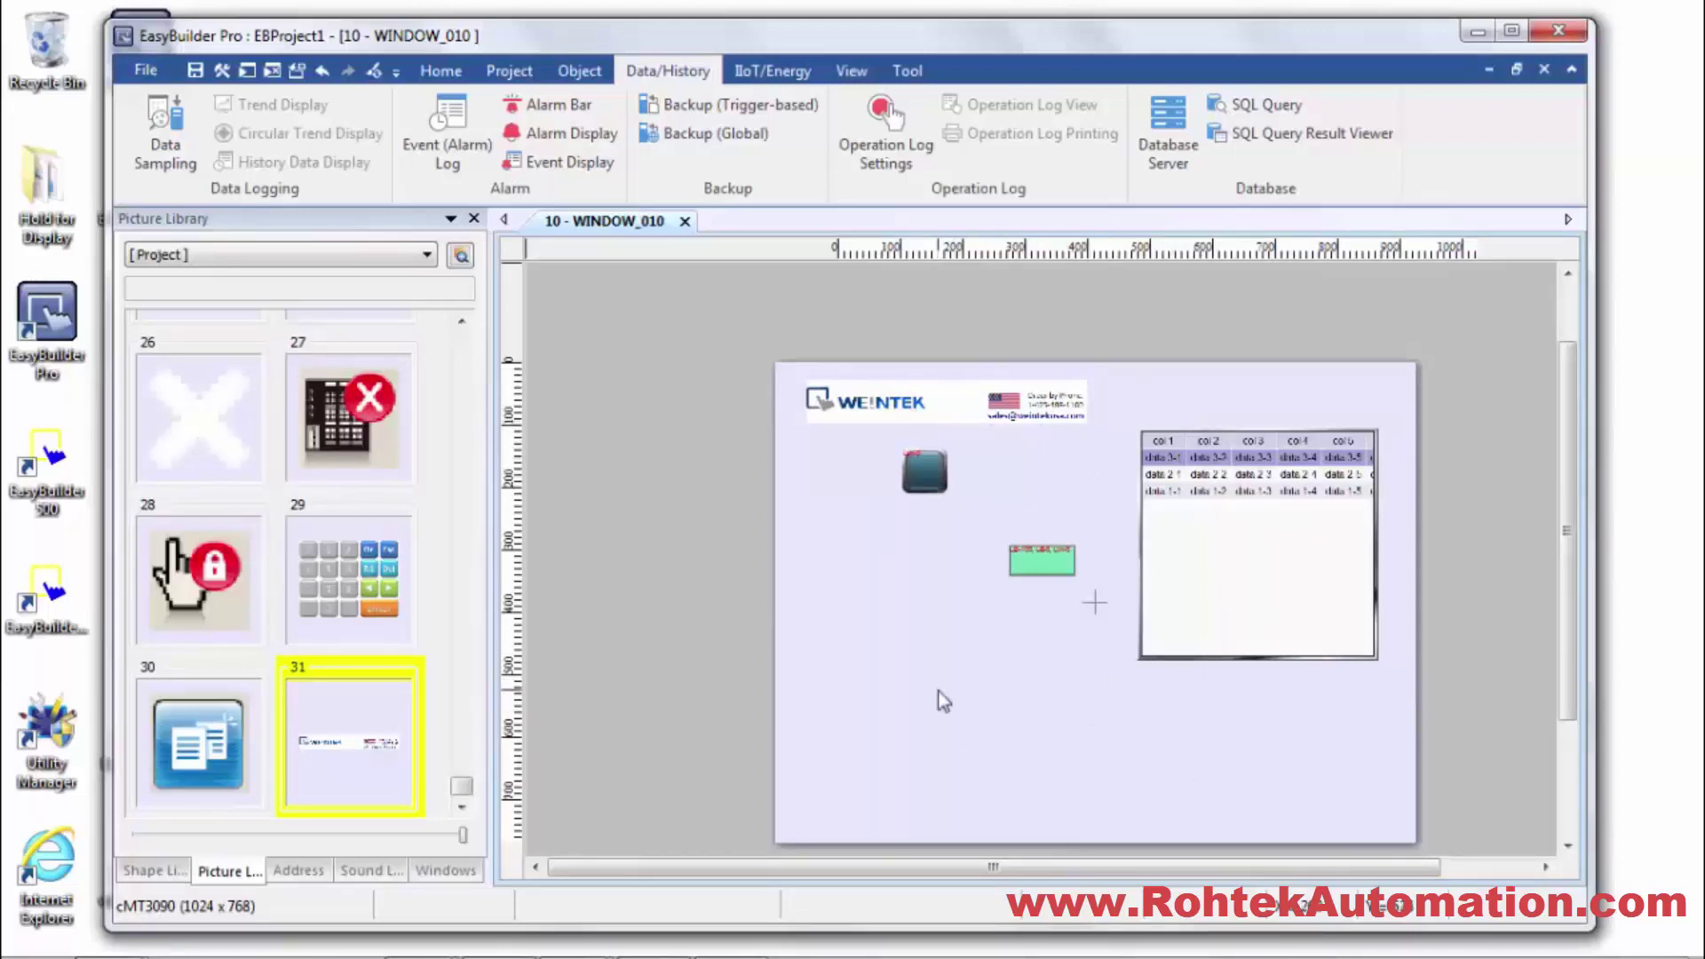
Locate the placed logo's picture in the project picture library from its context on WINDOW_010
{"action": "left_click", "coordinate": [840, 409]}
{"action": "right_click", "coordinate": [840, 407]}
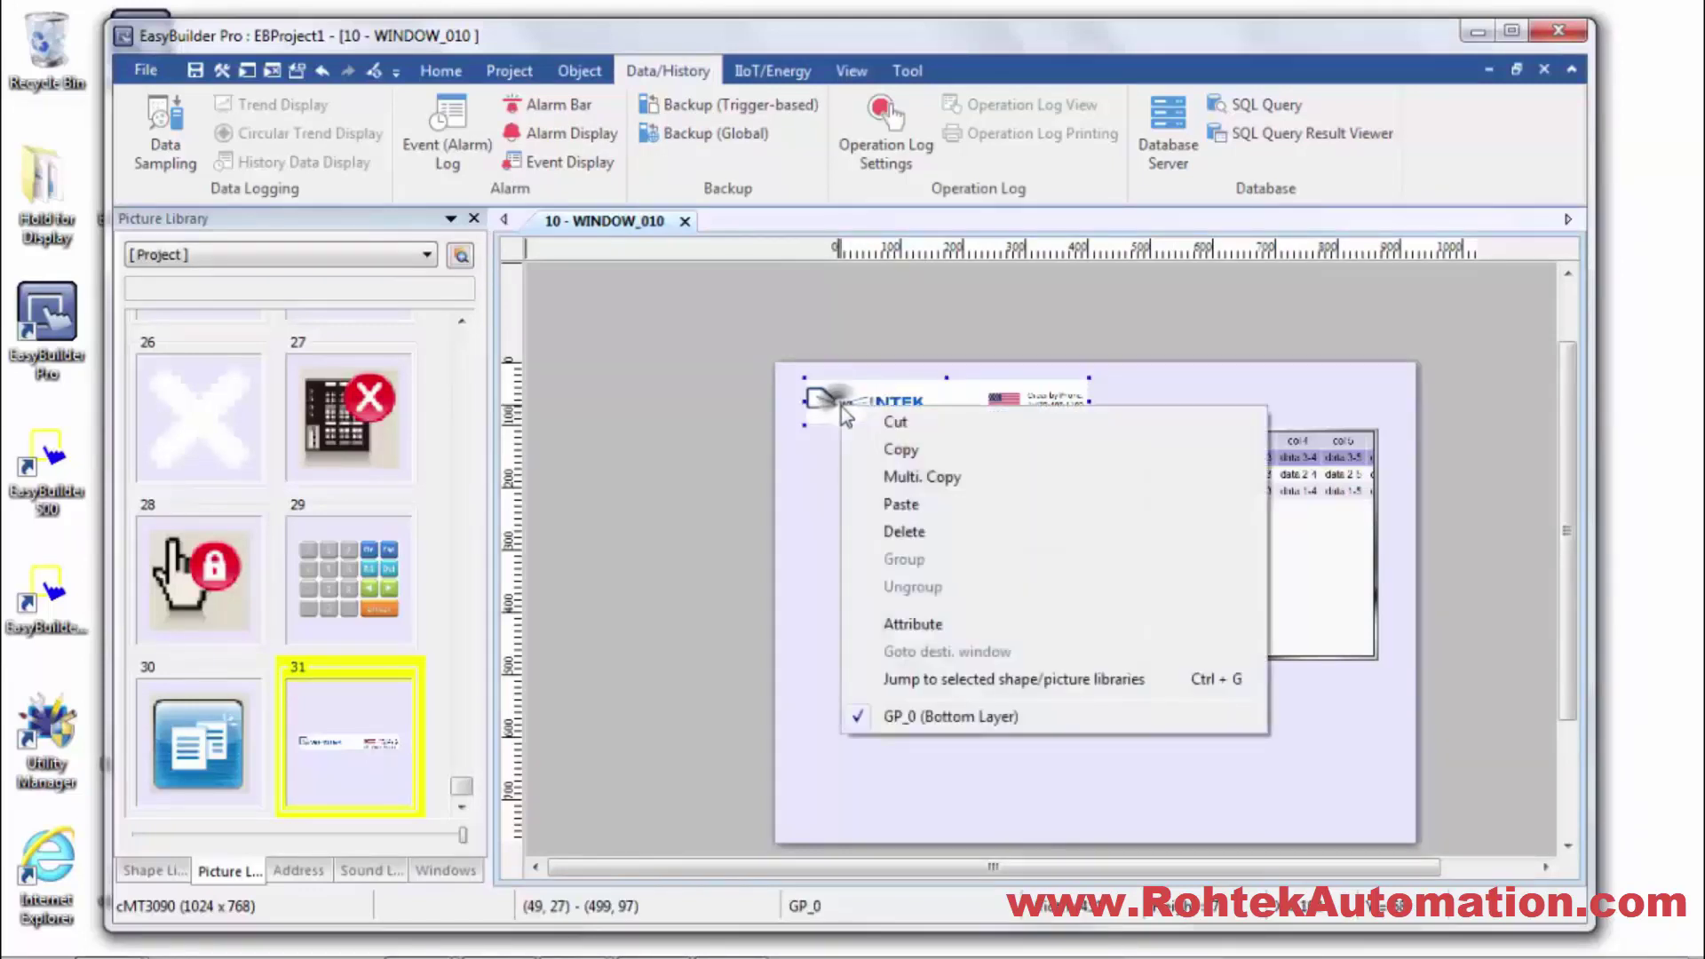
{"action": "left_click", "coordinate": [985, 681]}
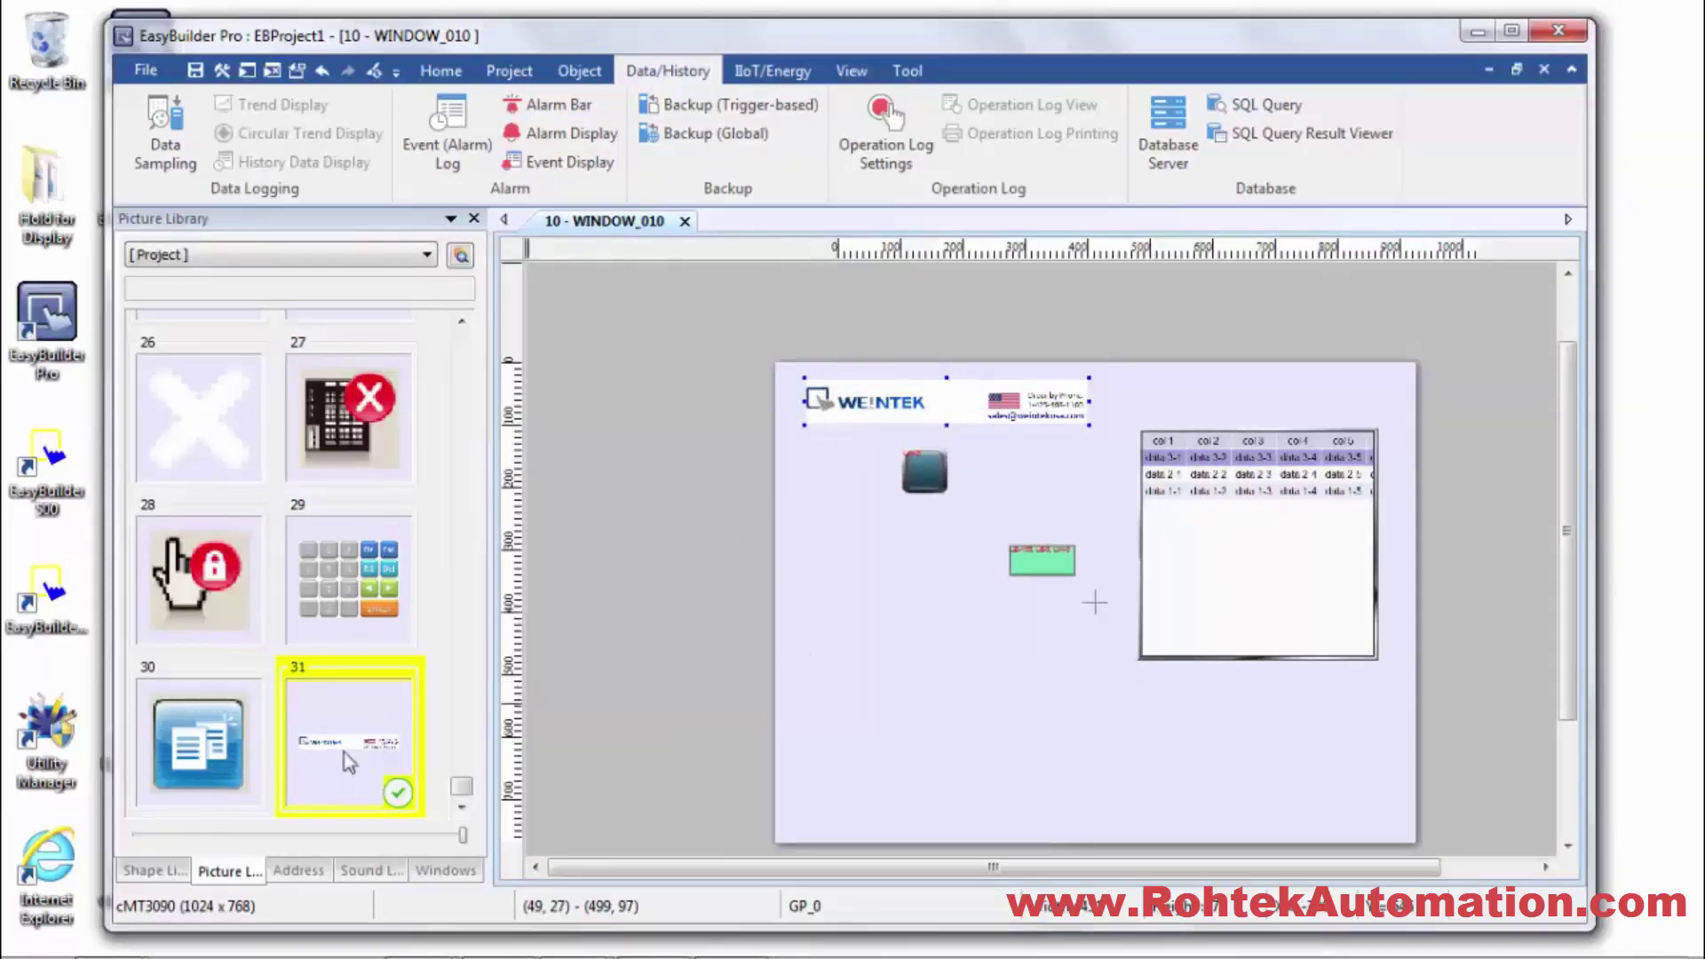
{"action": "left_click", "coordinate": [870, 572]}
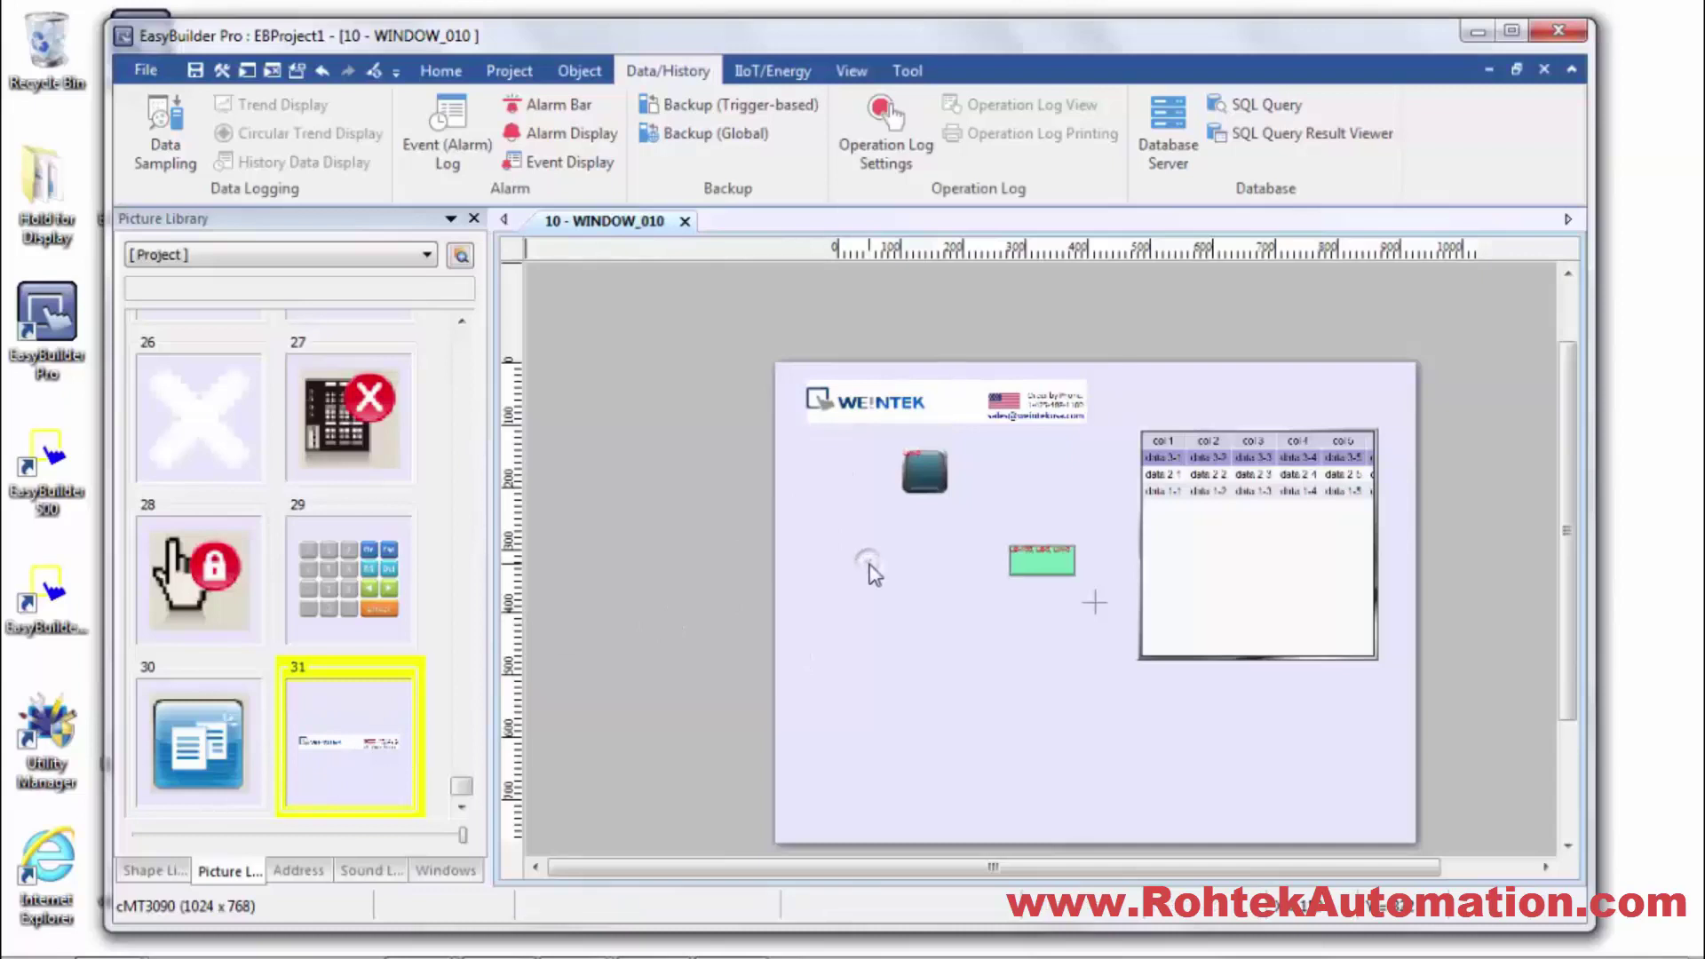
{"action": "left_click", "coordinate": [346, 808]}
Locate the library pictures used by the green combo button and the dark teal word lamp on WINDOW_010
{"action": "left_click", "coordinate": [1033, 563]}
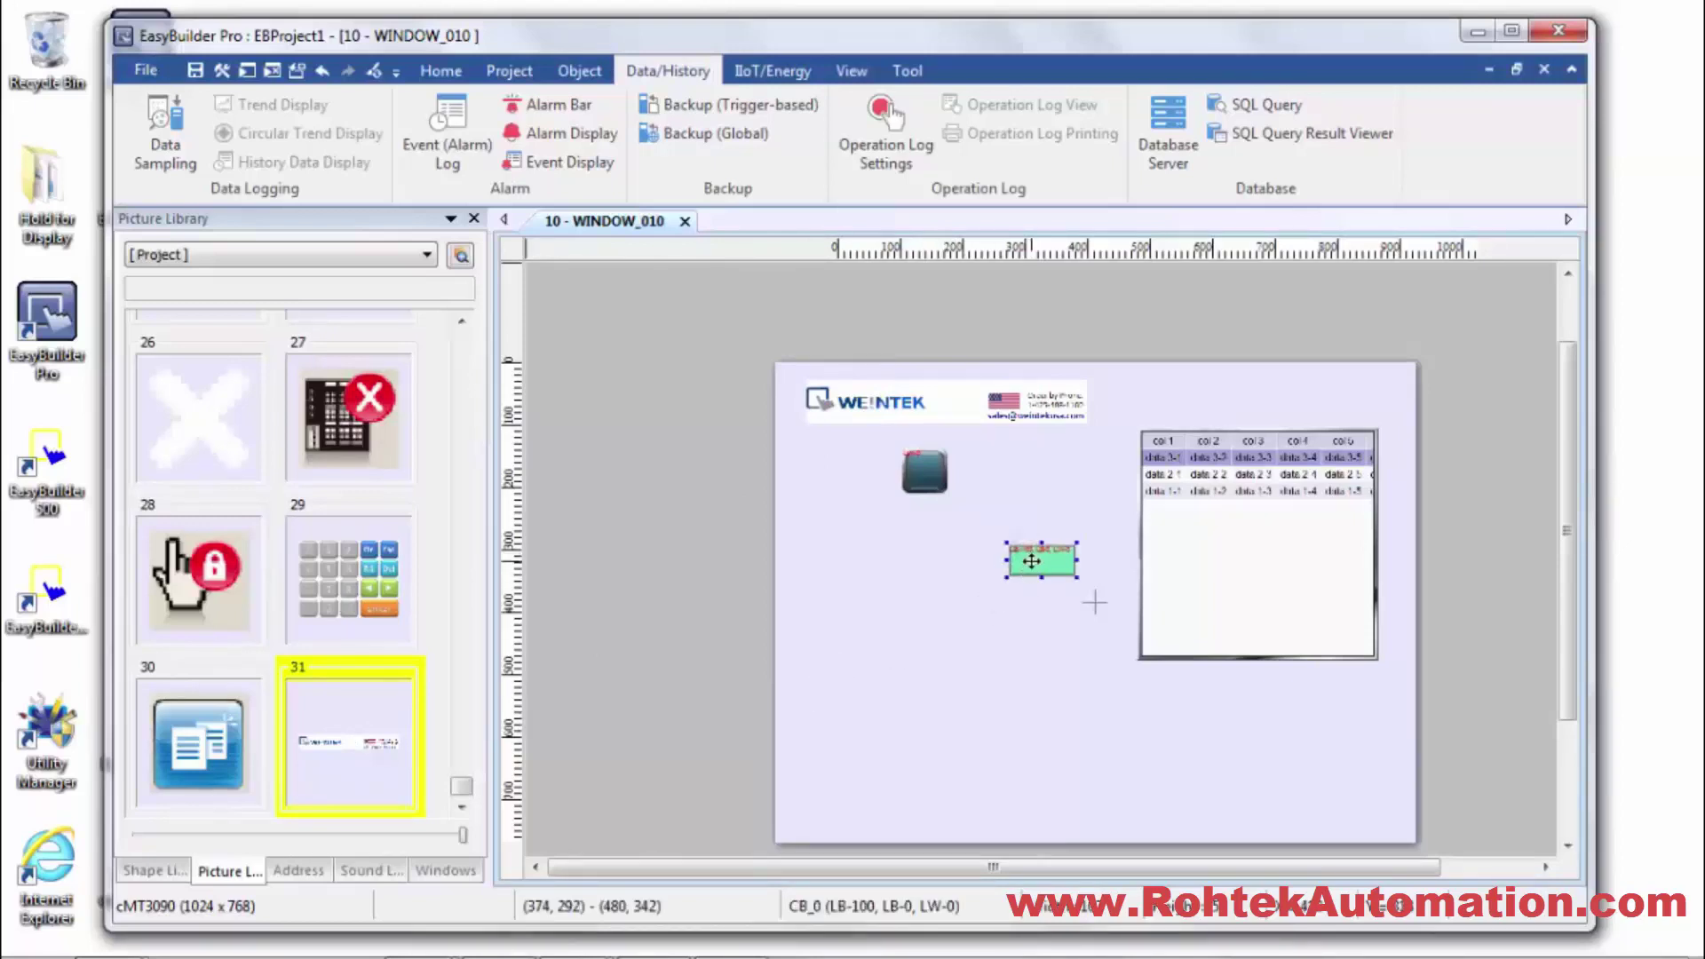
{"action": "right_click", "coordinate": [1033, 565]}
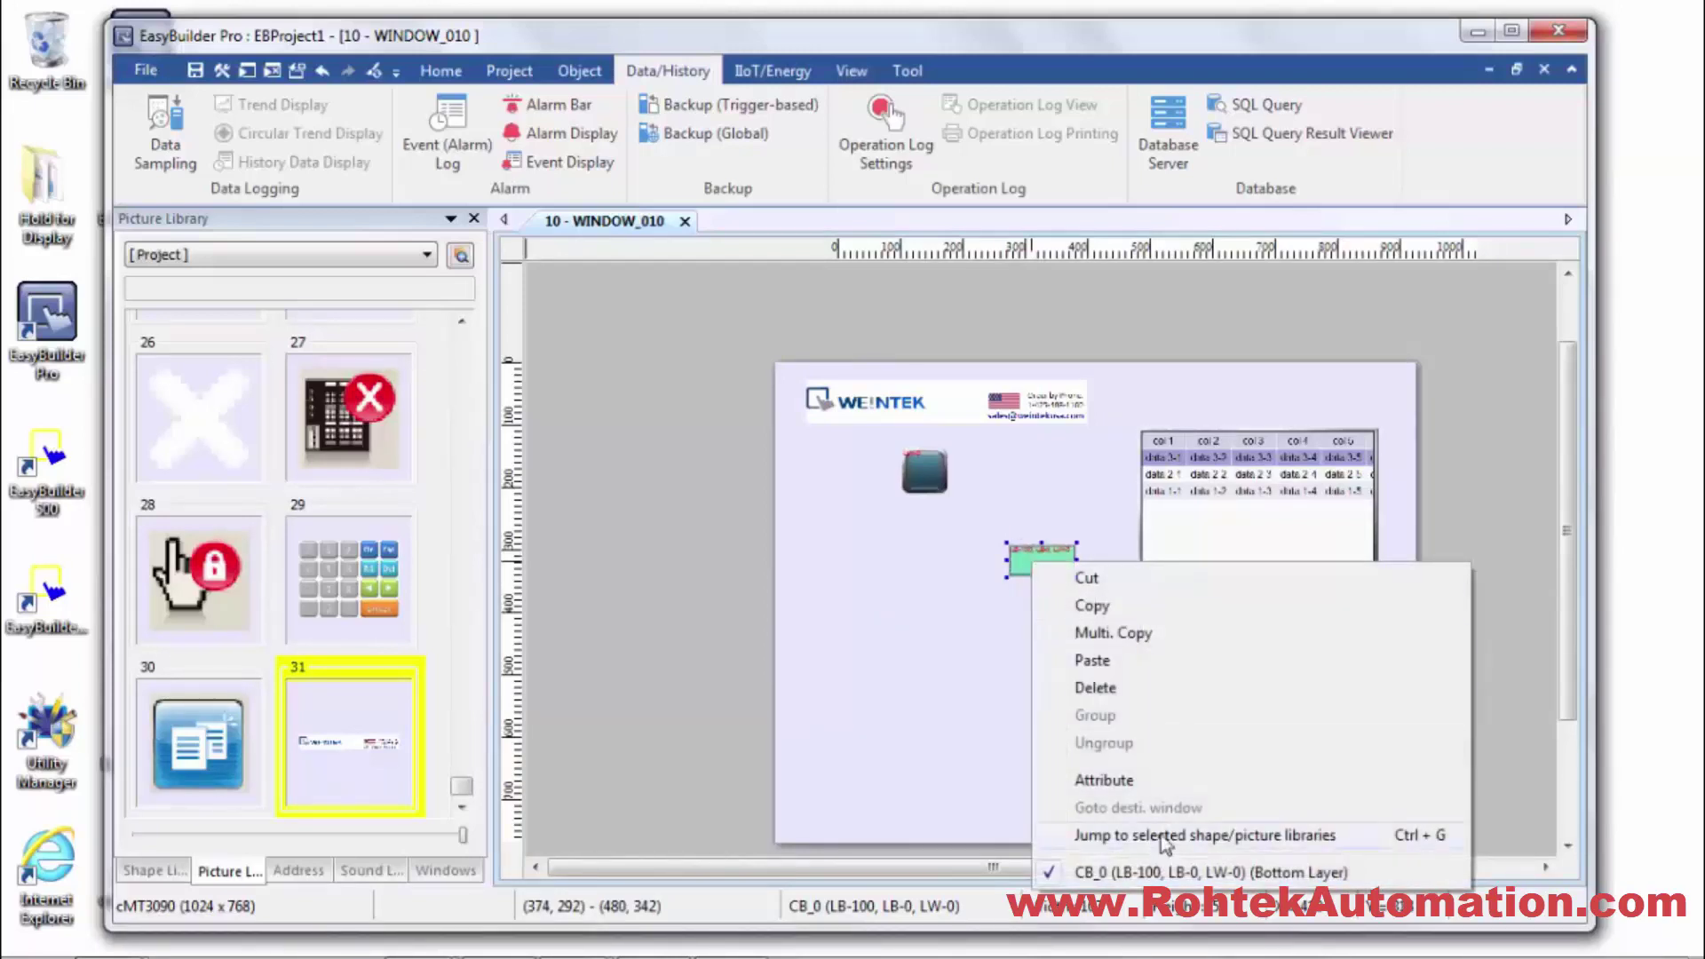
{"action": "left_click", "coordinate": [1163, 842]}
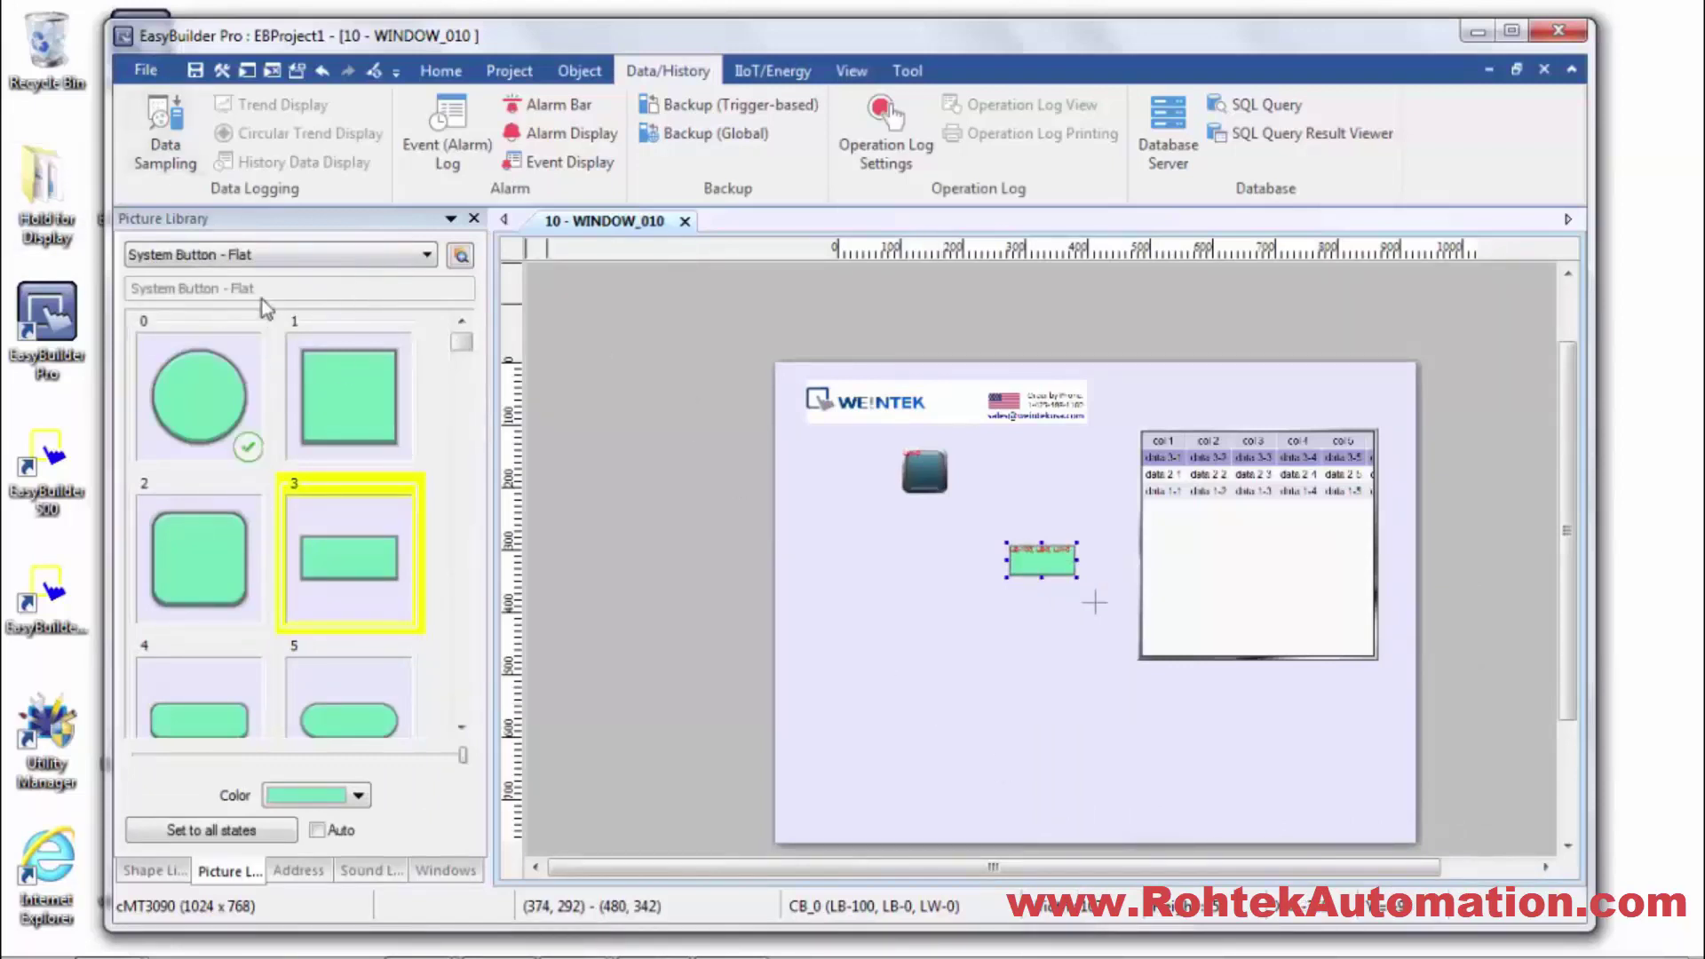
{"action": "right_click", "coordinate": [925, 471]}
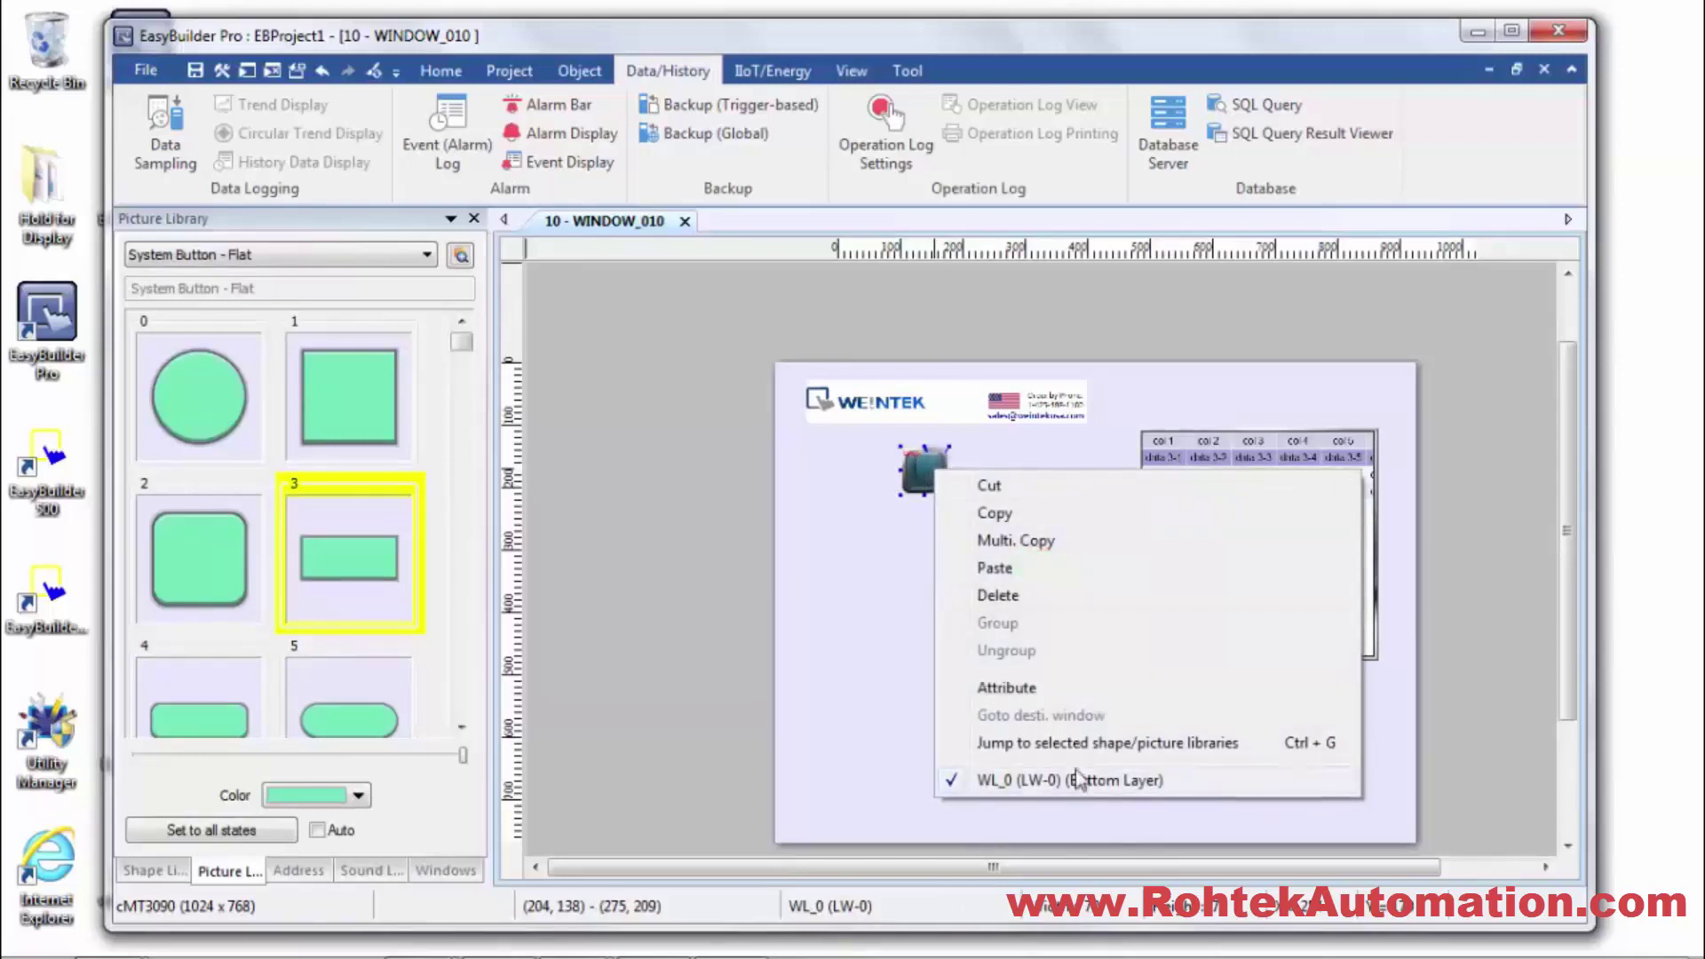
{"action": "left_click", "coordinate": [1078, 743]}
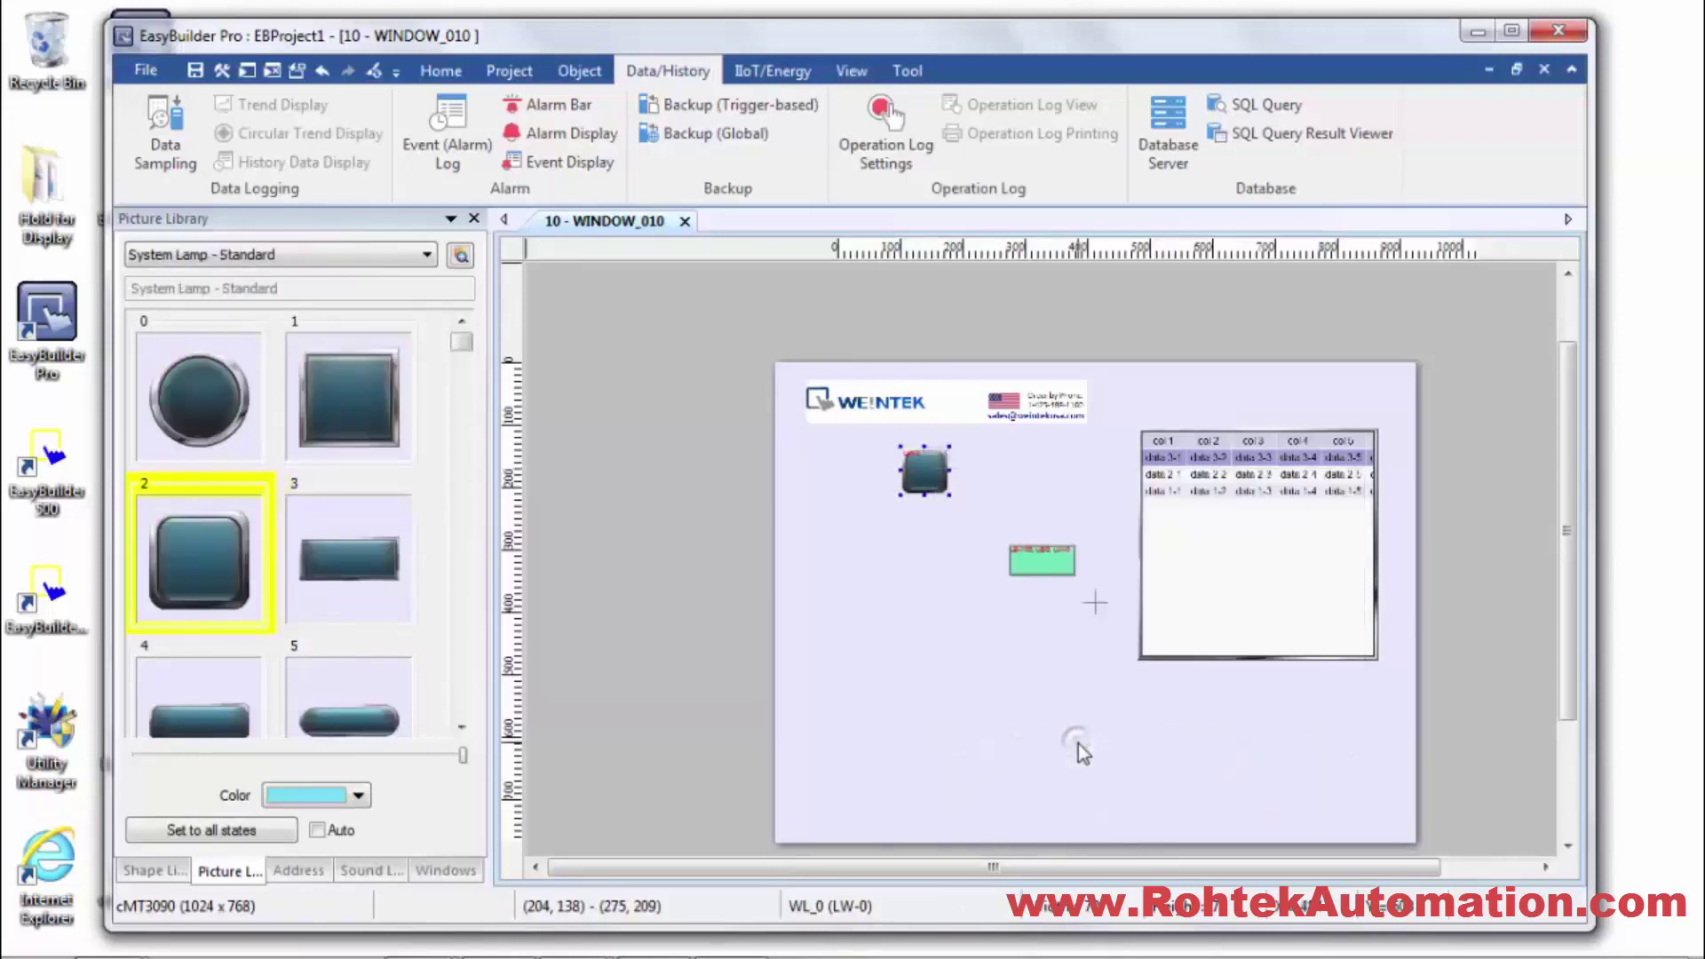
Locate the library shape used by the SQL query result viewer, and the logo's picture in the project library
{"action": "right_click", "coordinate": [1222, 588]}
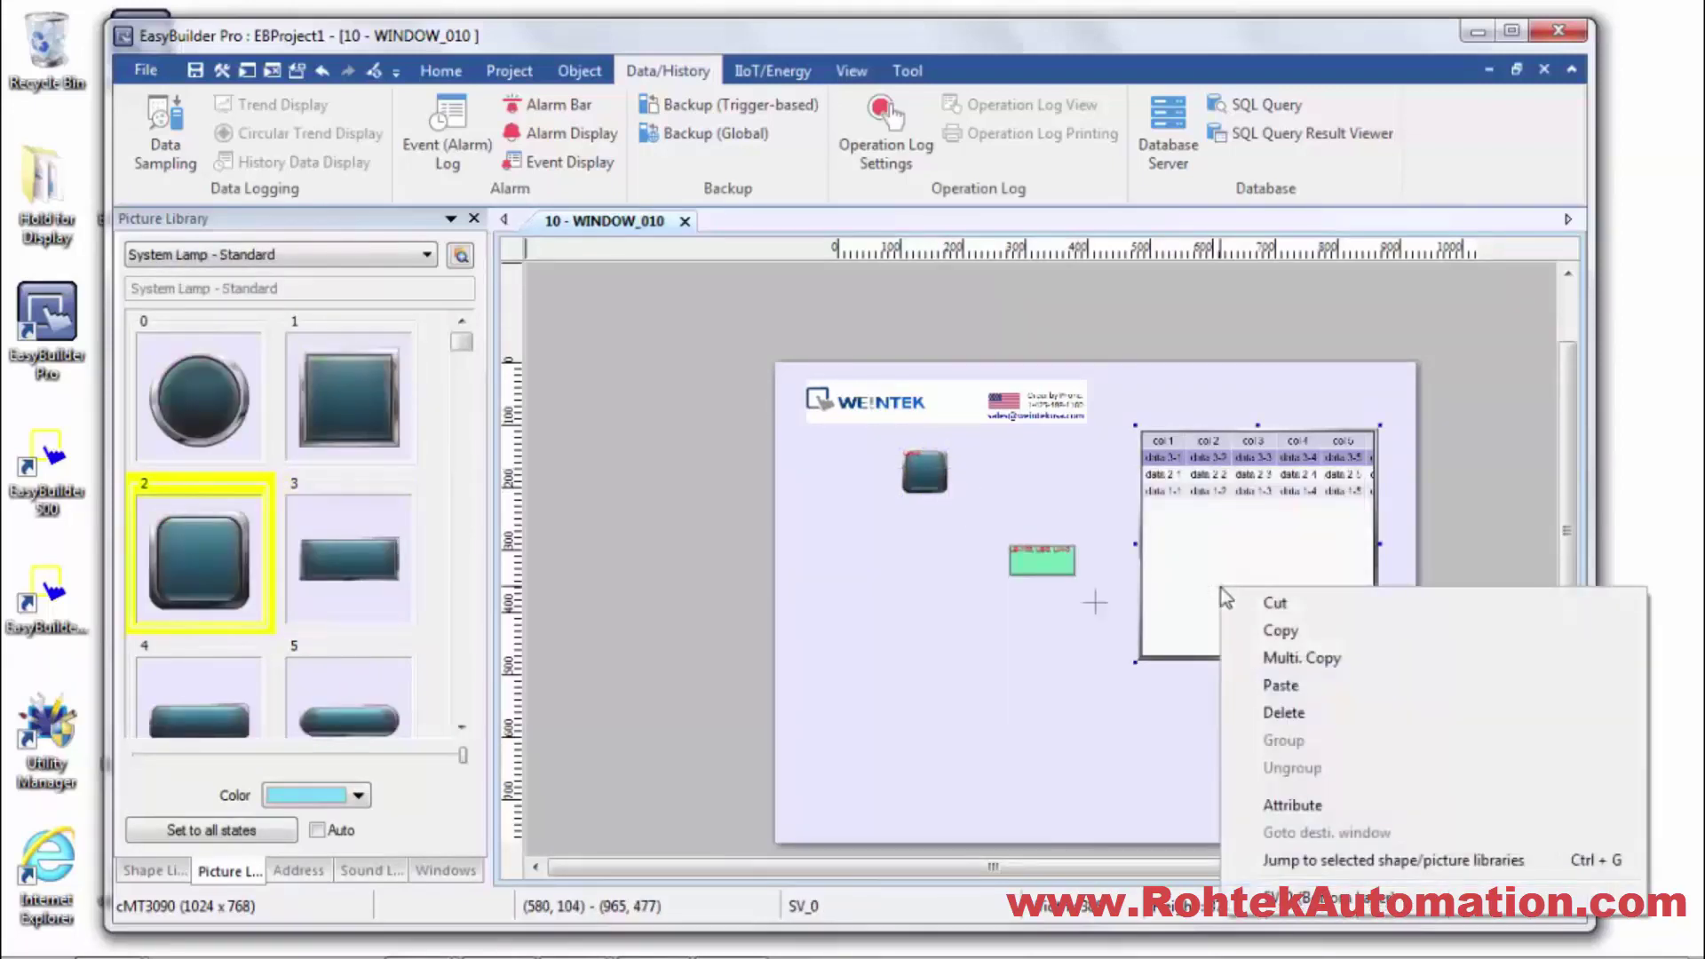
{"action": "left_click", "coordinate": [1284, 858]}
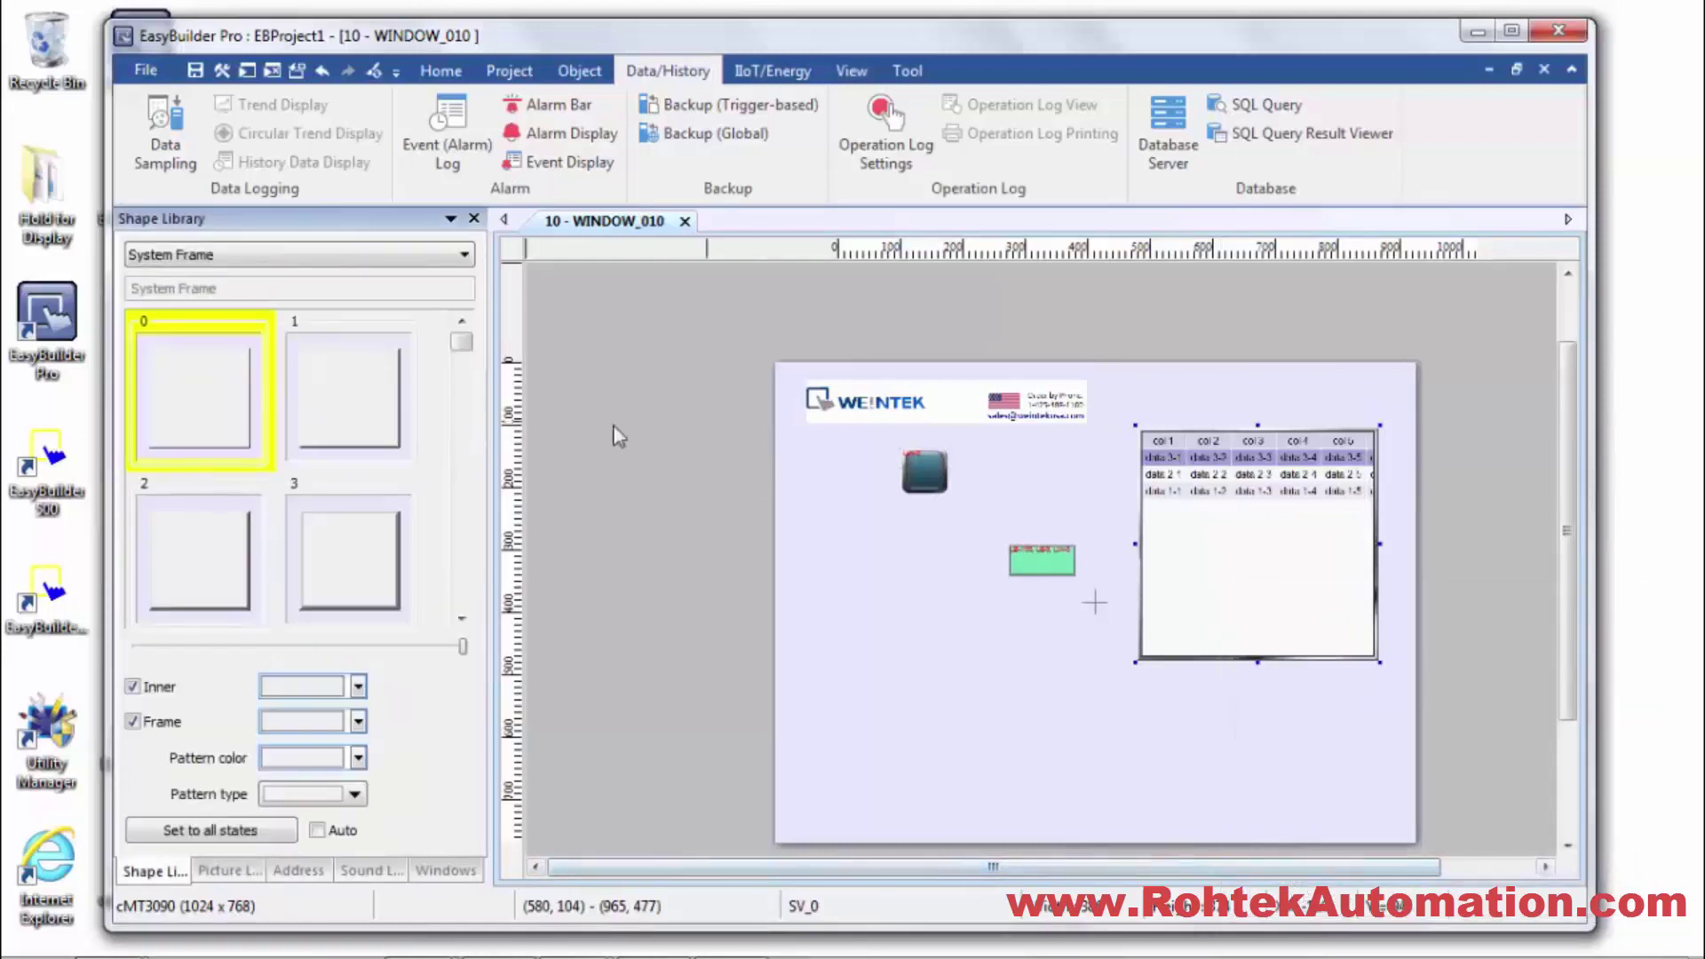
{"action": "left_click", "coordinate": [848, 402]}
{"action": "right_click", "coordinate": [848, 400]}
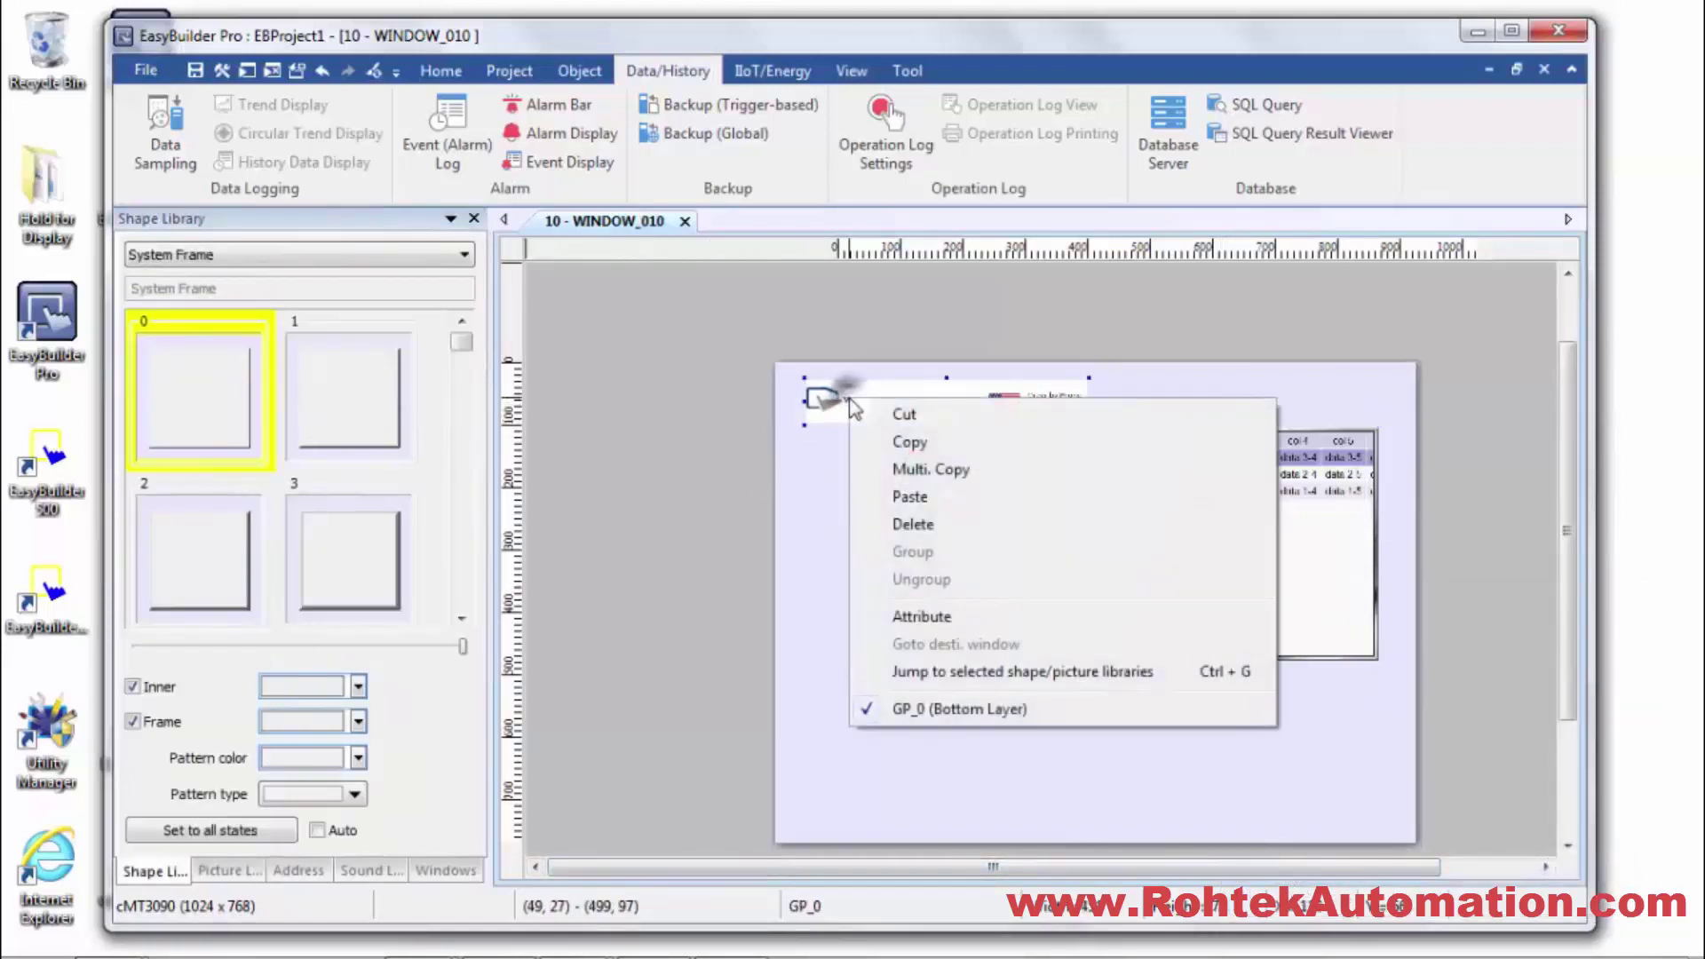
{"action": "left_click", "coordinate": [933, 673]}
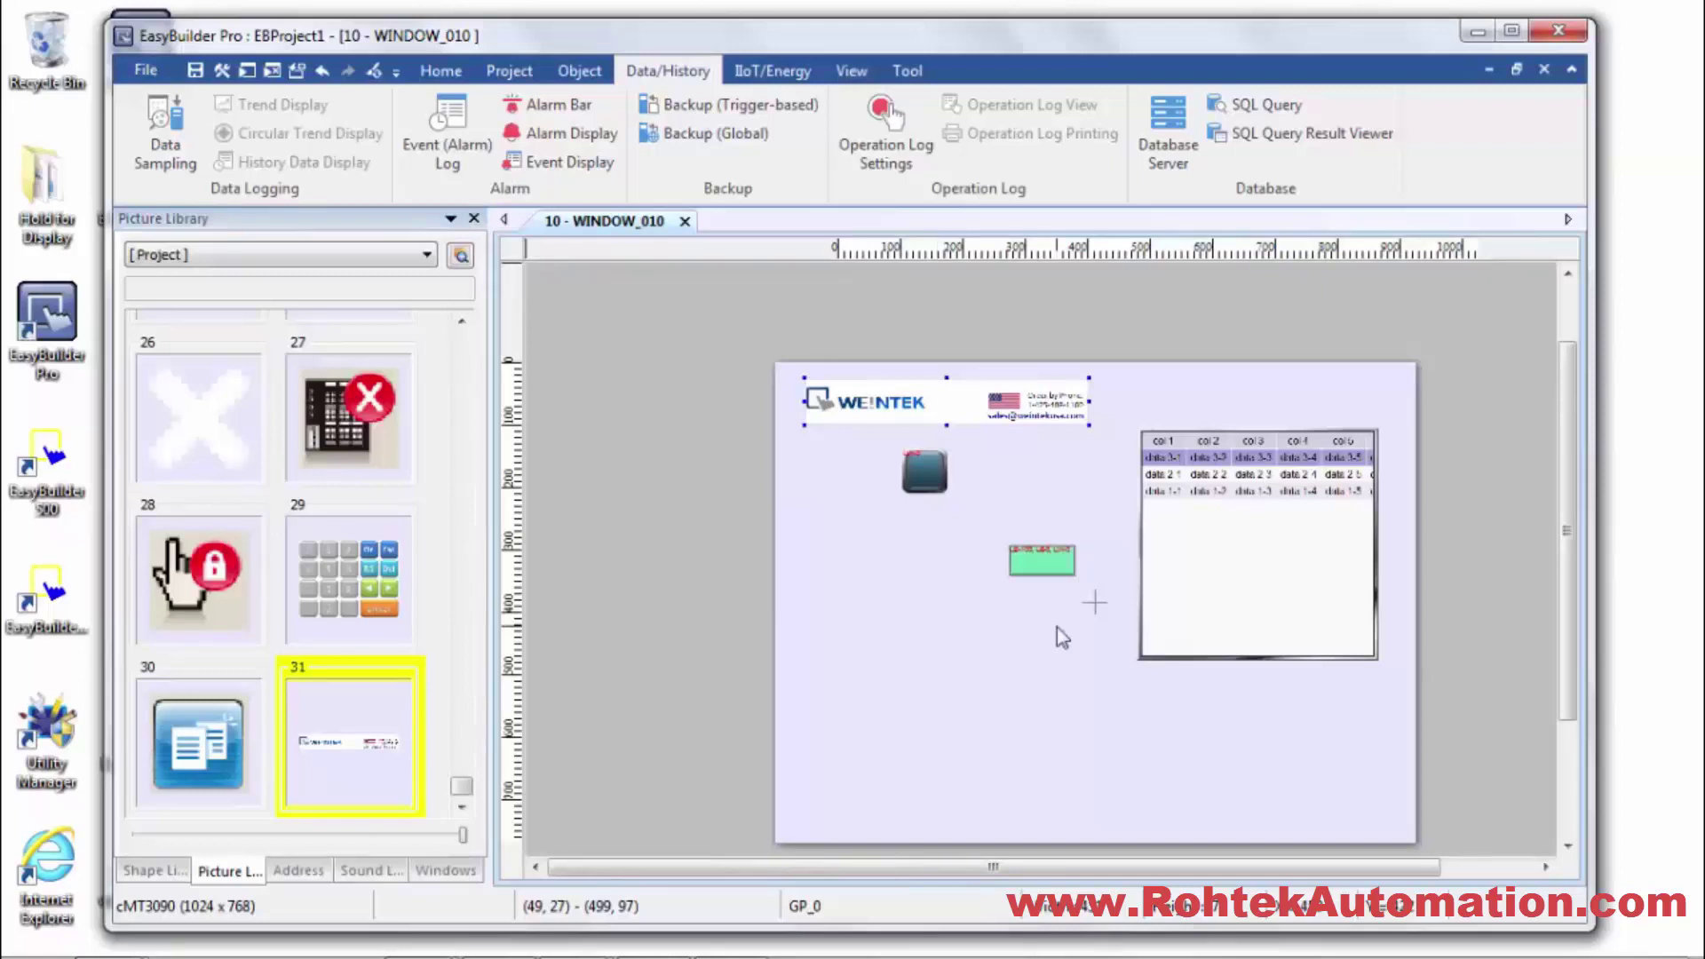
Add a new event to the Event (Alarm) Log with the elapsed time and occurrence read and reset addresses enabled on Local HMI LW-0
{"action": "scroll", "coordinate": [1056, 627], "scroll_direction": "up", "scroll_amount": 2}
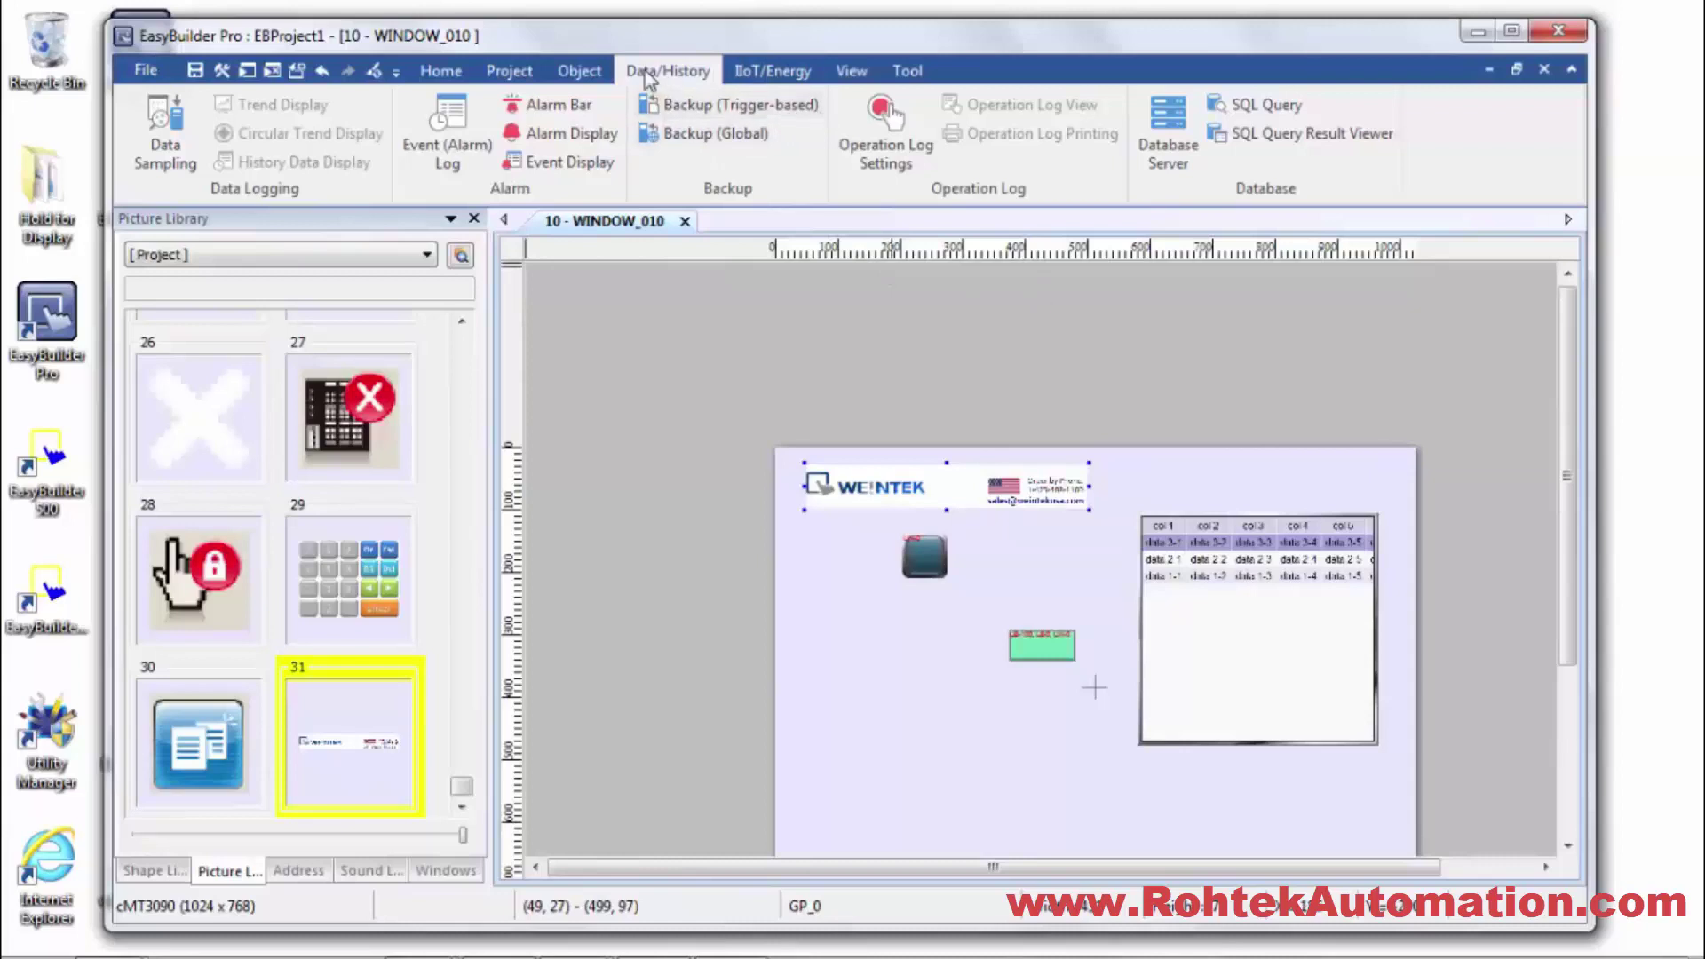
{"action": "left_click", "coordinate": [451, 120]}
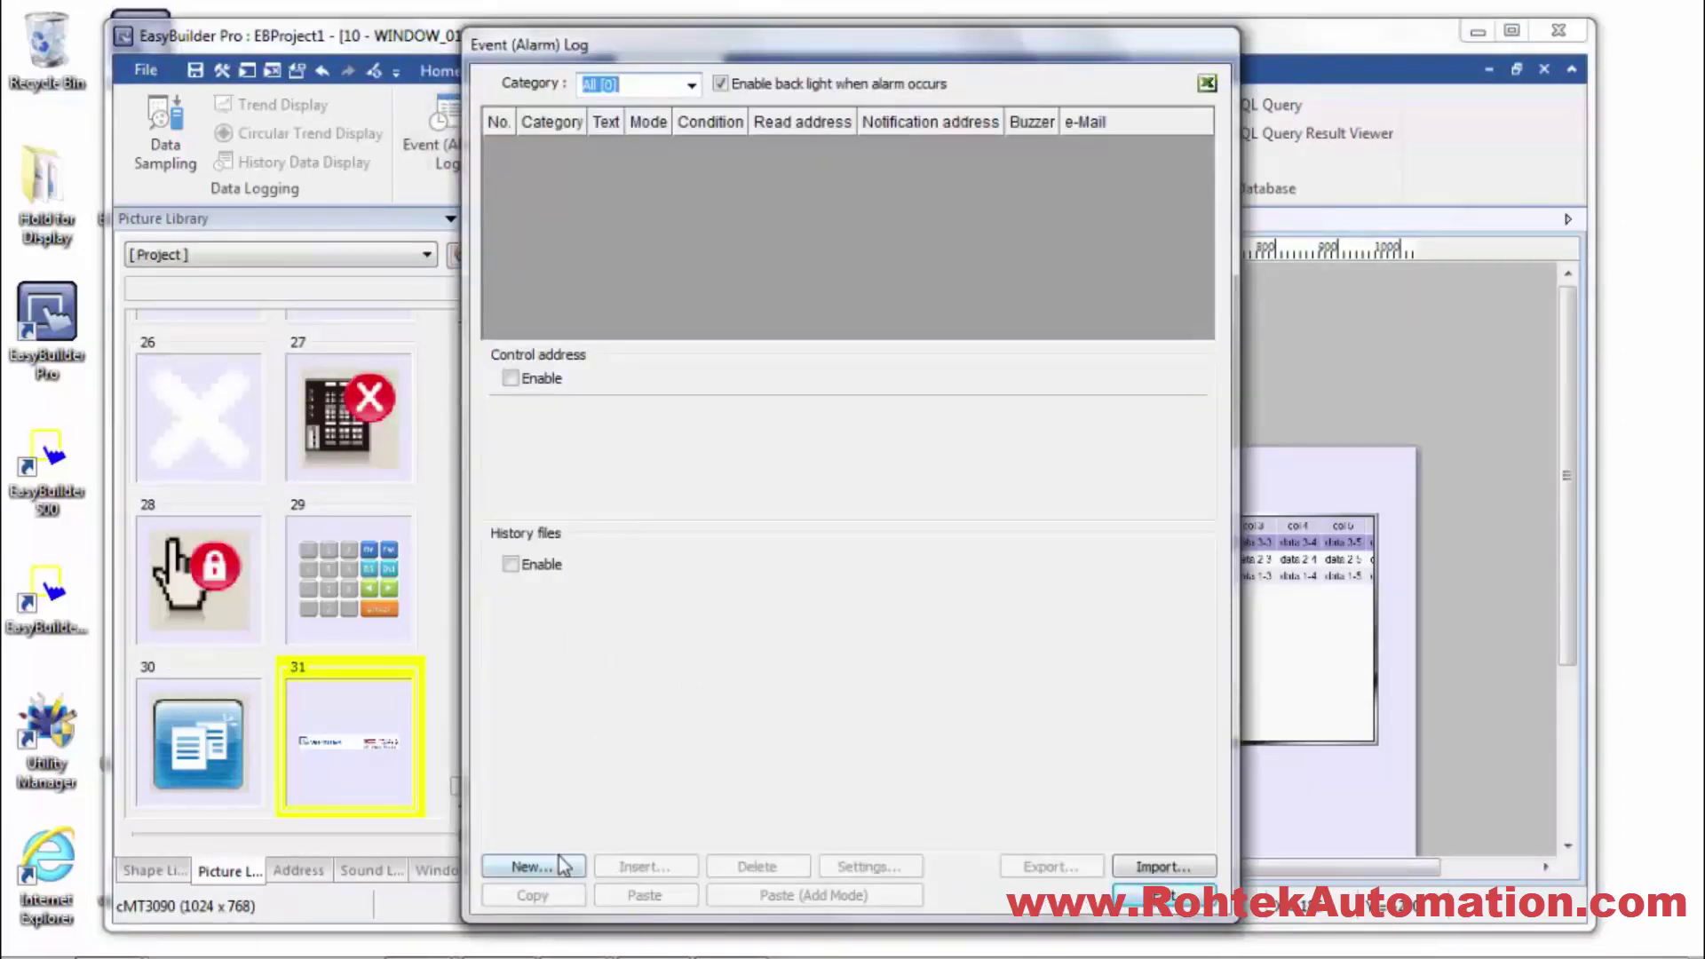
{"action": "left_click", "coordinate": [531, 867]}
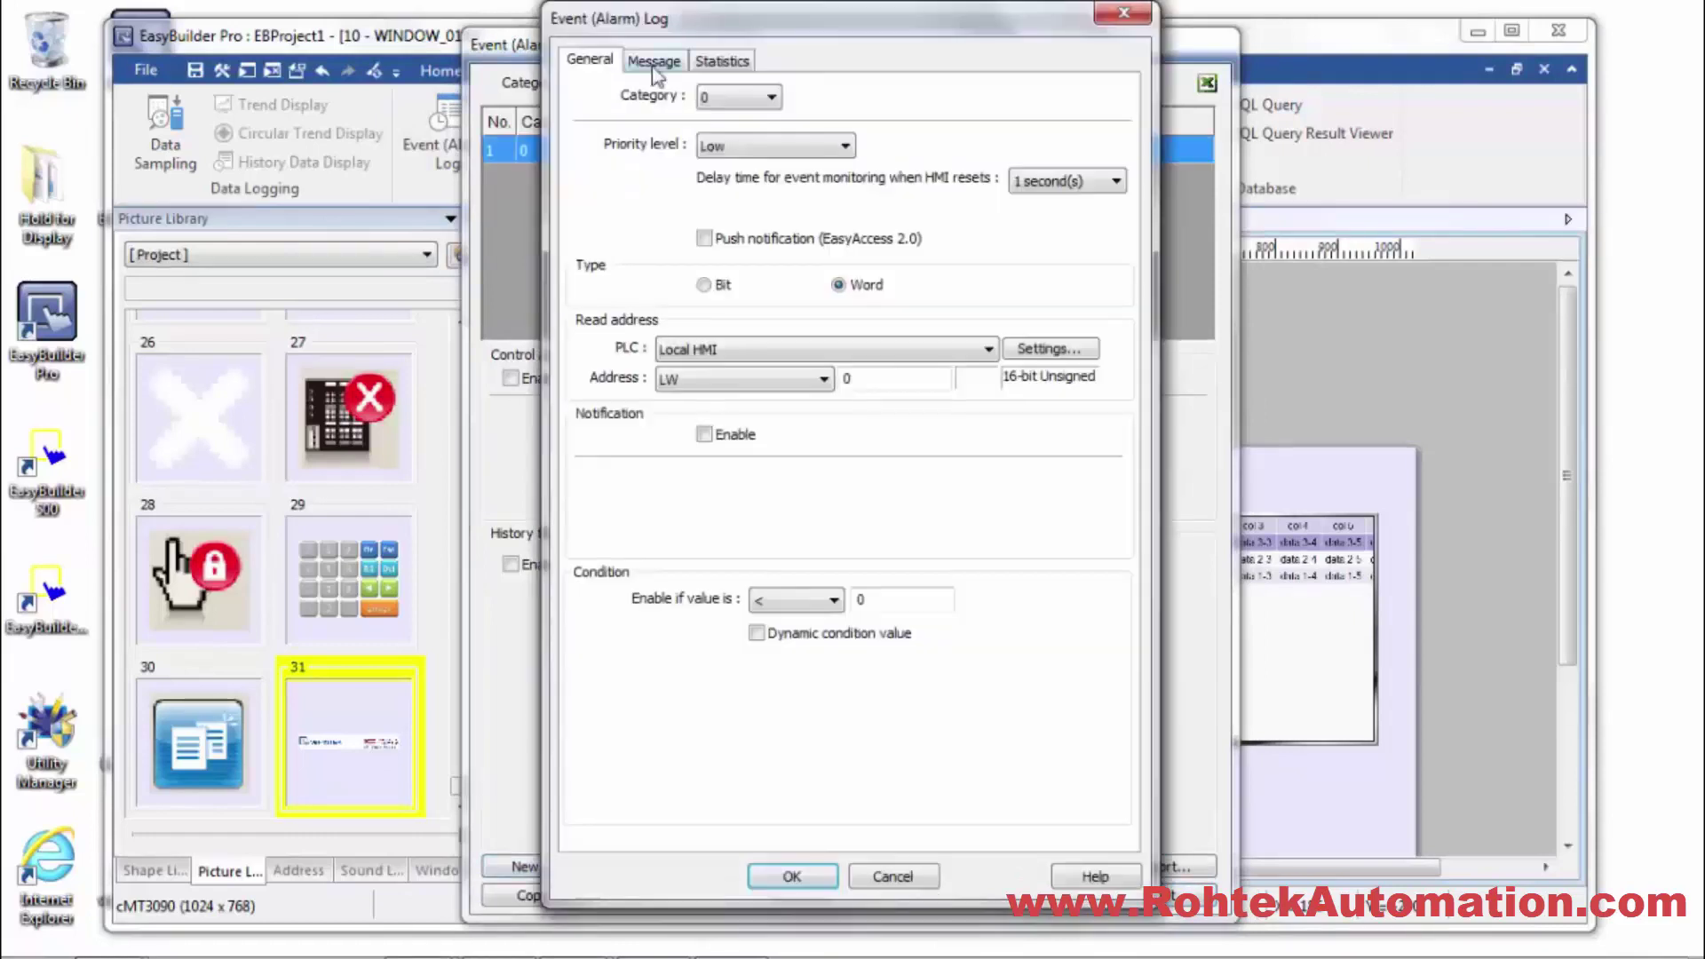
{"action": "left_click", "coordinate": [654, 60]}
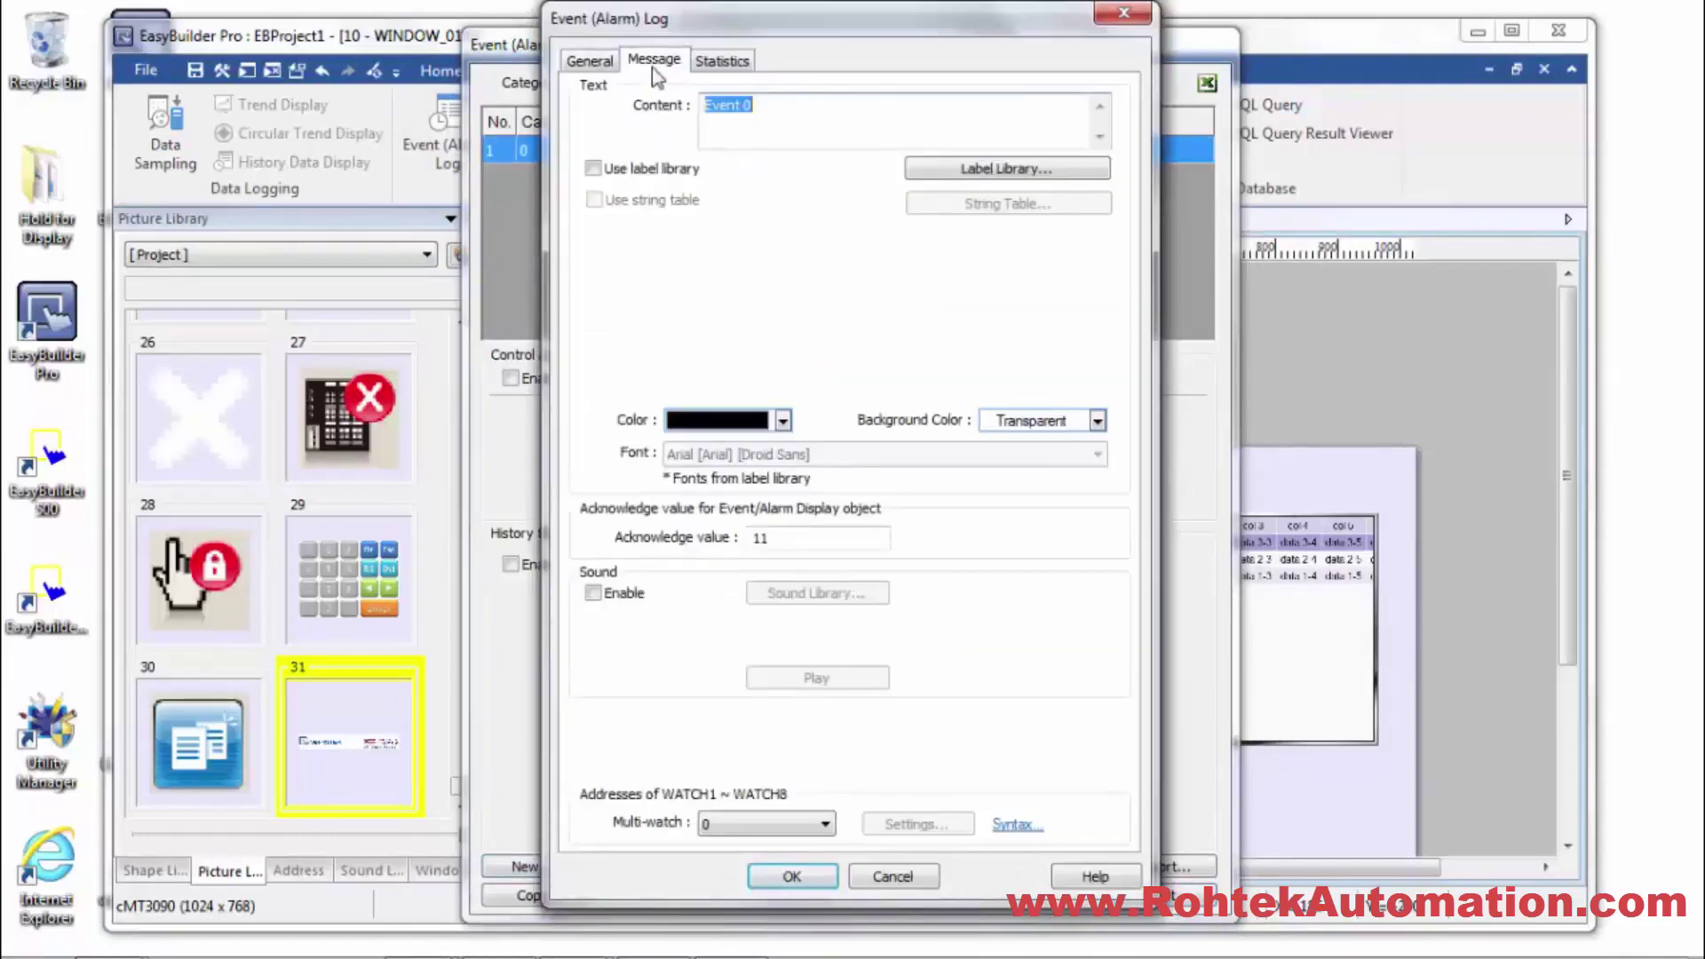
{"action": "left_click", "coordinate": [741, 69]}
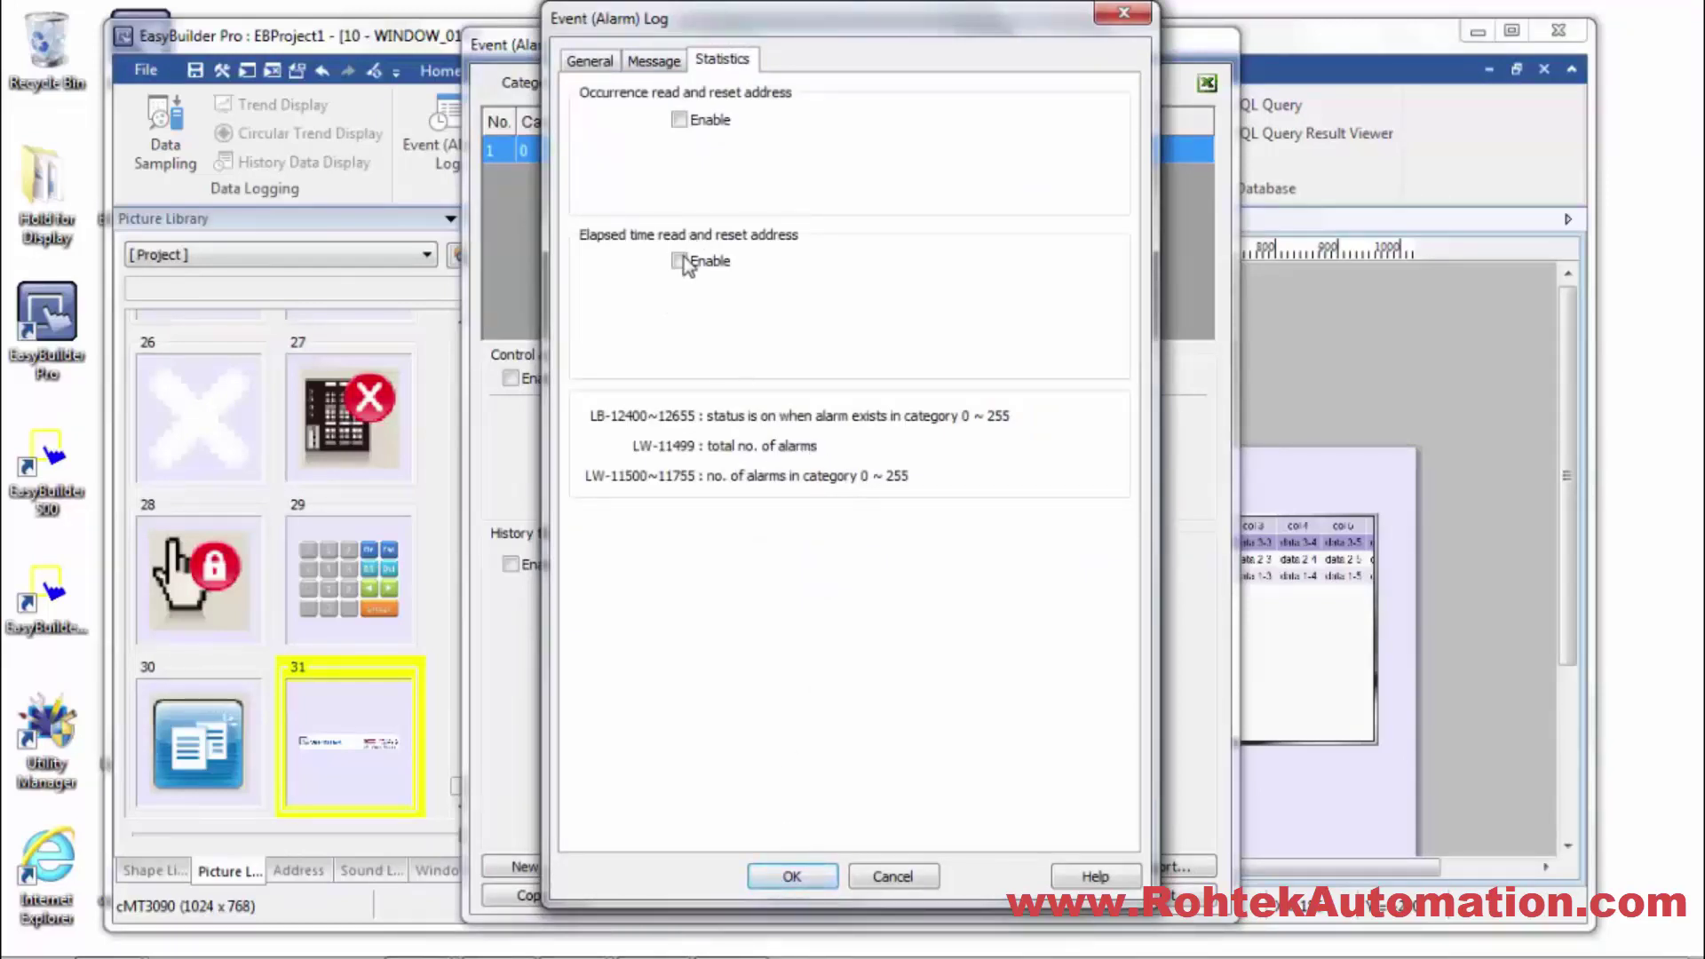
{"action": "left_click", "coordinate": [680, 262]}
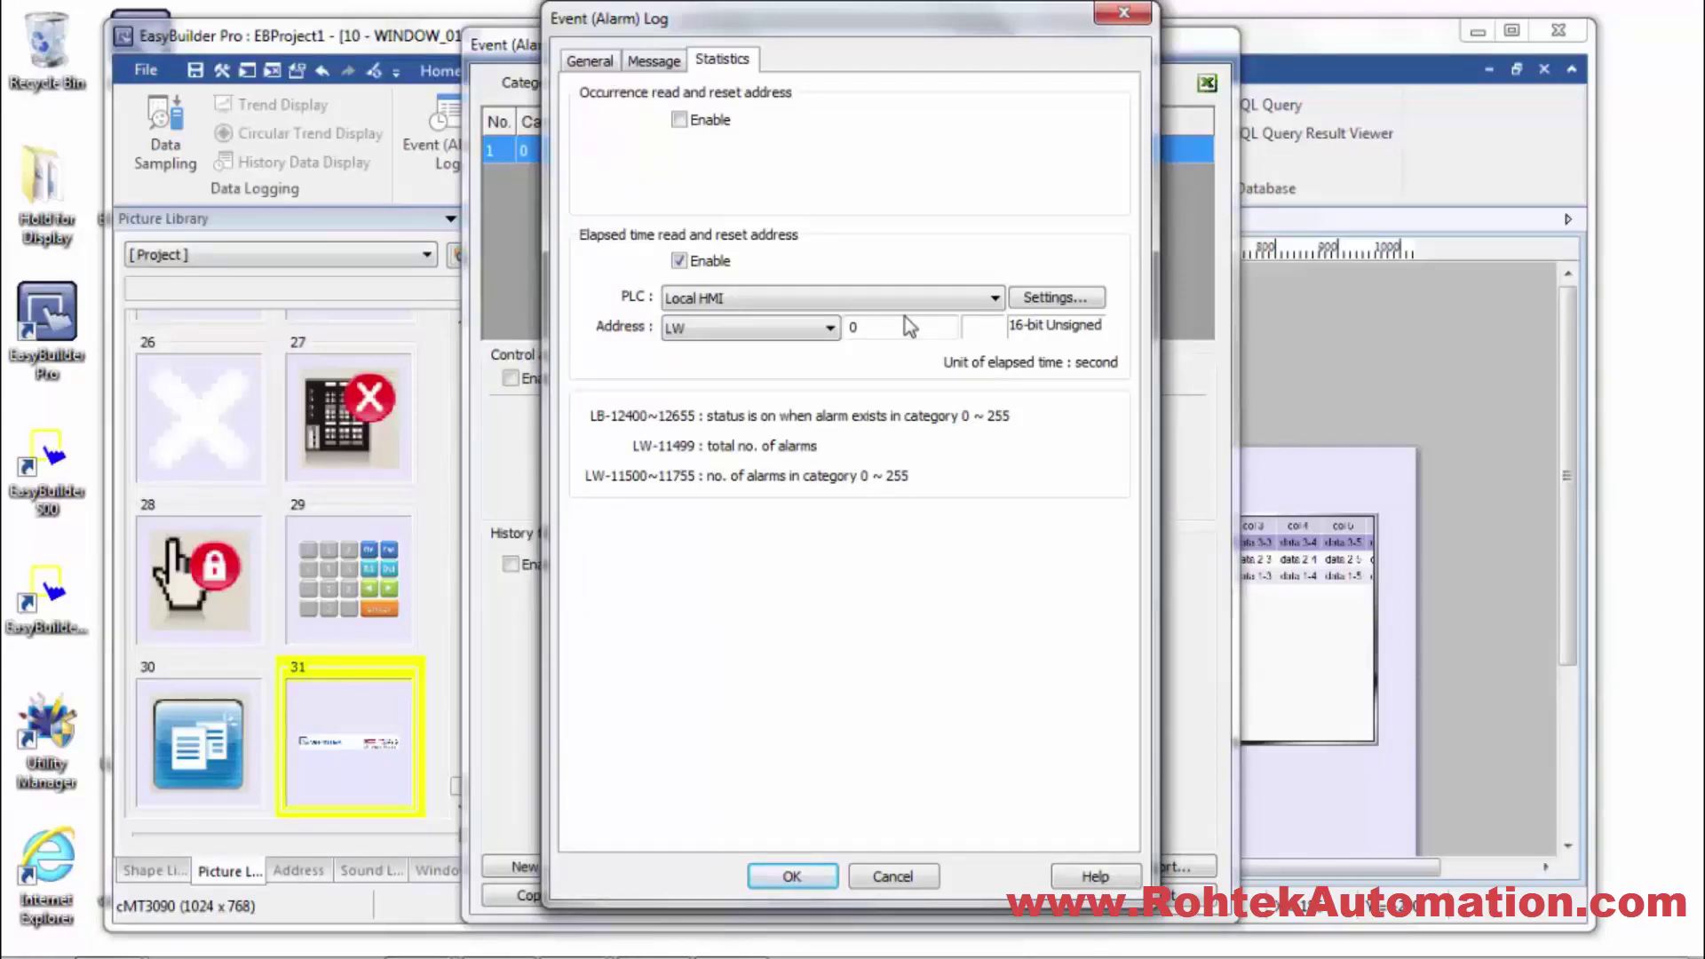
{"action": "left_click", "coordinate": [679, 121]}
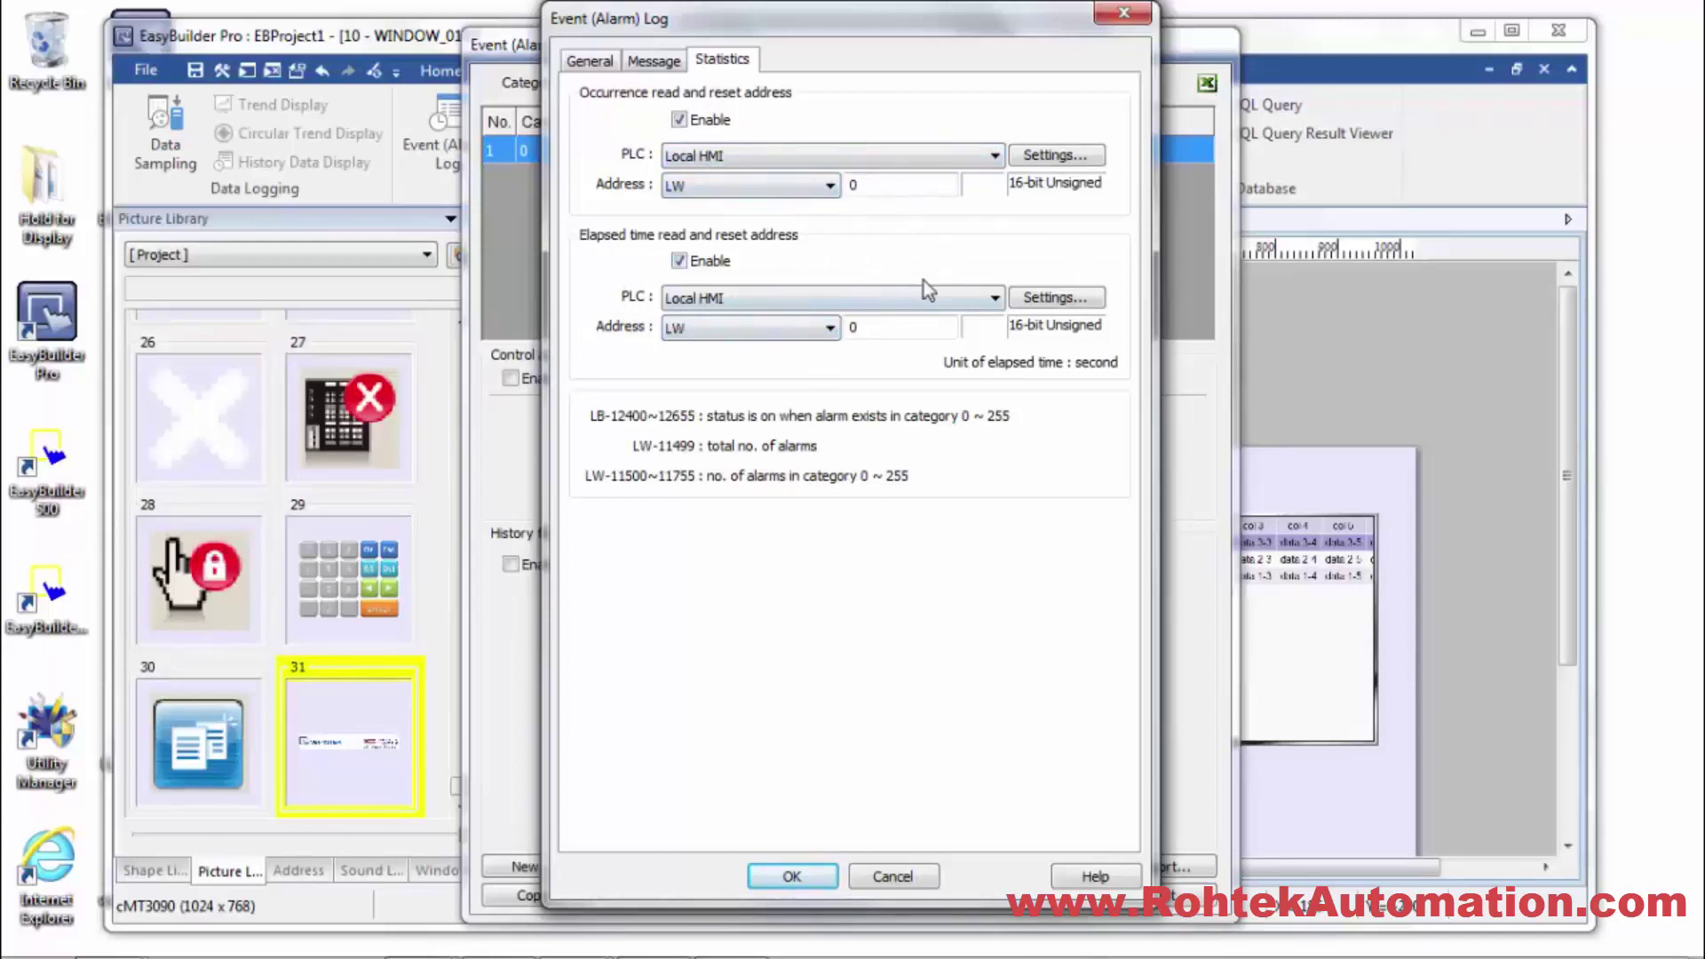
{"action": "left_click", "coordinate": [797, 877]}
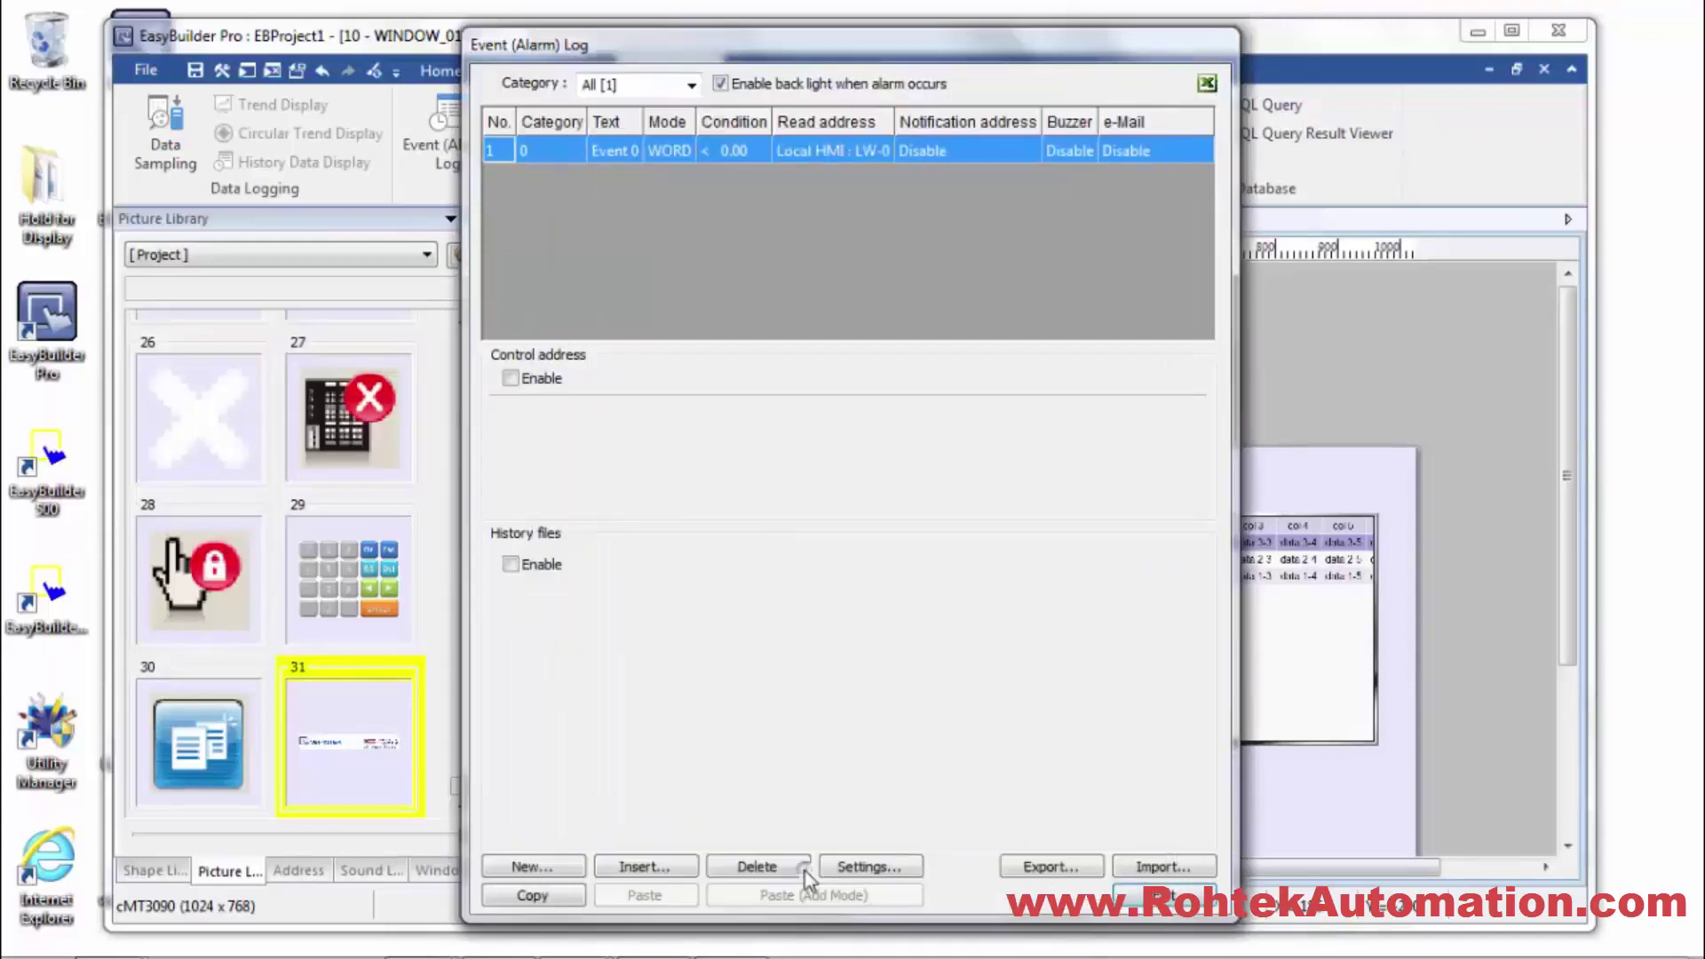
{"action": "left_click", "coordinate": [1133, 899]}
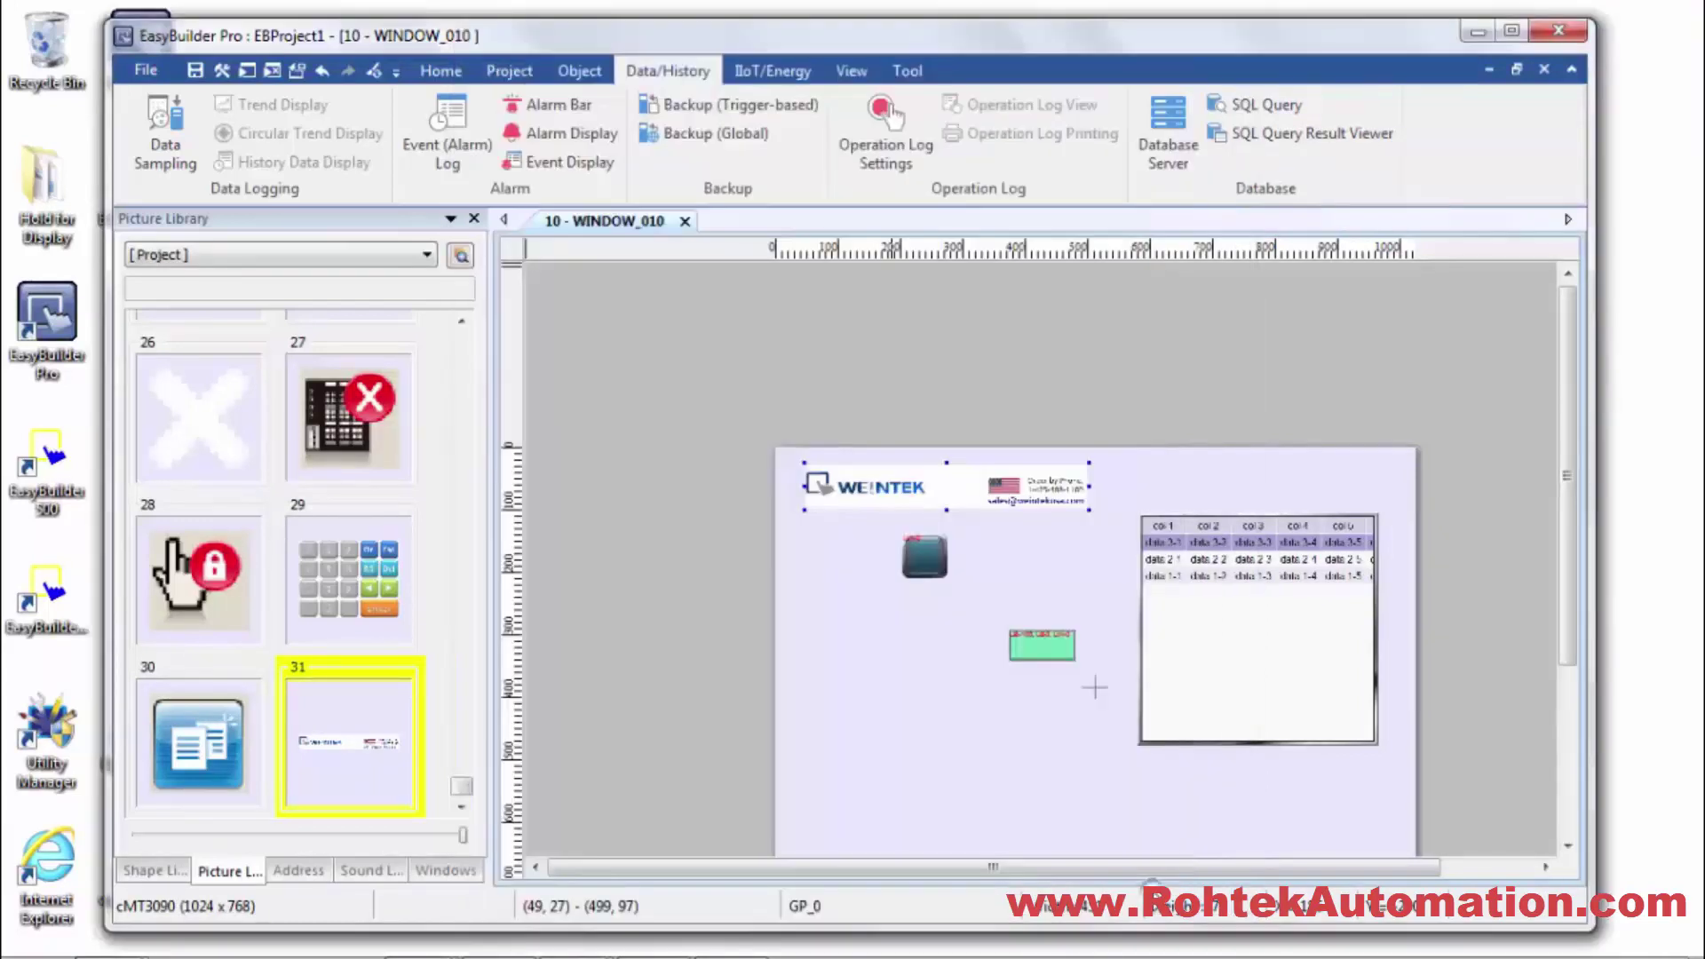